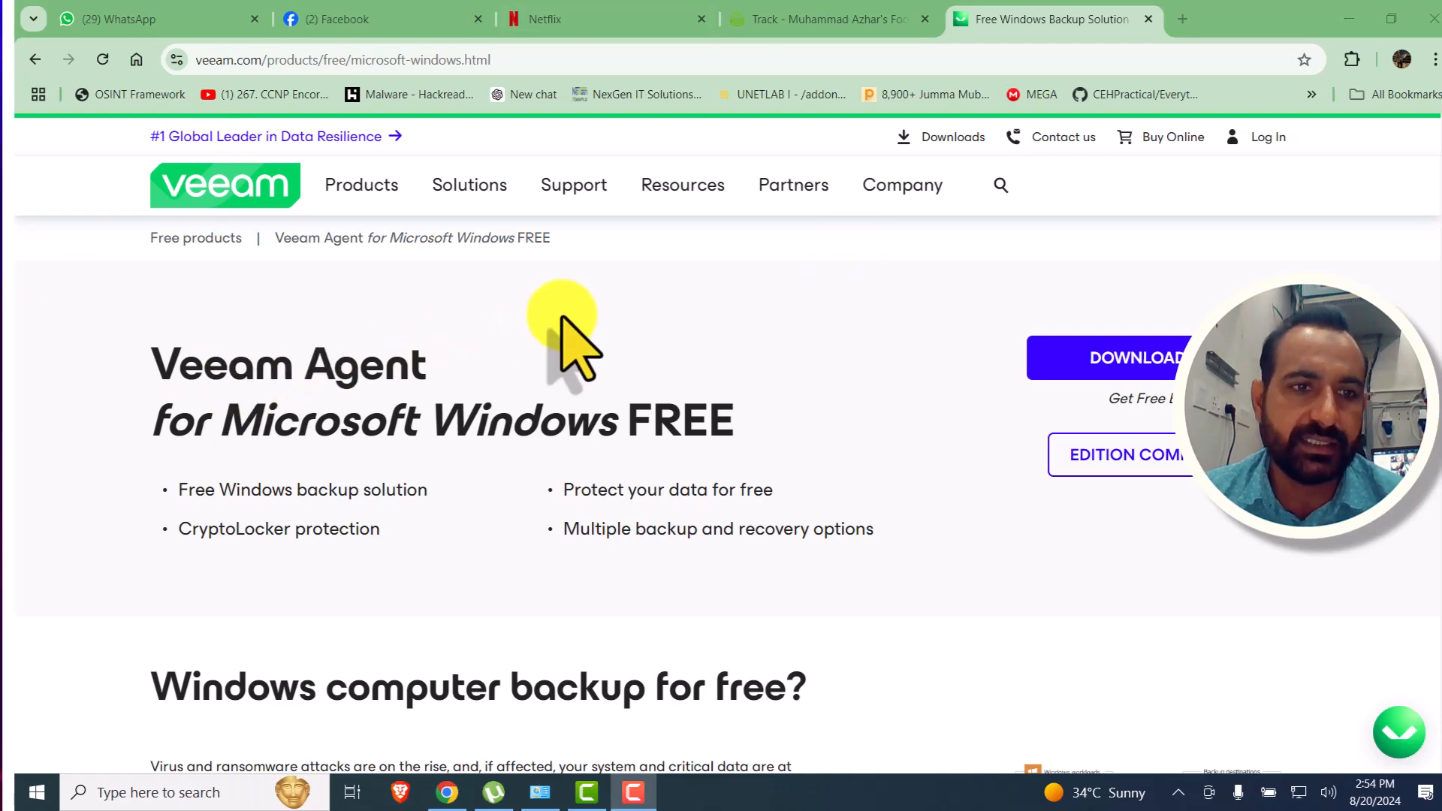
Step: Review the four listed features of Veeam Agent for Microsoft Windows FREE, from free Windows backup to multiple recovery options
{"action": "left_click_drag", "start_coordinate": [154, 359], "coordinate": [426, 364]}
{"action": "left_click_drag", "start_coordinate": [797, 385], "coordinate": [802, 412]}
{"action": "left_click", "coordinate": [801, 411]}
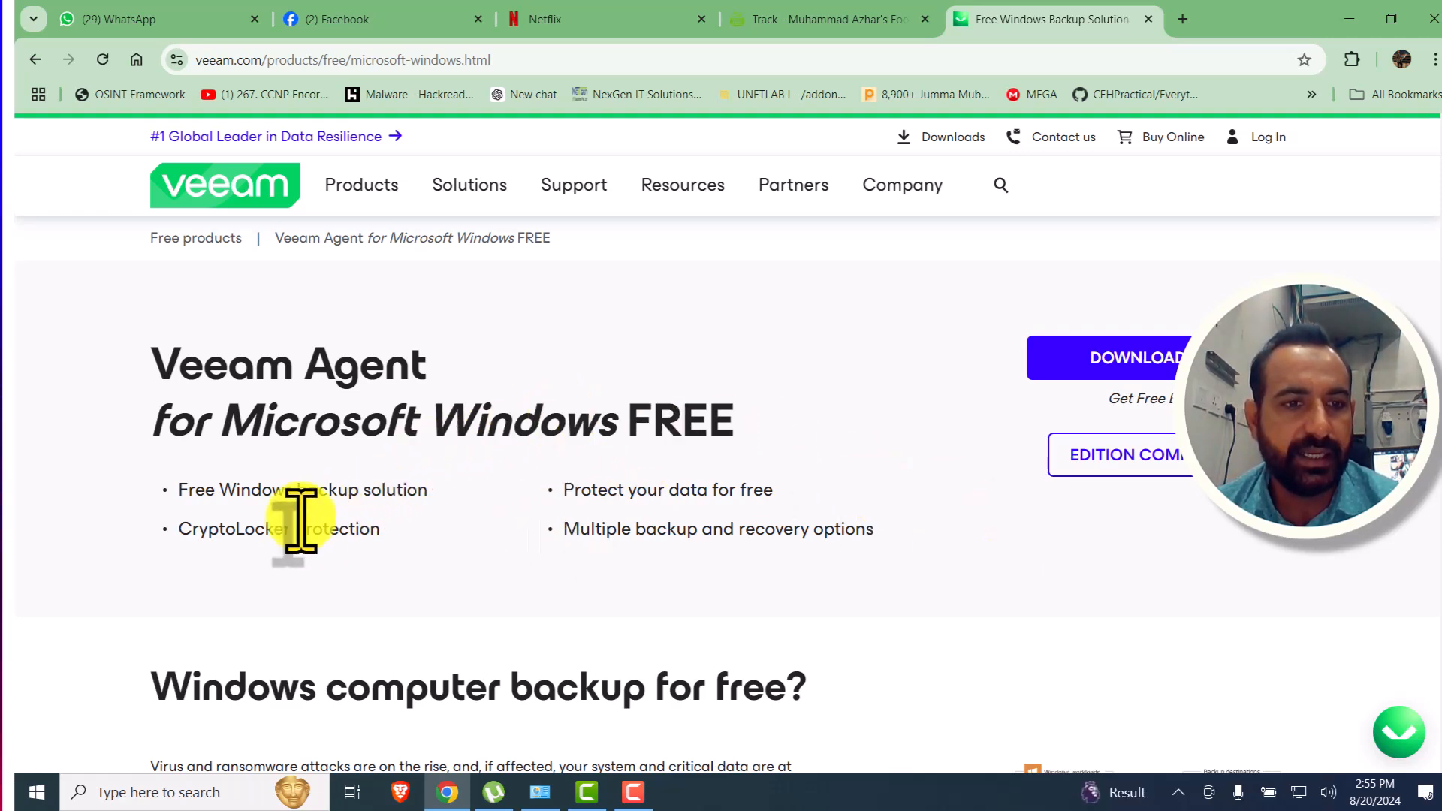
{"action": "left_click_drag", "start_coordinate": [178, 489], "coordinate": [463, 484]}
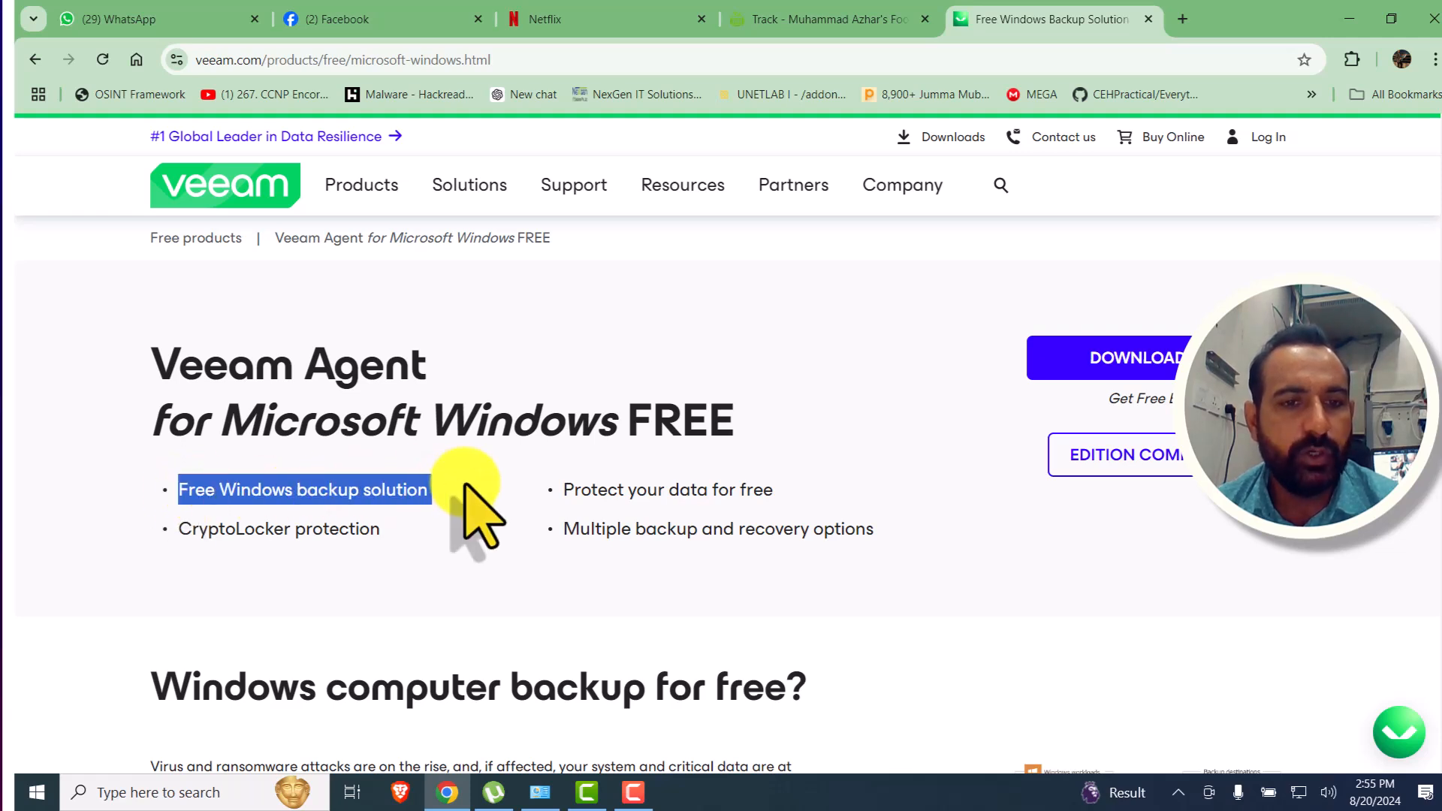
{"action": "left_click_drag", "start_coordinate": [563, 489], "coordinate": [826, 488]}
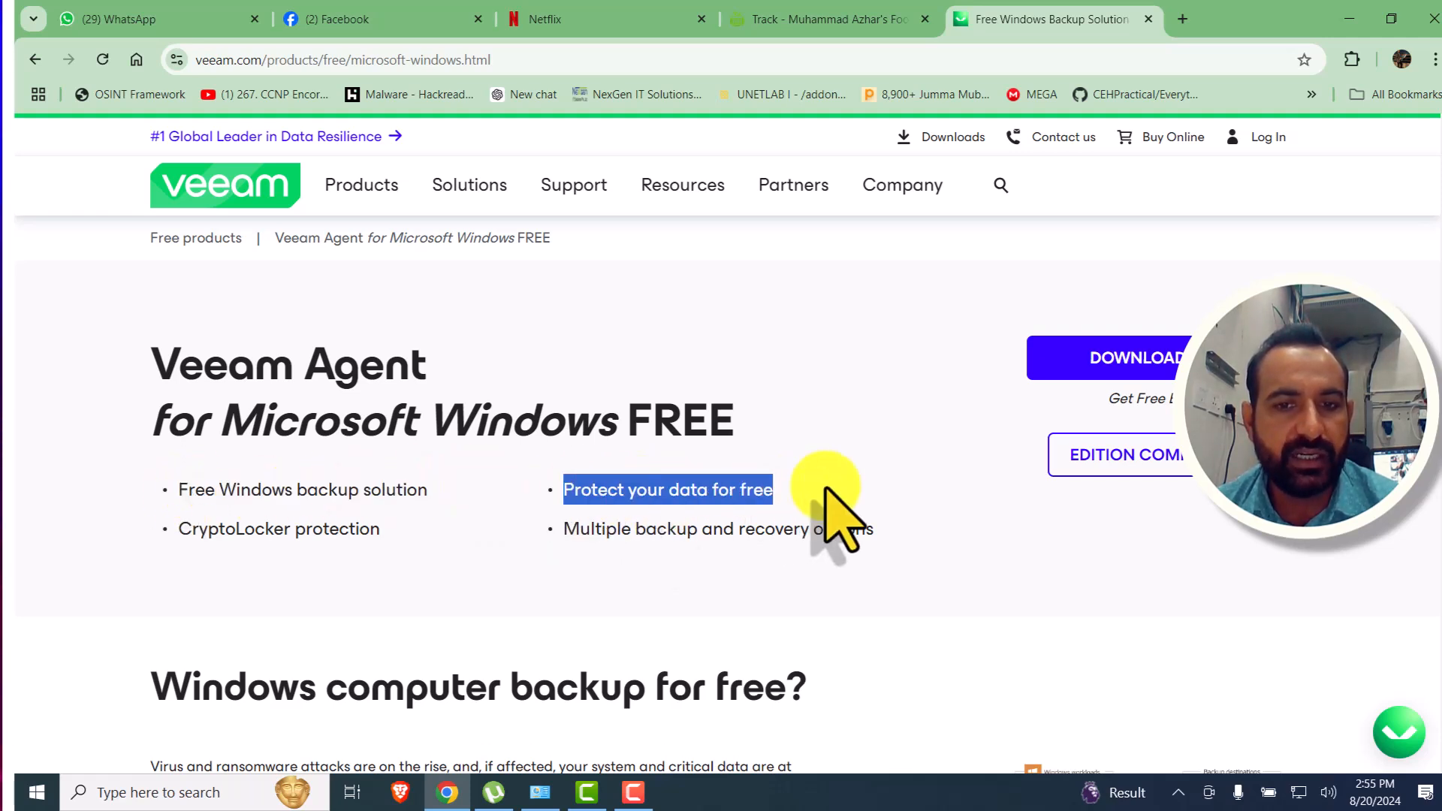
{"action": "left_click", "coordinate": [182, 528]}
{"action": "left_click_drag", "start_coordinate": [183, 529], "coordinate": [420, 530]}
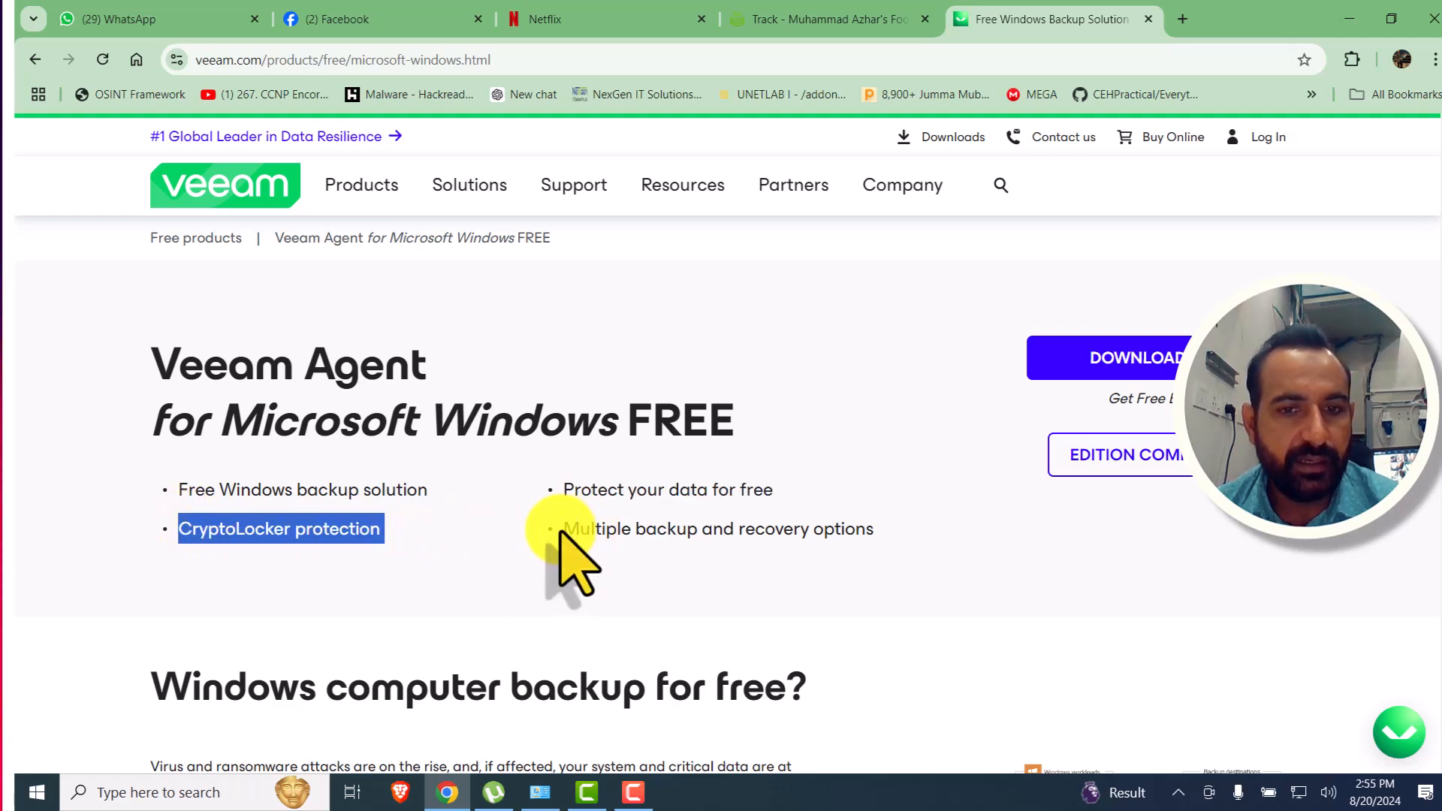
{"action": "left_click_drag", "start_coordinate": [563, 529], "coordinate": [927, 530]}
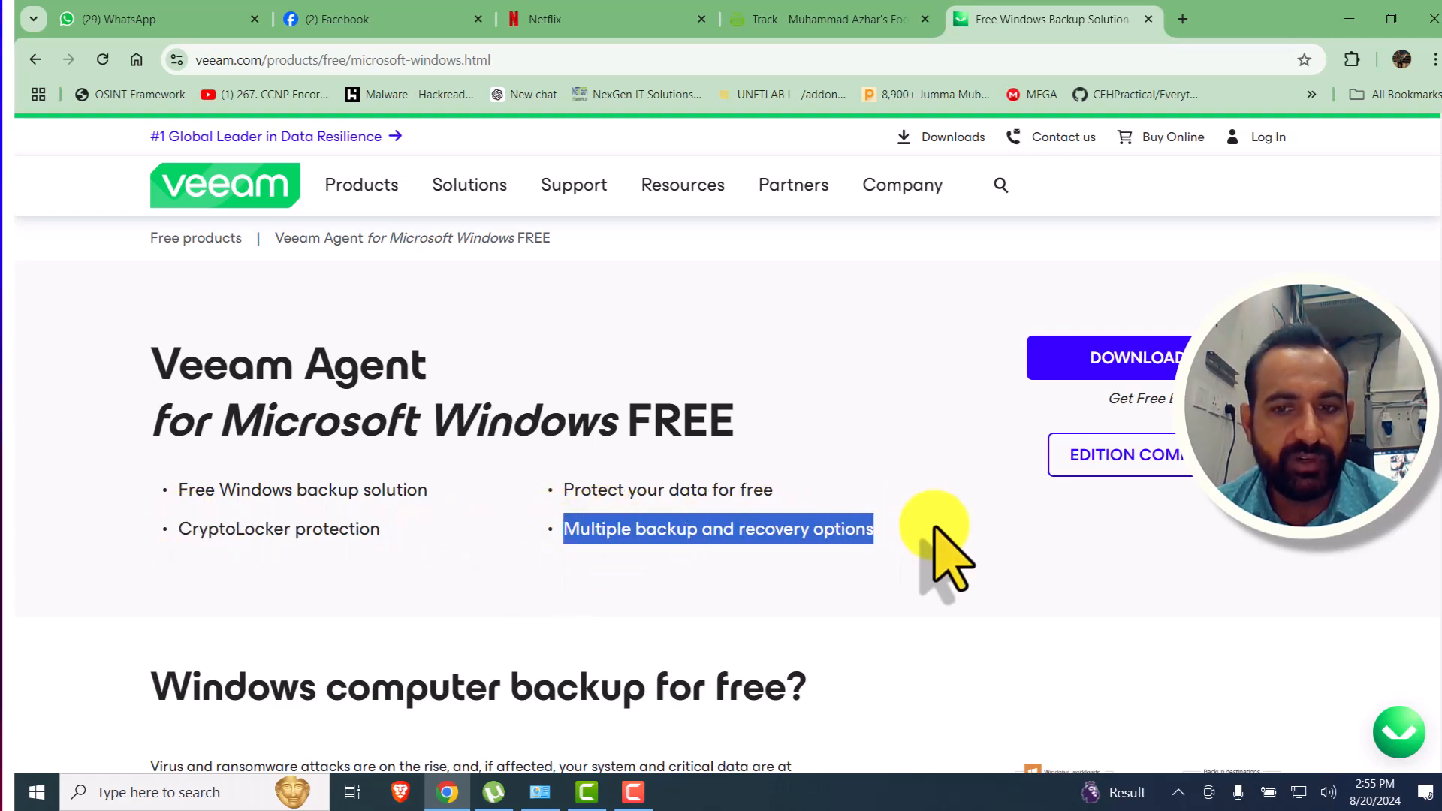
{"action": "left_click", "coordinate": [818, 509]}
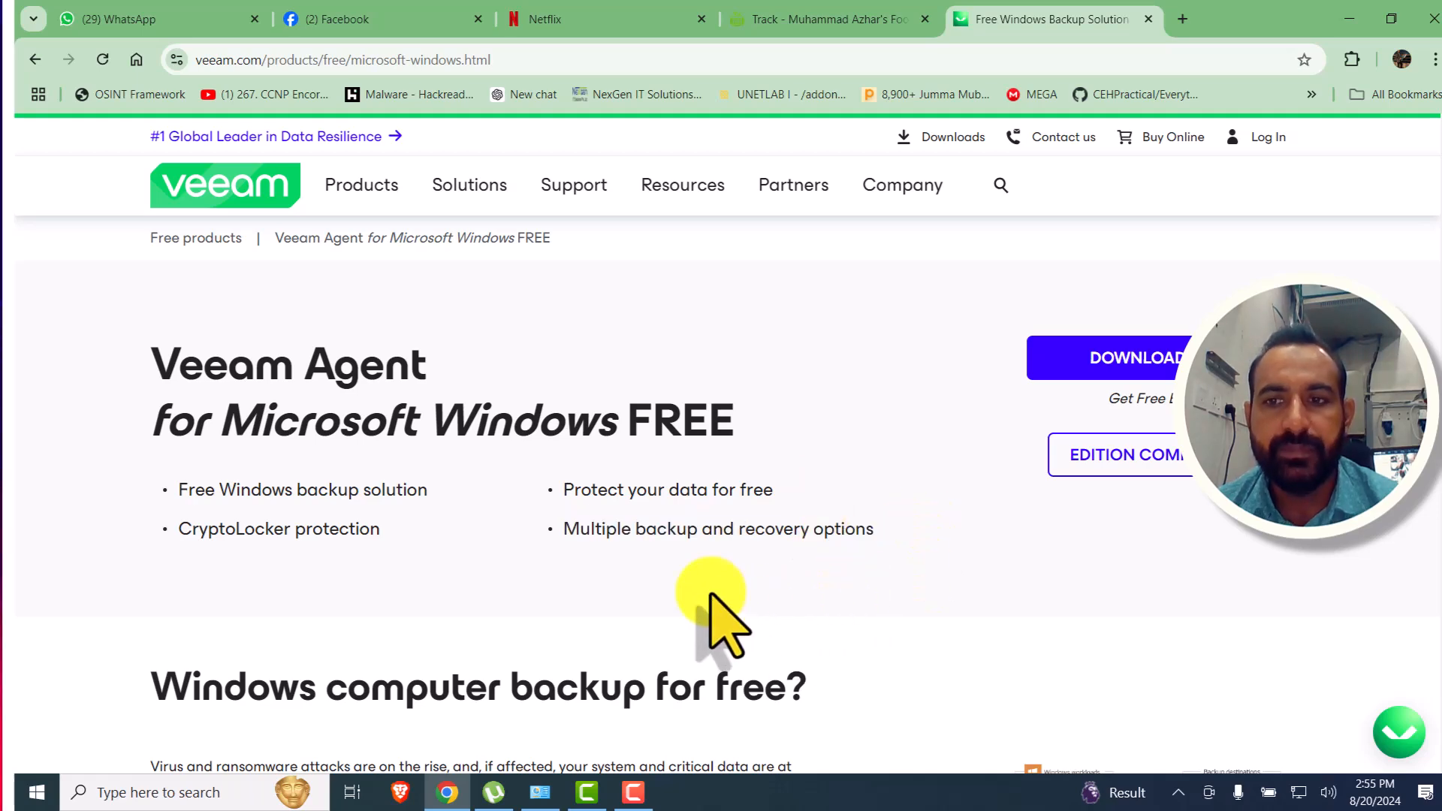
{"action": "scroll", "coordinate": [708, 604], "scroll_direction": "down", "scroll_amount": 1}
{"action": "scroll", "coordinate": [709, 593], "scroll_direction": "up", "scroll_amount": 1}
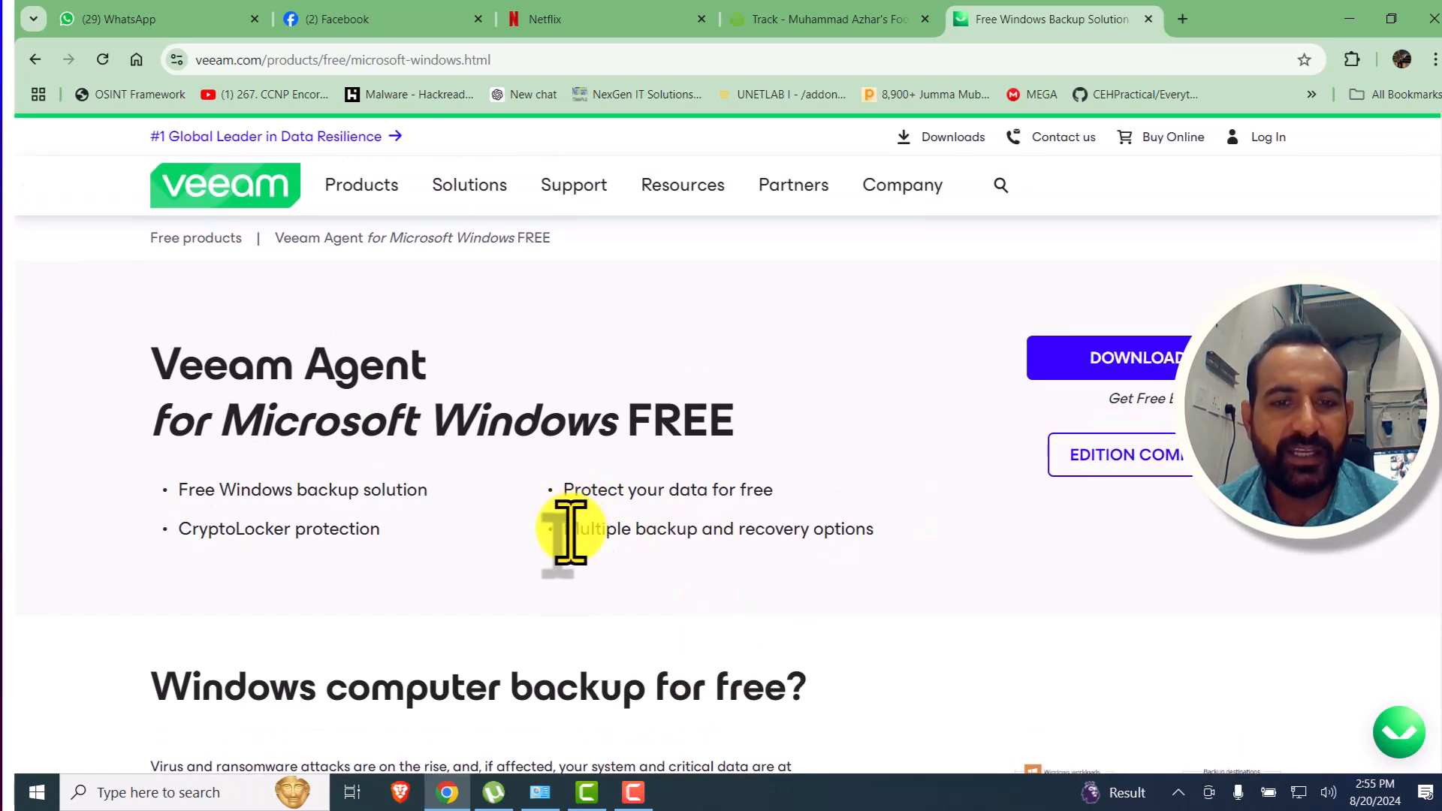
{"action": "left_click_drag", "start_coordinate": [563, 529], "coordinate": [897, 530]}
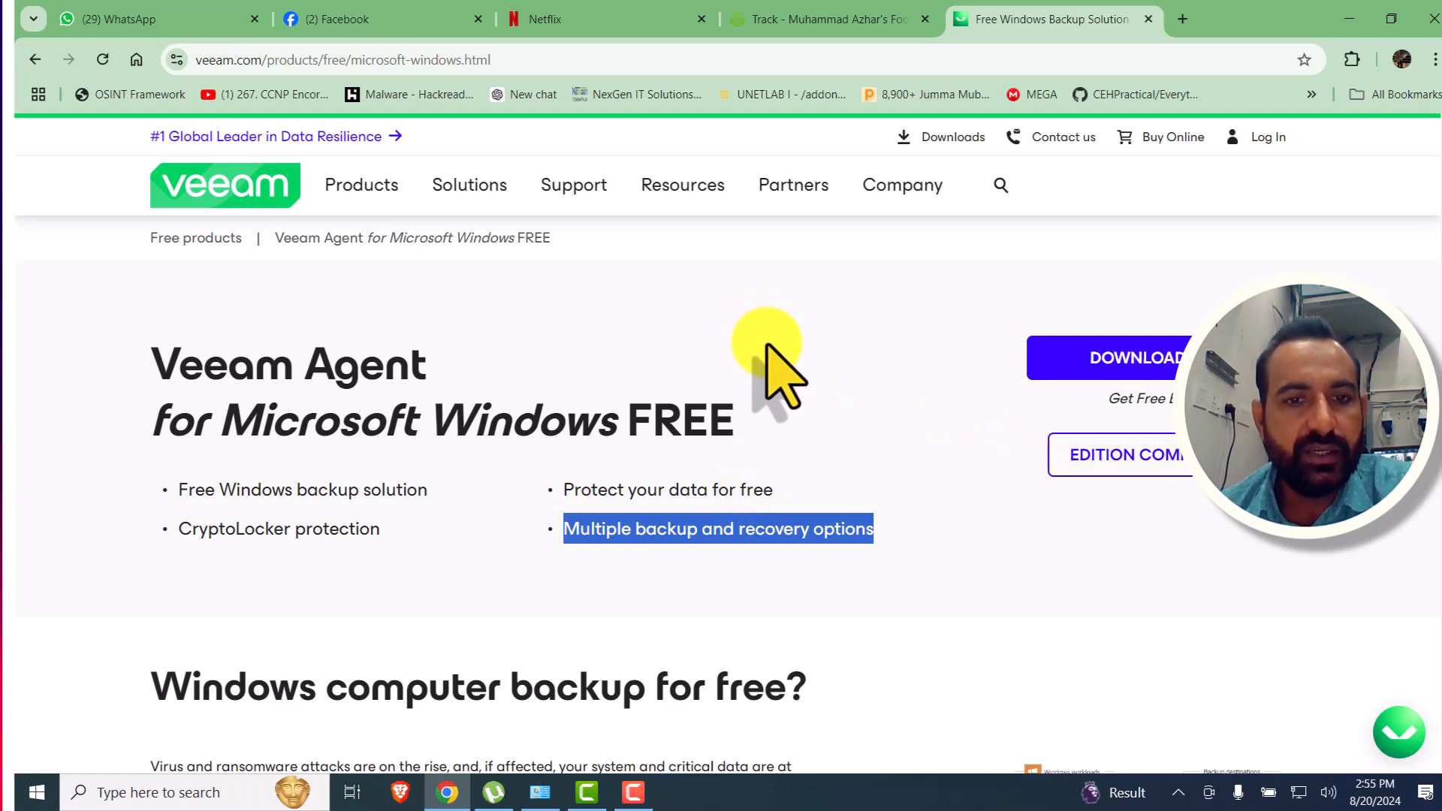
Step: Read the "Windows computer backup for free?" section and the Veeam Agent product heading
{"action": "scroll", "coordinate": [811, 348], "scroll_direction": "down", "scroll_amount": 1}
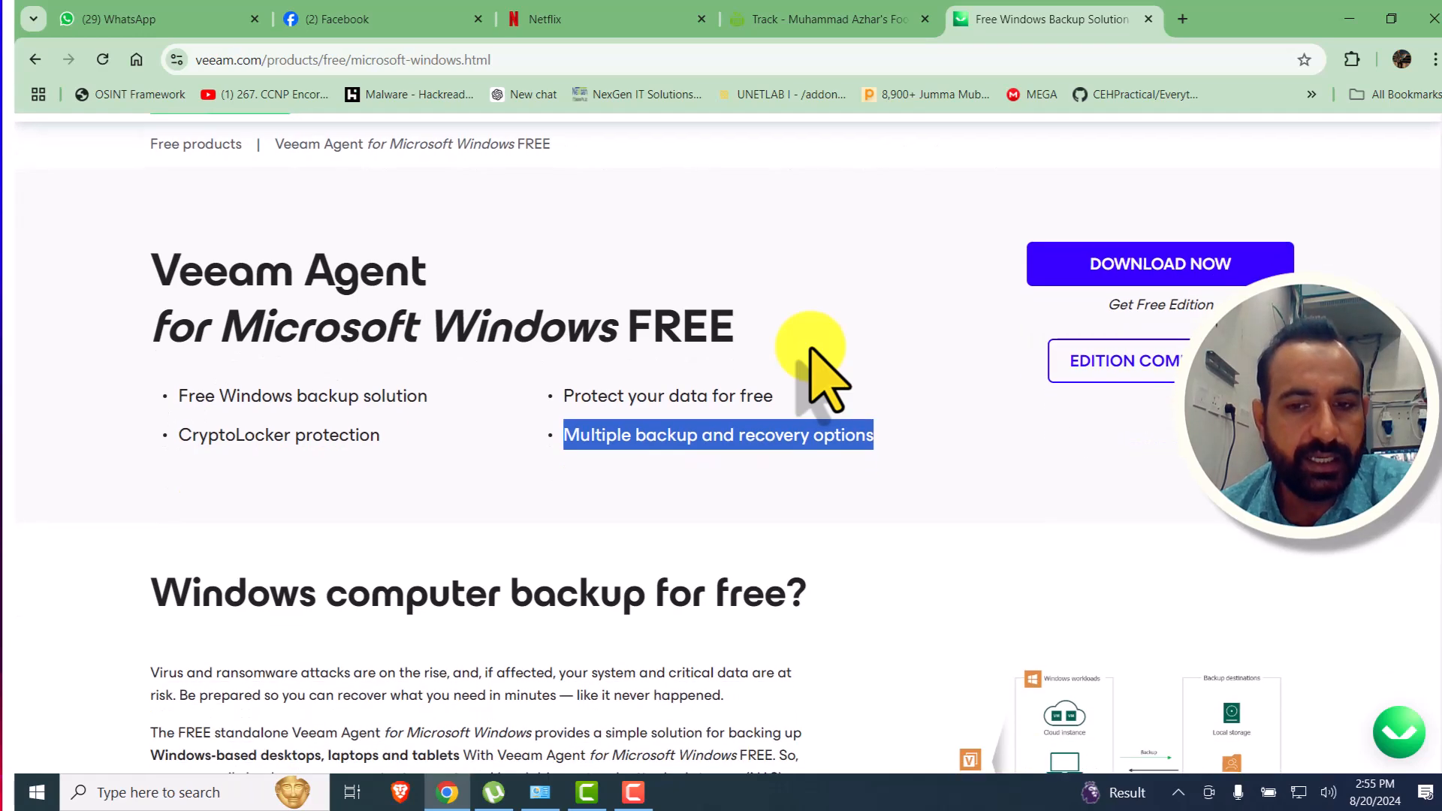
{"action": "scroll", "coordinate": [811, 349], "scroll_direction": "down", "scroll_amount": 1}
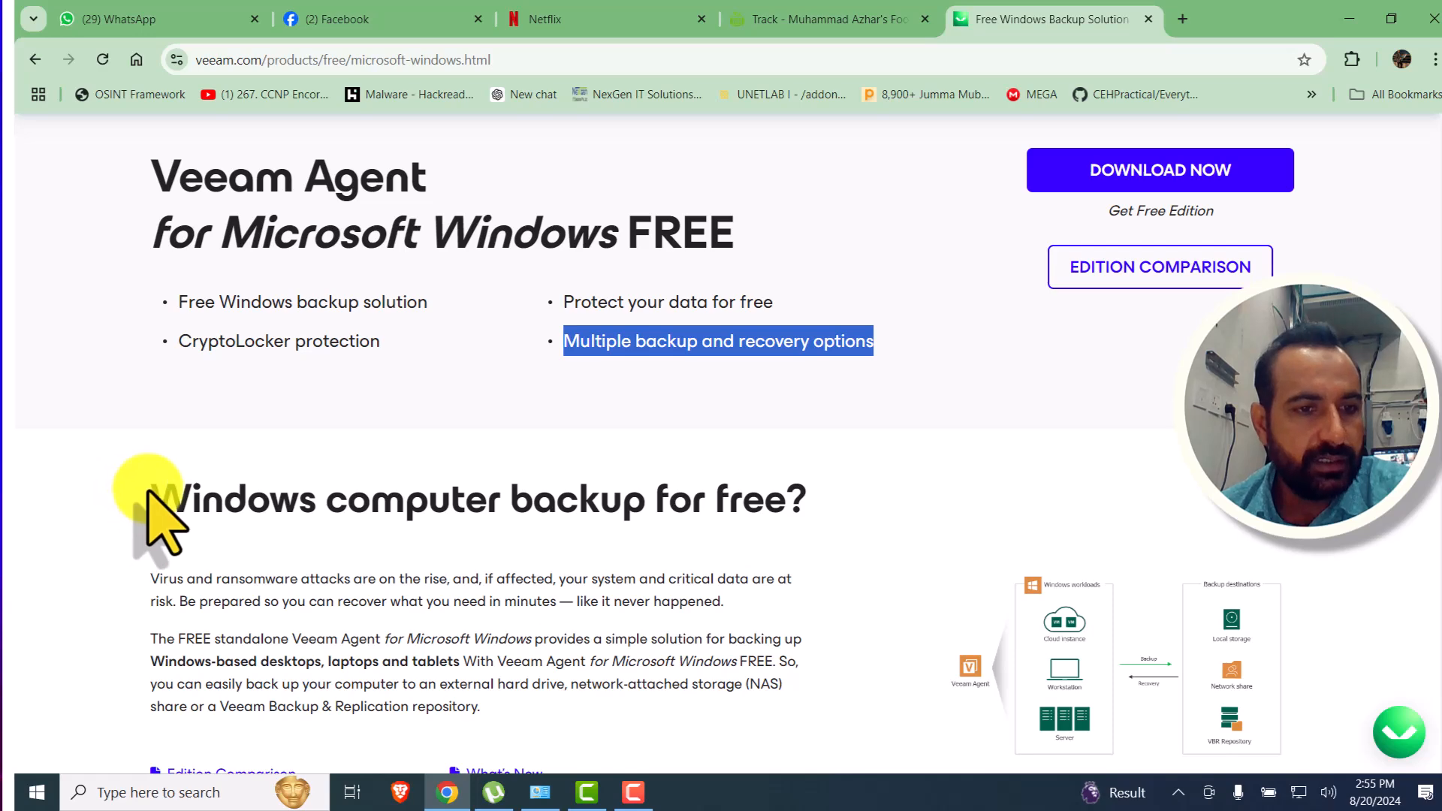
{"action": "left_click_drag", "start_coordinate": [159, 498], "coordinate": [871, 513]}
{"action": "left_click", "coordinate": [871, 515]}
{"action": "scroll", "coordinate": [864, 515], "scroll_direction": "down", "scroll_amount": 1}
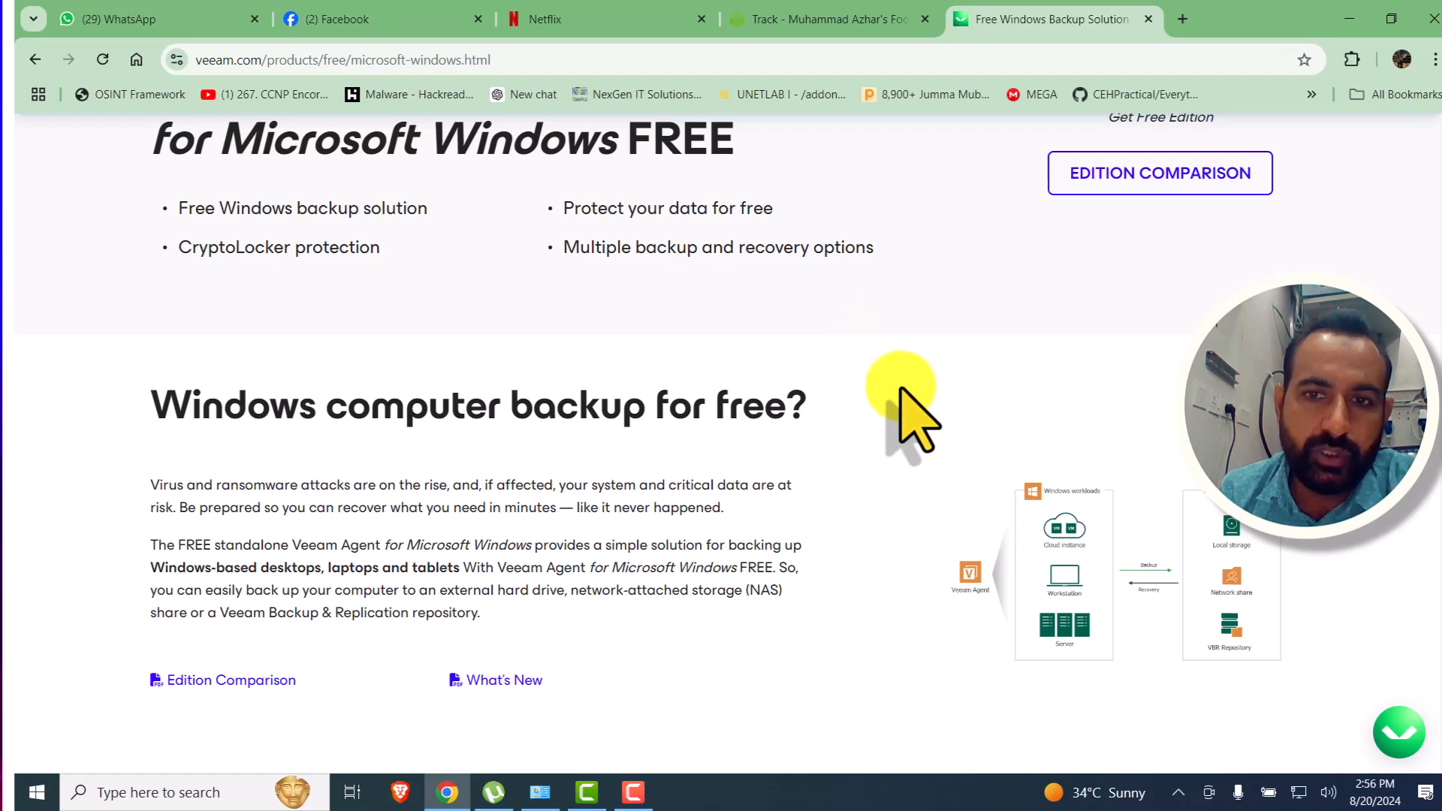
{"action": "scroll", "coordinate": [908, 405], "scroll_direction": "up", "scroll_amount": 4}
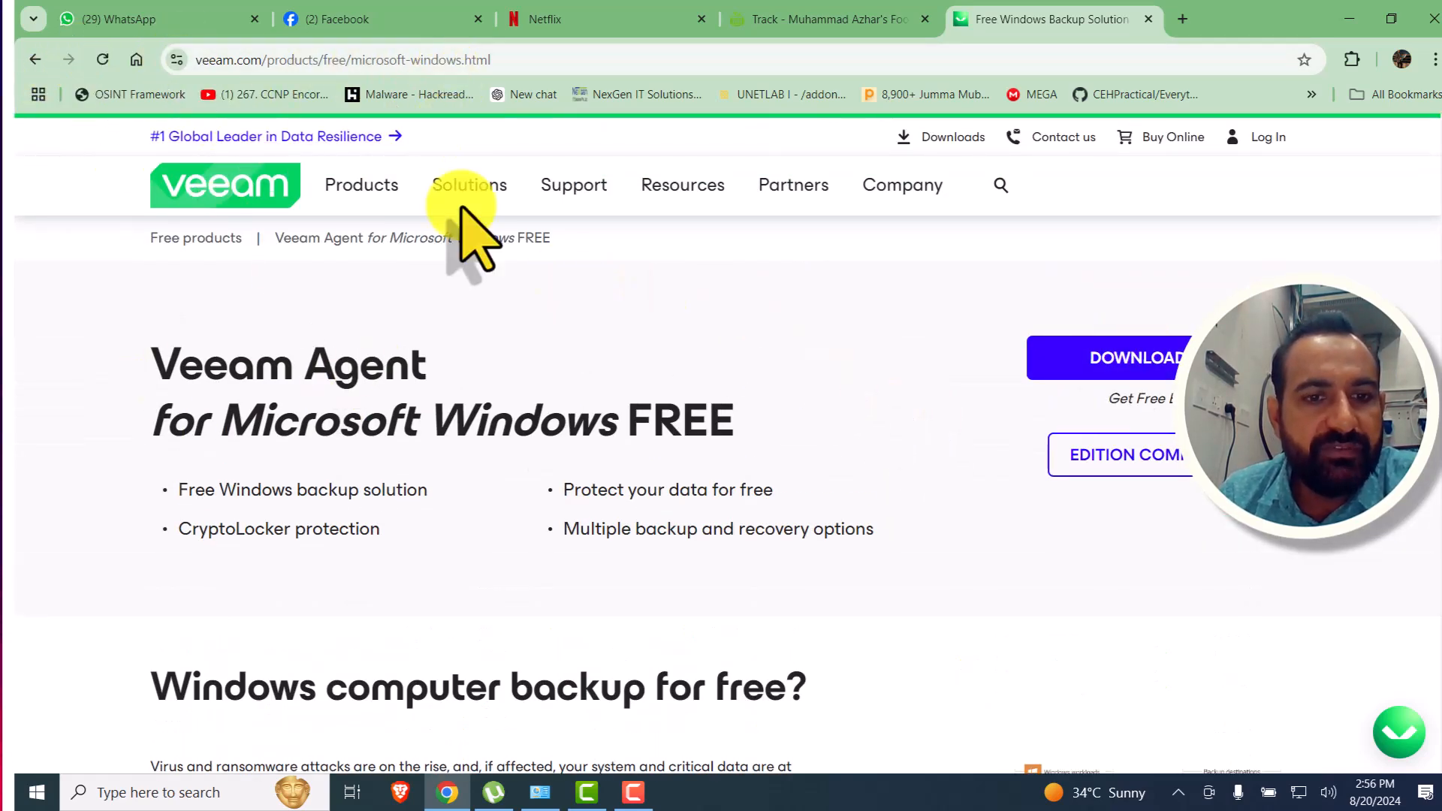
{"action": "scroll", "coordinate": [757, 466], "scroll_direction": "down", "scroll_amount": 4}
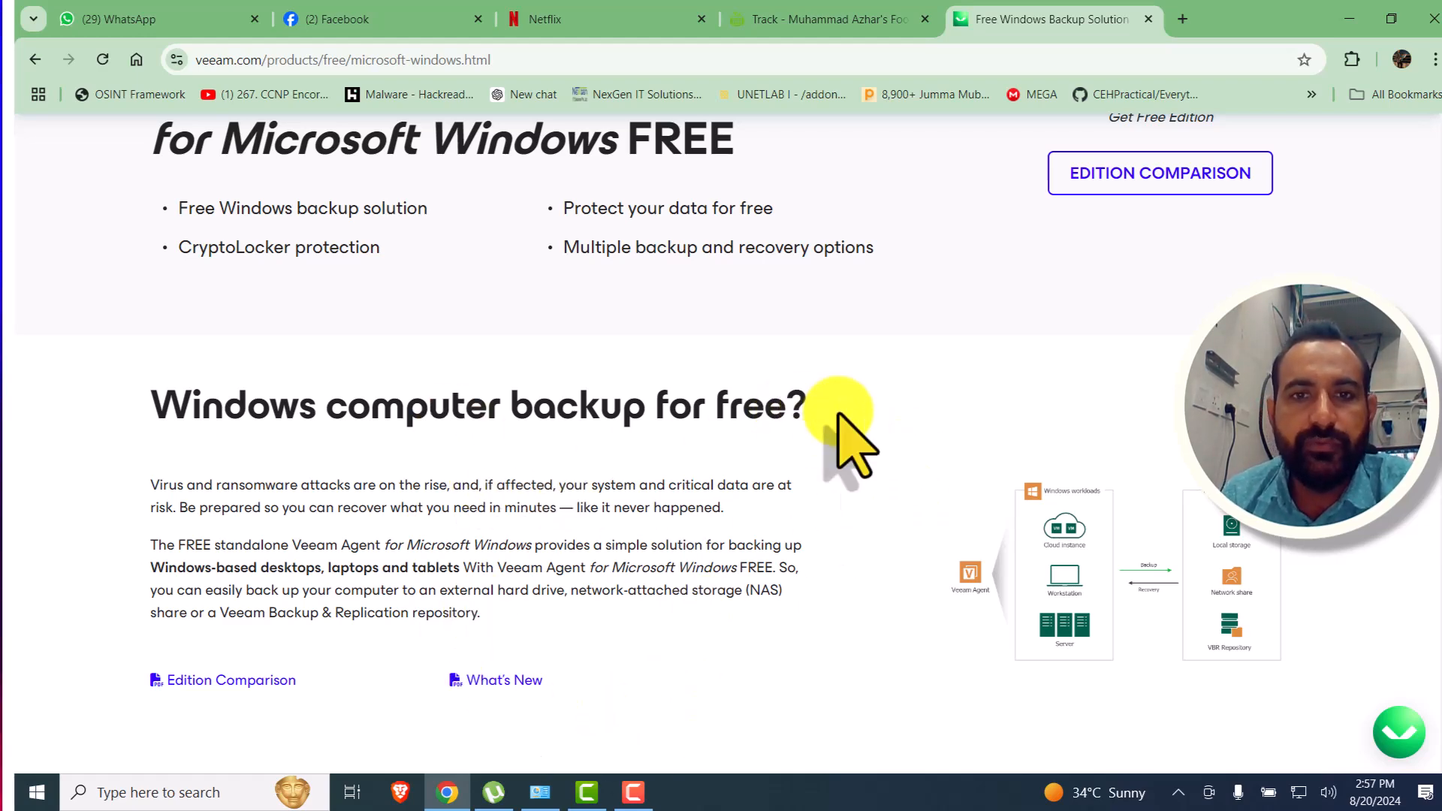
{"action": "scroll", "coordinate": [841, 428], "scroll_direction": "up", "scroll_amount": 2}
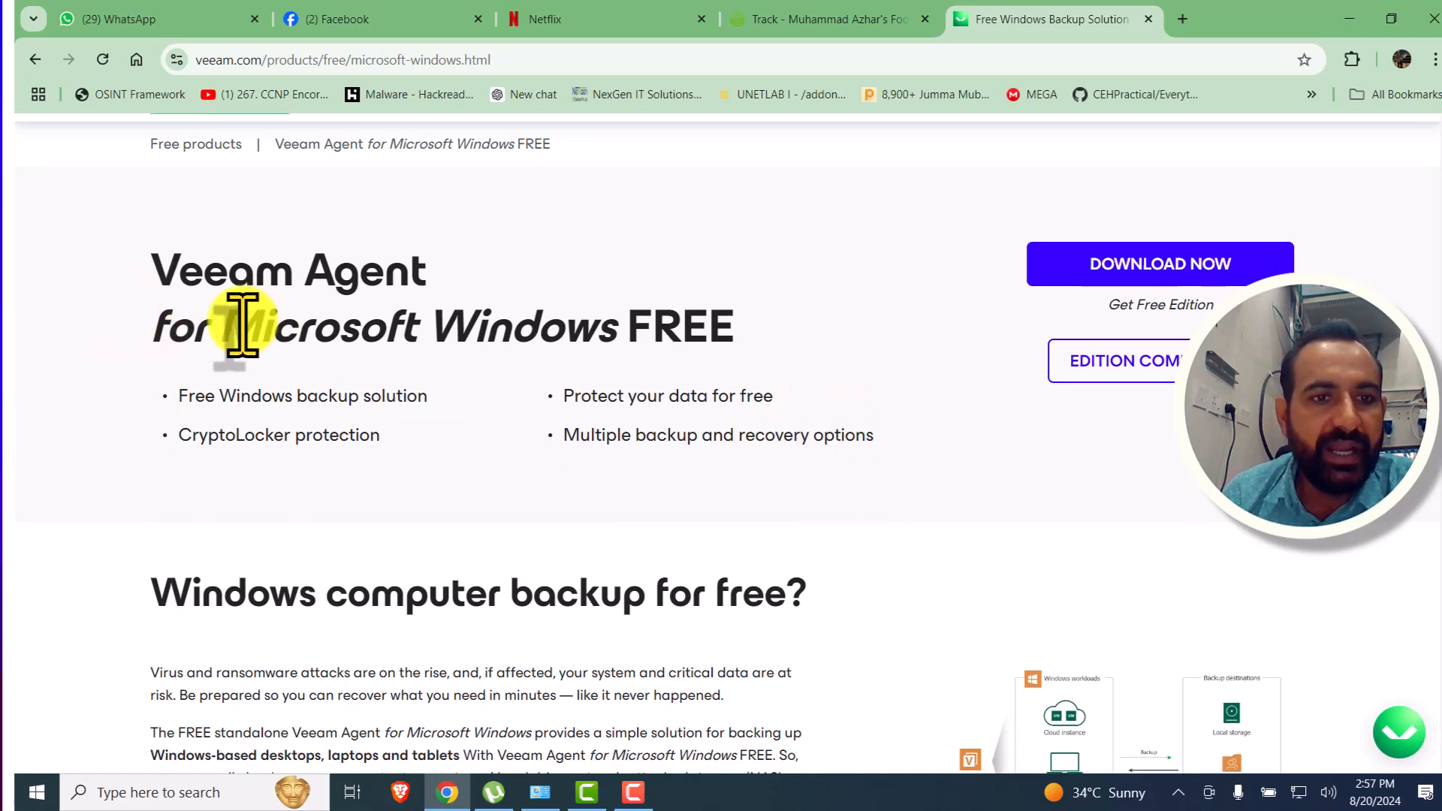
{"action": "left_click_drag", "start_coordinate": [214, 324], "coordinate": [533, 307]}
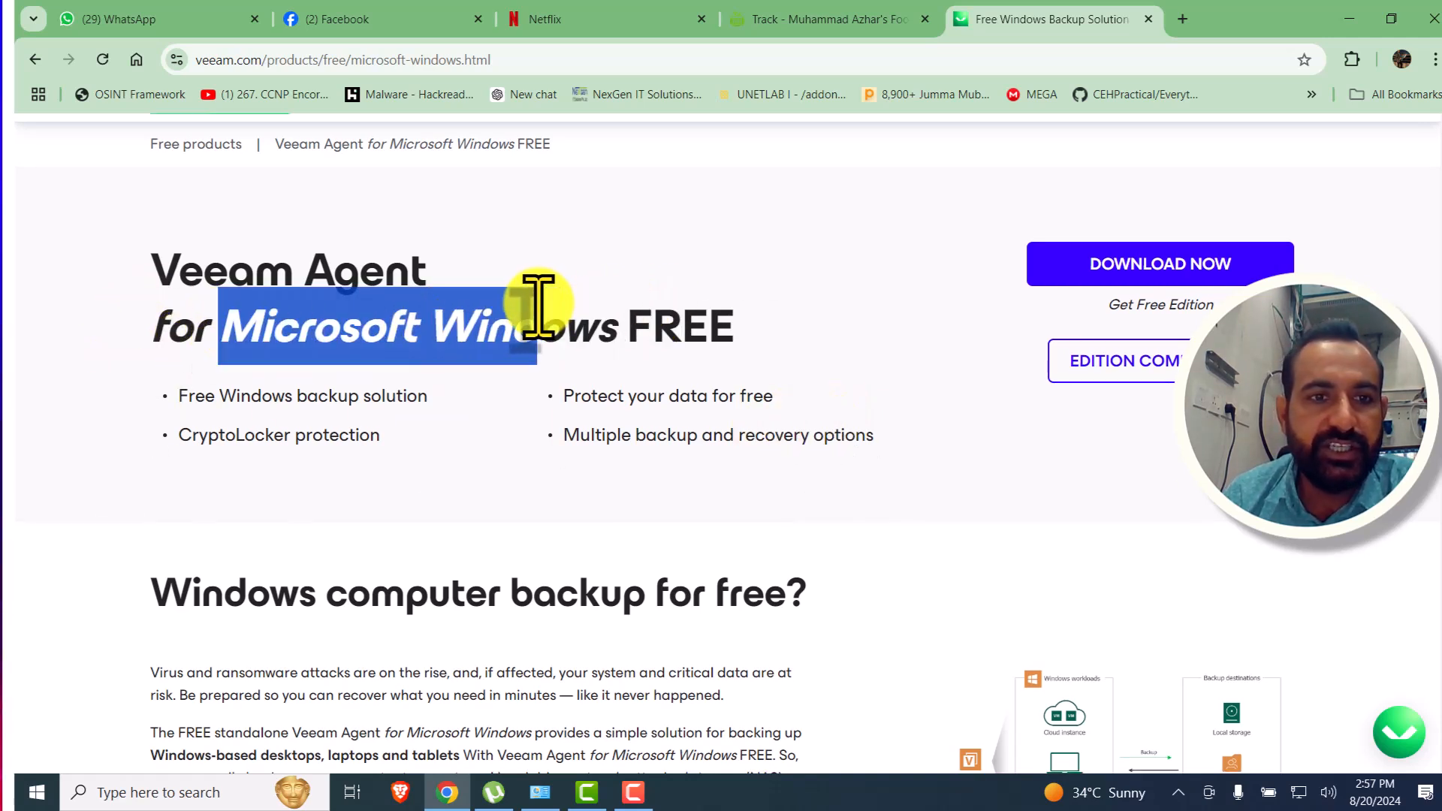
{"action": "left_click_drag", "start_coordinate": [151, 272], "coordinate": [429, 274]}
{"action": "scroll", "coordinate": [631, 450], "scroll_direction": "down", "scroll_amount": 4}
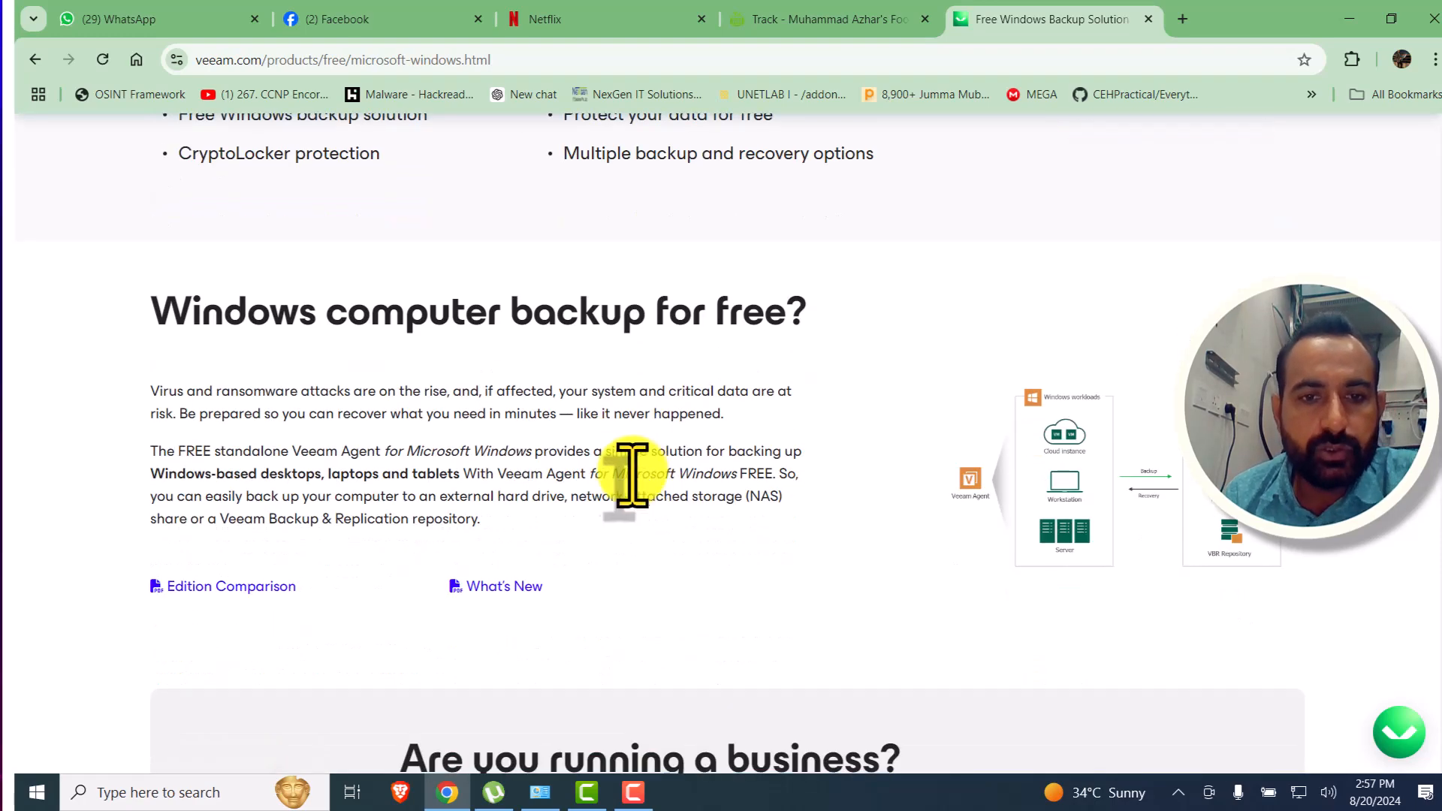
Step: Examine the features included in the free Windows backup, covering reliable backups and bootable recovery media
{"action": "scroll", "coordinate": [628, 466], "scroll_direction": "down", "scroll_amount": 8}
{"action": "scroll", "coordinate": [614, 485], "scroll_direction": "down", "scroll_amount": 6}
{"action": "scroll", "coordinate": [614, 484], "scroll_direction": "up", "scroll_amount": 5}
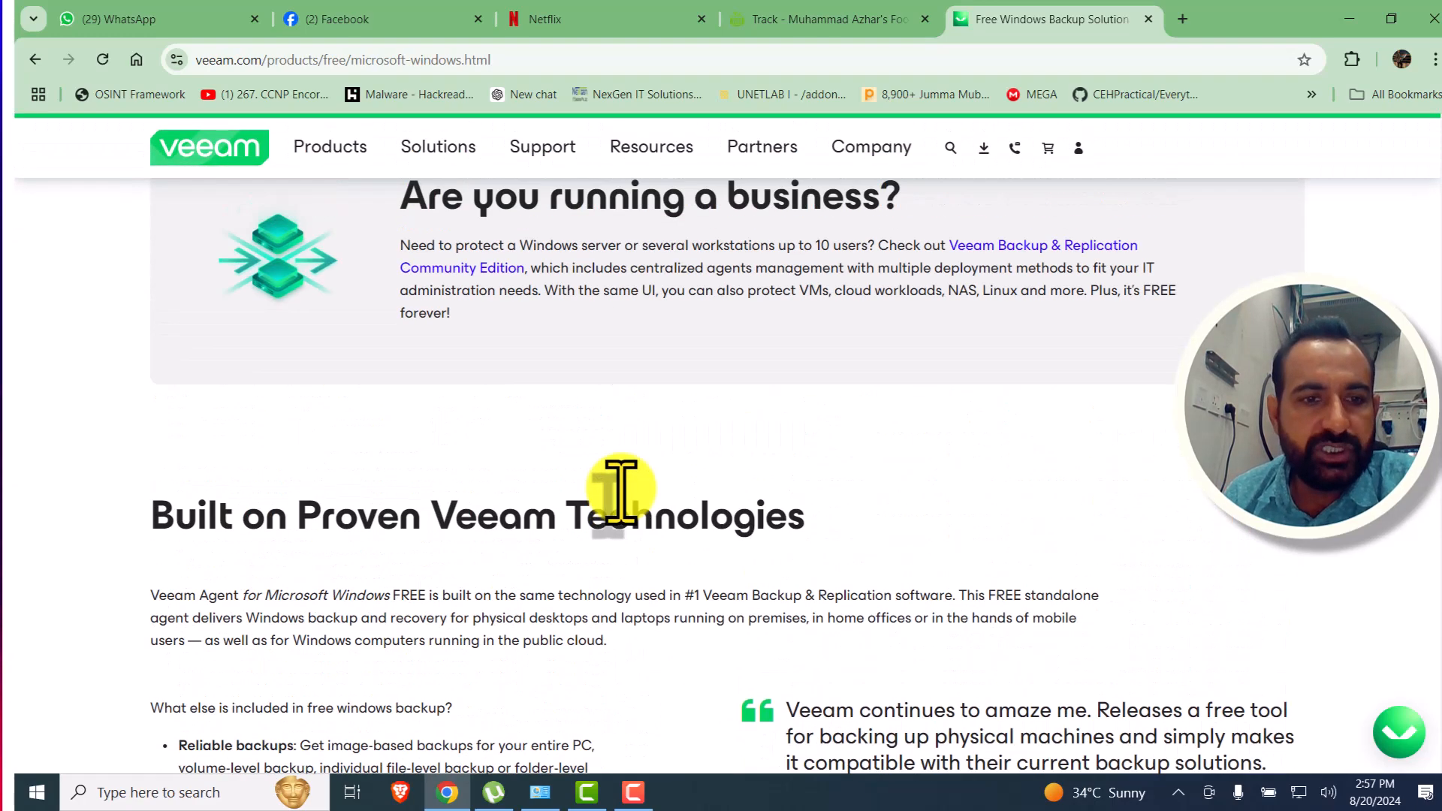
{"action": "scroll", "coordinate": [623, 499], "scroll_direction": "down", "scroll_amount": 8}
{"action": "scroll", "coordinate": [625, 495], "scroll_direction": "down", "scroll_amount": 5}
{"action": "scroll", "coordinate": [631, 515], "scroll_direction": "up", "scroll_amount": 7}
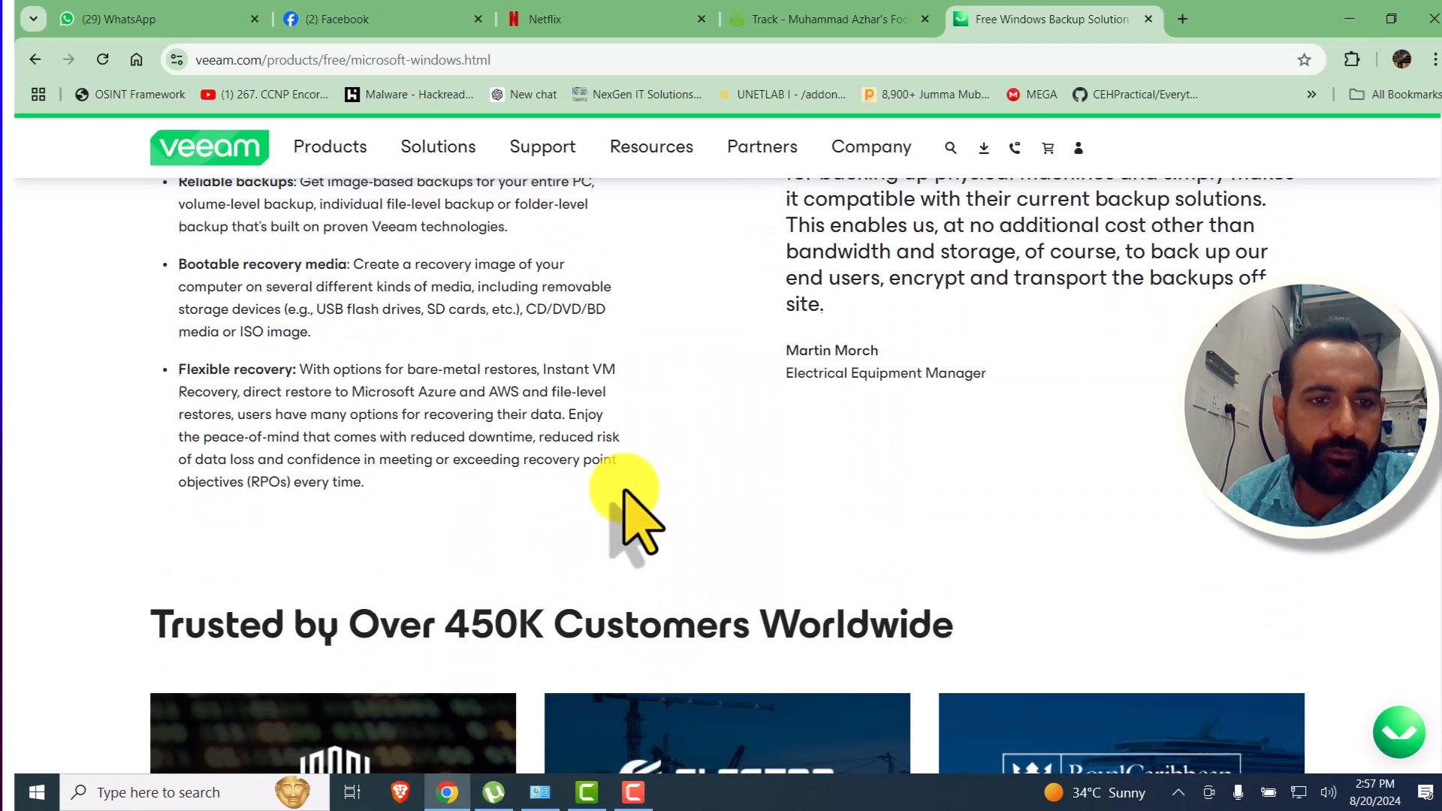
{"action": "left_click_drag", "start_coordinate": [188, 372], "coordinate": [344, 374]}
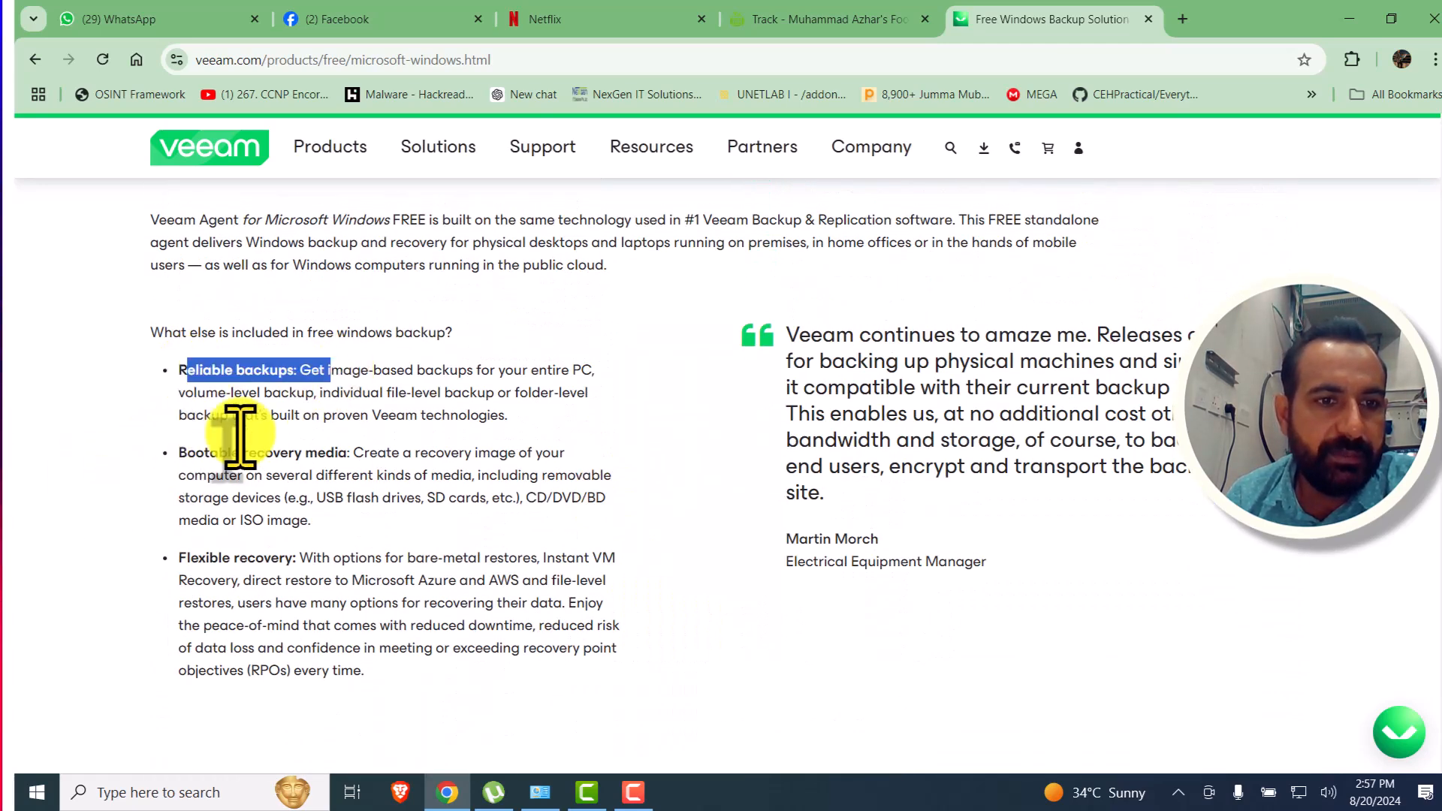
{"action": "left_click_drag", "start_coordinate": [195, 455], "coordinate": [389, 455]}
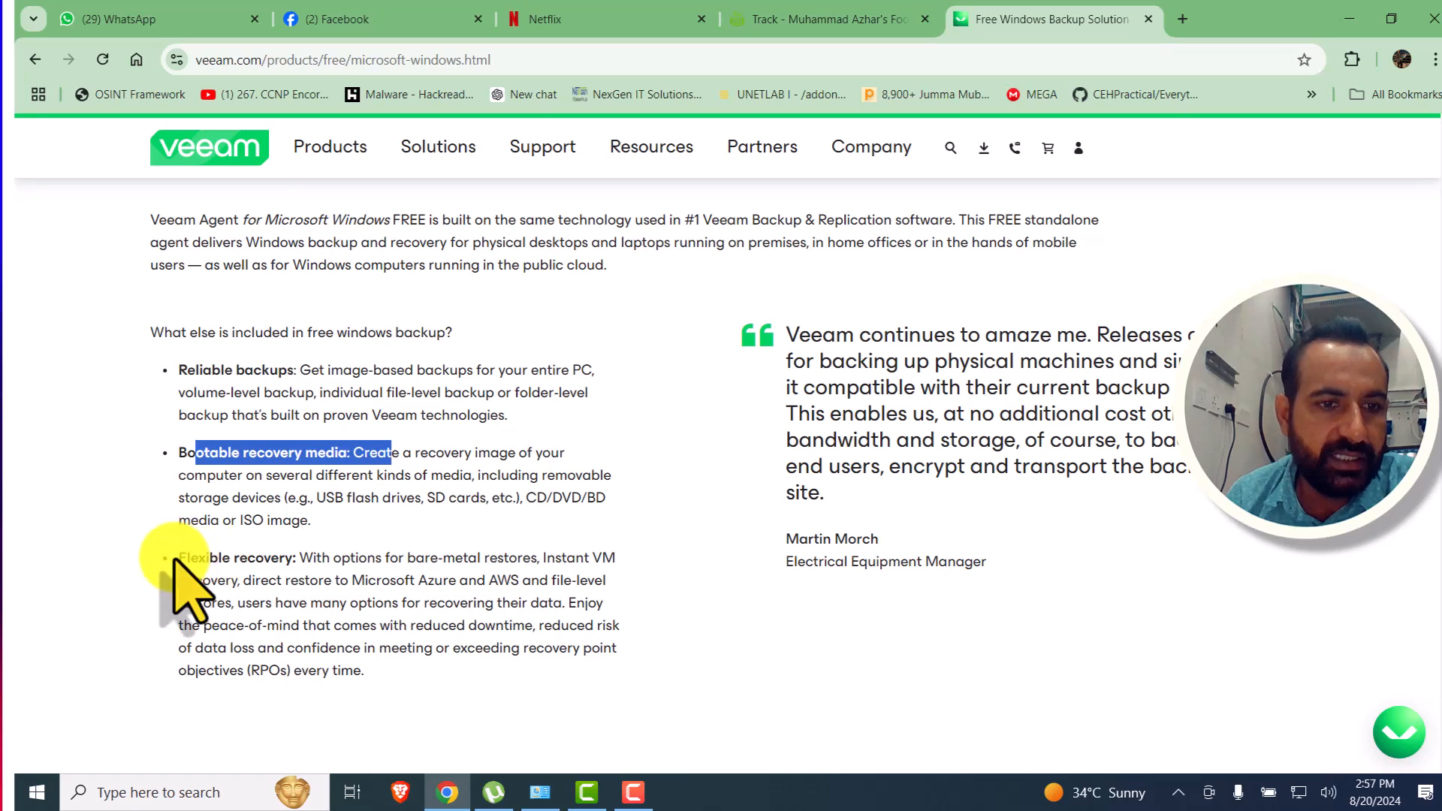
{"action": "scroll", "coordinate": [685, 614], "scroll_direction": "up", "scroll_amount": 15}
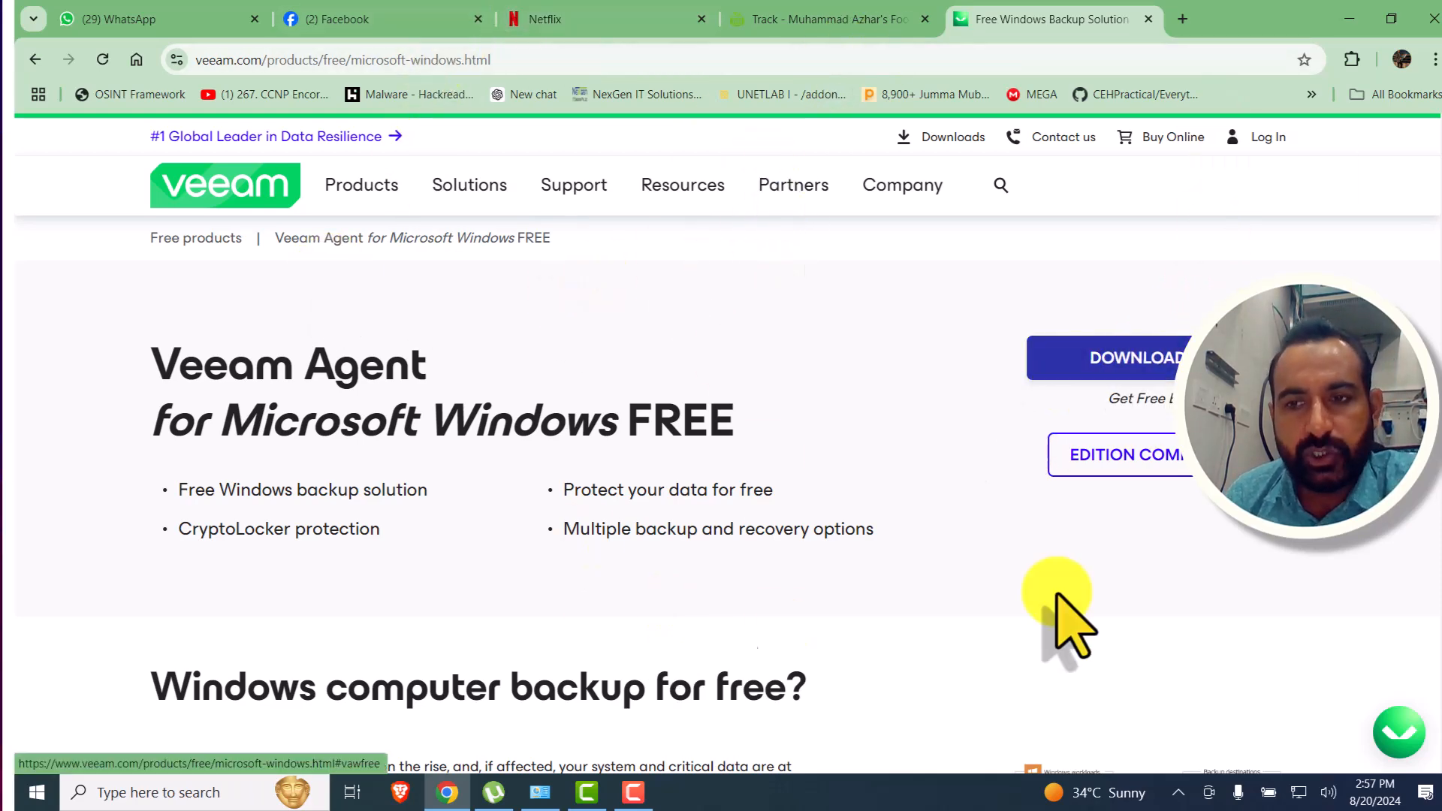
Step: Minimize the browser and open the inner Veeam.Agent.for.Windows.6.0.2.1090 folder within Softwares on drive D: in File Explorer
{"action": "left_click", "coordinate": [1349, 19]}
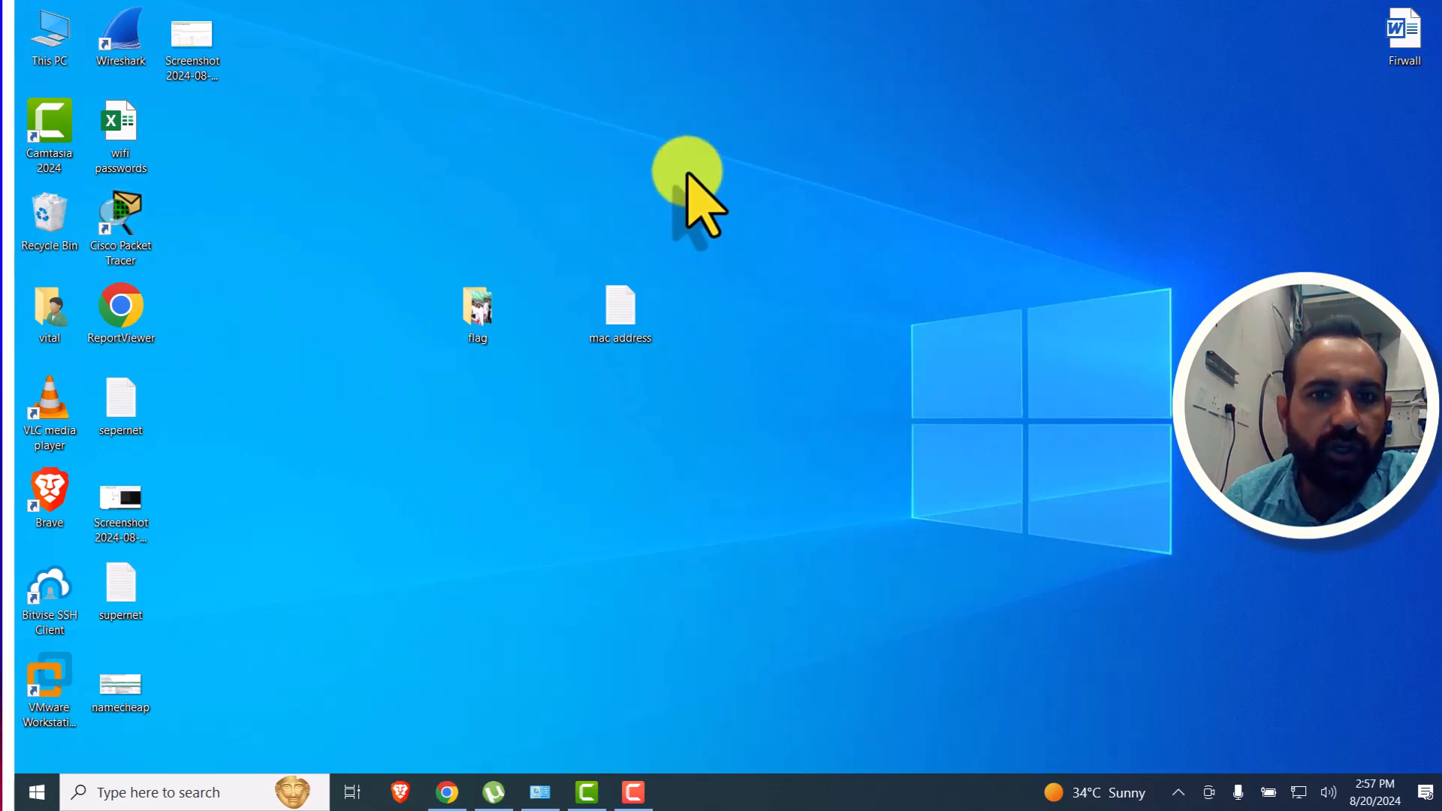
{"action": "double_click", "coordinate": [55, 46]}
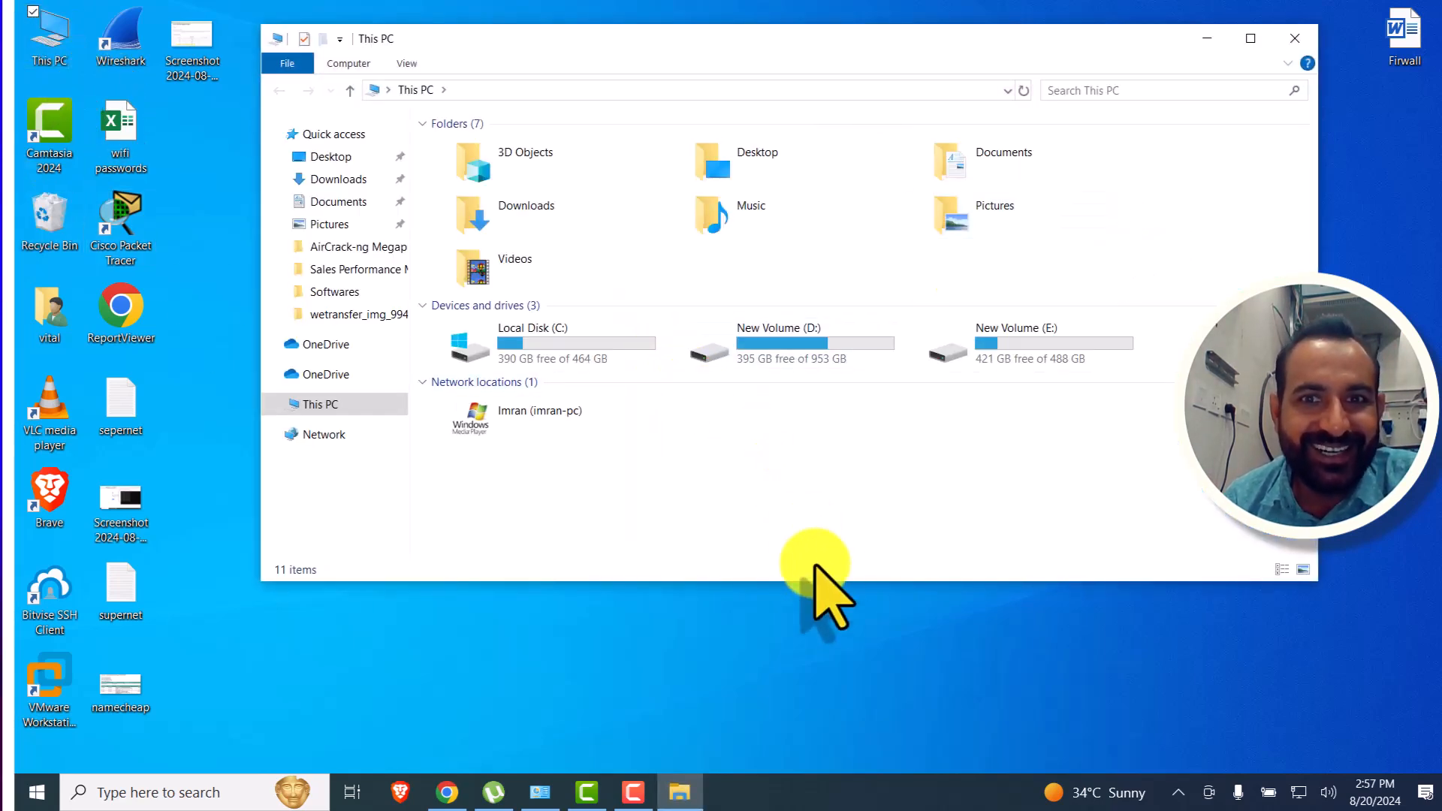
{"action": "double_click", "coordinate": [856, 346]}
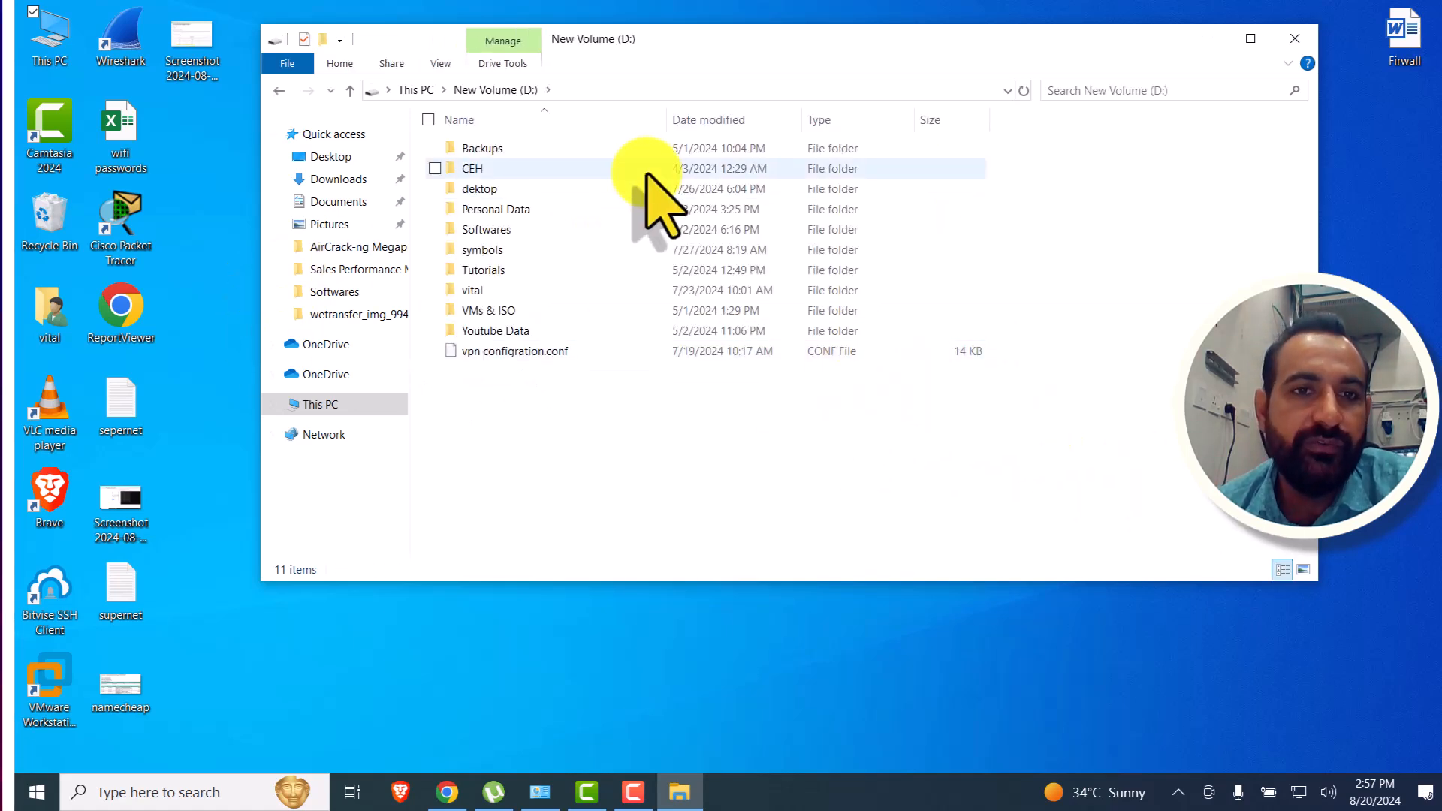
{"action": "double_click", "coordinate": [526, 230]}
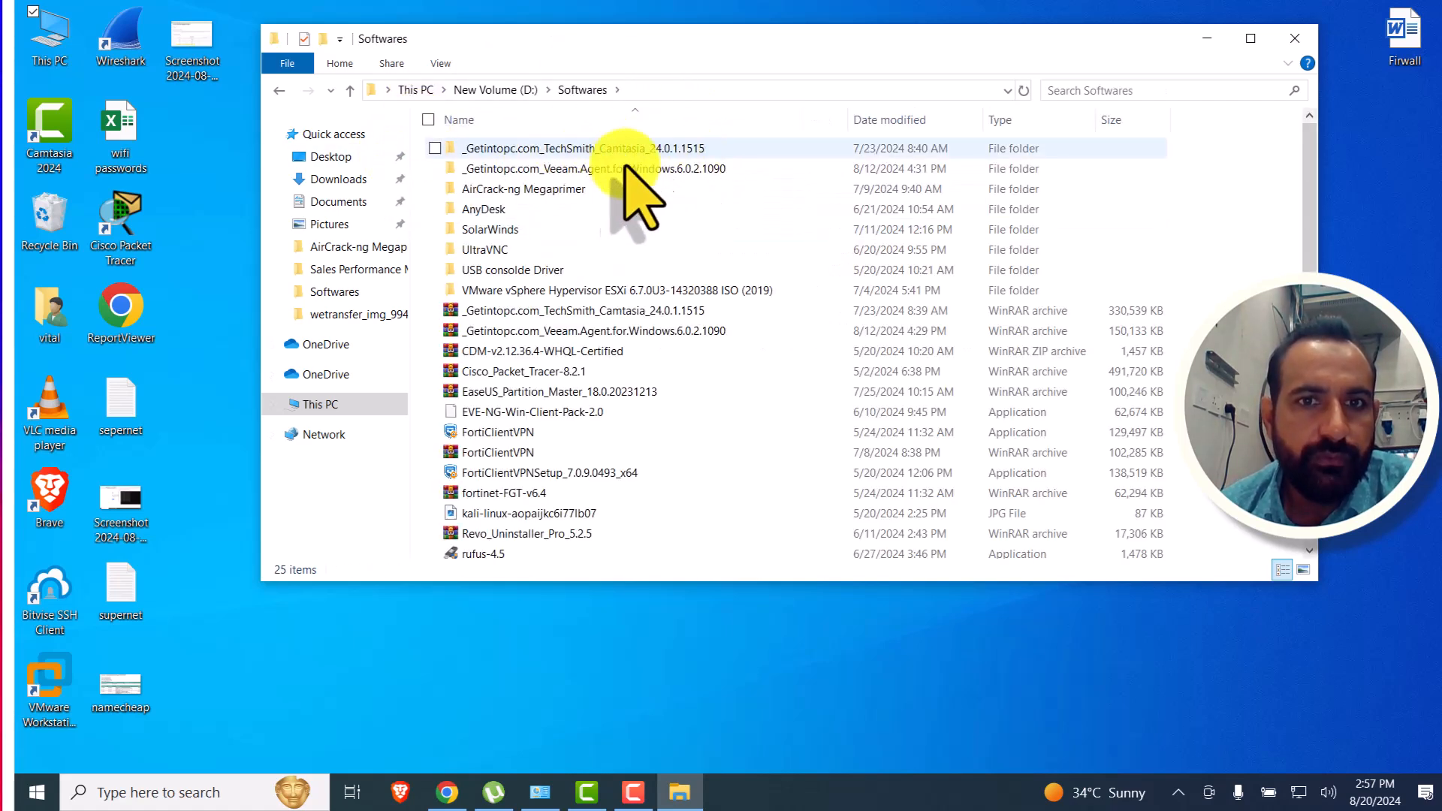
{"action": "double_click", "coordinate": [643, 168]}
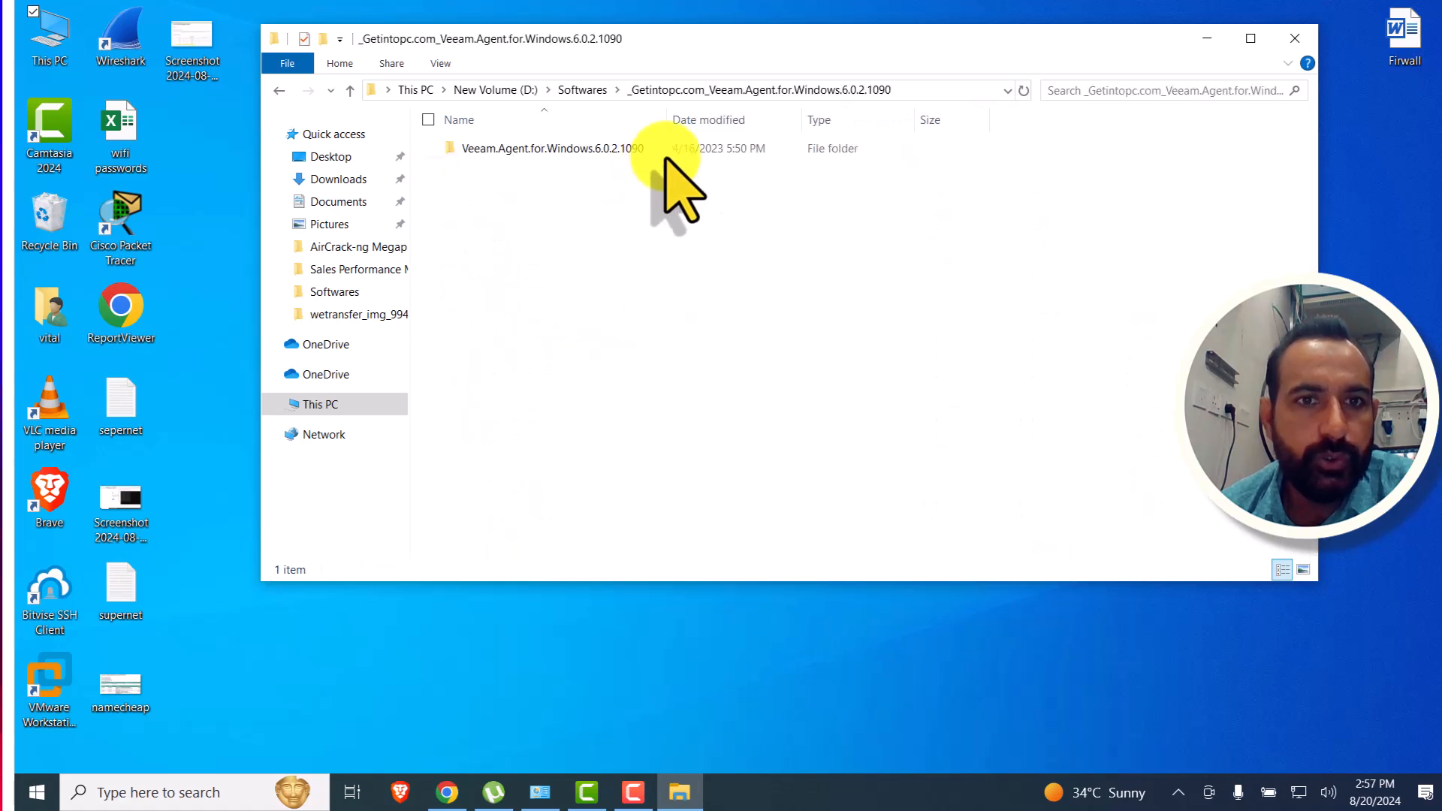
{"action": "double_click", "coordinate": [552, 148]}
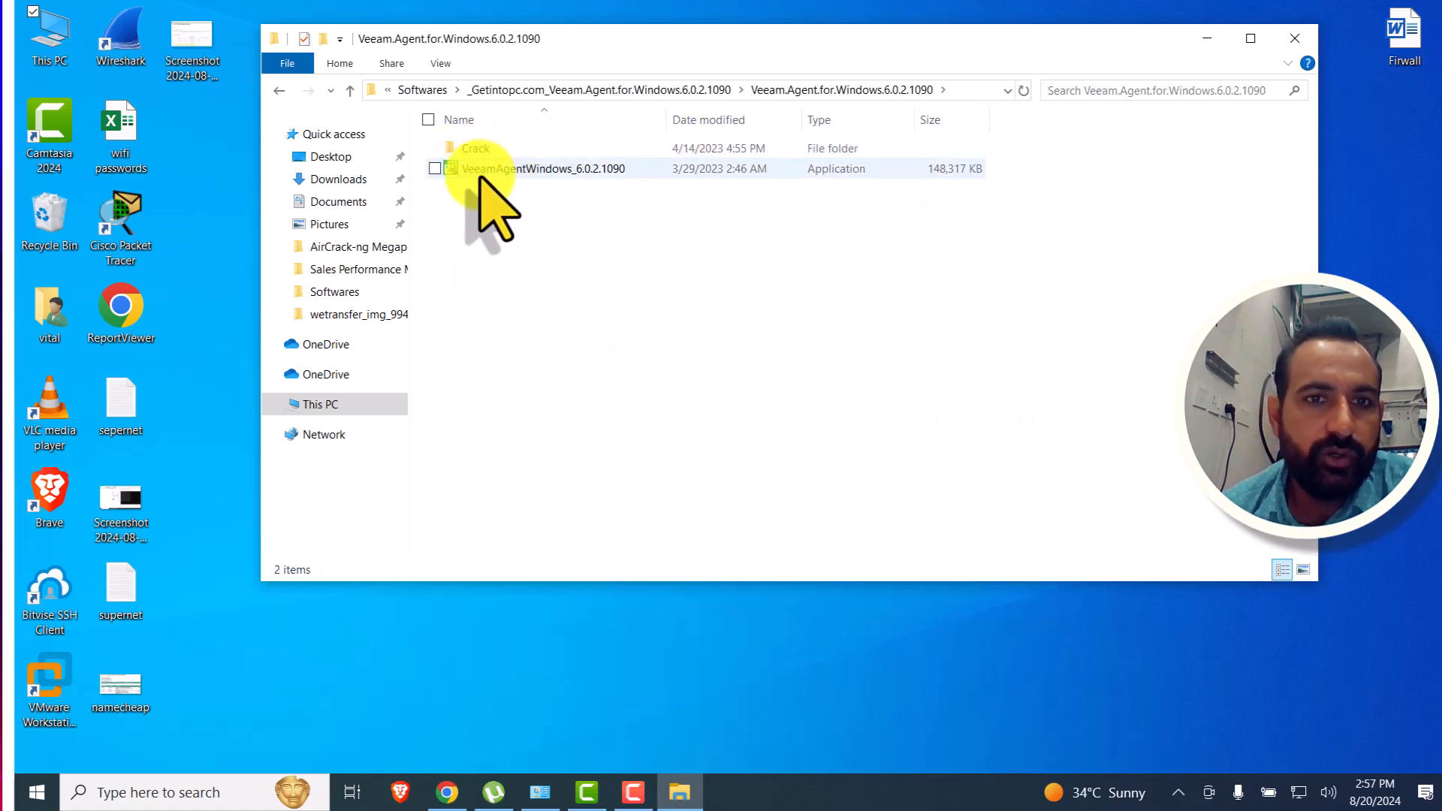
Step: Run the VeeamAgentWindows_6.0.2.1090 installer as administrator and accept its license agreements
{"action": "left_click", "coordinate": [502, 169]}
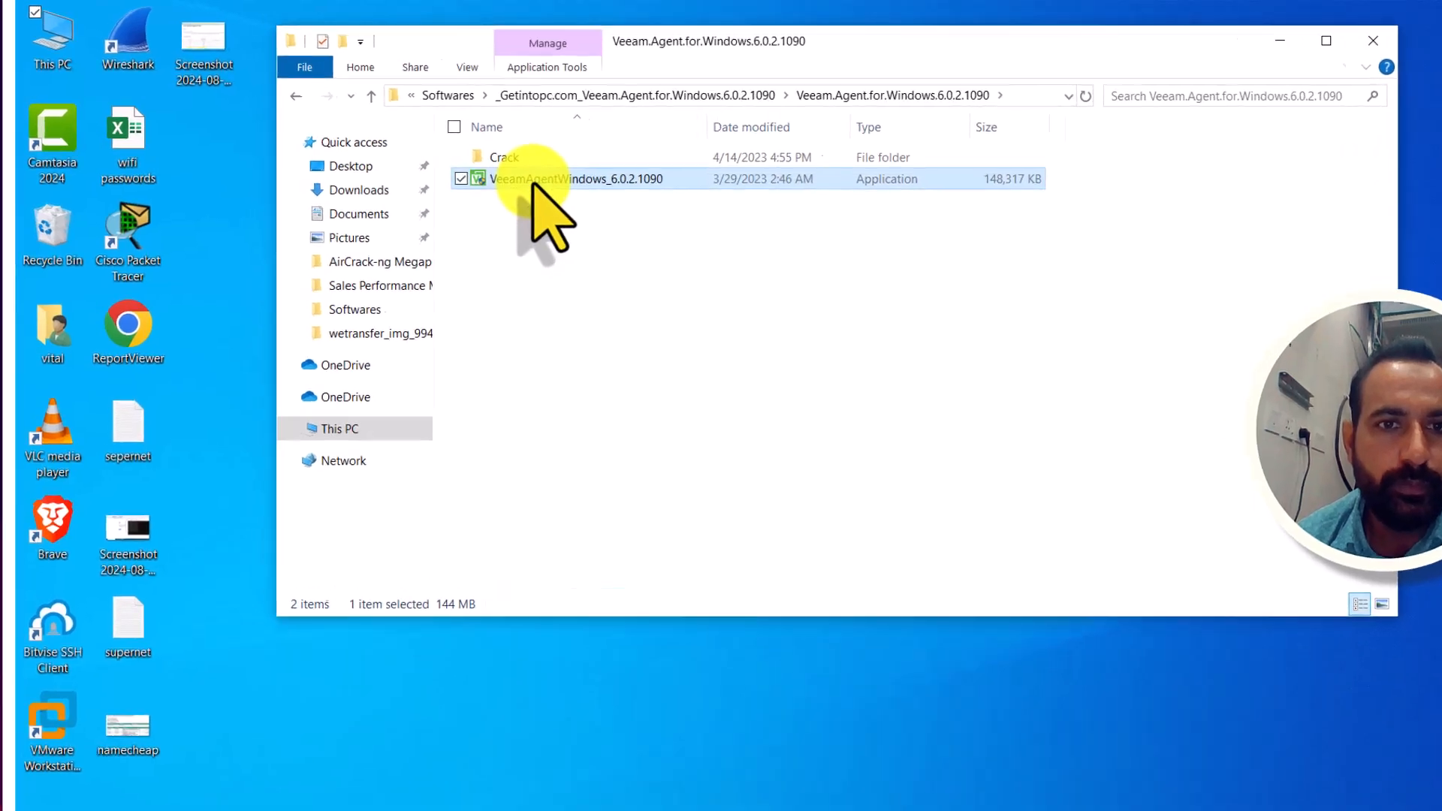
{"action": "right_click", "coordinate": [501, 171]}
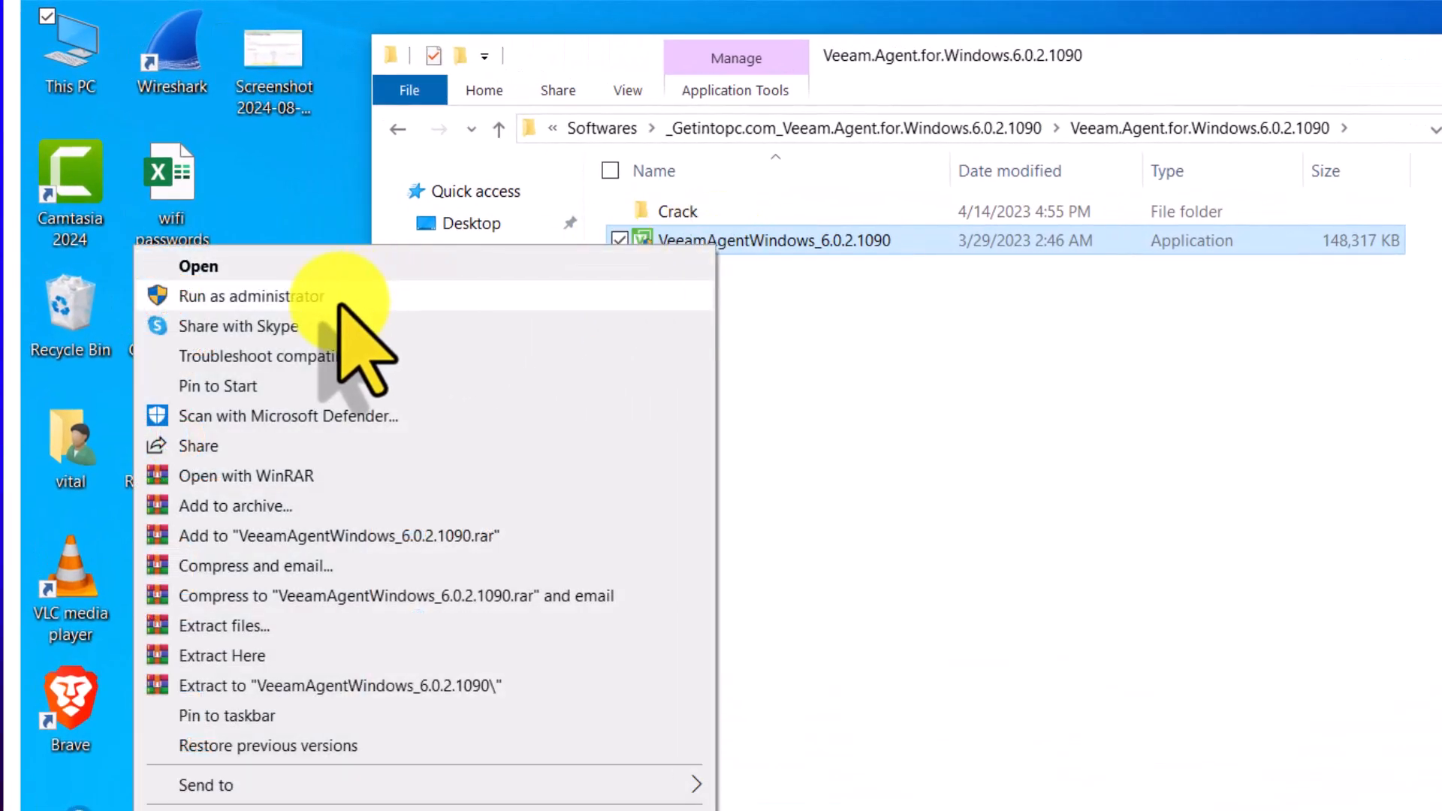
{"action": "left_click", "coordinate": [339, 300]}
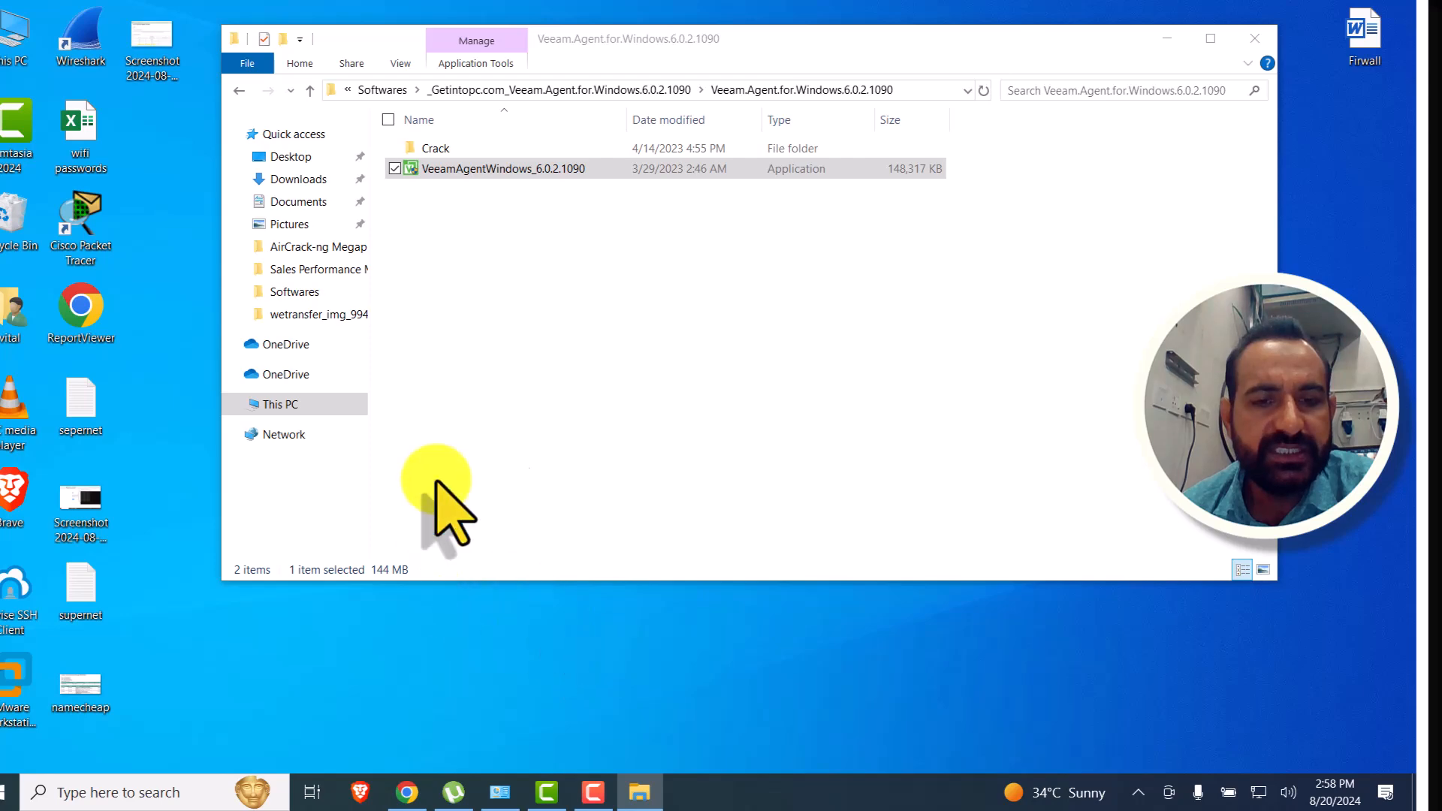
{"action": "left_click", "coordinate": [1166, 38]}
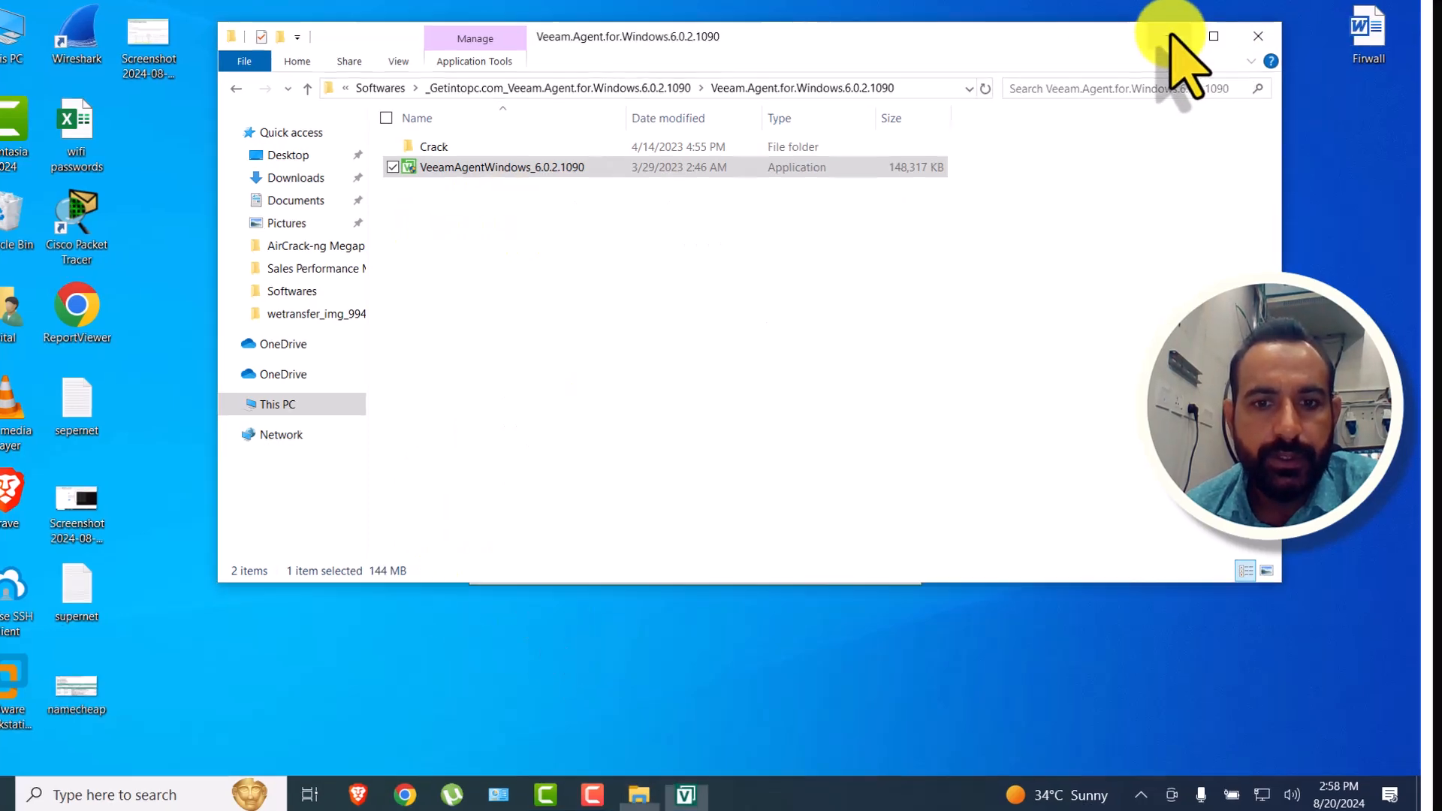
{"action": "left_click", "coordinate": [686, 552]}
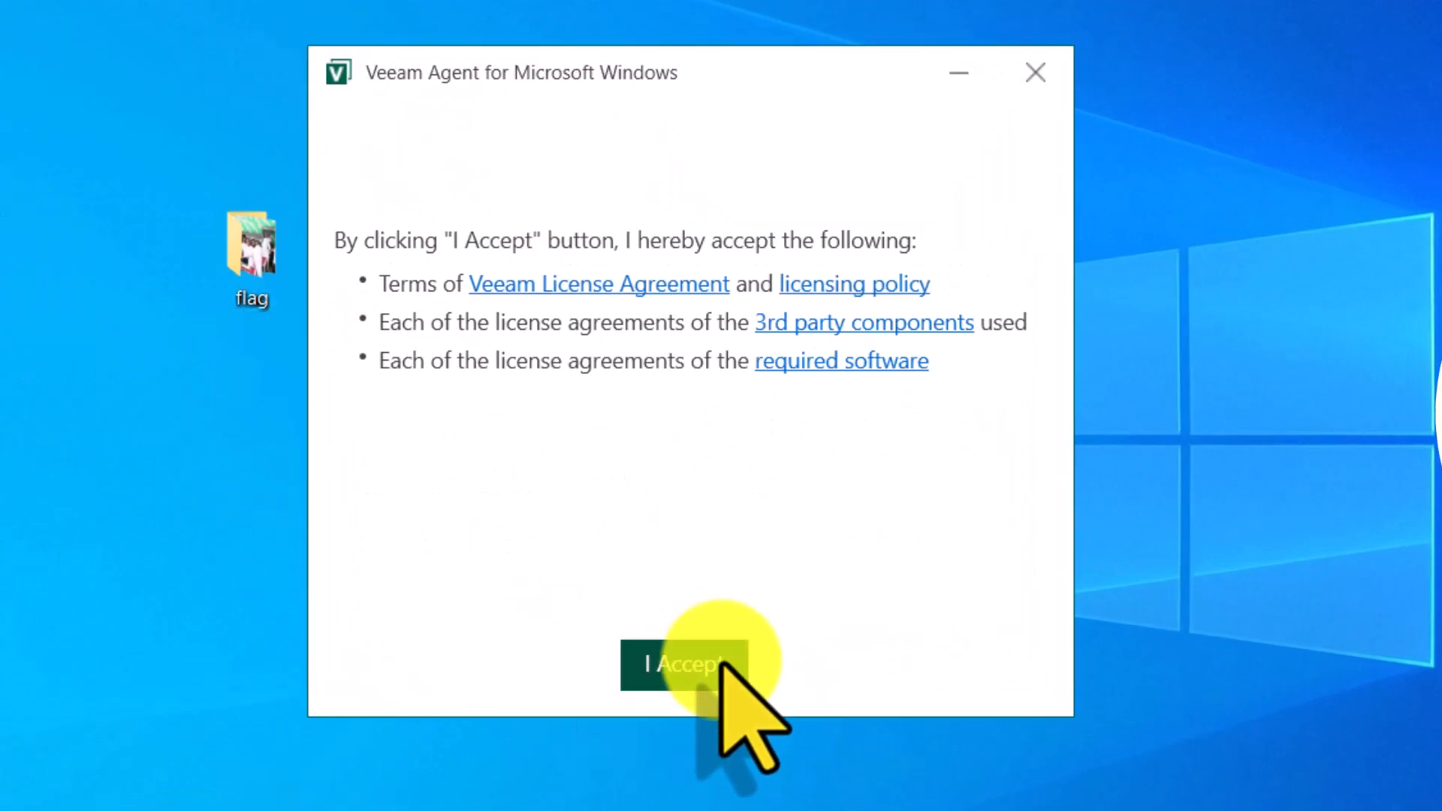
{"action": "left_click", "coordinate": [725, 662]}
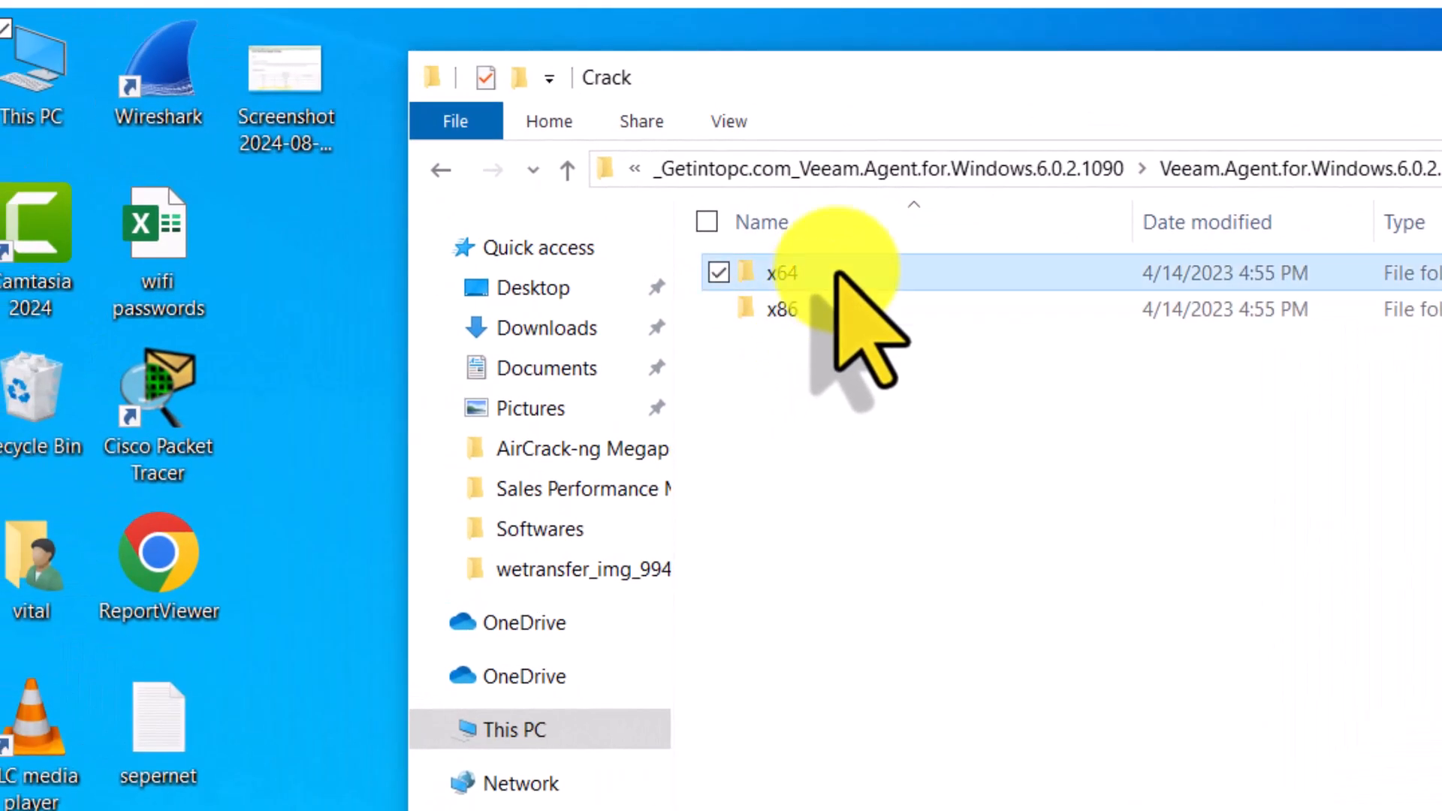
Step: Look through the x64 folder and its Server subfolder inside the Crack folder
{"action": "double_click", "coordinate": [713, 203]}
{"action": "double_click", "coordinate": [807, 272]}
{"action": "left_click", "coordinate": [567, 170]}
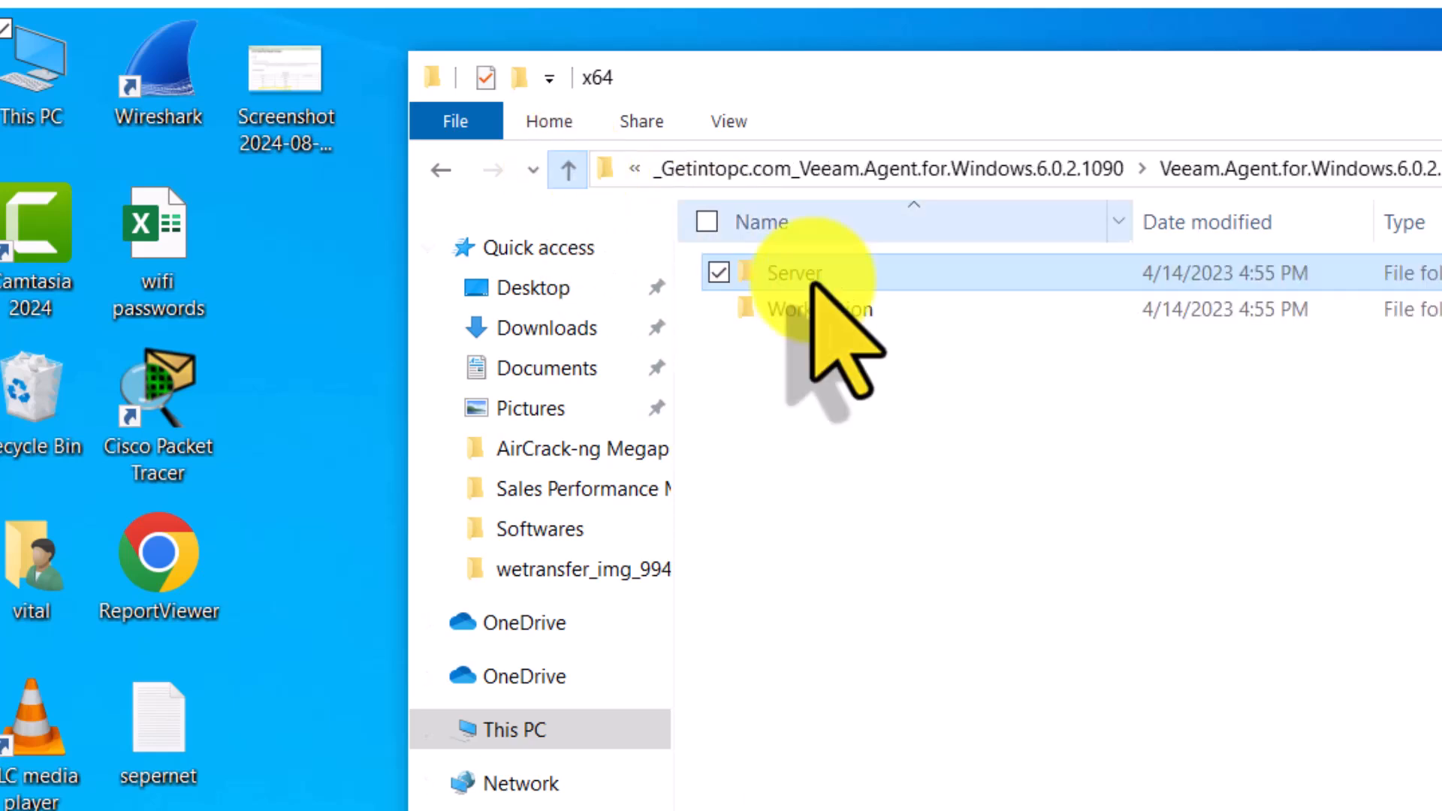
{"action": "left_click", "coordinate": [338, 805]}
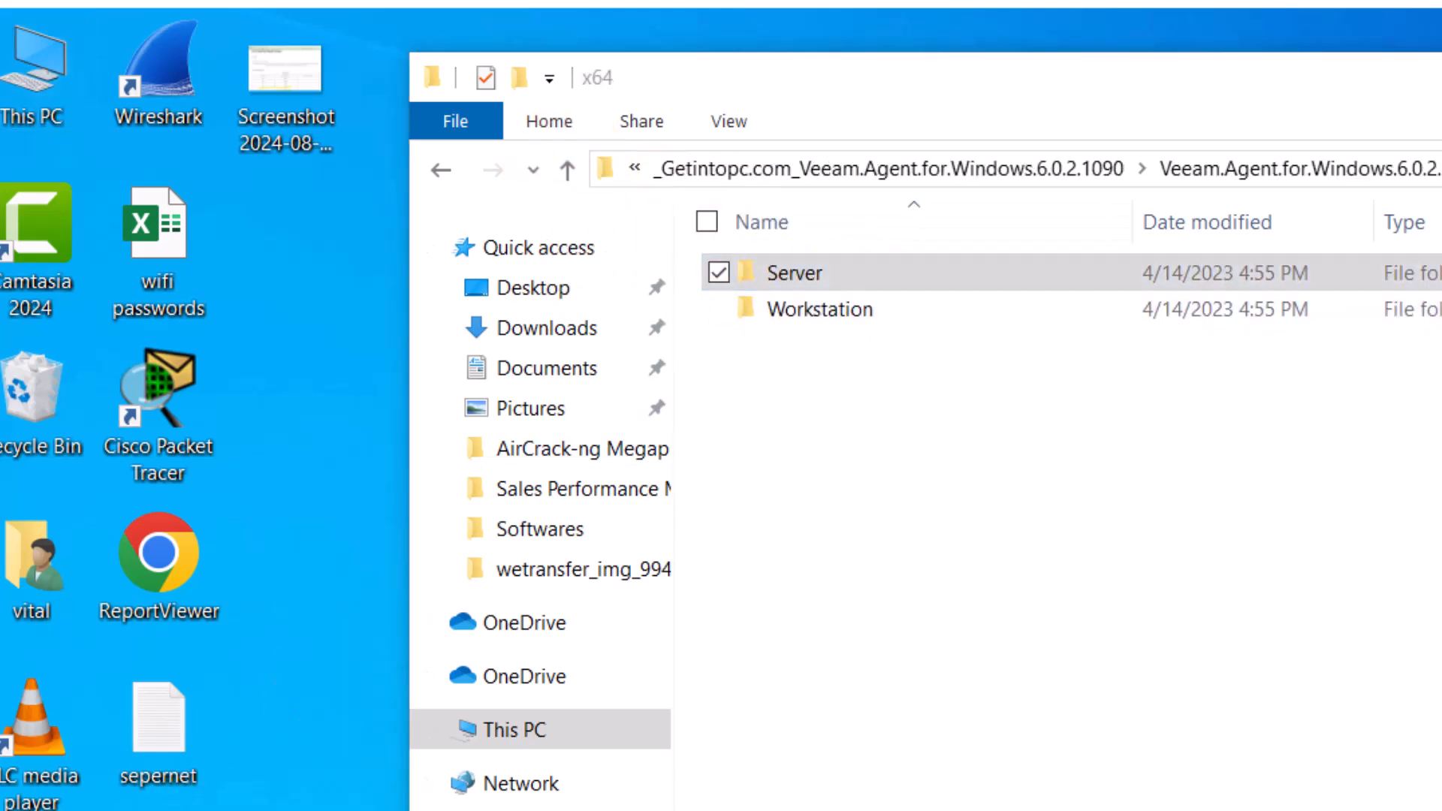
Step: Open the Workstation folder inside x64 and inspect the Veeam.Backup.Model.dll file there
{"action": "double_click", "coordinate": [877, 308]}
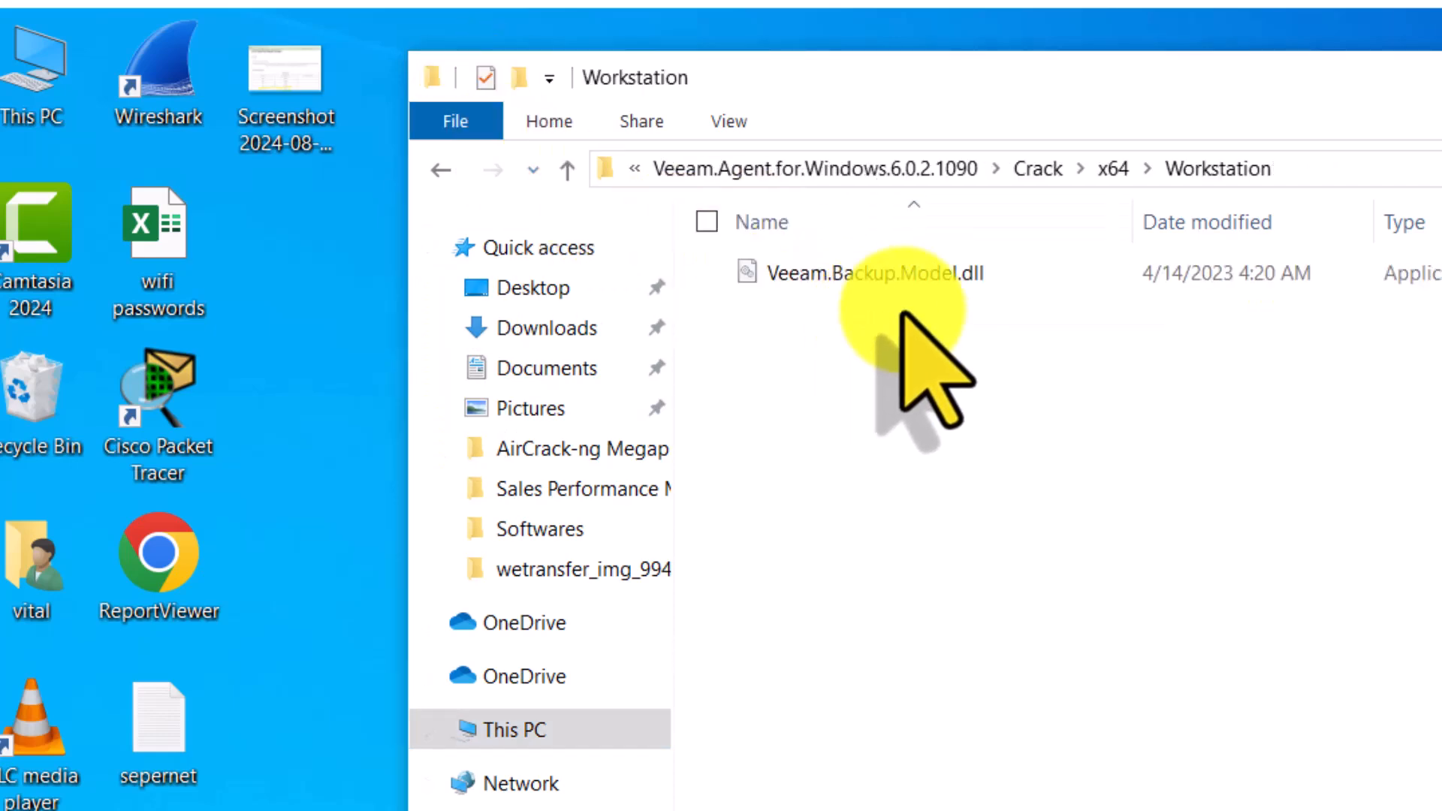
{"action": "left_click", "coordinate": [765, 274]}
{"action": "right_click", "coordinate": [764, 272]}
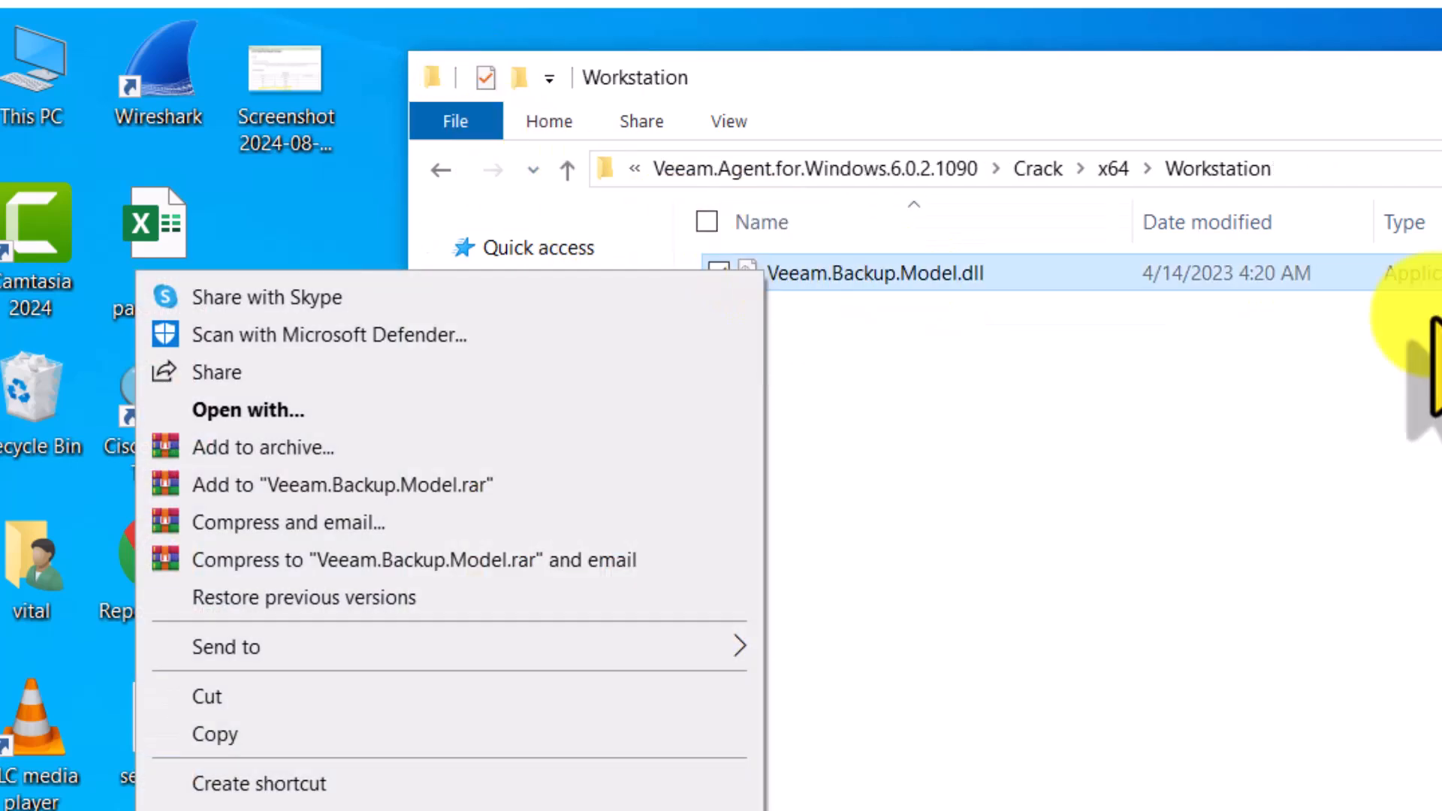
{"action": "key", "text": "Escape"}
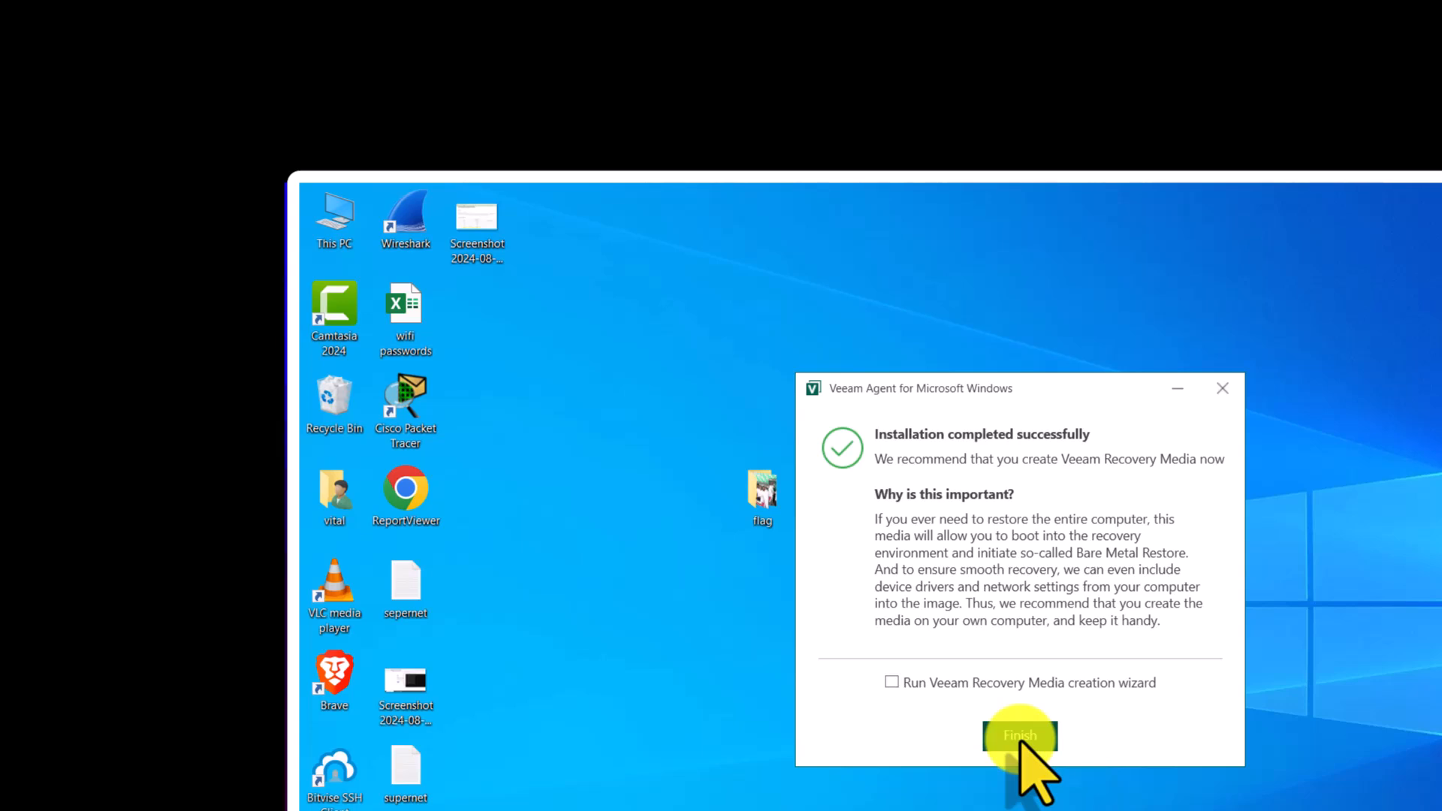
Step: Finish the installer without running the recovery media wizard, and copy Veeam.Backup.Model.dll from the Workstation folder
{"action": "left_click", "coordinate": [1020, 735]}
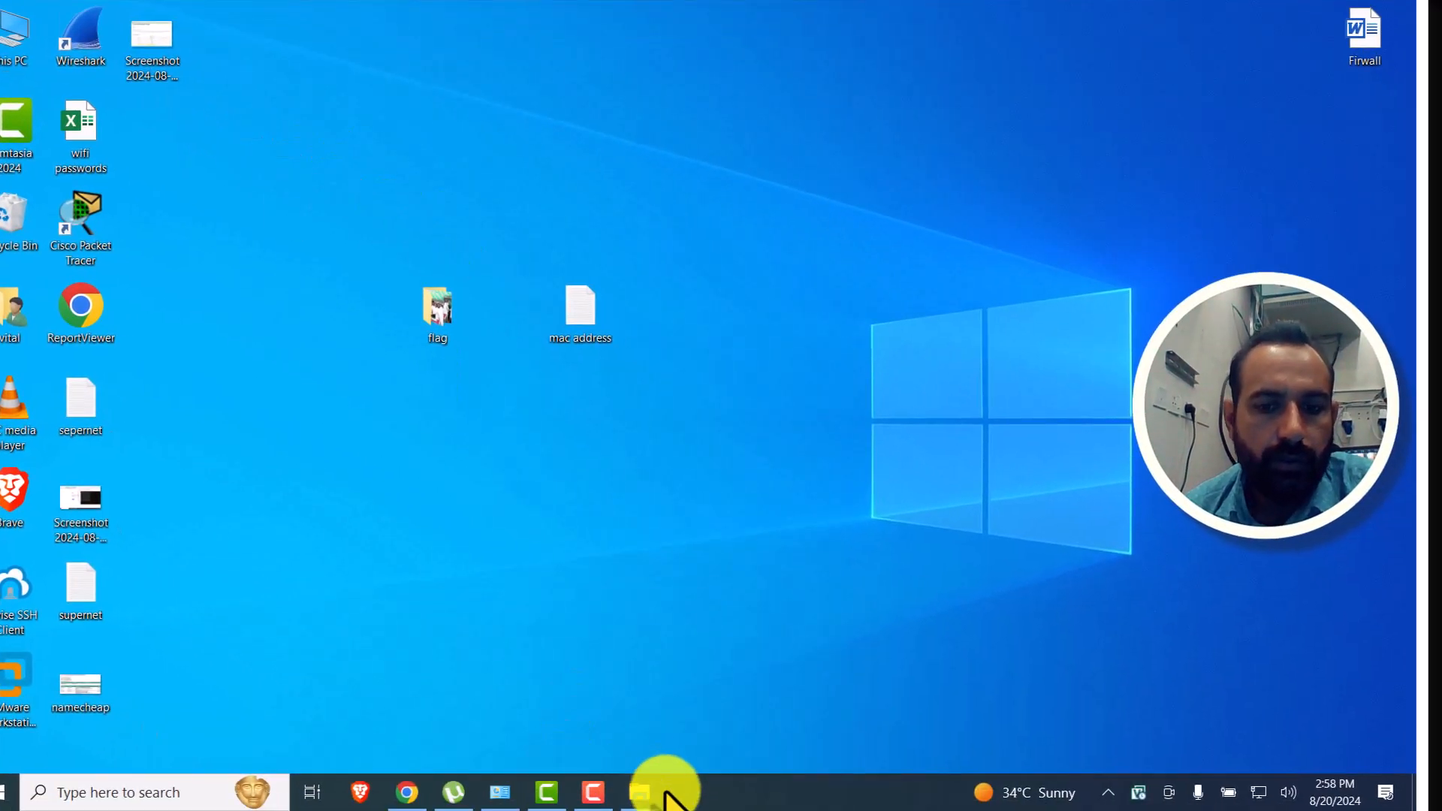
{"action": "left_click", "coordinate": [641, 790]}
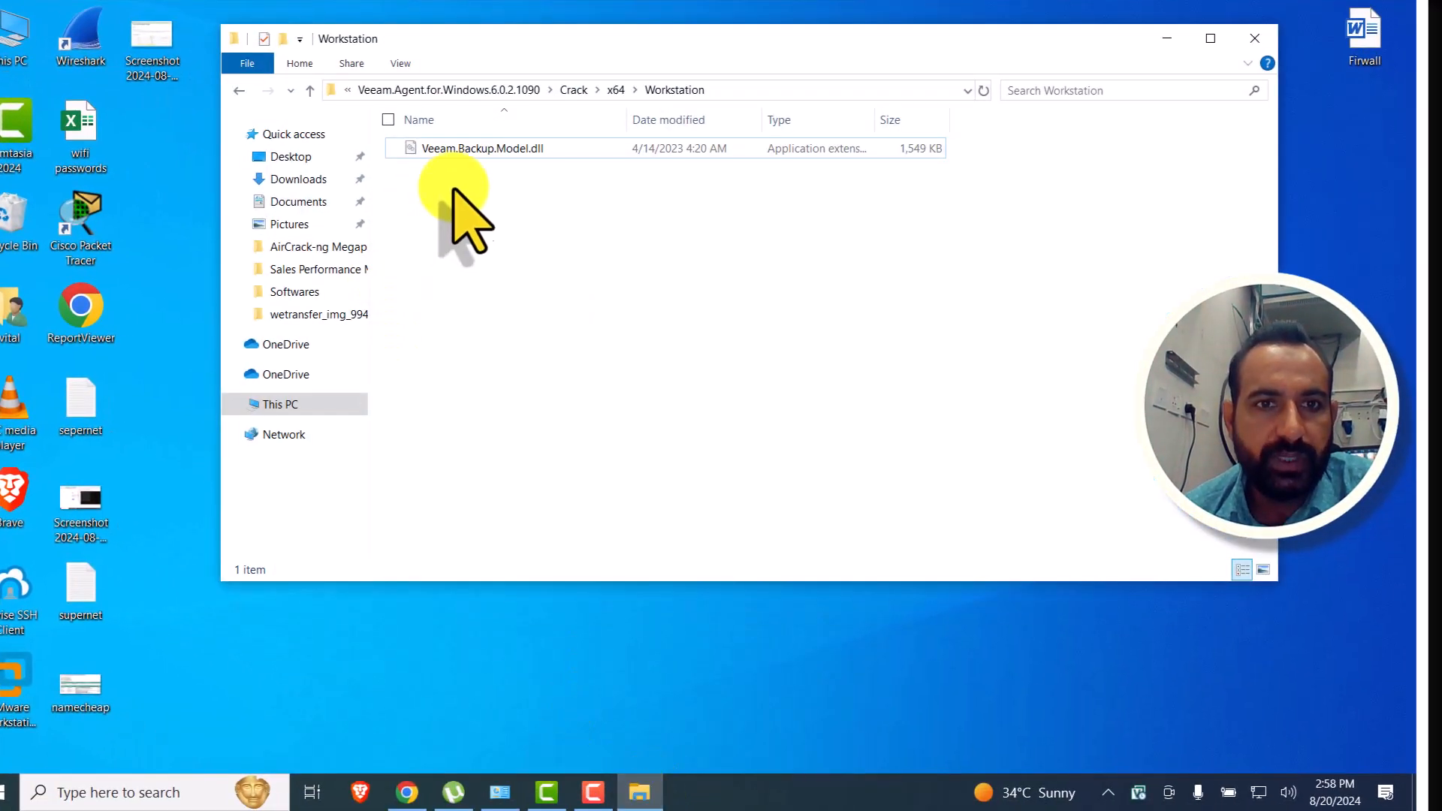
{"action": "right_click", "coordinate": [458, 146]}
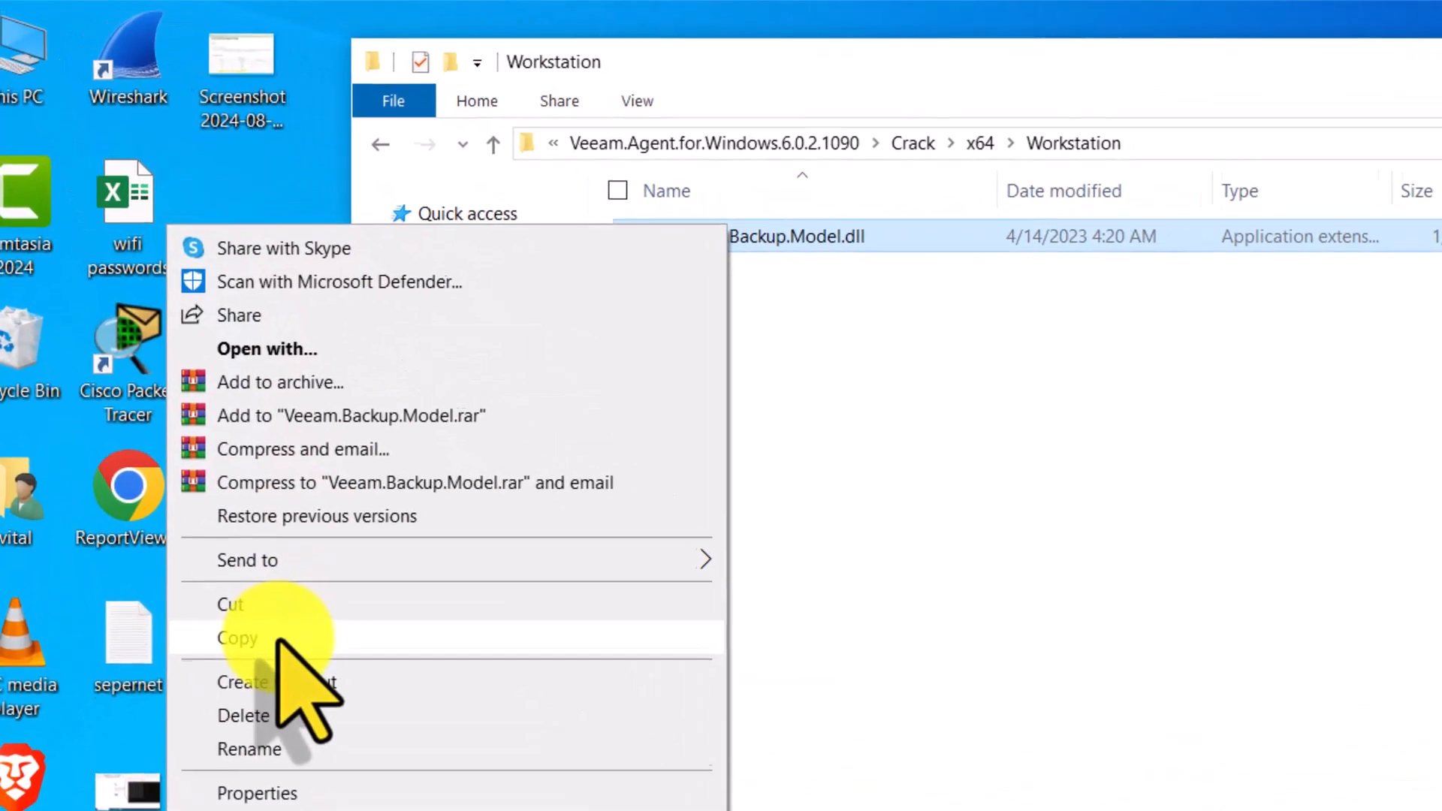
{"action": "left_click", "coordinate": [148, 400]}
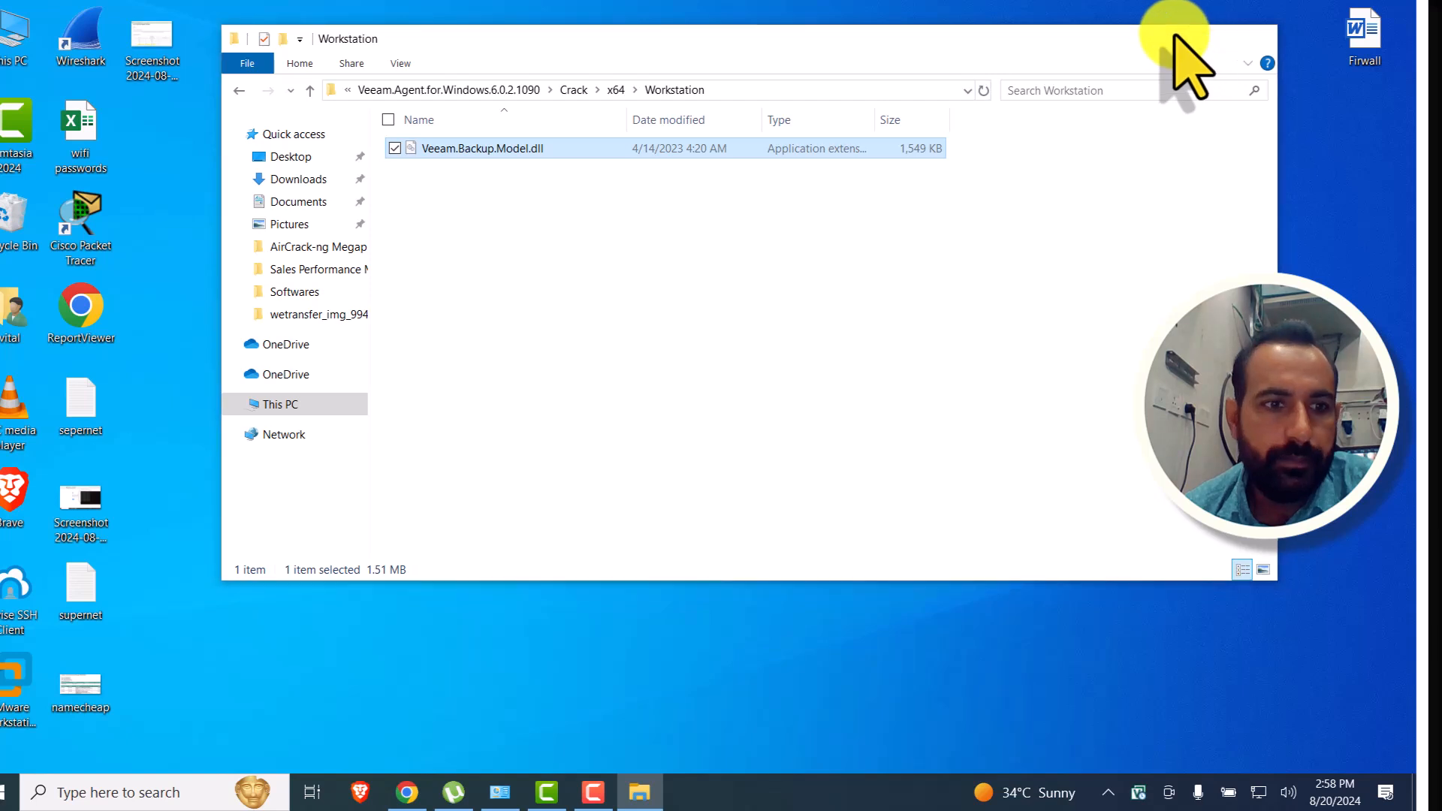
{"action": "left_click", "coordinate": [1168, 37]}
Step: Search Windows for Veeam Agent for Microsoft Windows and open its Endpoint Backup program folder in a maximized window
{"action": "left_click", "coordinate": [9, 793]}
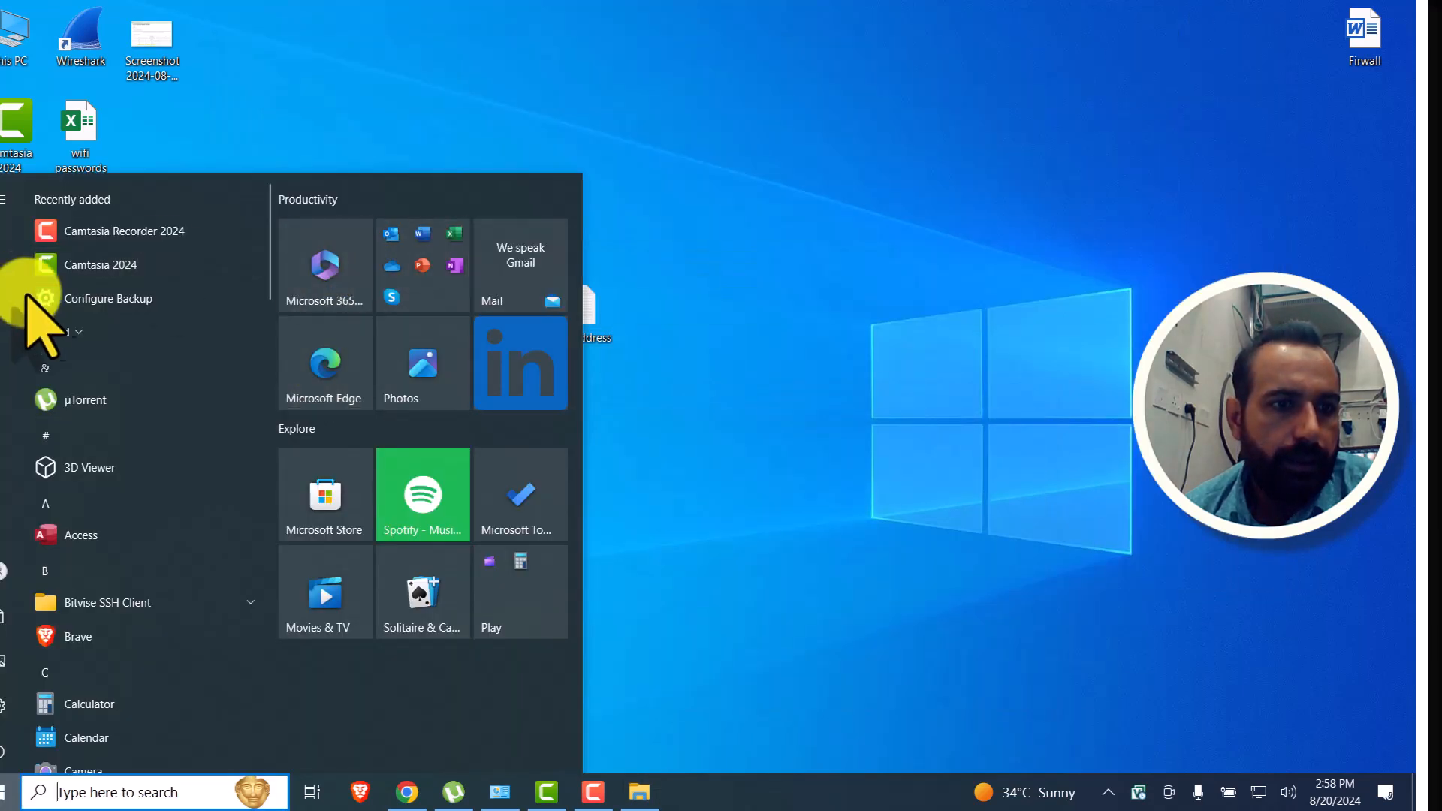
{"action": "scroll", "coordinate": [98, 361], "scroll_direction": "down", "scroll_amount": 10}
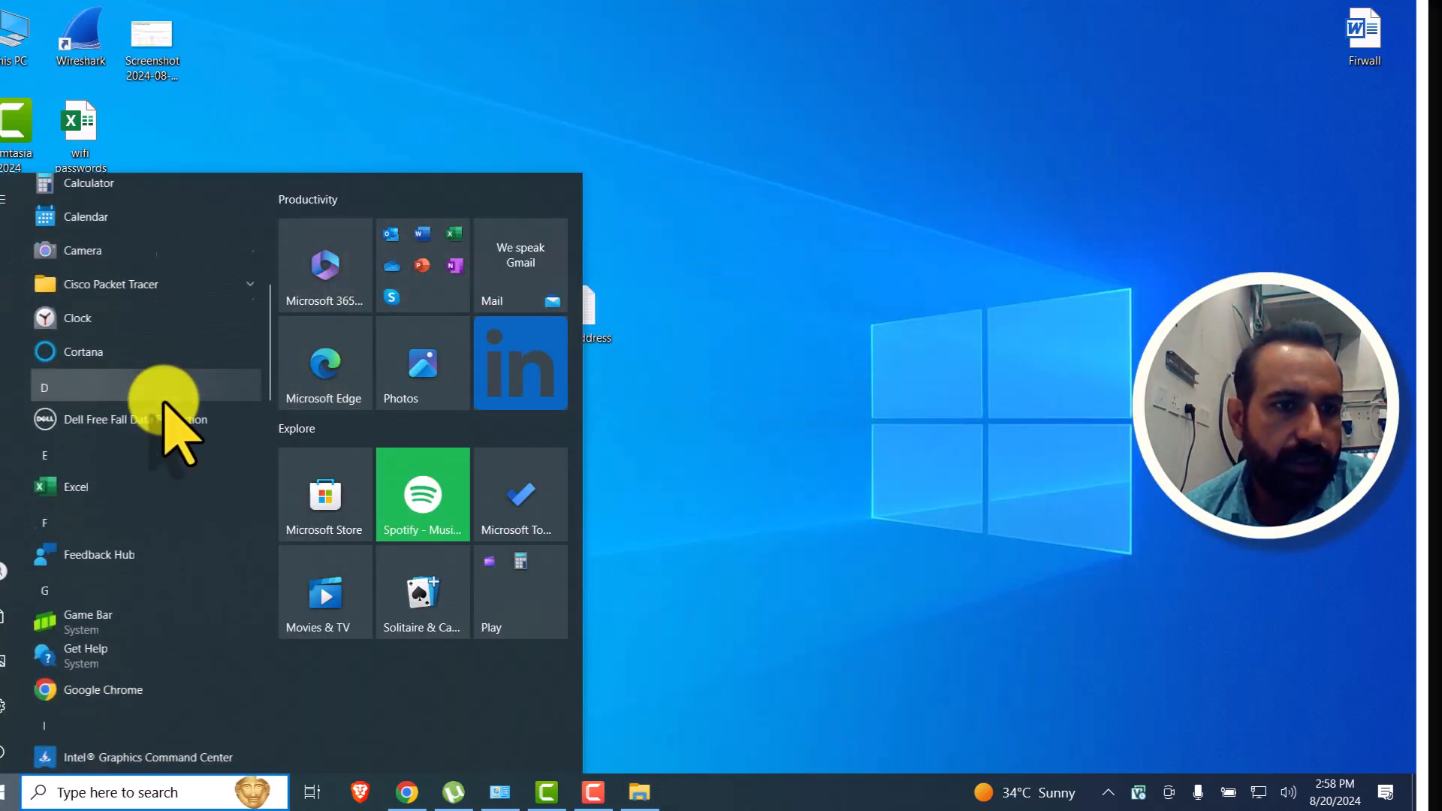
{"action": "left_click", "coordinate": [109, 791]}
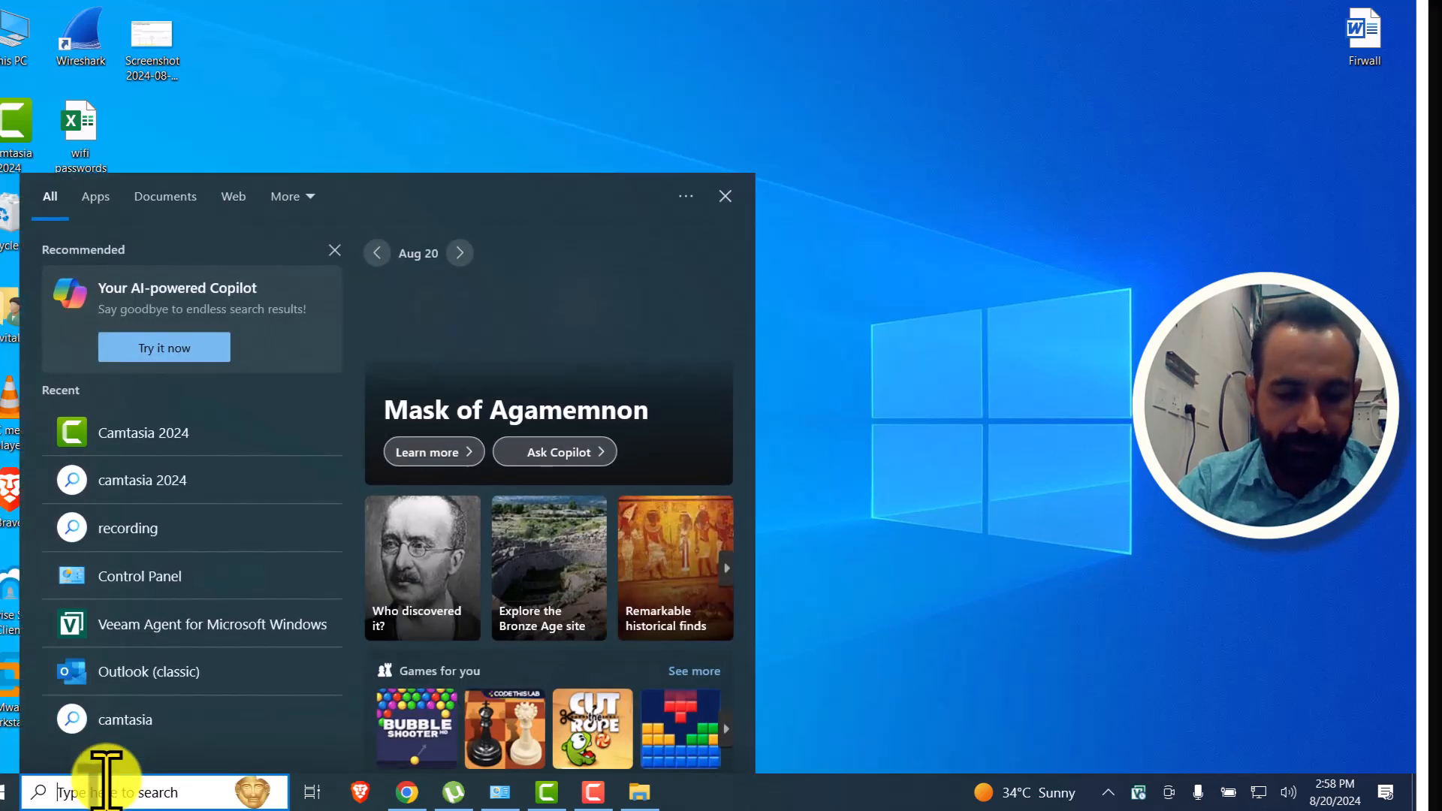
{"action": "type", "text": "ve"}
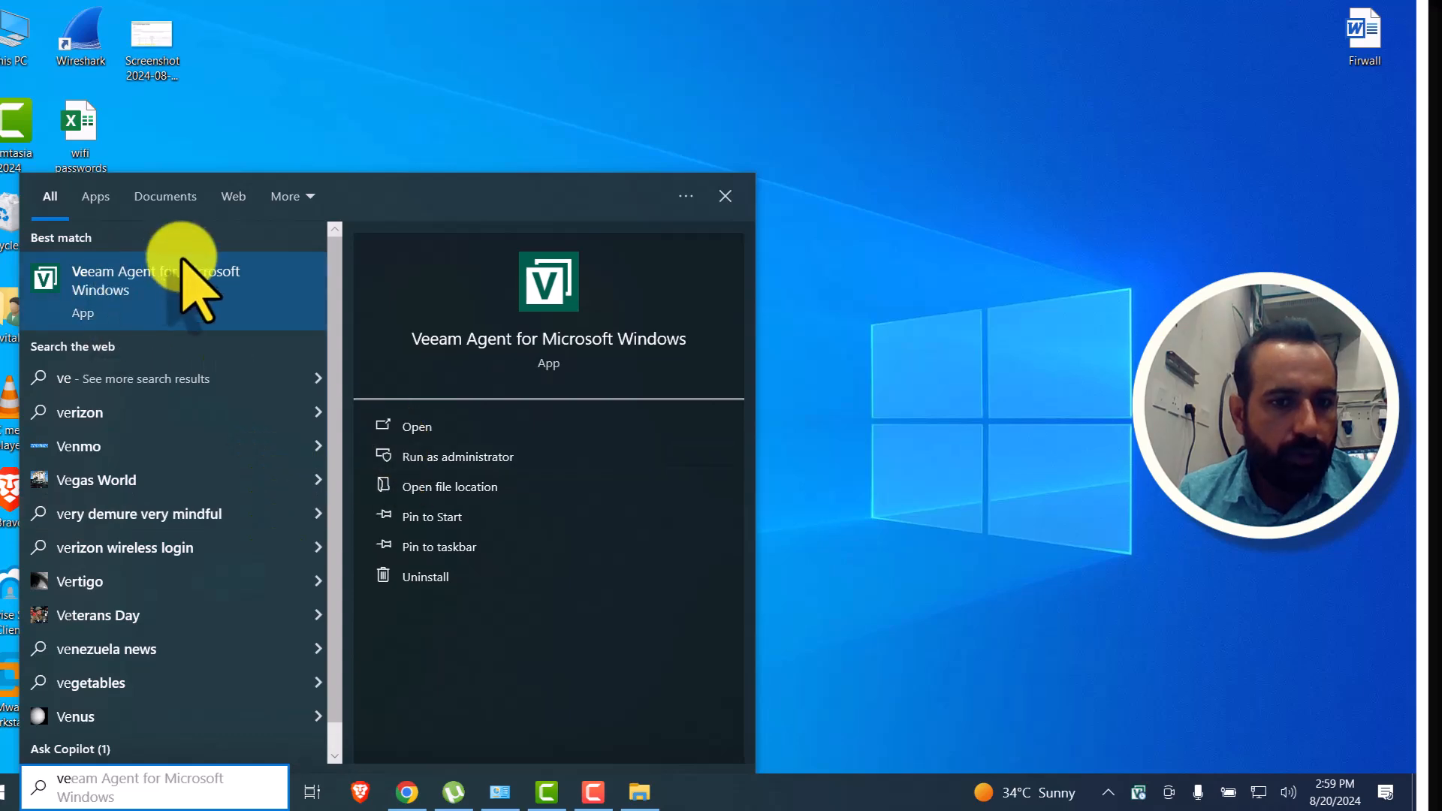
{"action": "left_click", "coordinate": [449, 487]}
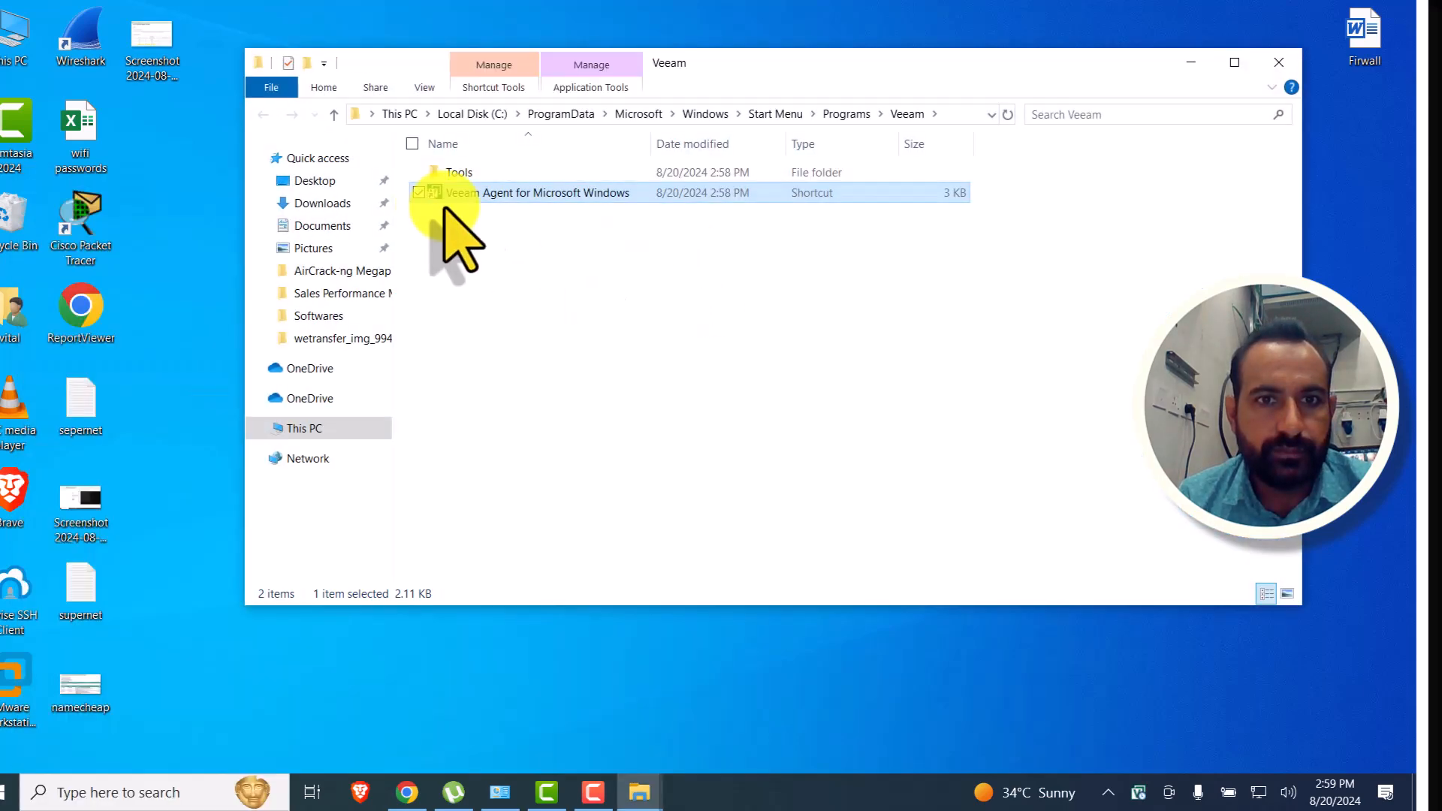
{"action": "right_click", "coordinate": [466, 197]}
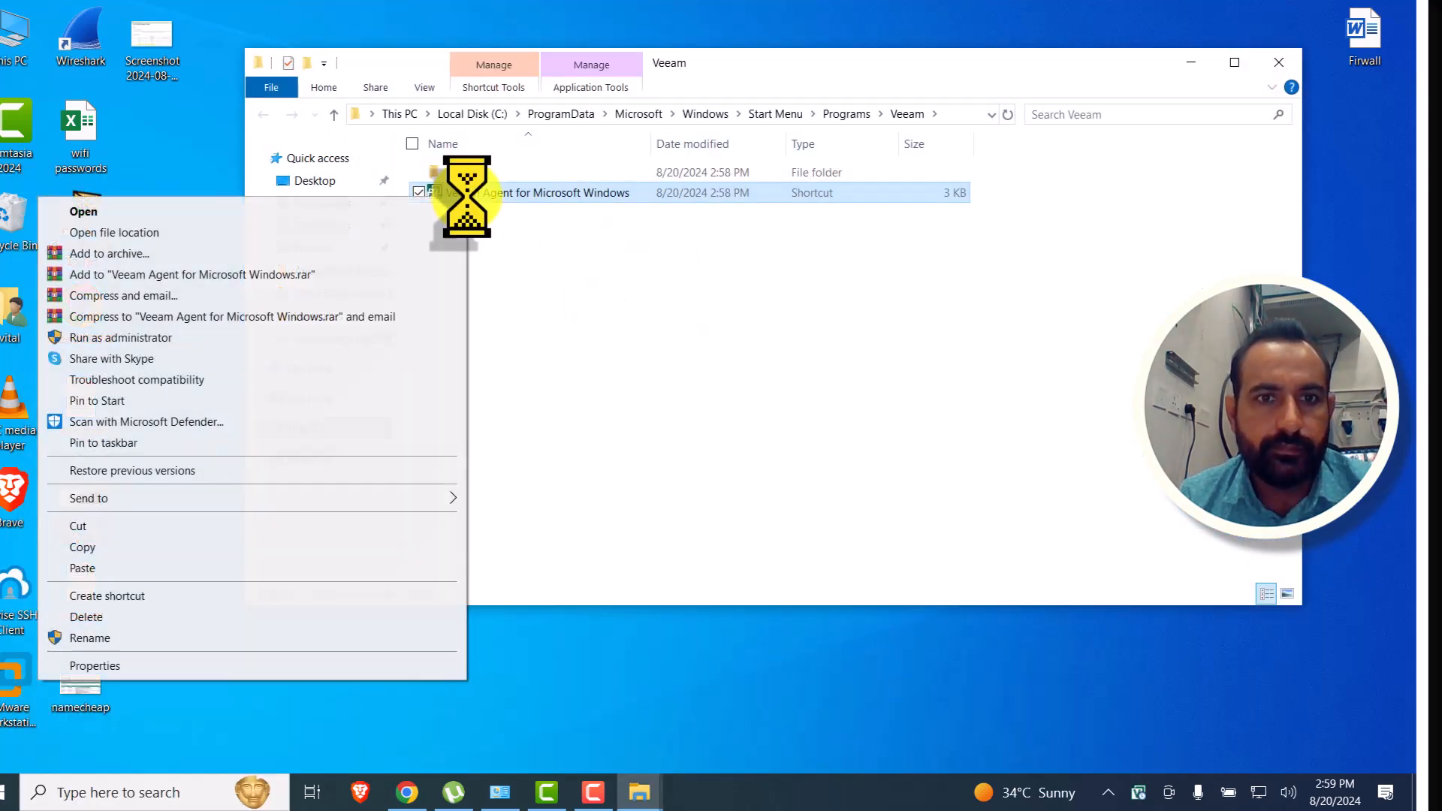
{"action": "left_click", "coordinate": [221, 235]}
{"action": "left_click", "coordinate": [1234, 62]}
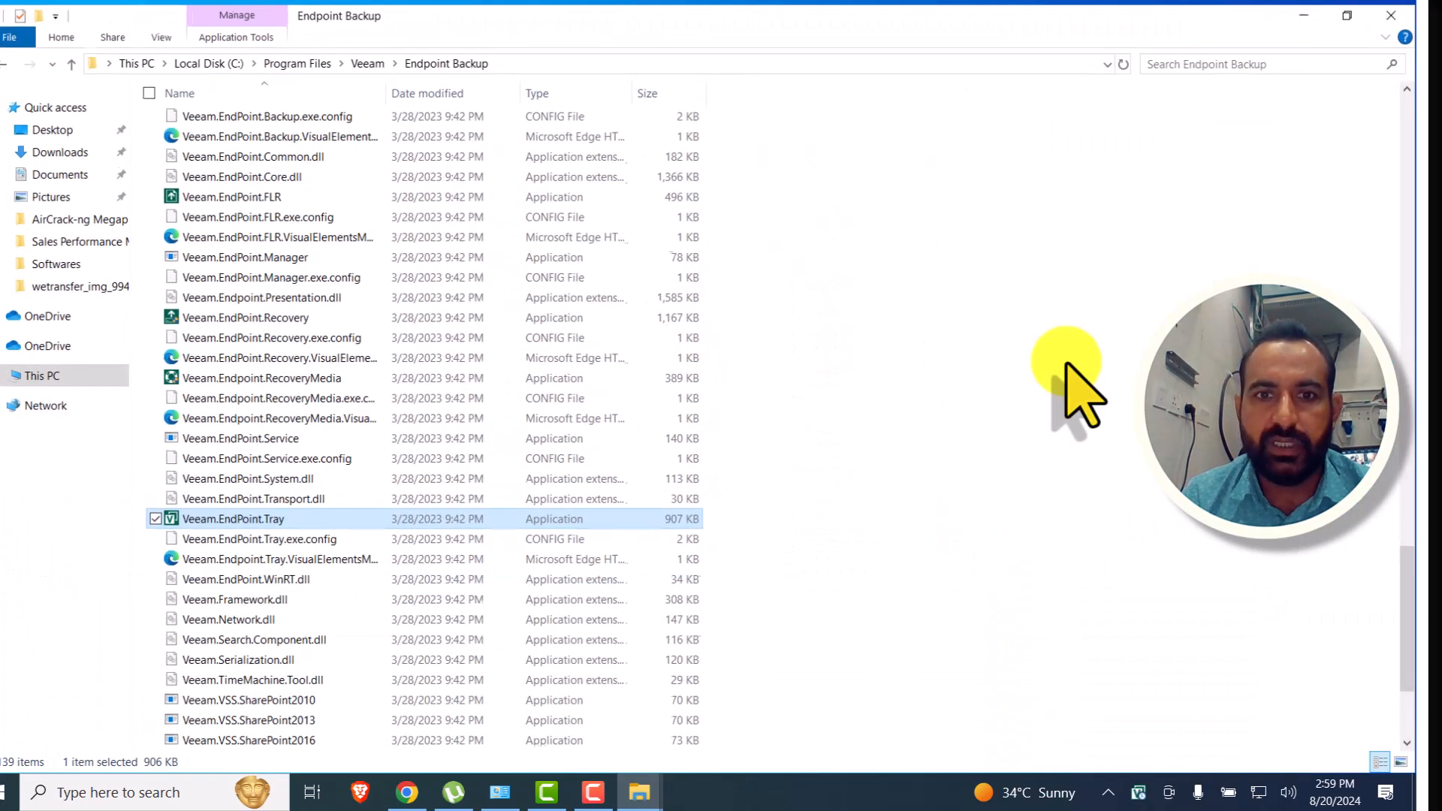
Step: Try to paste Veeam.Backup.Model.dll into Endpoint Backup, replacing the existing file with administrator permission
{"action": "key", "text": "ctrl+v"}
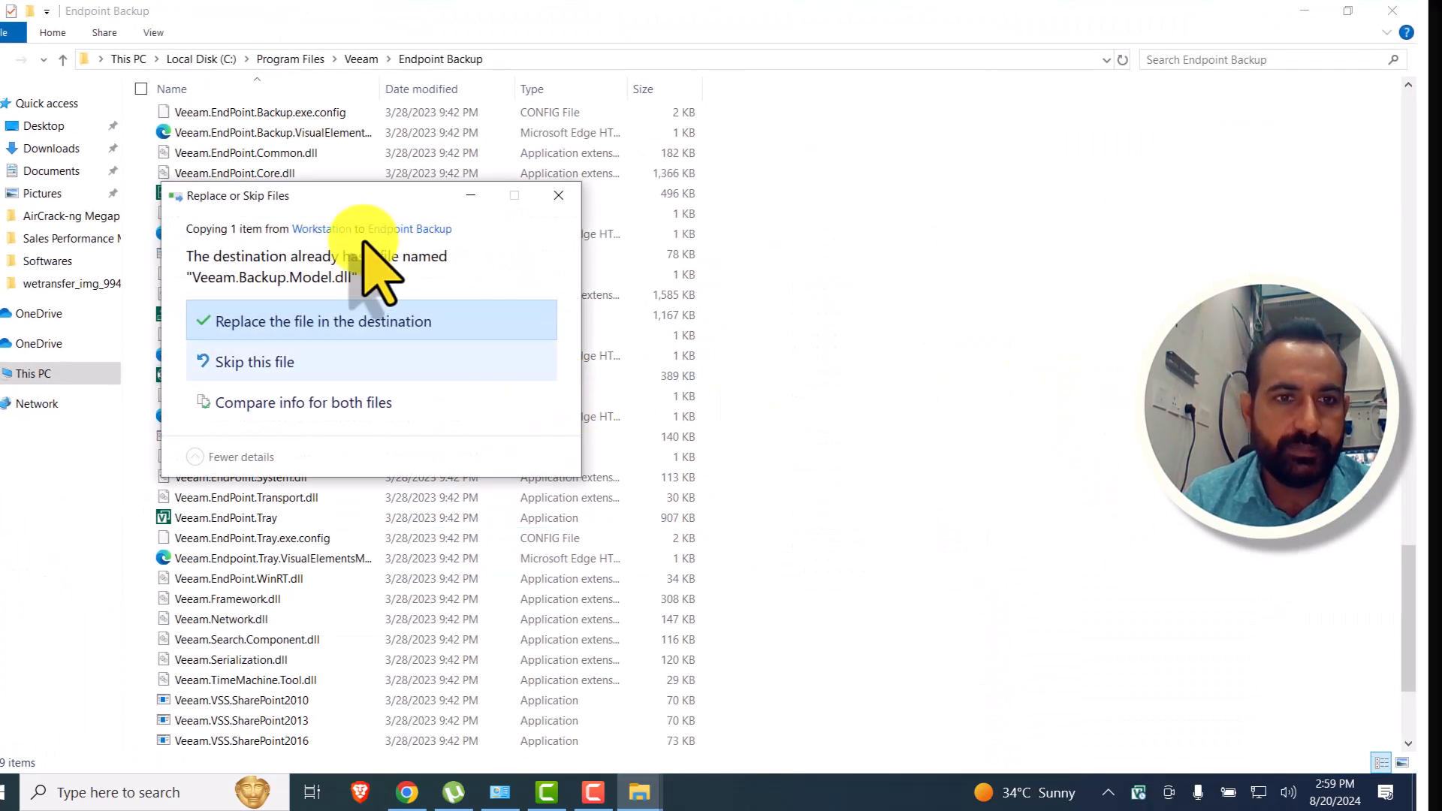
{"action": "left_click", "coordinate": [267, 318]}
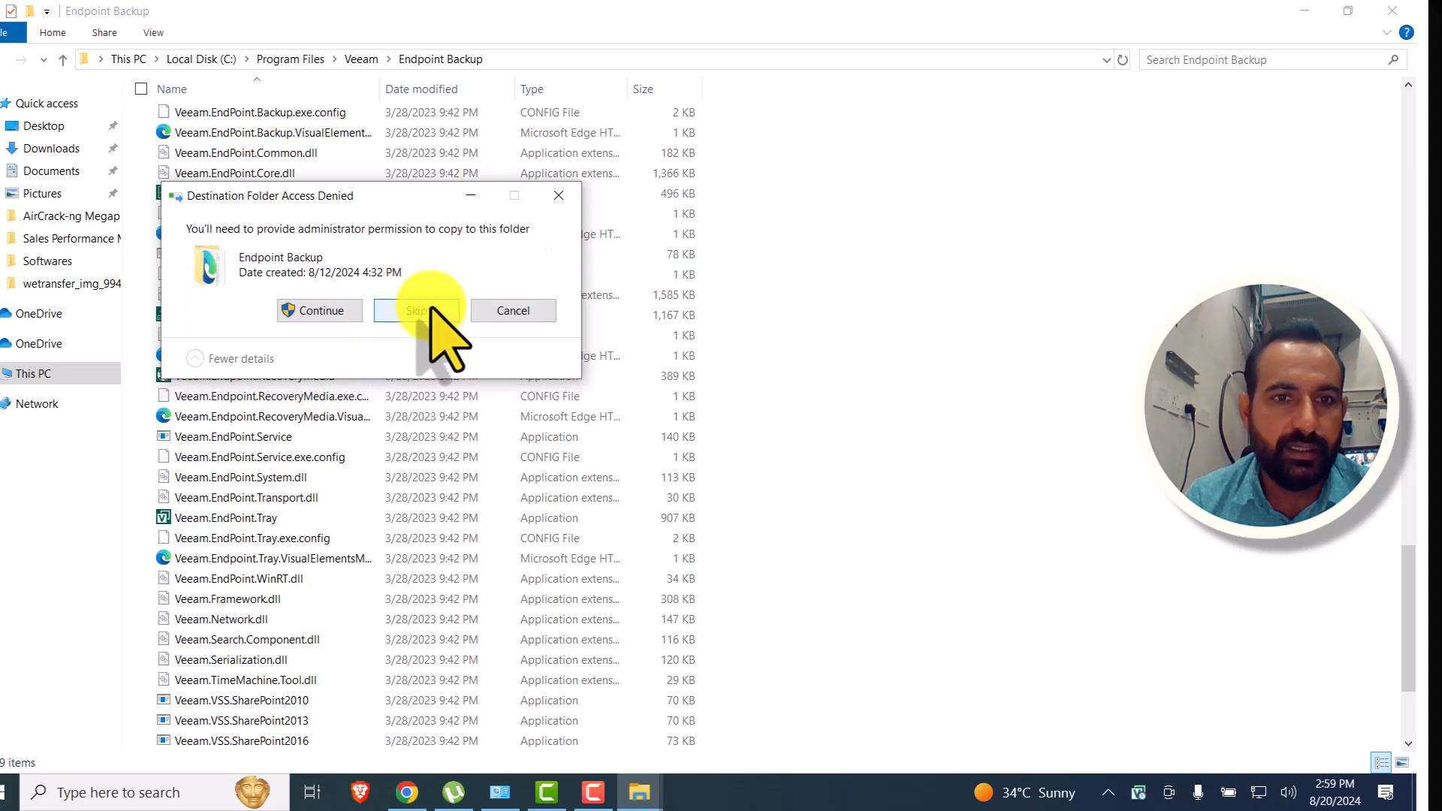
{"action": "left_click", "coordinate": [316, 310]}
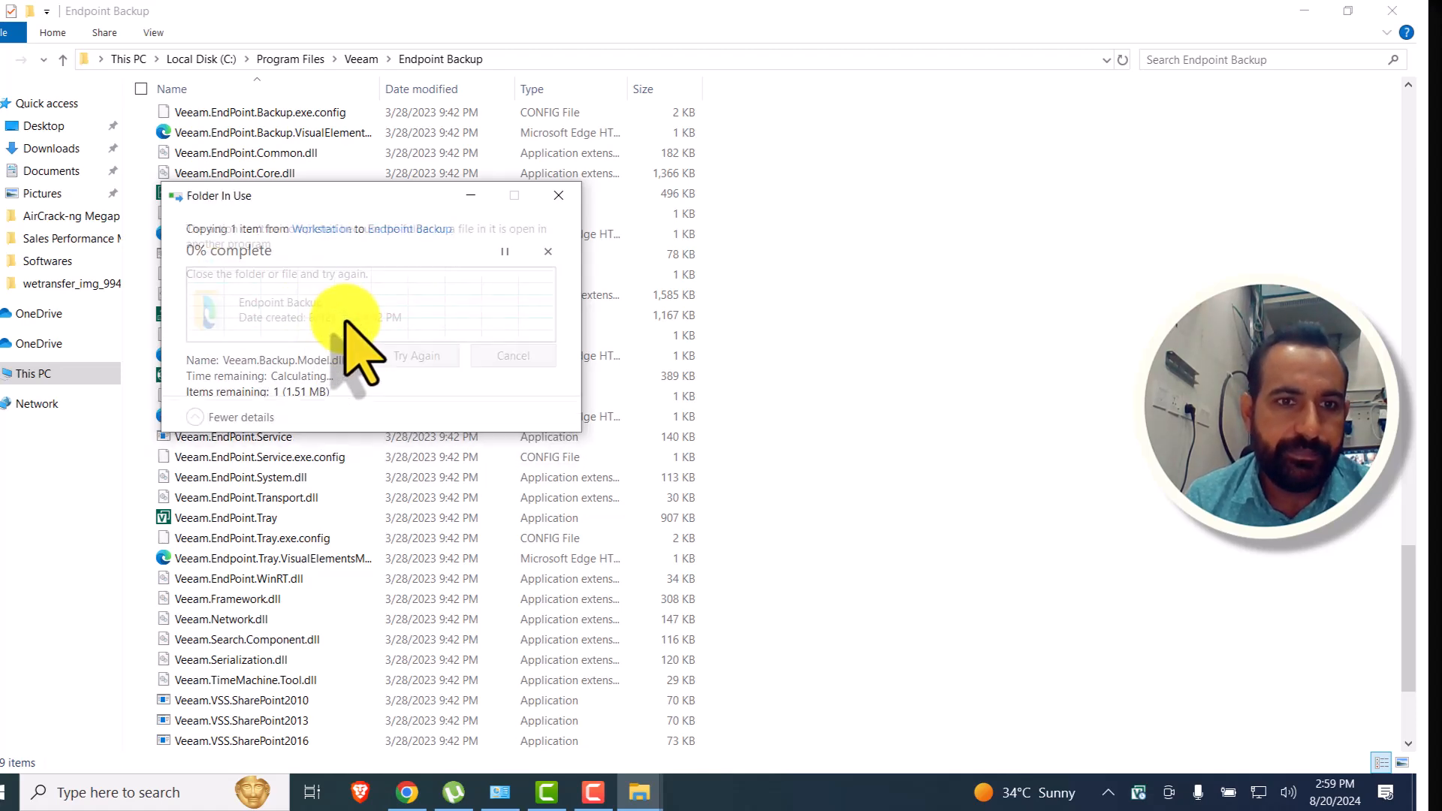
{"action": "left_click", "coordinate": [415, 356]}
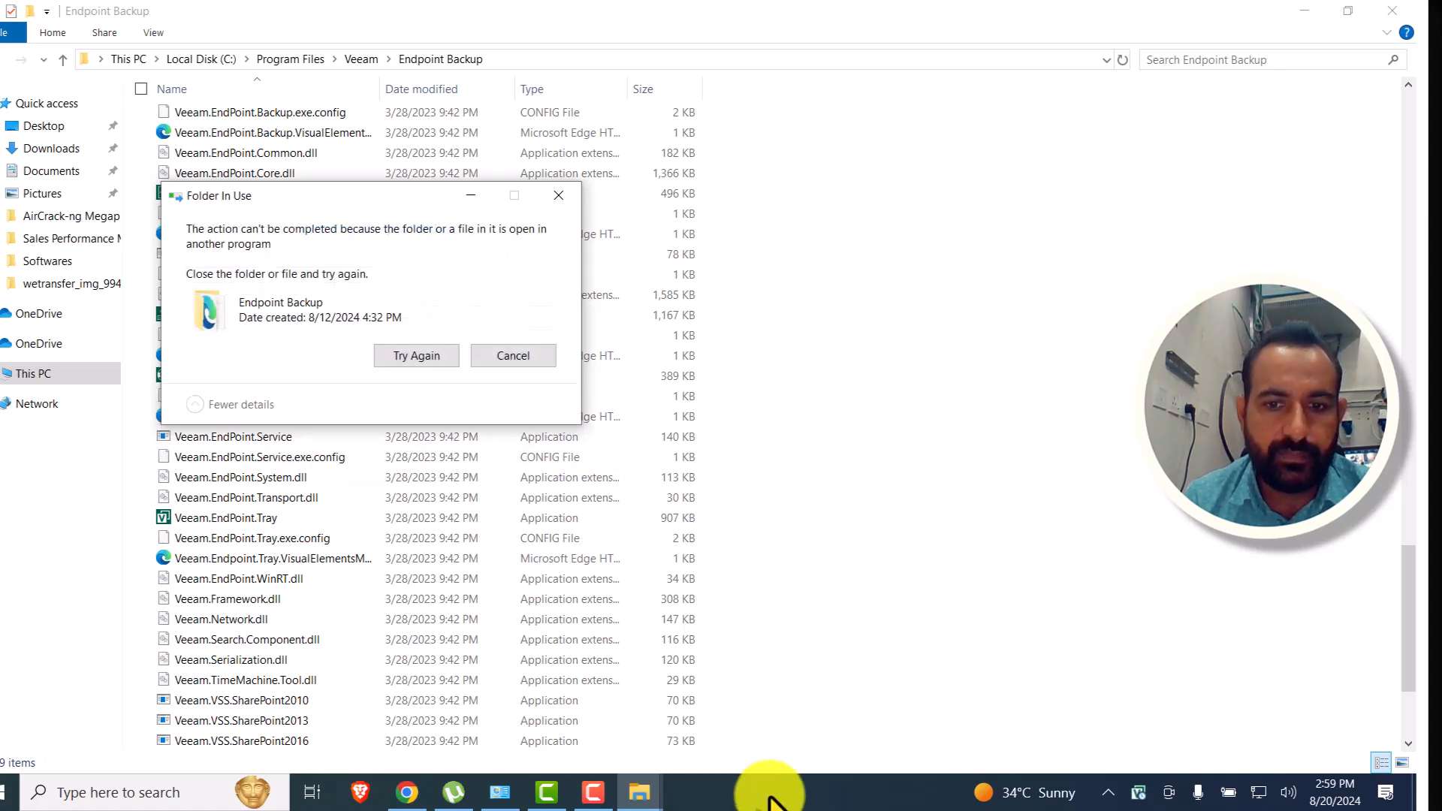
Step: End the Veeam Agent Tray process in Task Manager and return to the Endpoint Backup folder
{"action": "right_click", "coordinate": [772, 797]}
{"action": "left_click", "coordinate": [851, 703]}
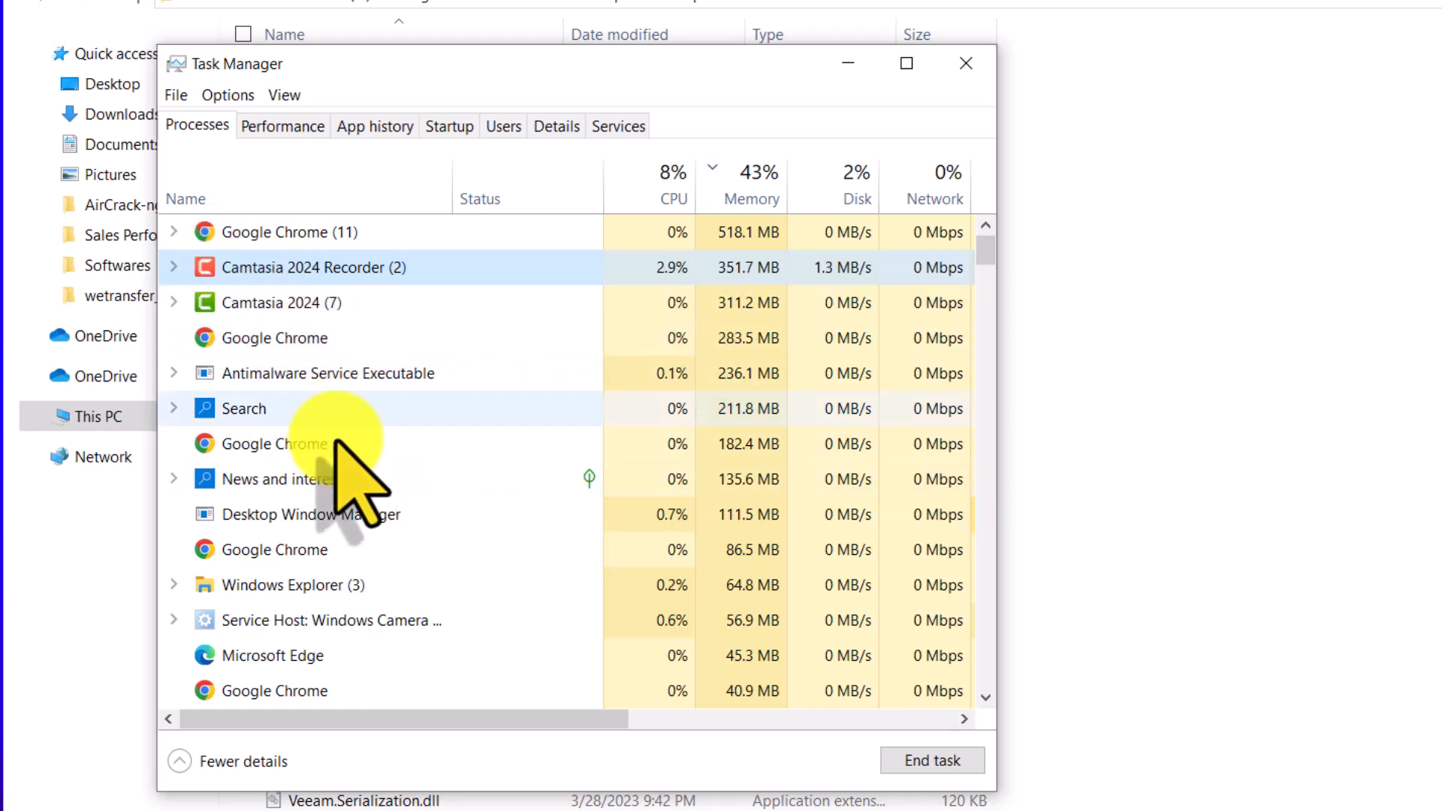
{"action": "scroll", "coordinate": [339, 505], "scroll_direction": "down", "scroll_amount": 1}
{"action": "scroll", "coordinate": [340, 505], "scroll_direction": "down", "scroll_amount": 3}
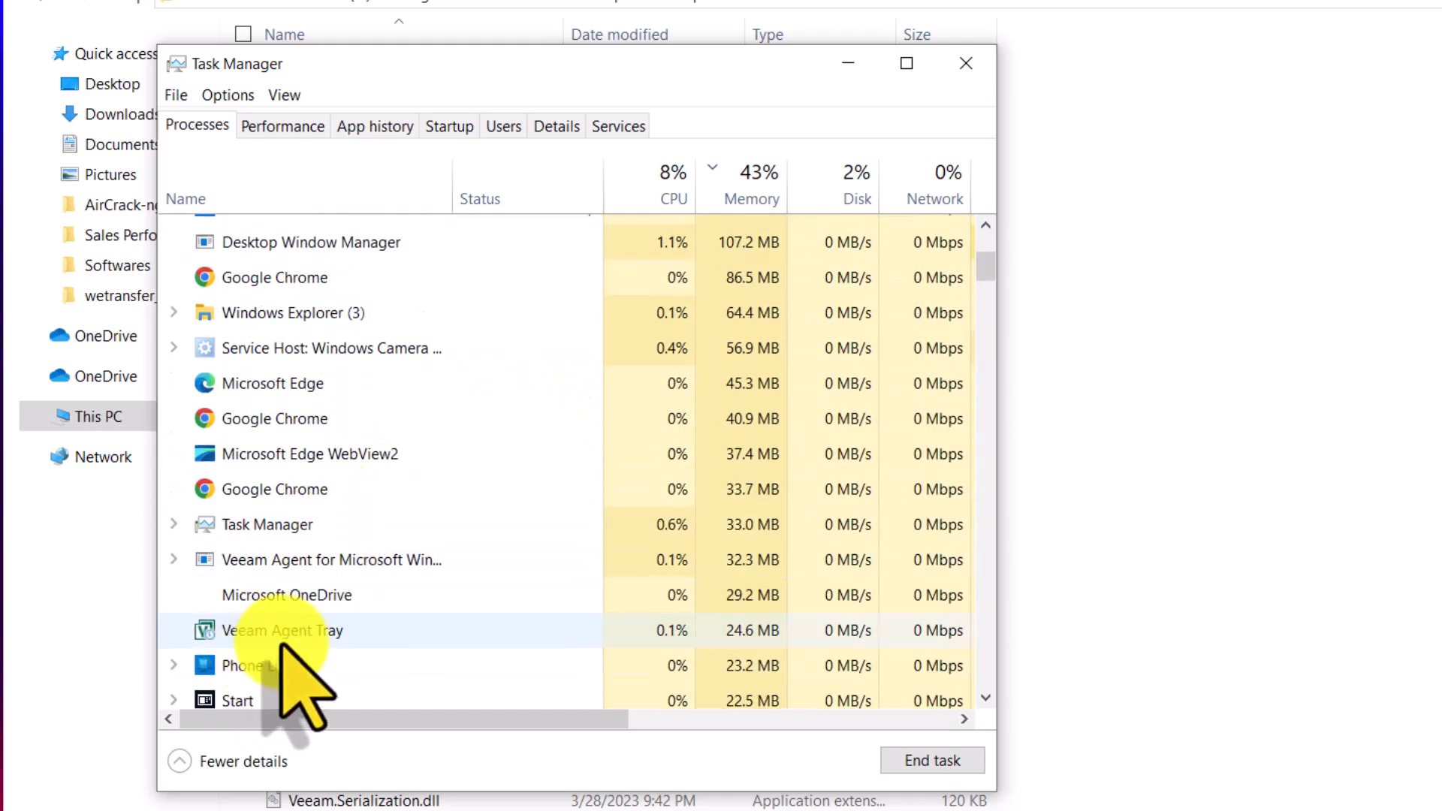
{"action": "right_click", "coordinate": [291, 637]}
{"action": "left_click", "coordinate": [319, 651]}
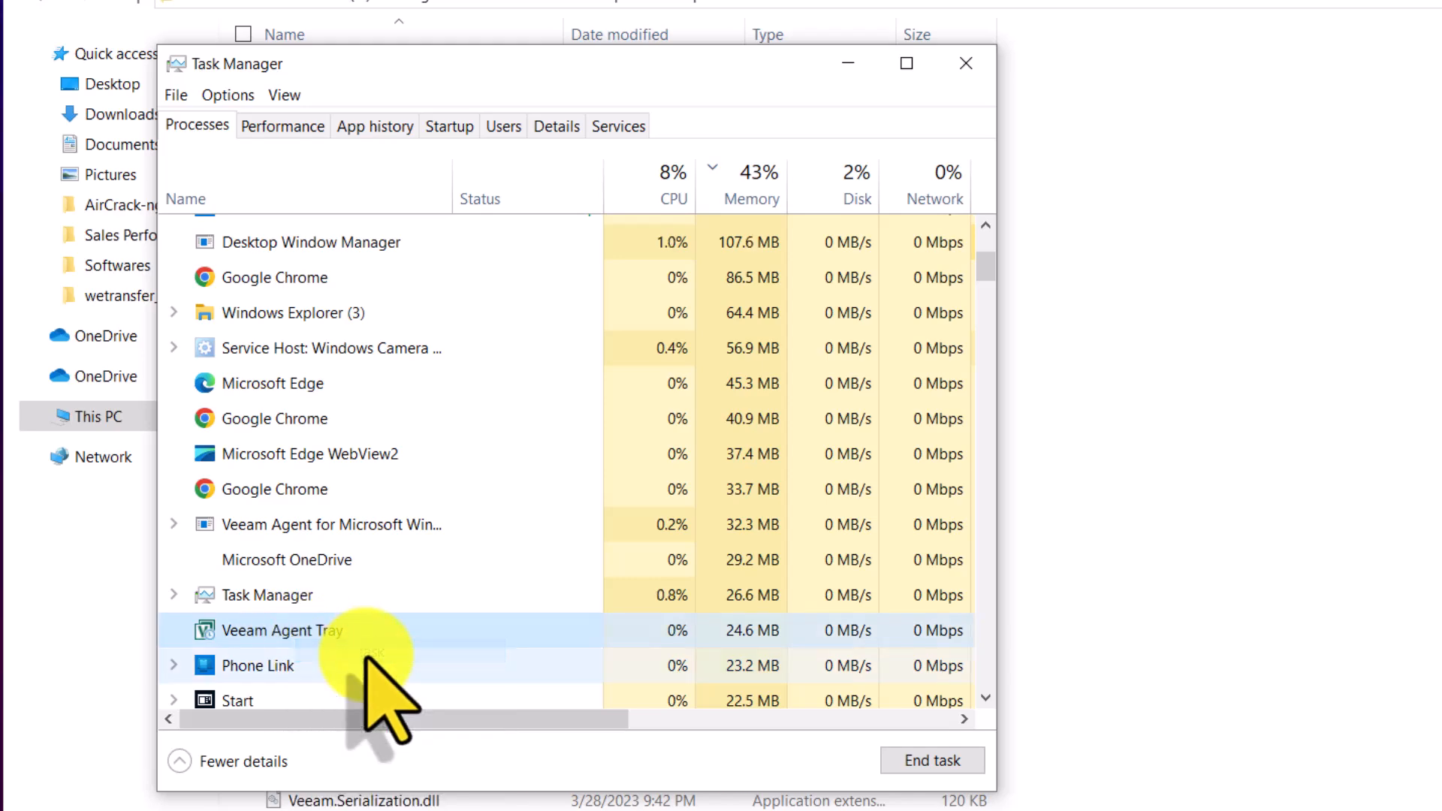
{"action": "scroll", "coordinate": [481, 555], "scroll_direction": "down", "scroll_amount": 1}
{"action": "left_click", "coordinate": [1313, 495]}
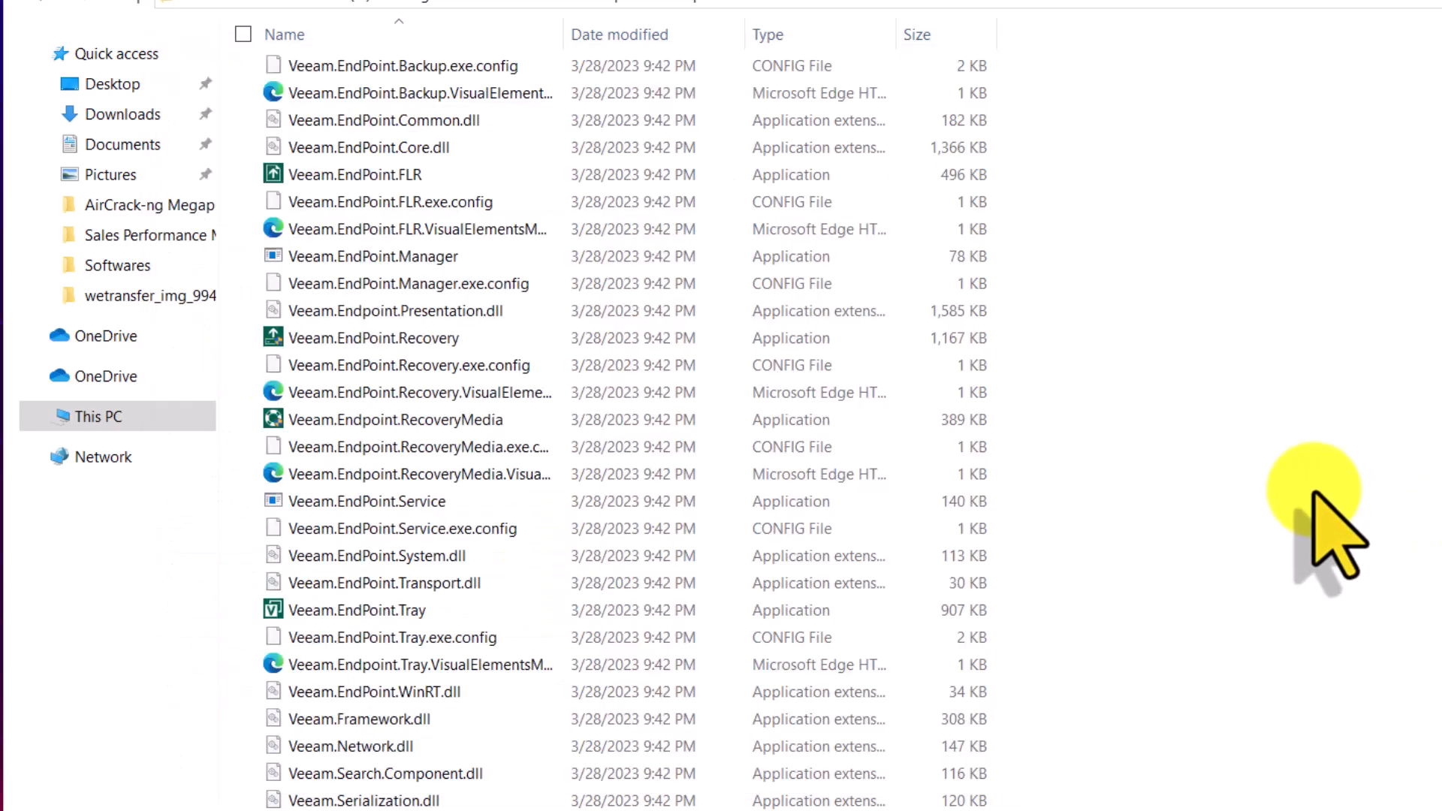
Step: Try again to replace Veeam.Backup.Model.dll in the Endpoint Backup folder, and cancel the interrupted copy actions
{"action": "key", "text": "ctrl+v"}
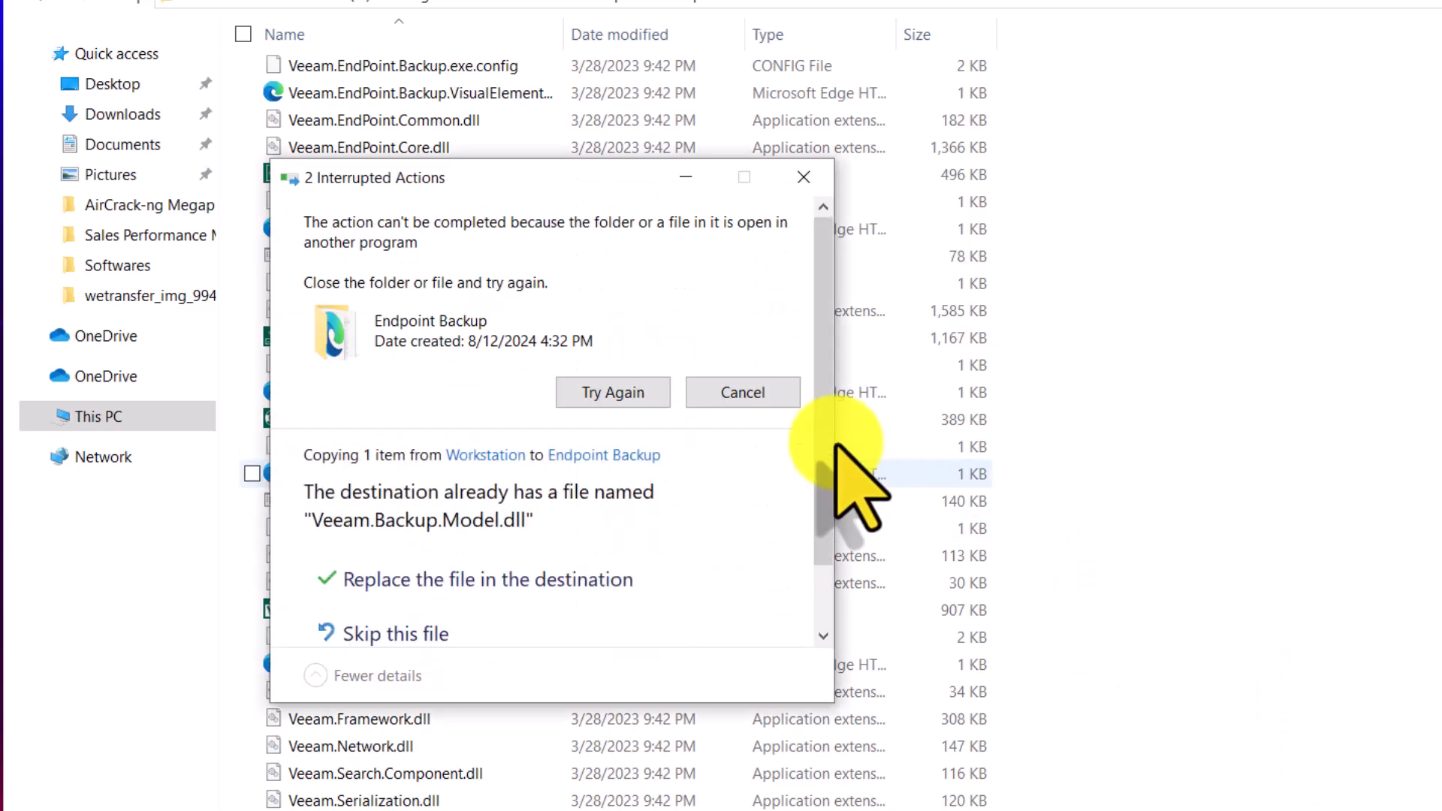
{"action": "scroll", "coordinate": [633, 395], "scroll_direction": "down", "scroll_amount": 2}
{"action": "left_click", "coordinate": [418, 488]}
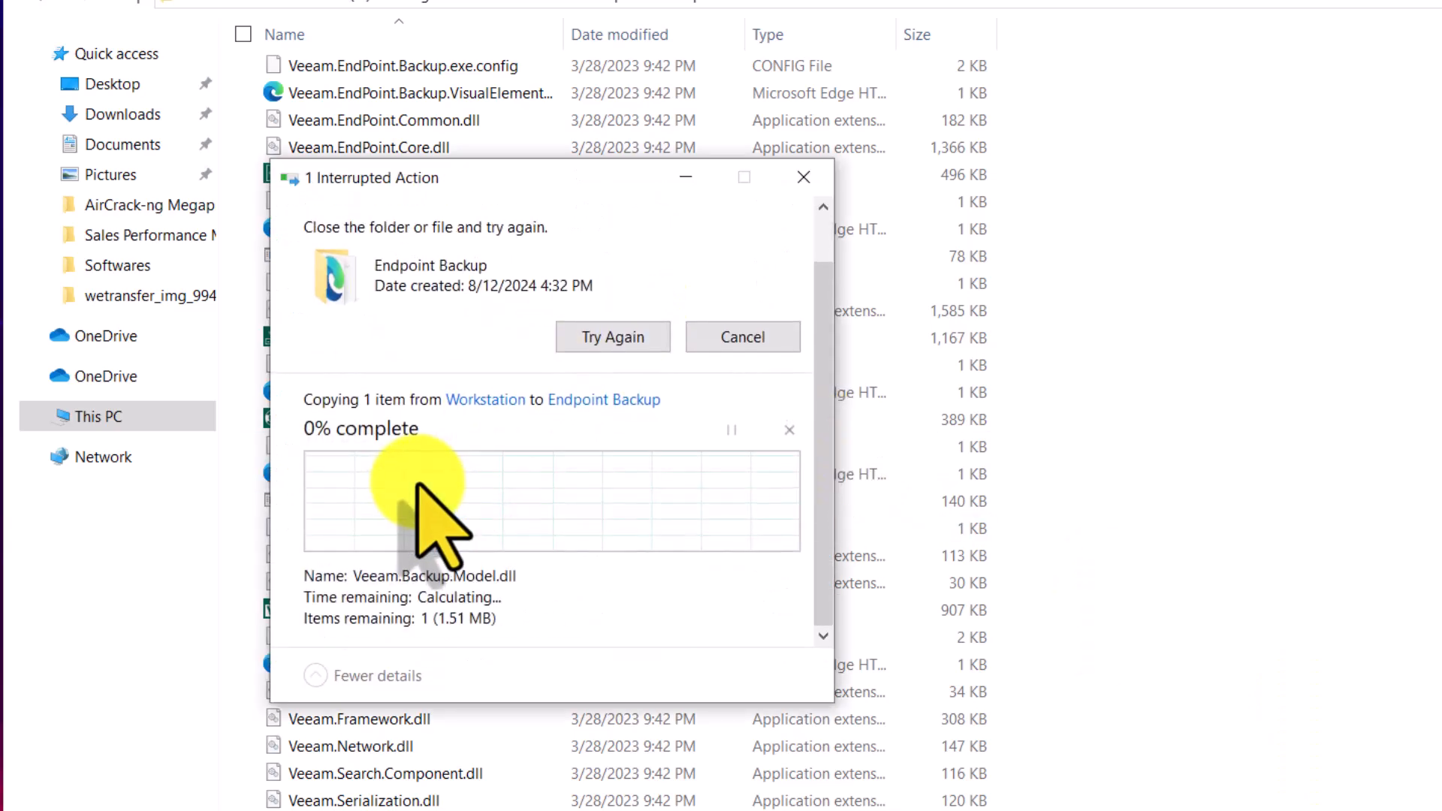
{"action": "left_click", "coordinate": [480, 559]}
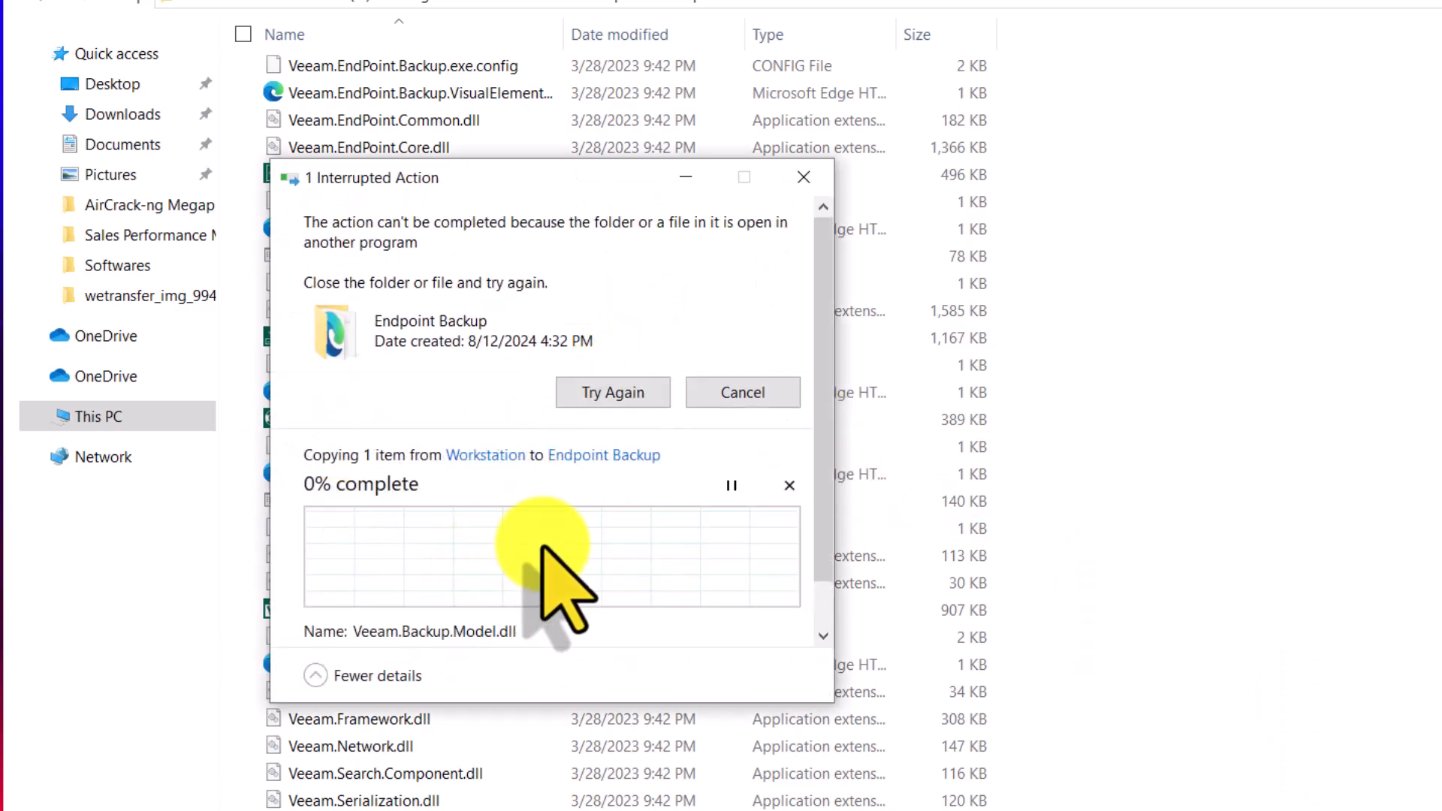
{"action": "scroll", "coordinate": [552, 562], "scroll_direction": "down", "scroll_amount": 1}
{"action": "left_click", "coordinate": [606, 602]}
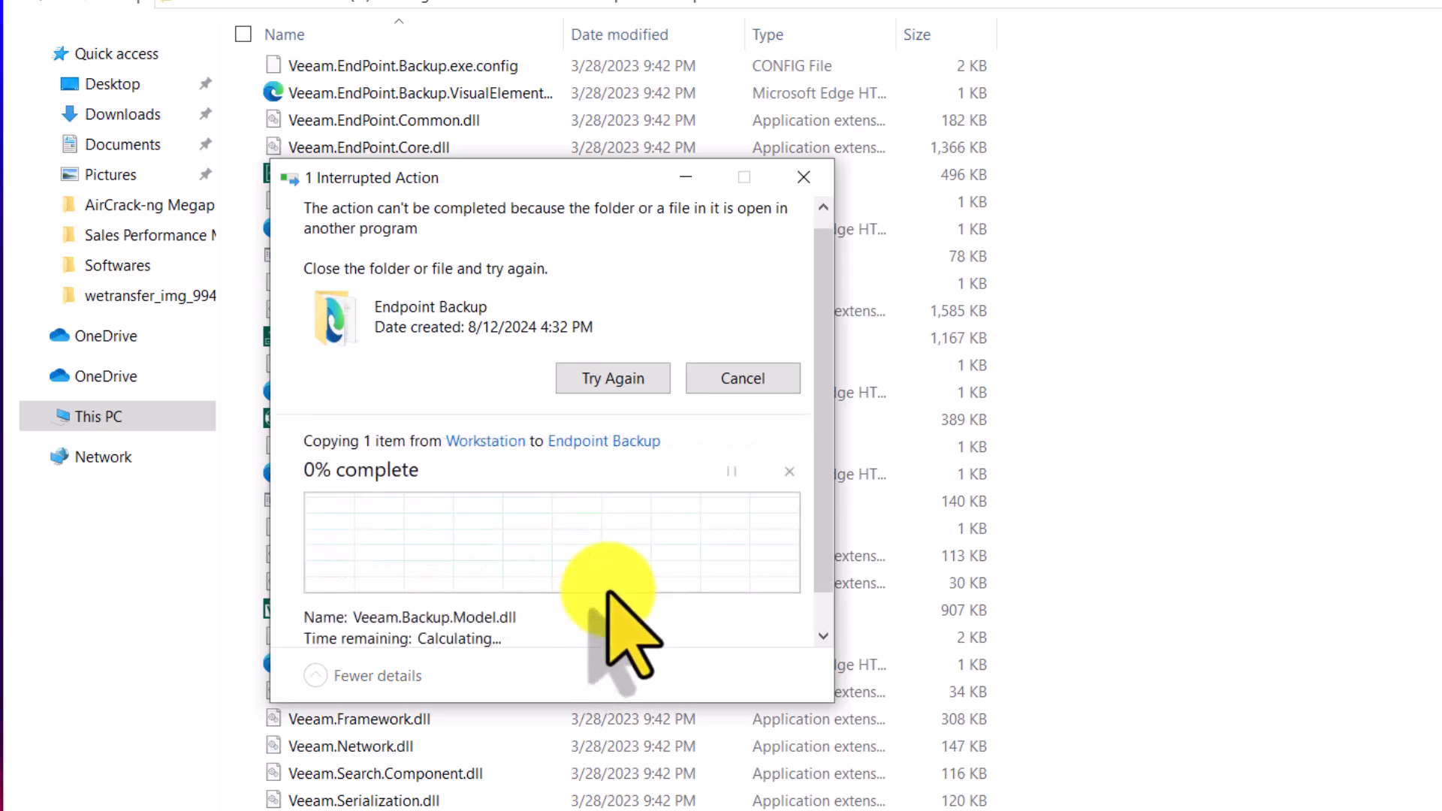
{"action": "left_click", "coordinate": [751, 379]}
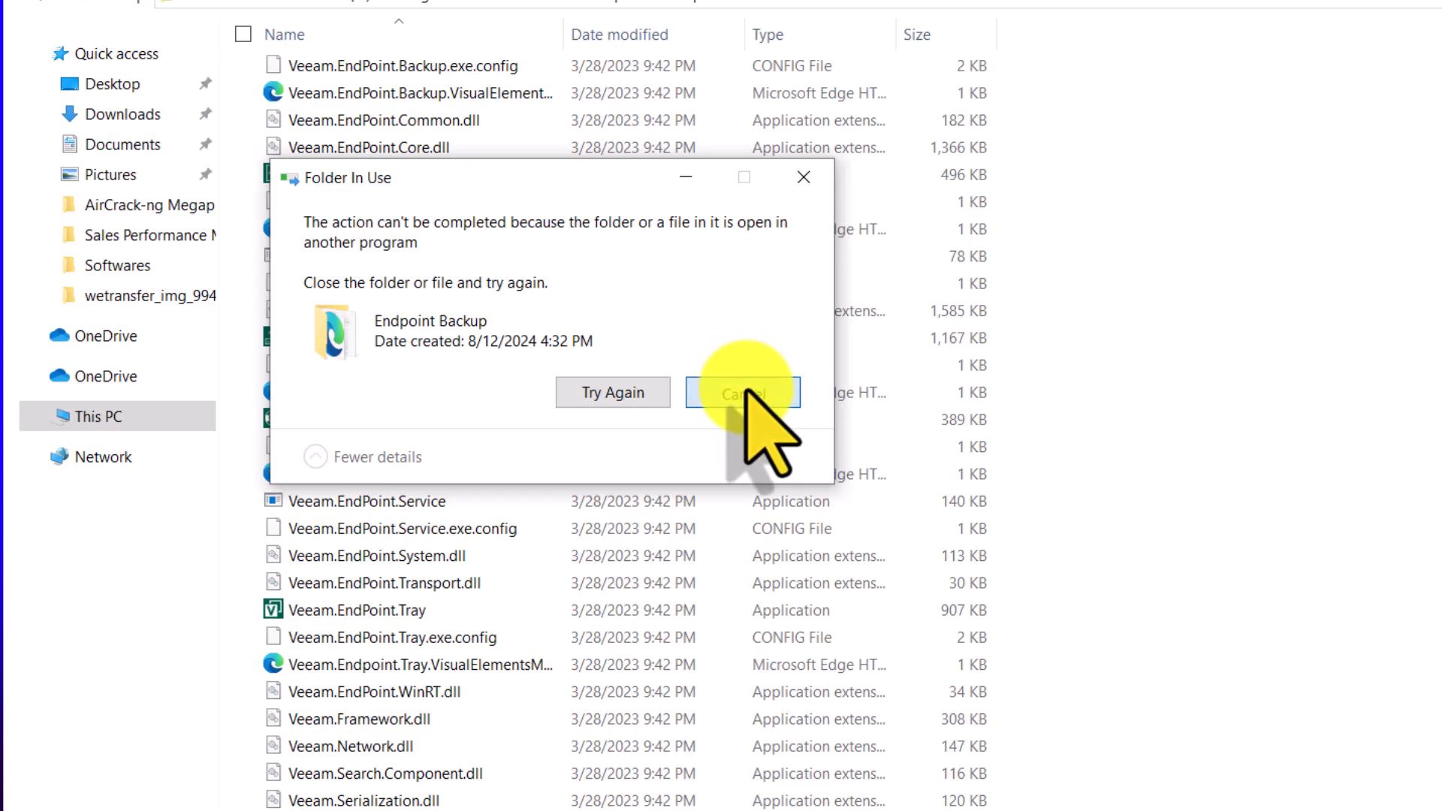
{"action": "left_click", "coordinate": [745, 392]}
Step: Reopen Task Manager and end the VMware Tray Process (32 bit)
{"action": "key", "text": "ctrl+shift+Escape"}
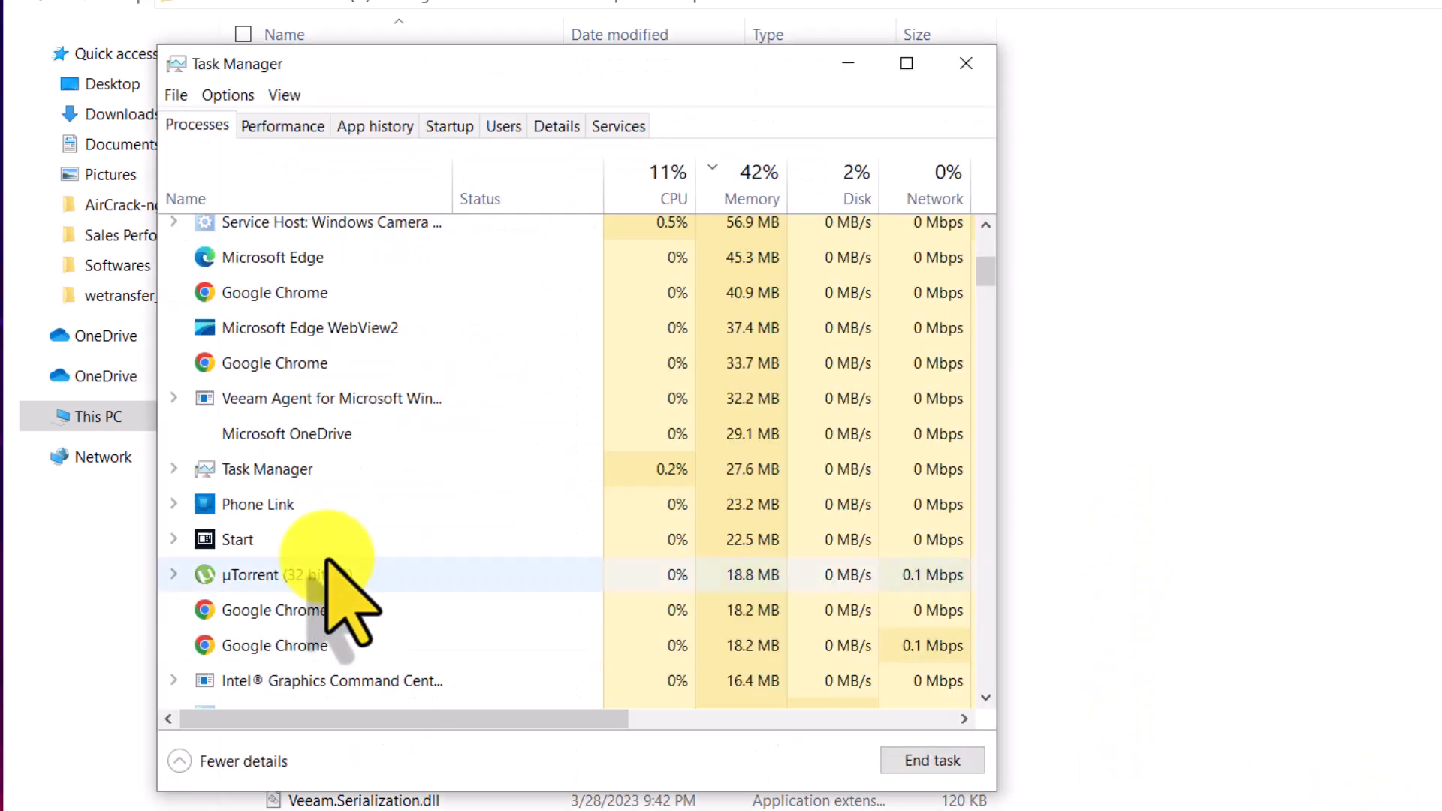
{"action": "scroll", "coordinate": [312, 593], "scroll_direction": "down", "scroll_amount": 20}
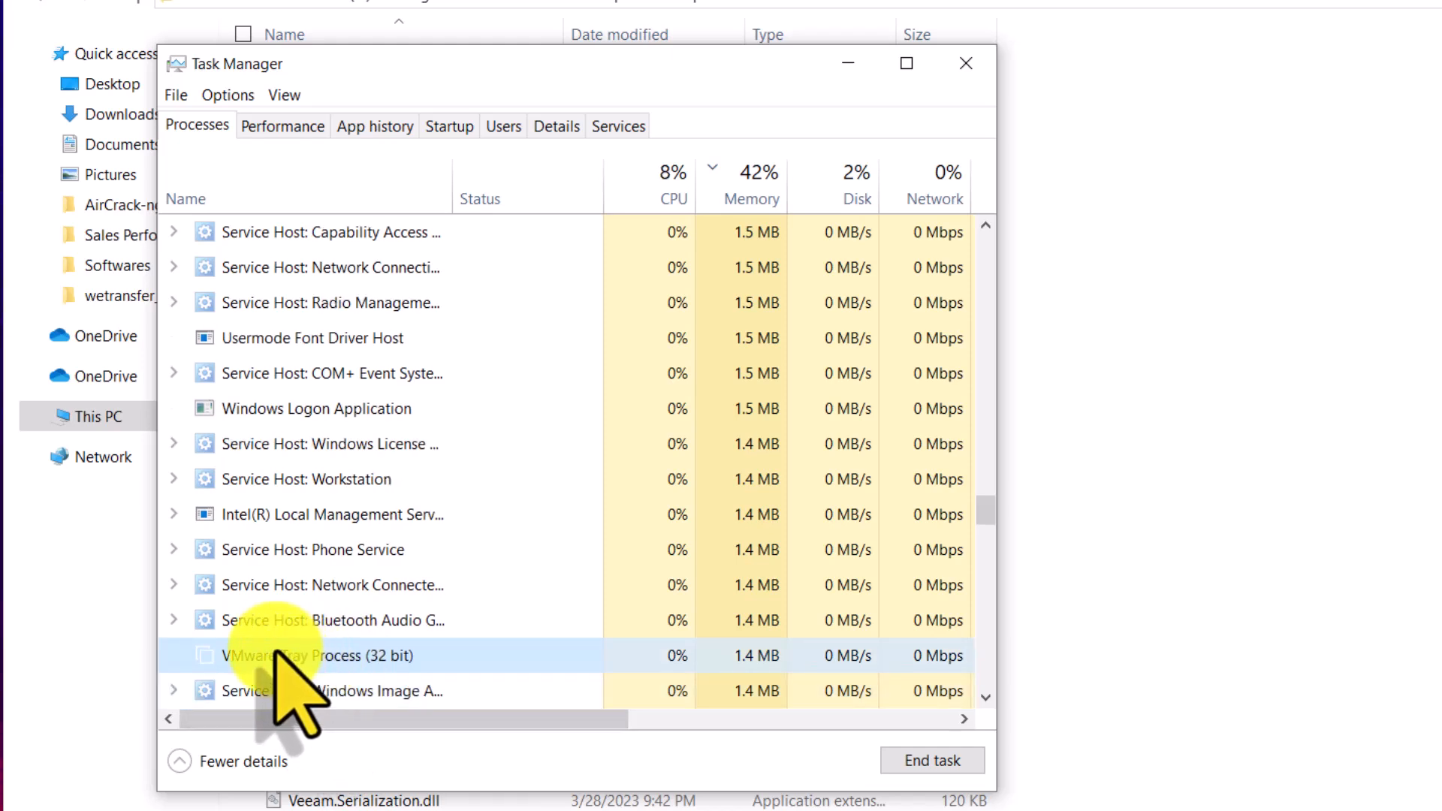
{"action": "right_click", "coordinate": [277, 657]}
{"action": "left_click", "coordinate": [344, 673]}
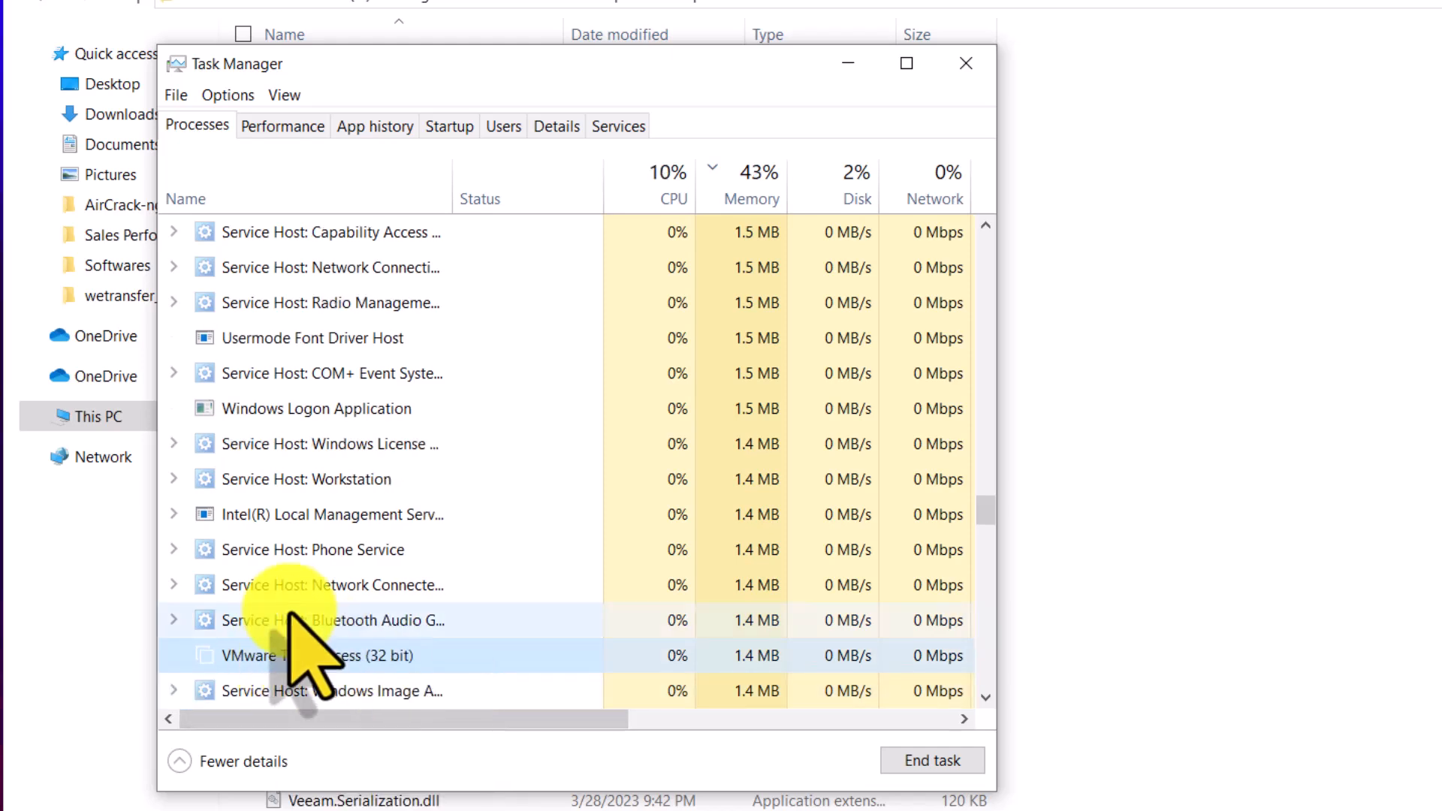
Step: Check the running processes whose names start with V for remaining Veeam entries, and minimize Task Manager
{"action": "left_click", "coordinate": [309, 451]}
{"action": "key", "text": "v"}
{"action": "key", "text": "v"}
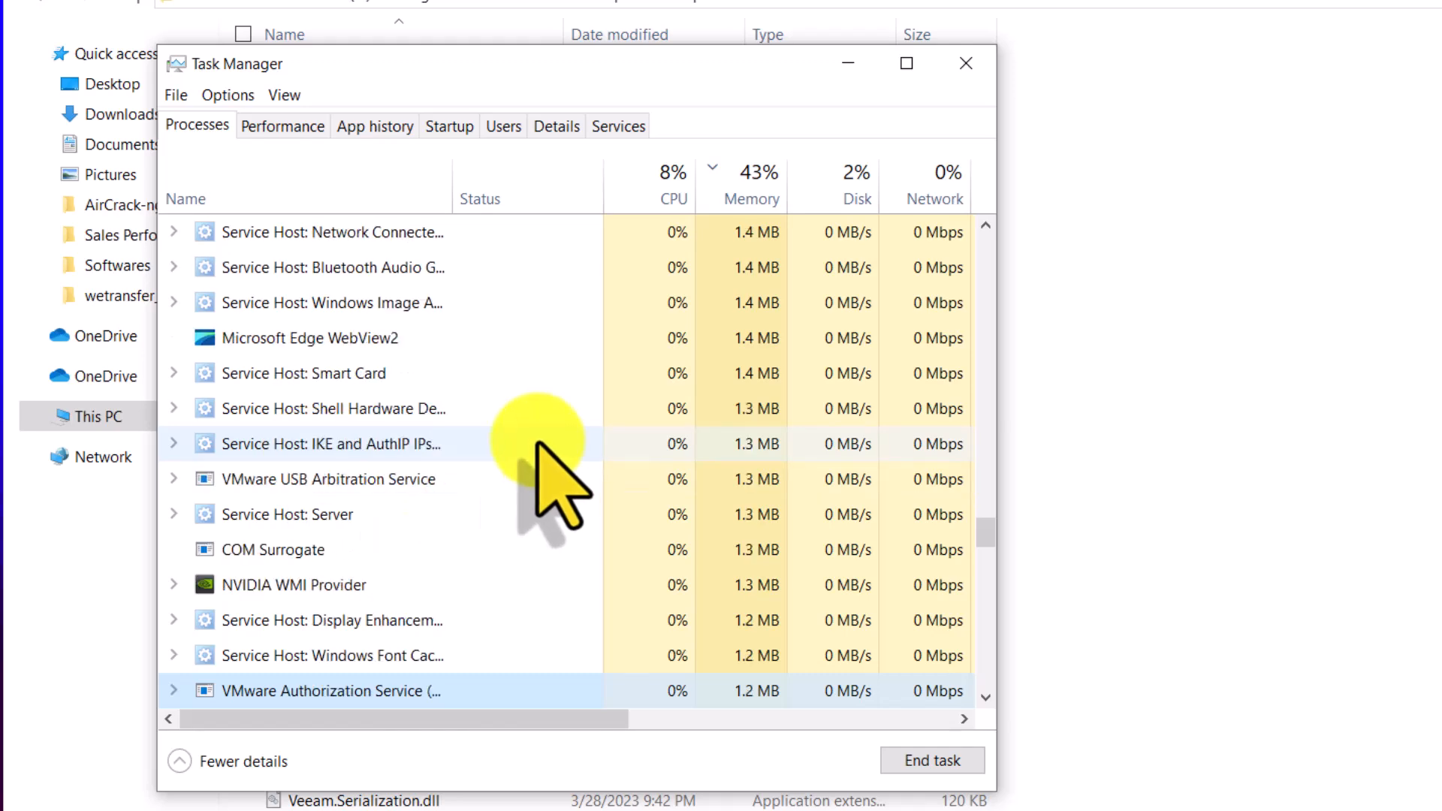
{"action": "key", "text": "v"}
{"action": "key", "text": "v"}
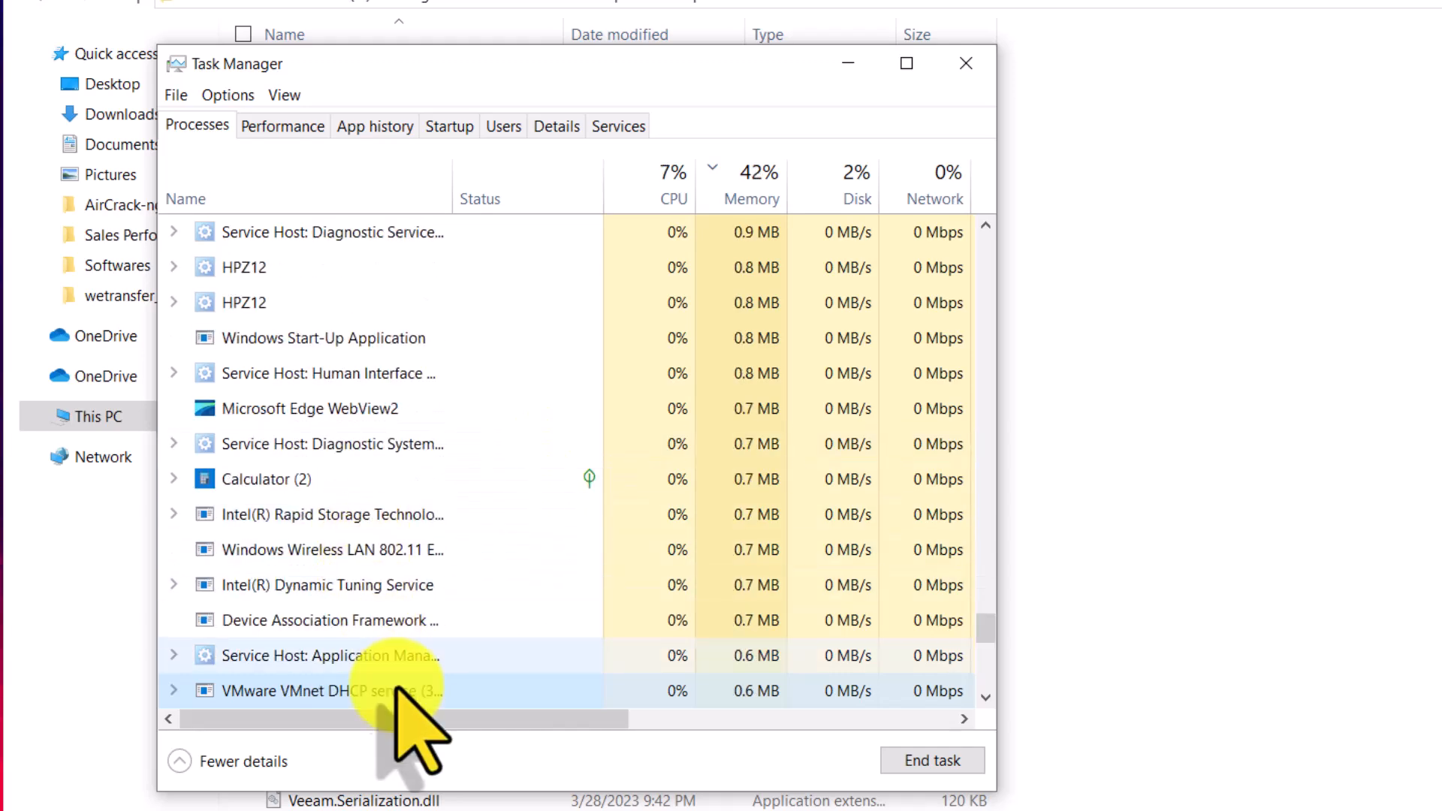
{"action": "key", "text": "v"}
{"action": "key", "text": "v"}
{"action": "key", "text": "v"}
{"action": "key", "text": "v"}
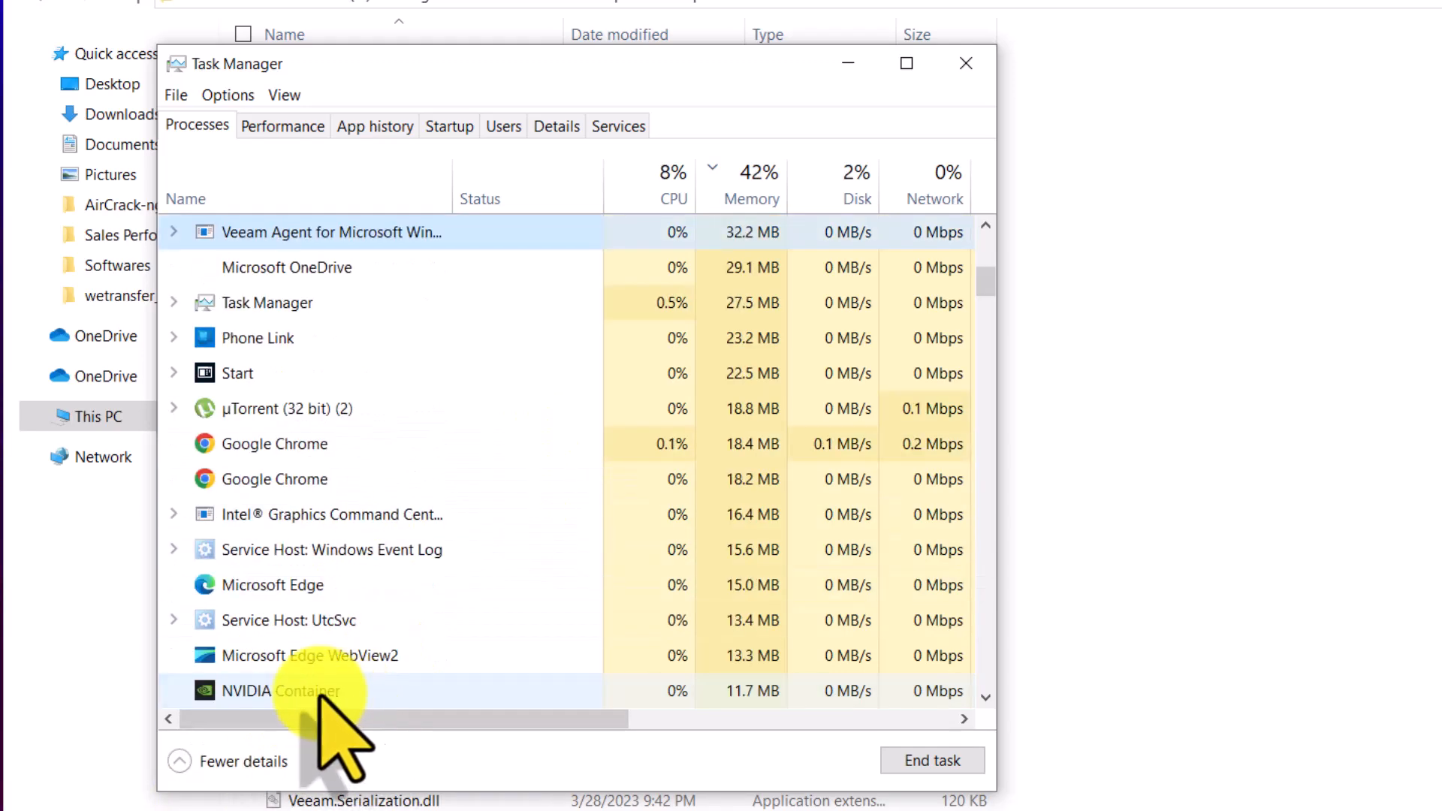
{"action": "key", "text": "v"}
{"action": "key", "text": "v"}
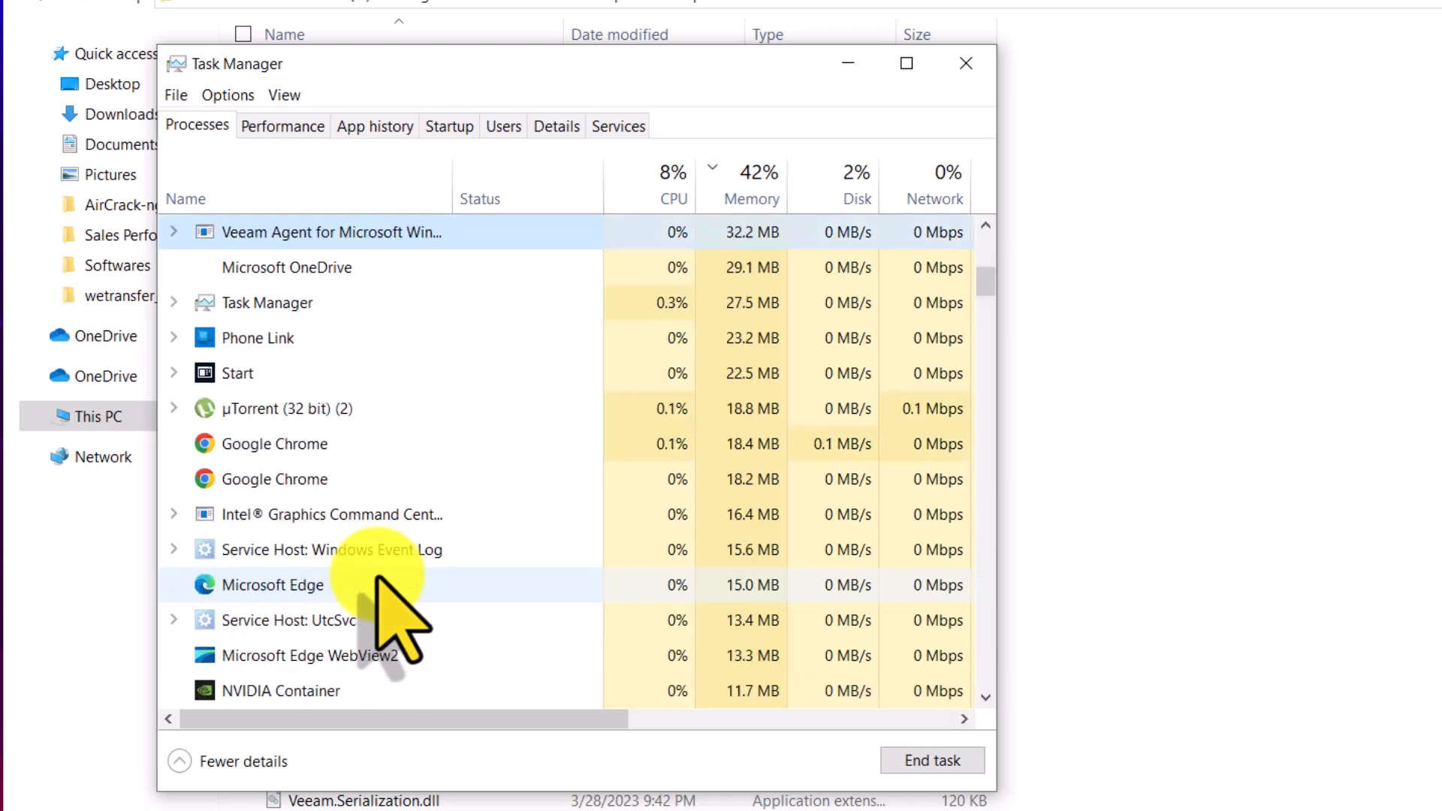
{"action": "left_click", "coordinate": [861, 60]}
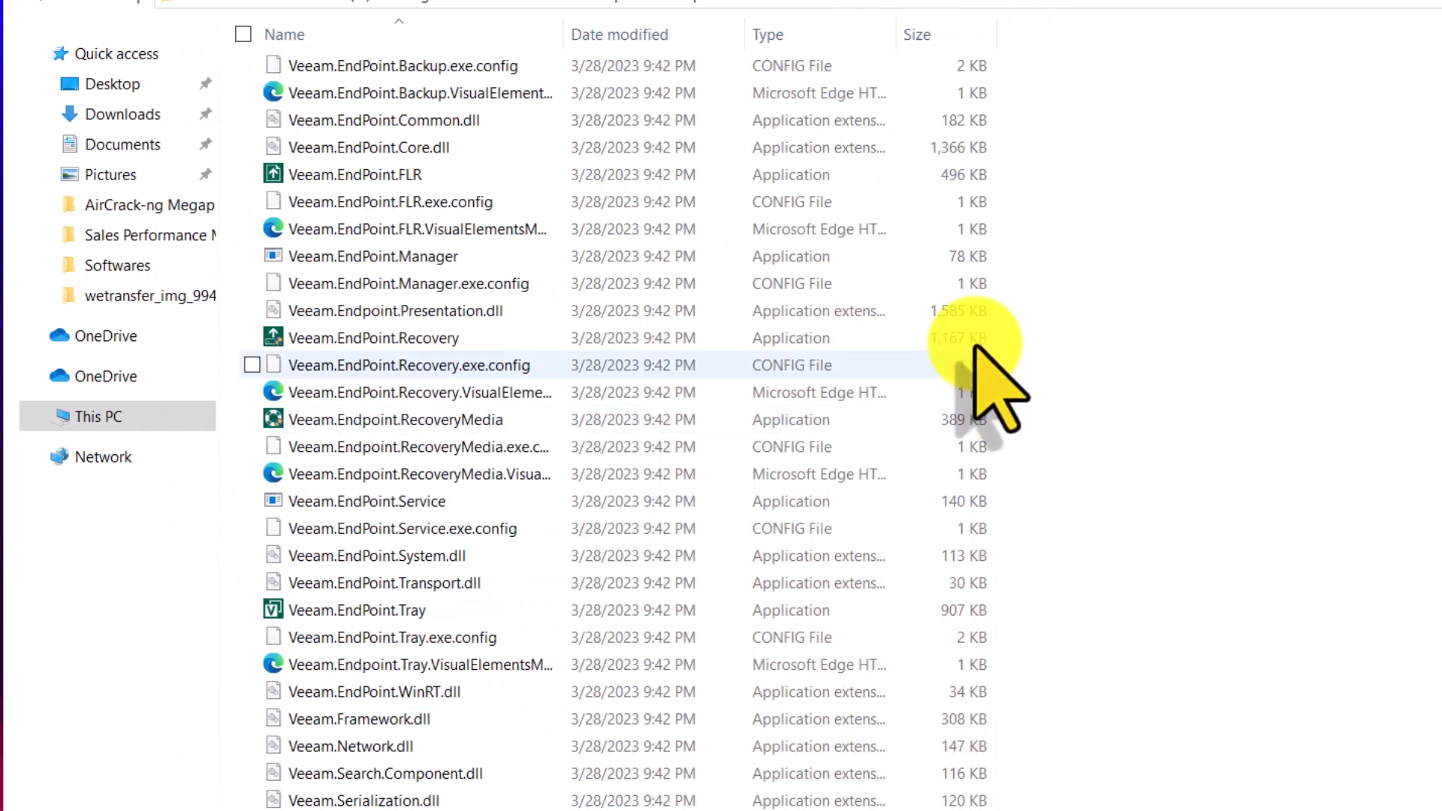
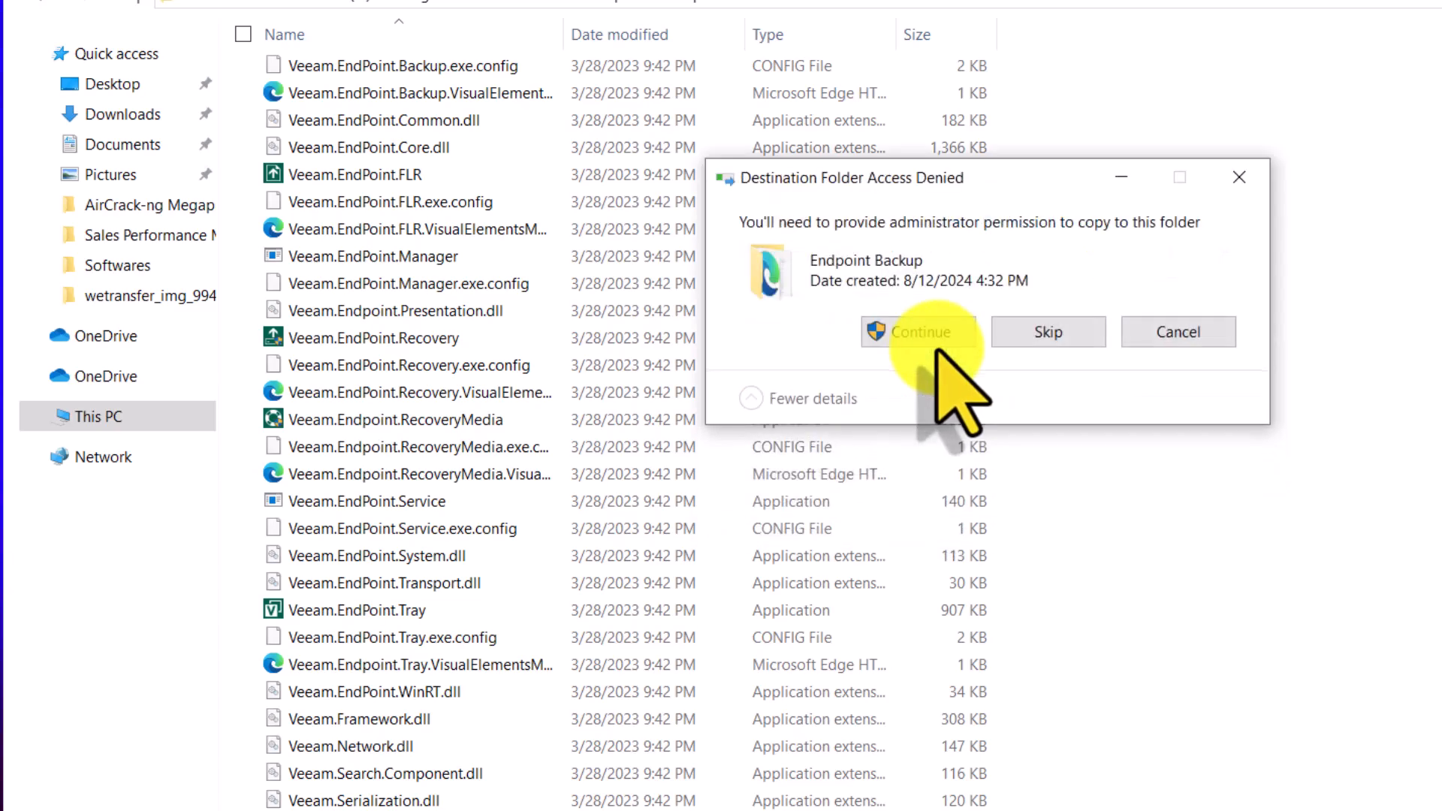
Step: Retry copying Veeam.Backup.Model.dll into the Endpoint Backup folder with administrator permission, cancel the copy, and refresh the desktop
{"action": "left_click", "coordinate": [942, 334]}
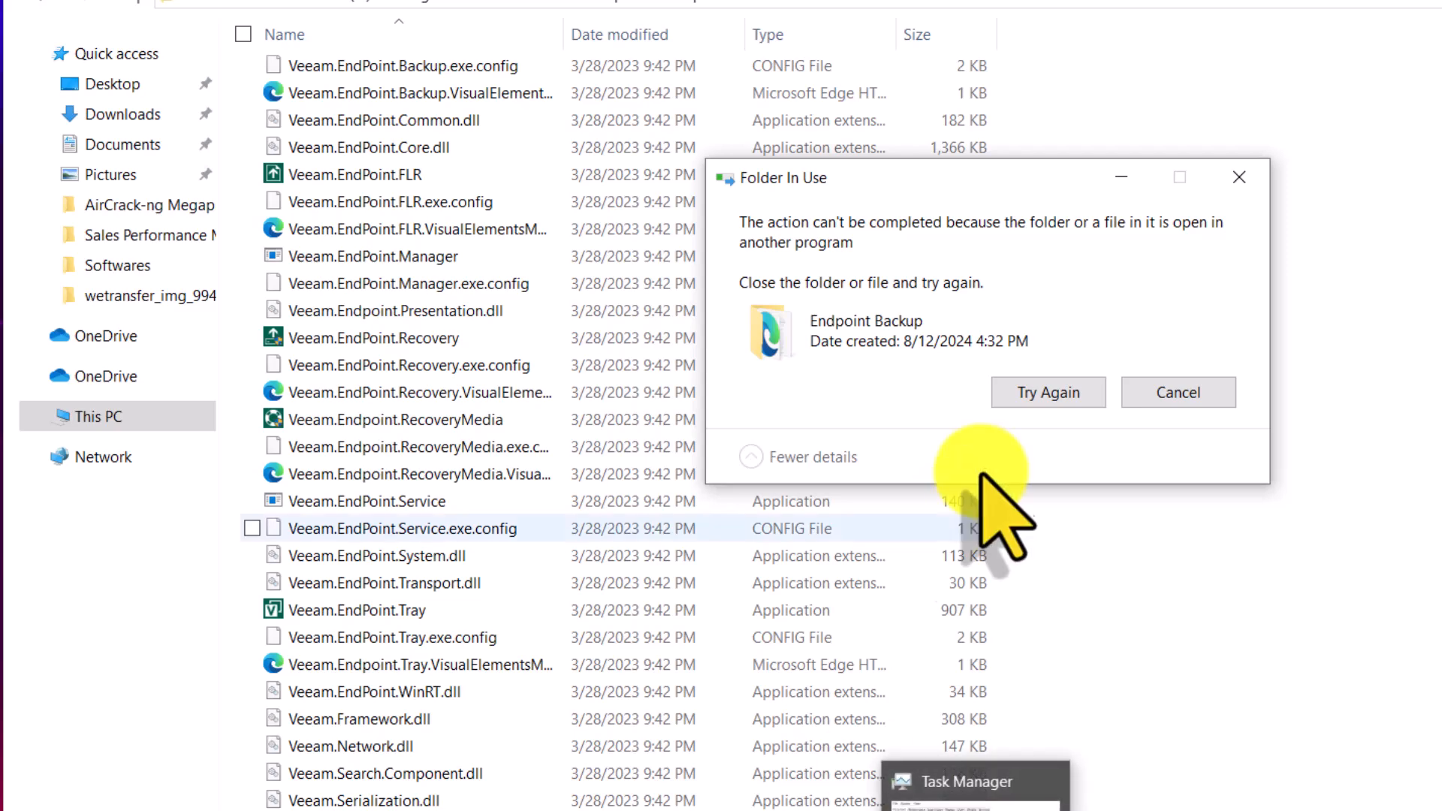
{"action": "left_click", "coordinate": [1045, 392]}
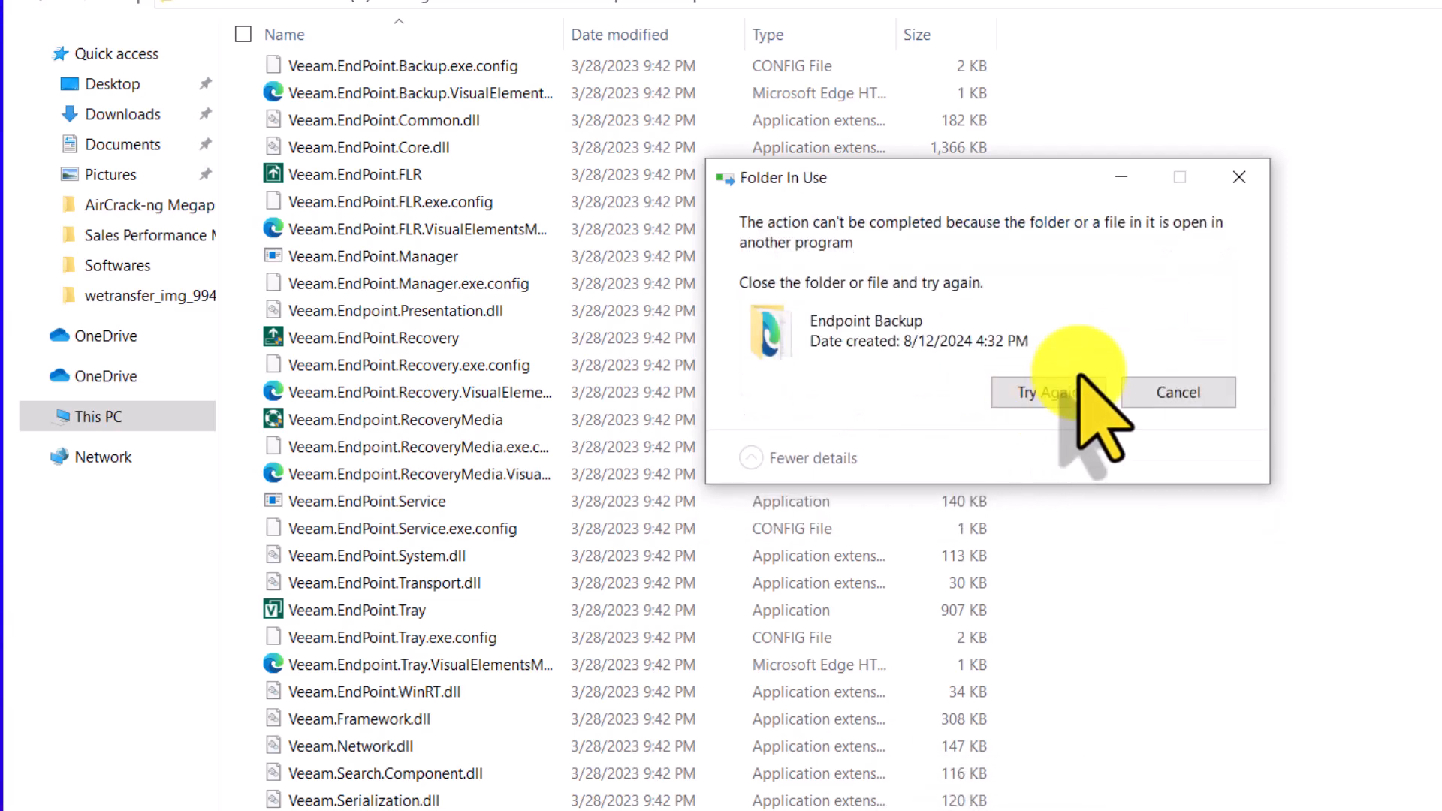
{"action": "key", "text": "super"}
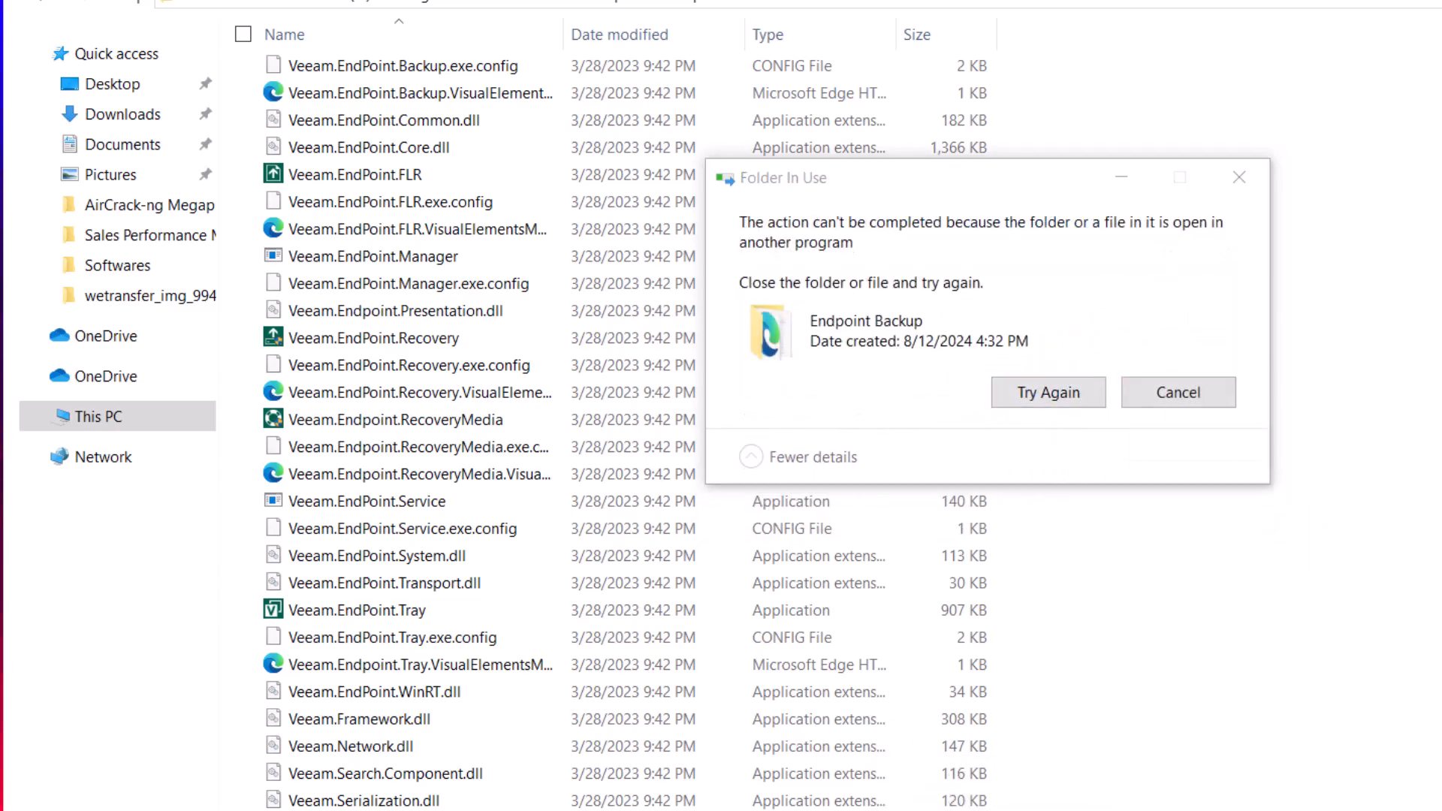
{"action": "left_click", "coordinate": [1316, 731]}
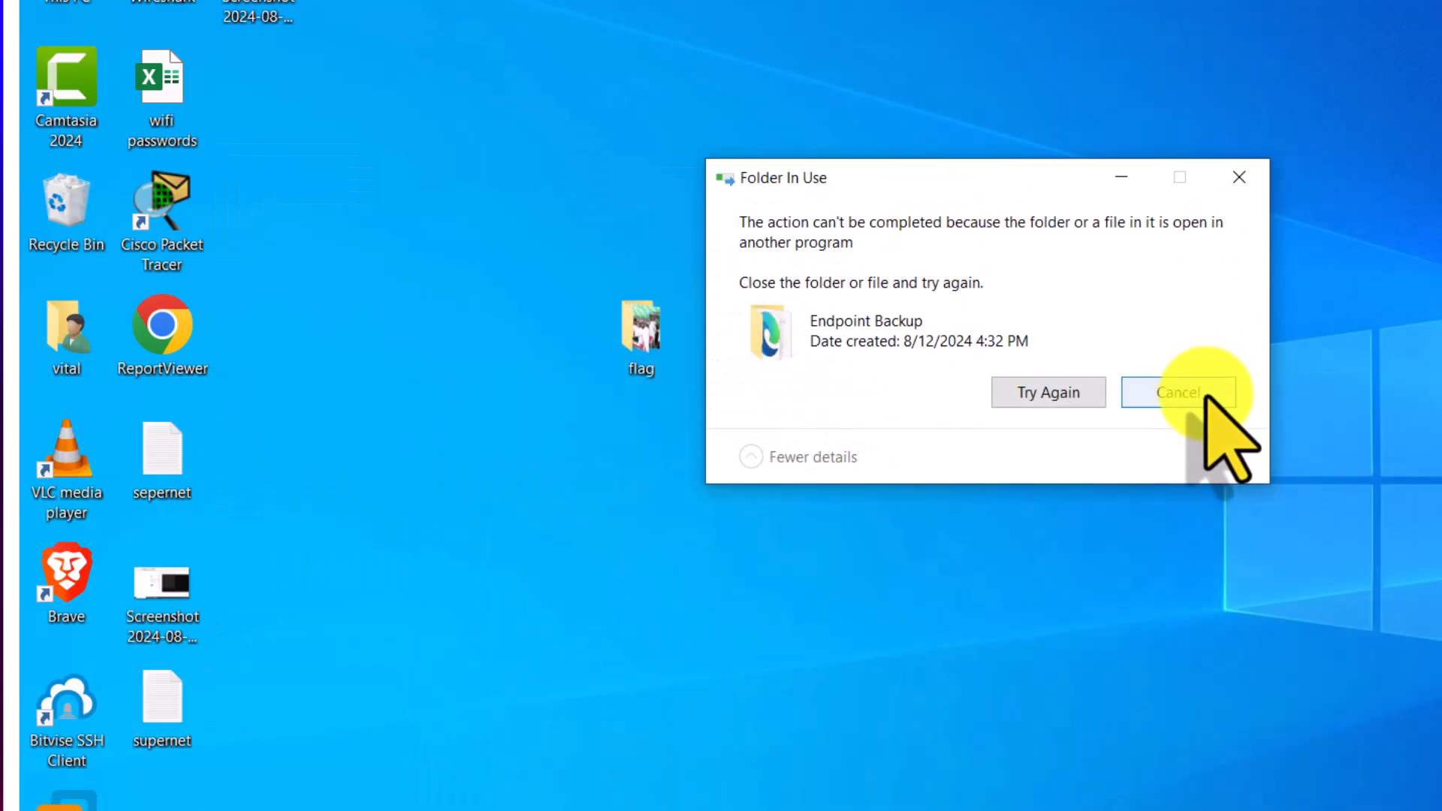
{"action": "left_click", "coordinate": [1199, 395]}
{"action": "right_click", "coordinate": [1062, 178]}
{"action": "right_click", "coordinate": [1071, 219]}
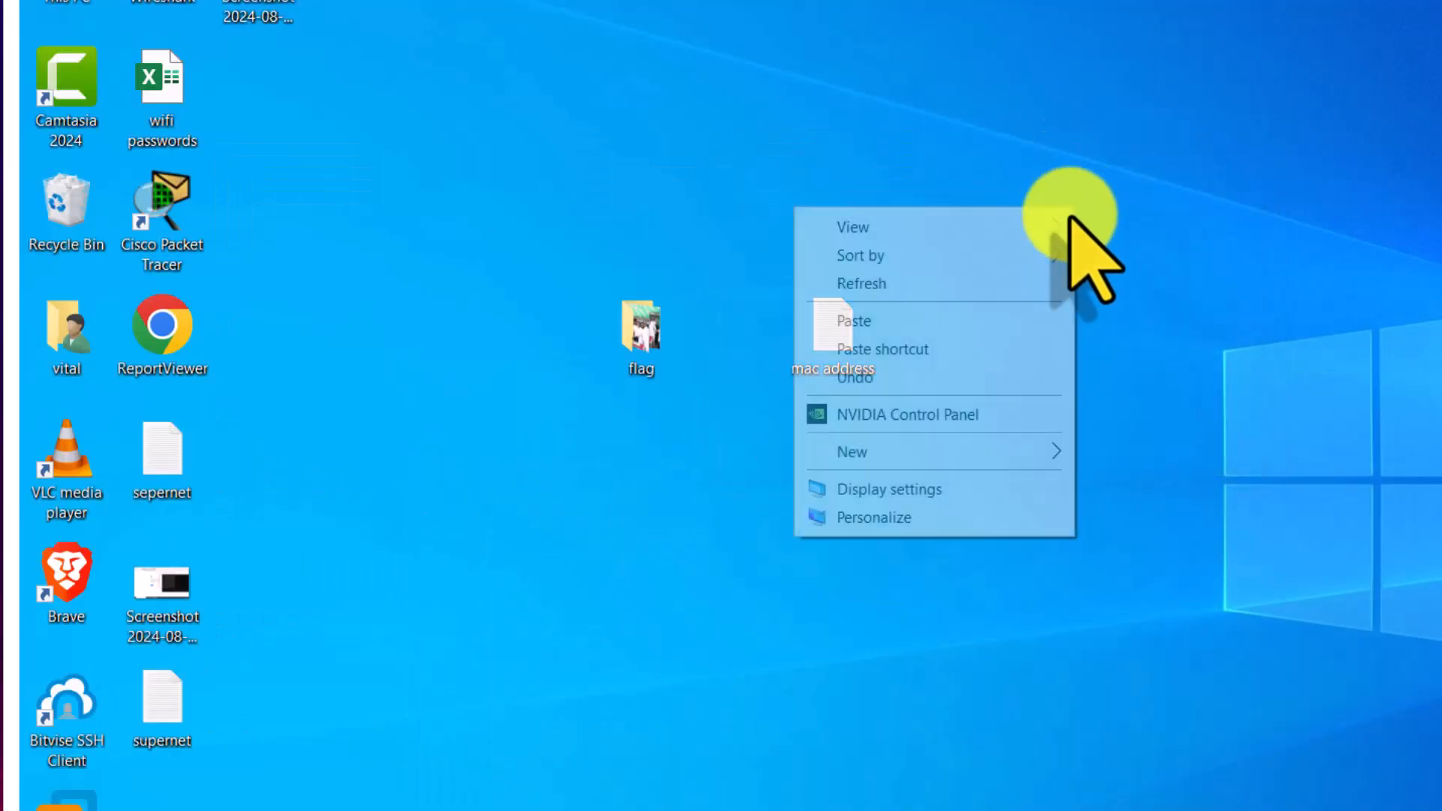
{"action": "left_click", "coordinate": [933, 284]}
Step: Examine the processes running under the signed-in user in Task Manager for Veeam entries, and minimize Task Manager
{"action": "left_click", "coordinate": [726, 795]}
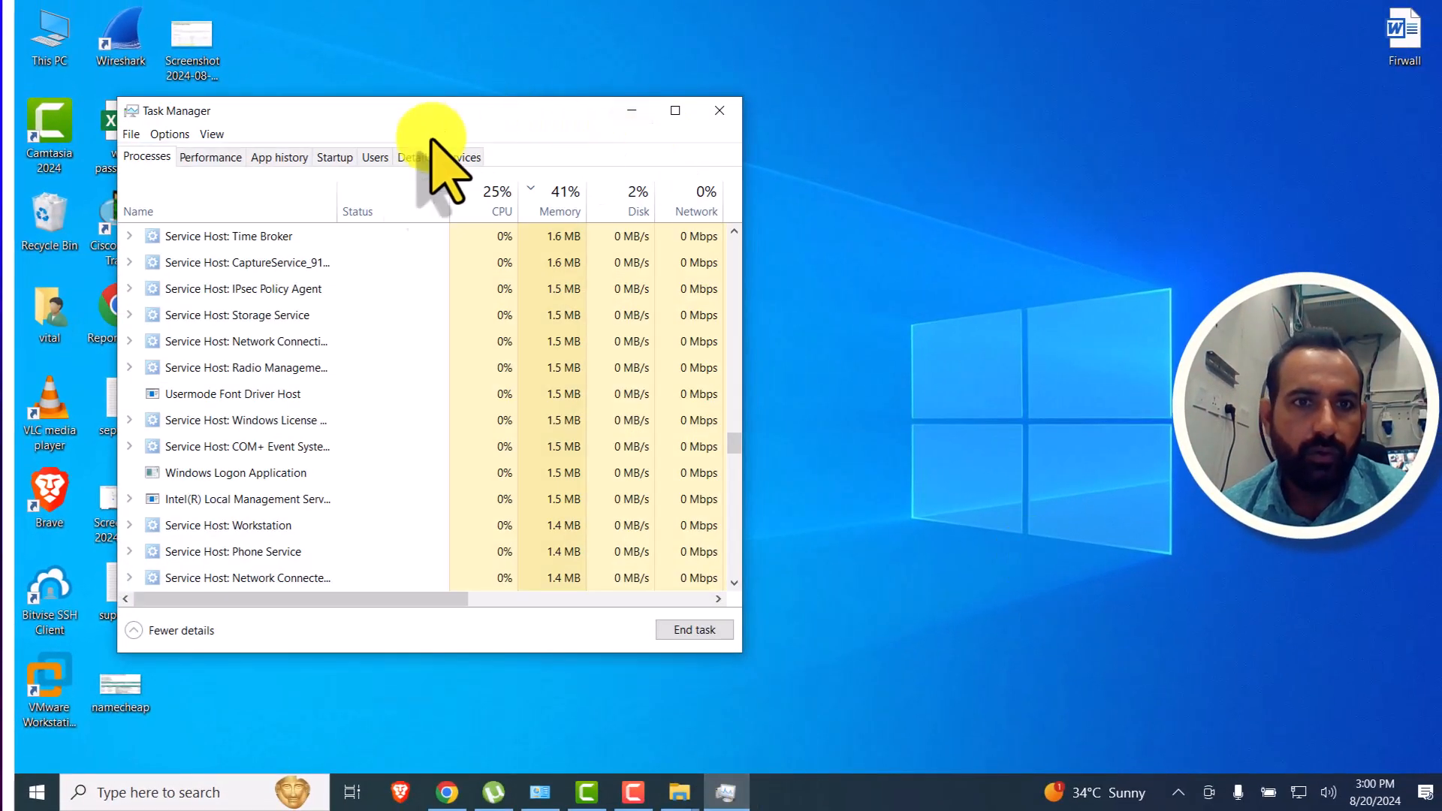
{"action": "left_click", "coordinate": [373, 159]}
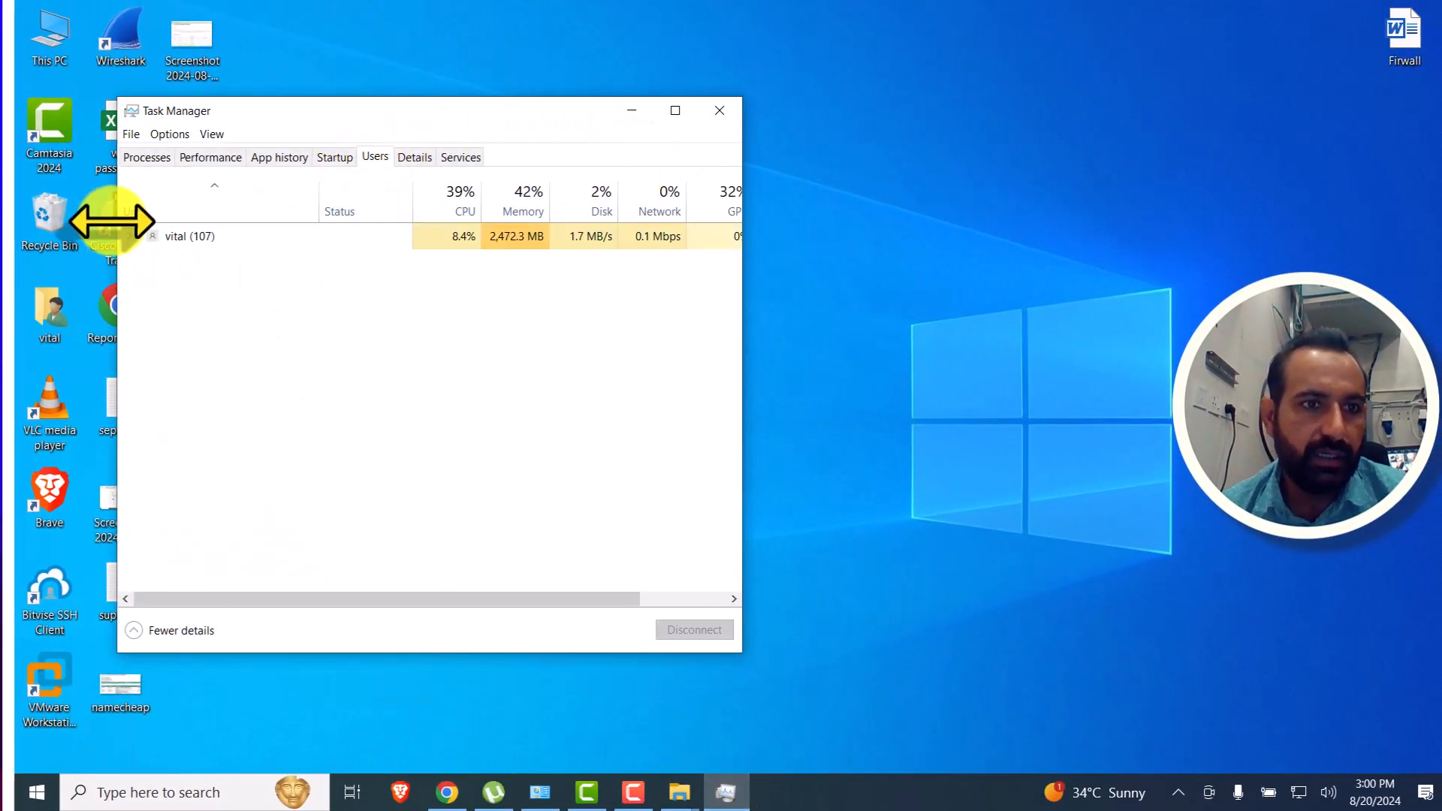
{"action": "left_click", "coordinate": [130, 236]}
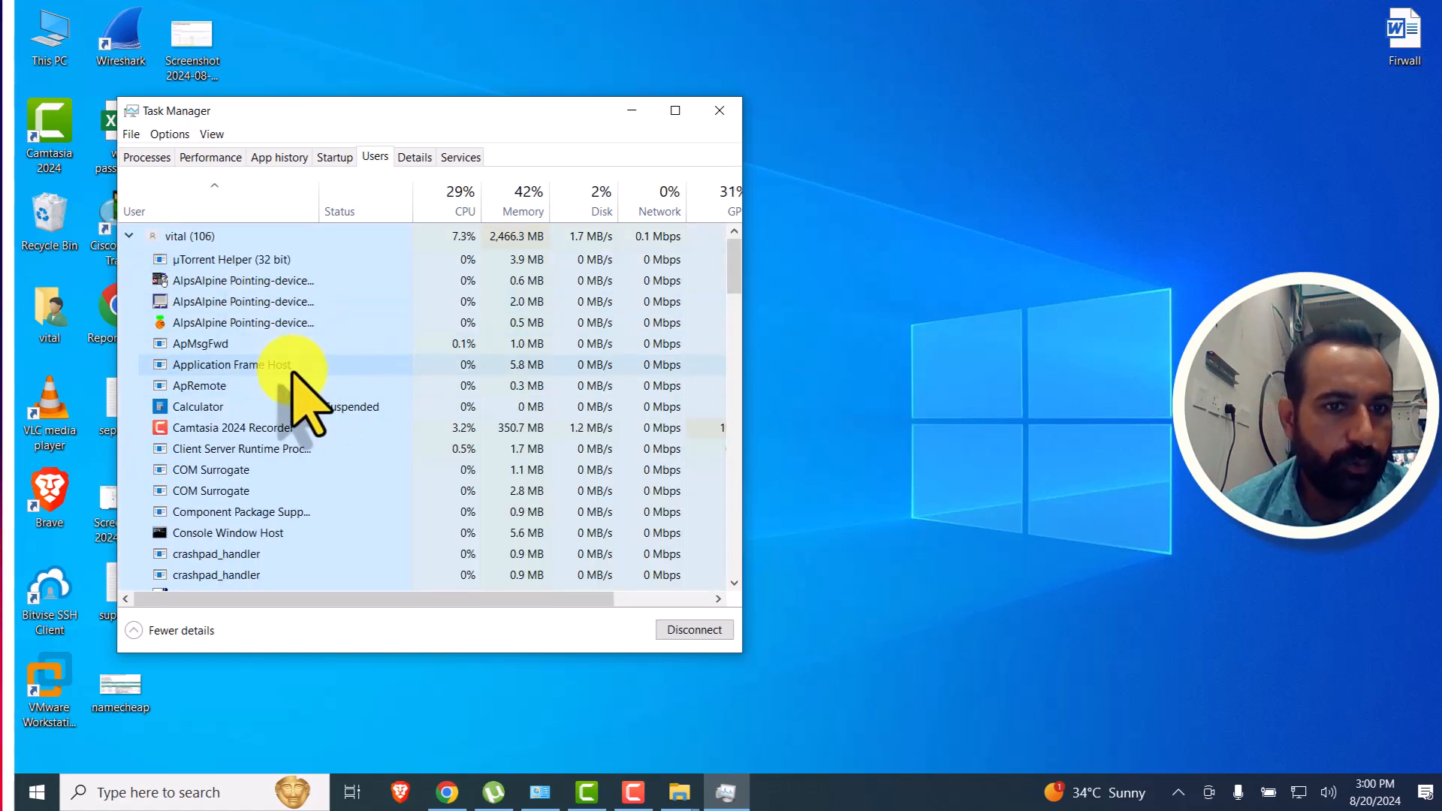
{"action": "scroll", "coordinate": [390, 377], "scroll_direction": "down", "scroll_amount": 1}
{"action": "scroll", "coordinate": [390, 376], "scroll_direction": "down", "scroll_amount": 10}
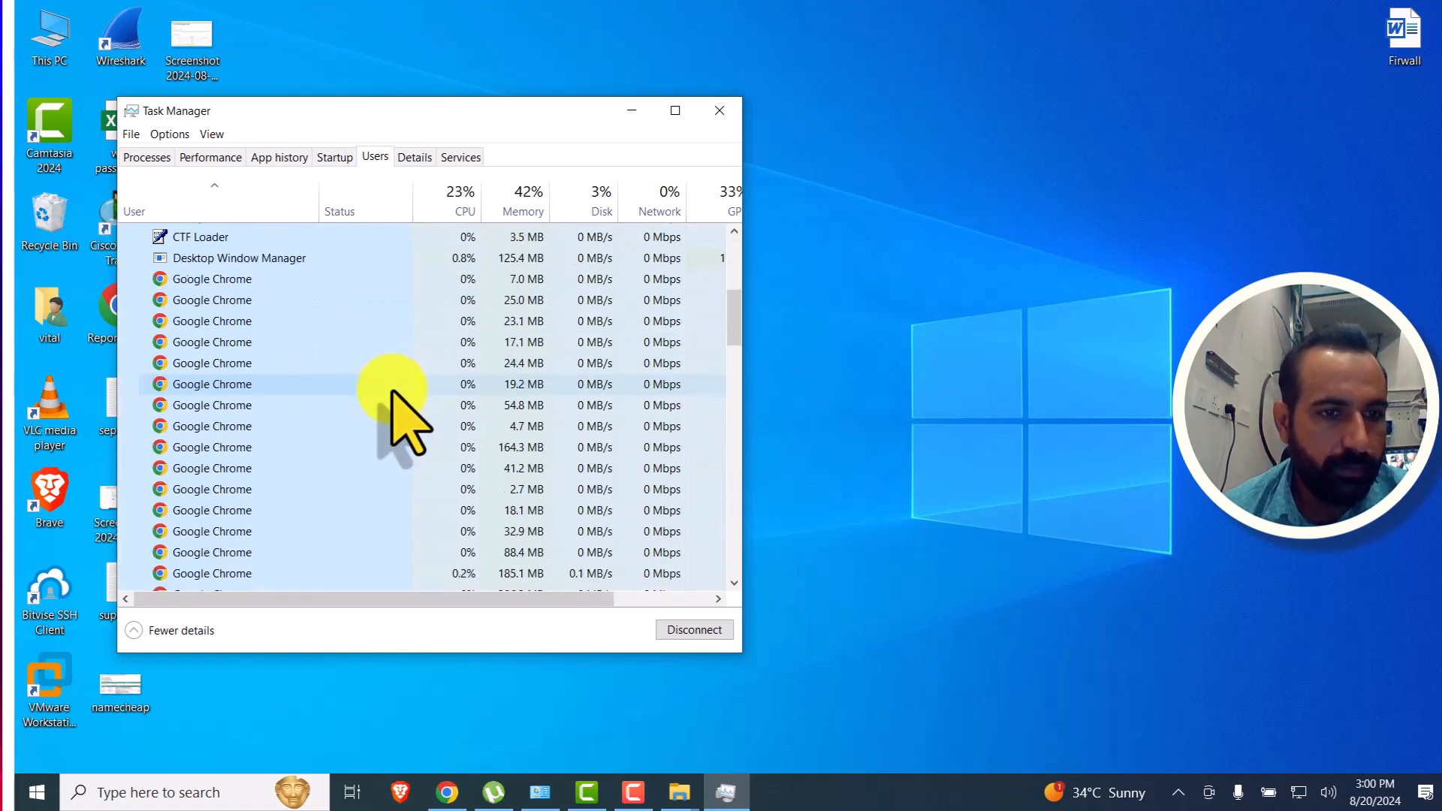
{"action": "scroll", "coordinate": [394, 403], "scroll_direction": "down", "scroll_amount": 9}
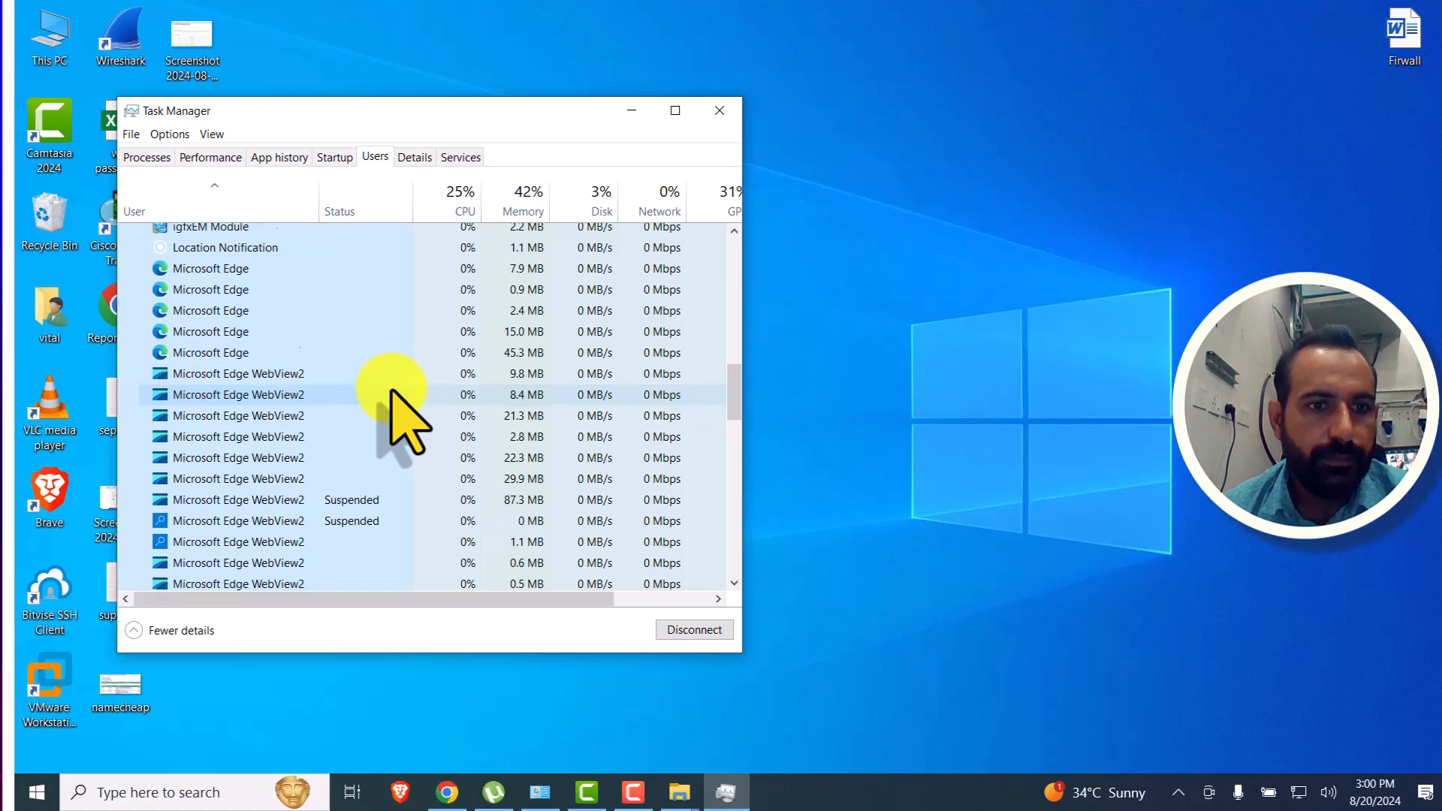
{"action": "scroll", "coordinate": [394, 403], "scroll_direction": "down", "scroll_amount": 2}
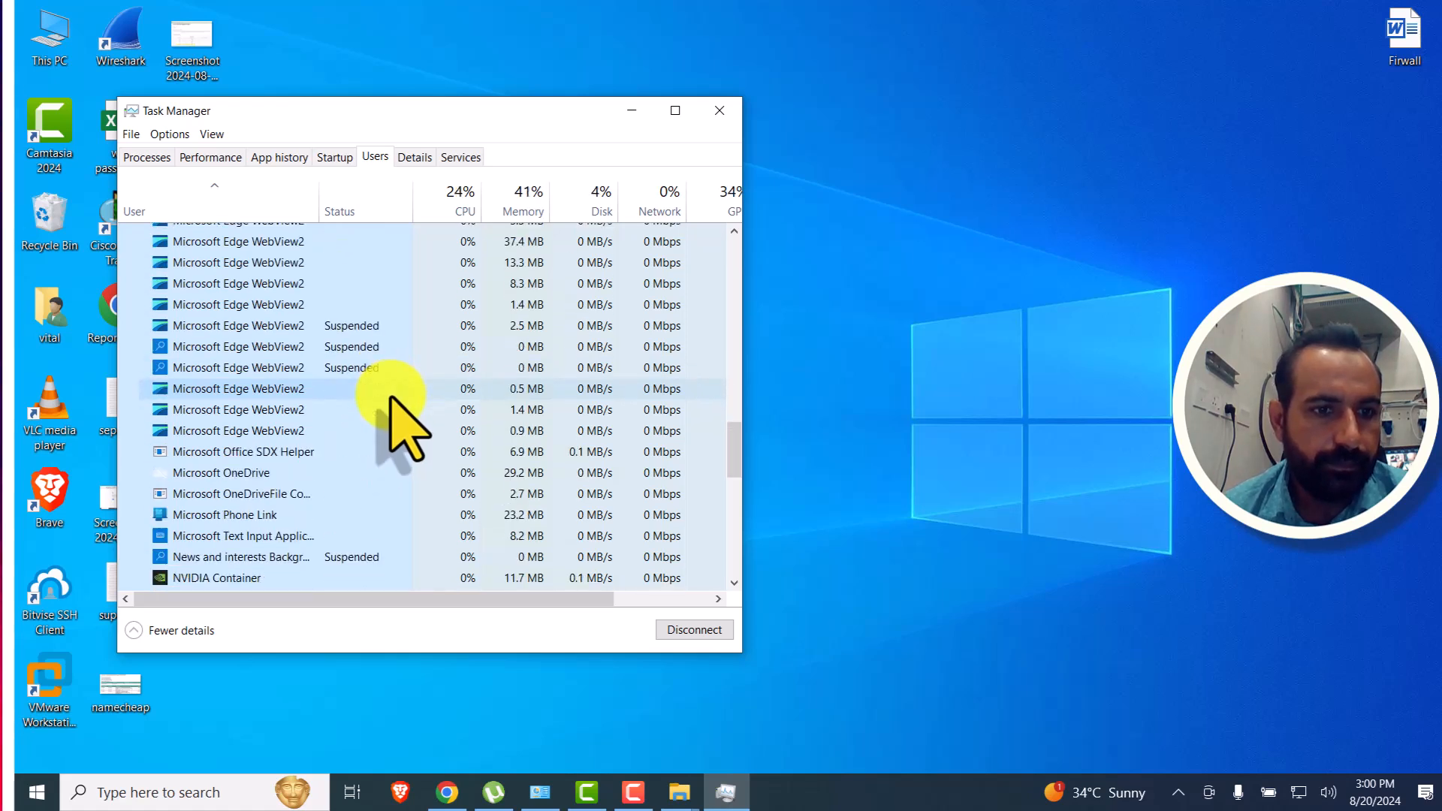
{"action": "scroll", "coordinate": [392, 403], "scroll_direction": "down", "scroll_amount": 1}
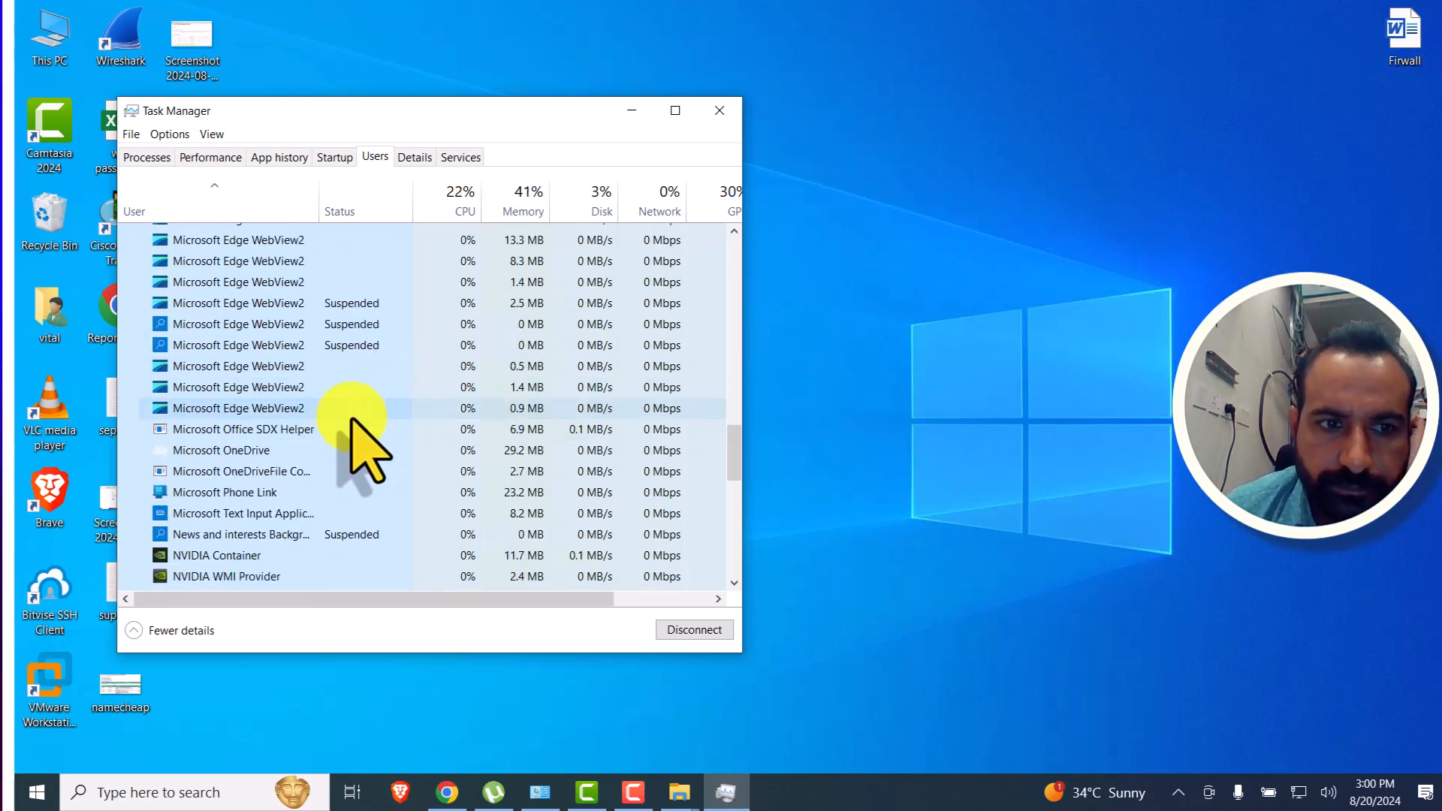
{"action": "scroll", "coordinate": [323, 405], "scroll_direction": "down", "scroll_amount": 5}
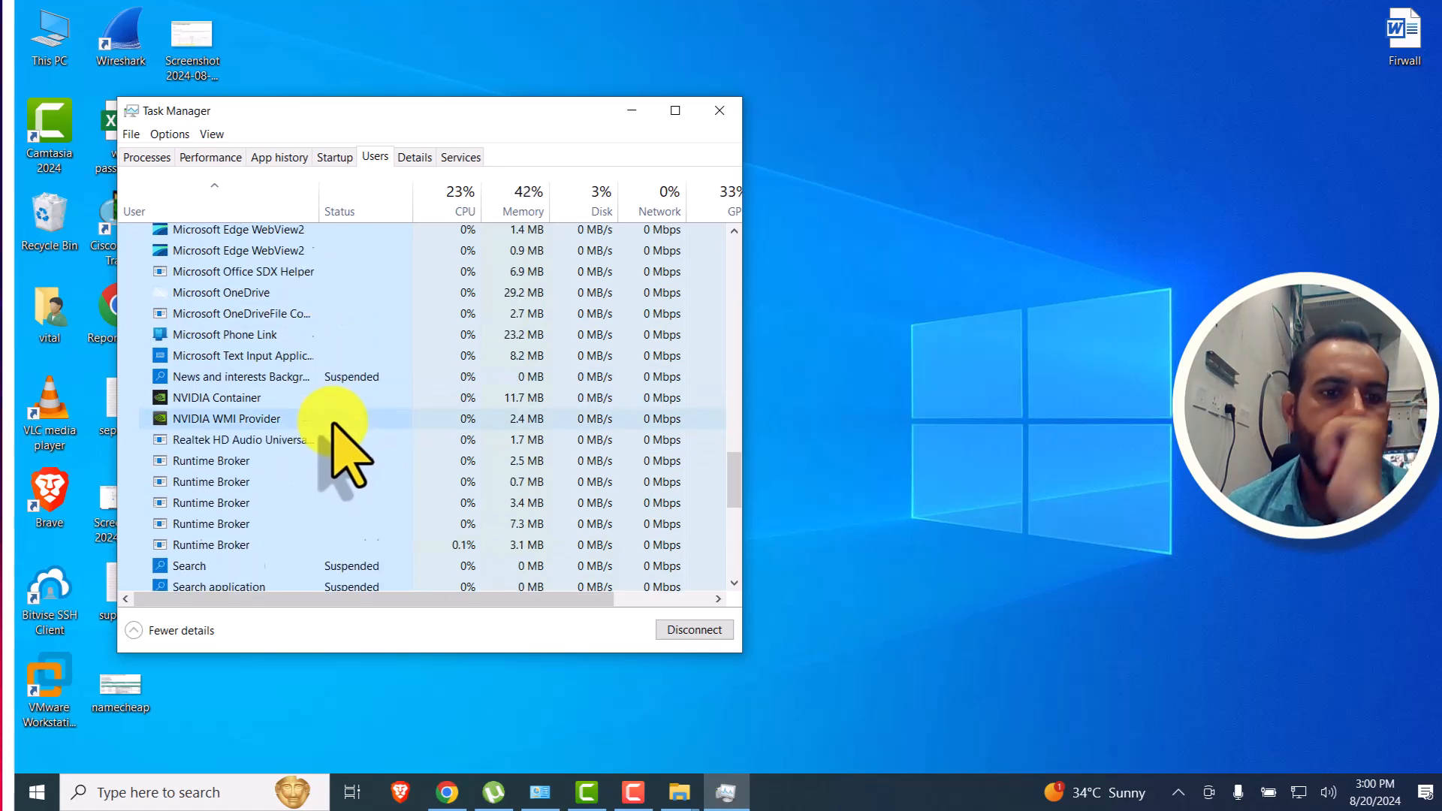
{"action": "scroll", "coordinate": [342, 425], "scroll_direction": "down", "scroll_amount": 5}
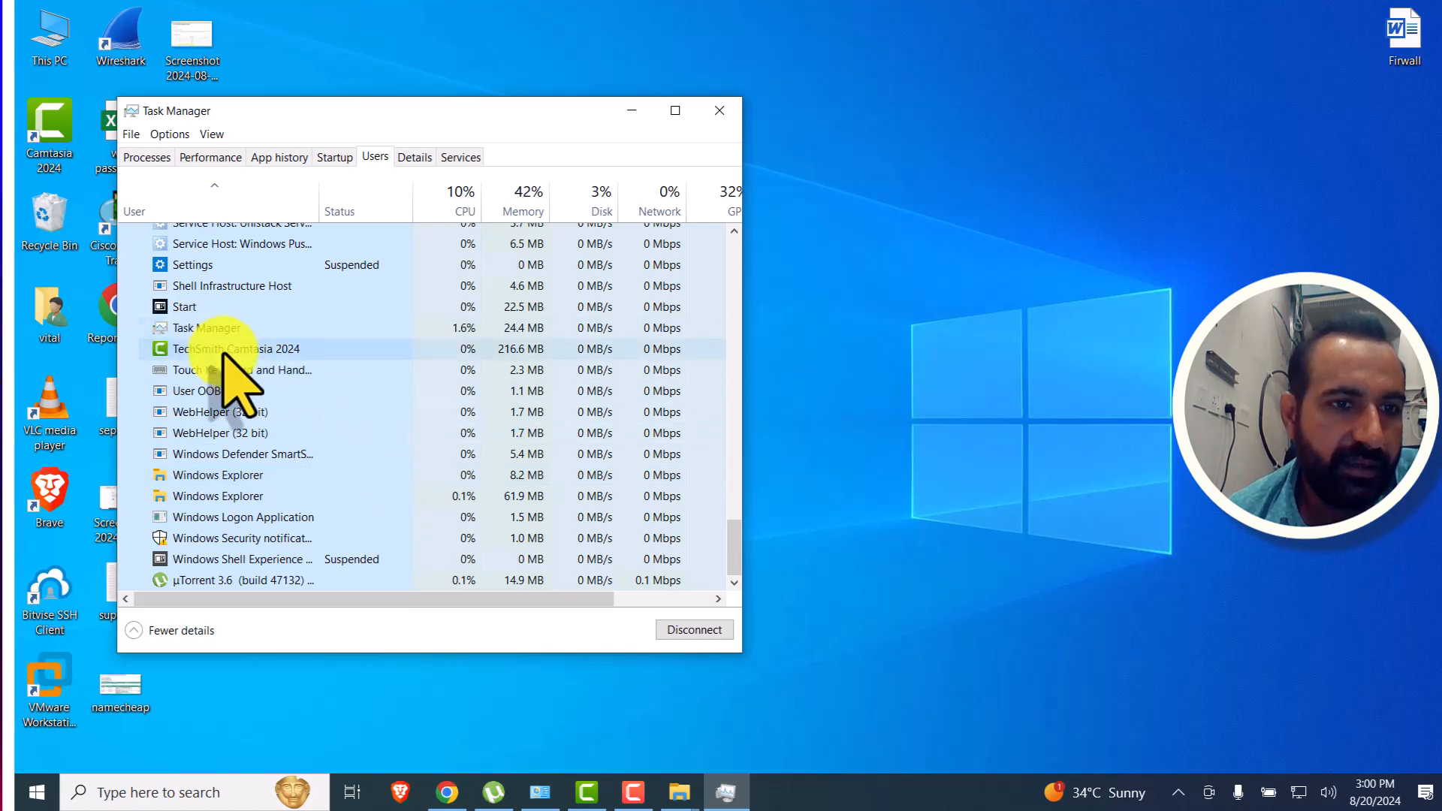
{"action": "scroll", "coordinate": [305, 417], "scroll_direction": "up", "scroll_amount": 3}
{"action": "scroll", "coordinate": [319, 424], "scroll_direction": "up", "scroll_amount": 2}
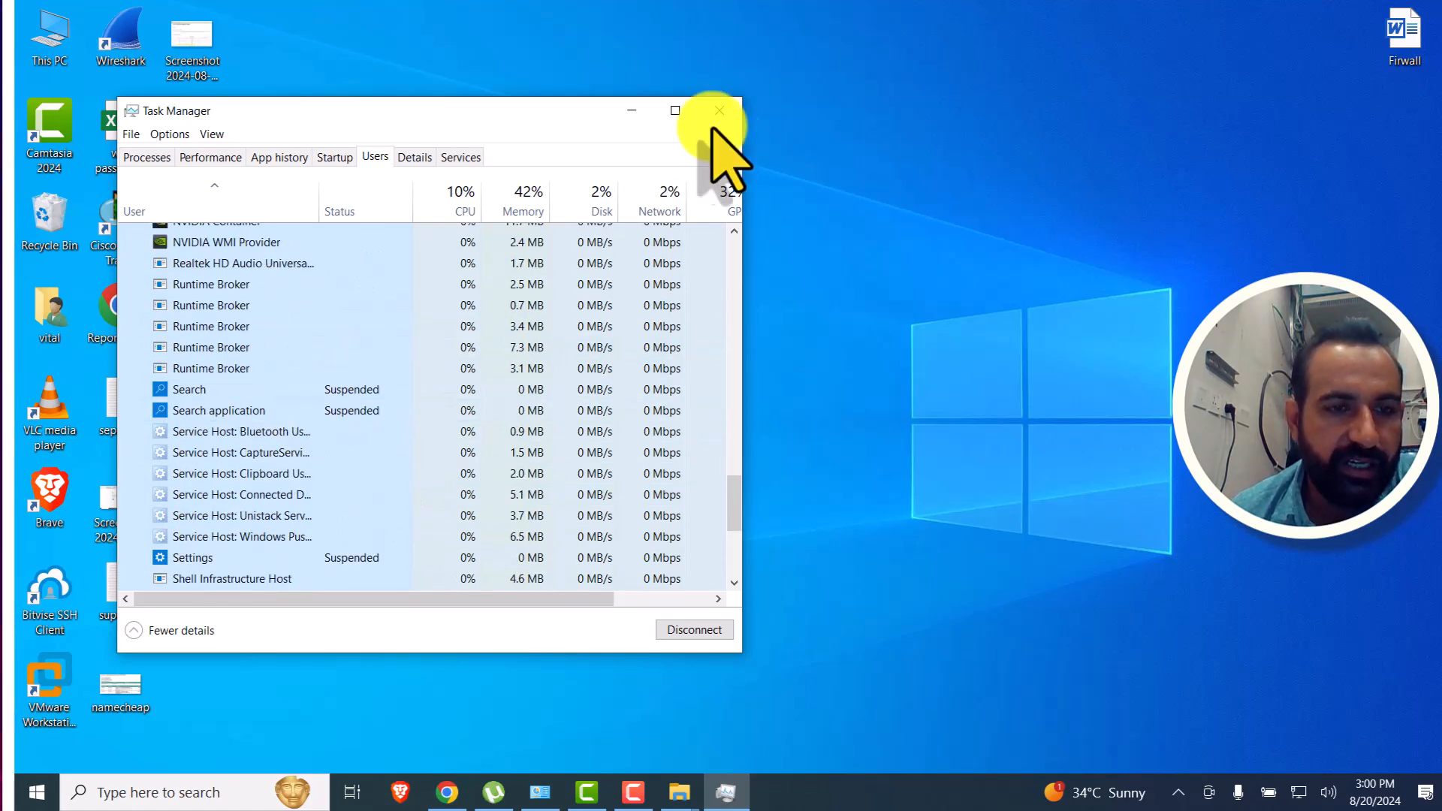
{"action": "left_click", "coordinate": [630, 119]}
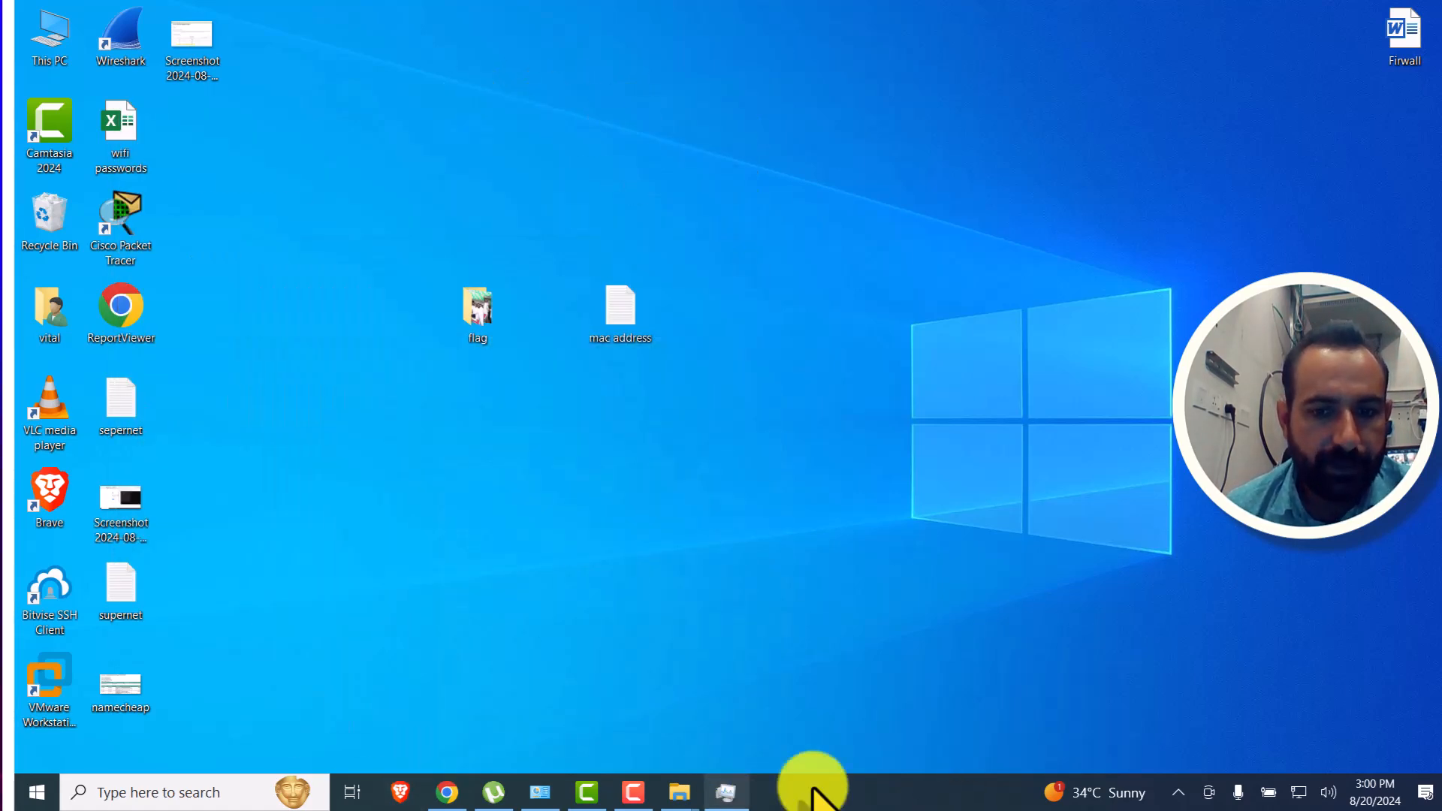
Step: Try to paste Veeam.Backup.Model.dll over the existing file in Endpoint Backup, cancel the copy, and close the folder window
{"action": "mouse_move", "coordinate": [661, 803]}
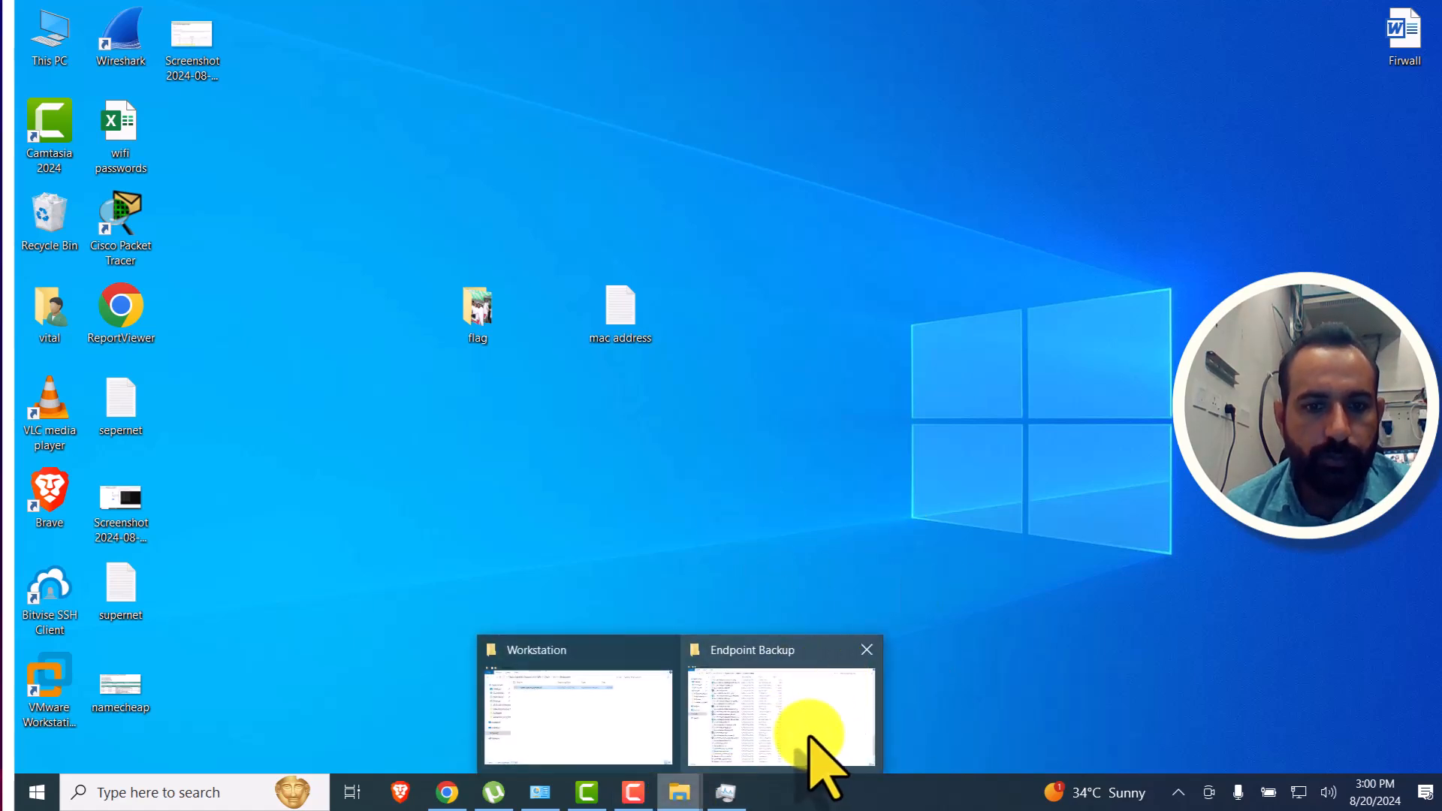
{"action": "left_click", "coordinate": [808, 732]}
{"action": "key", "text": "ctrl+v"}
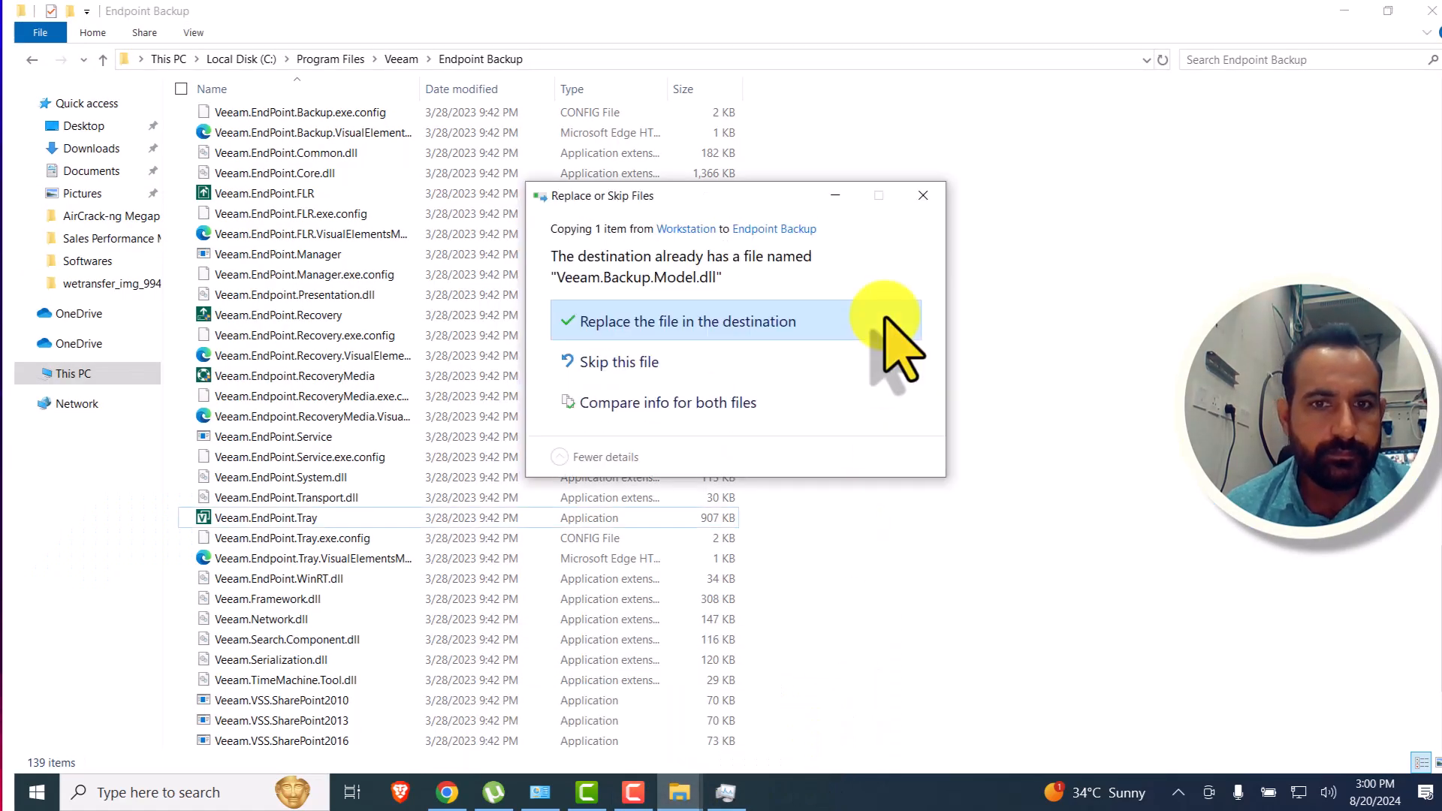
{"action": "left_click", "coordinate": [661, 239]}
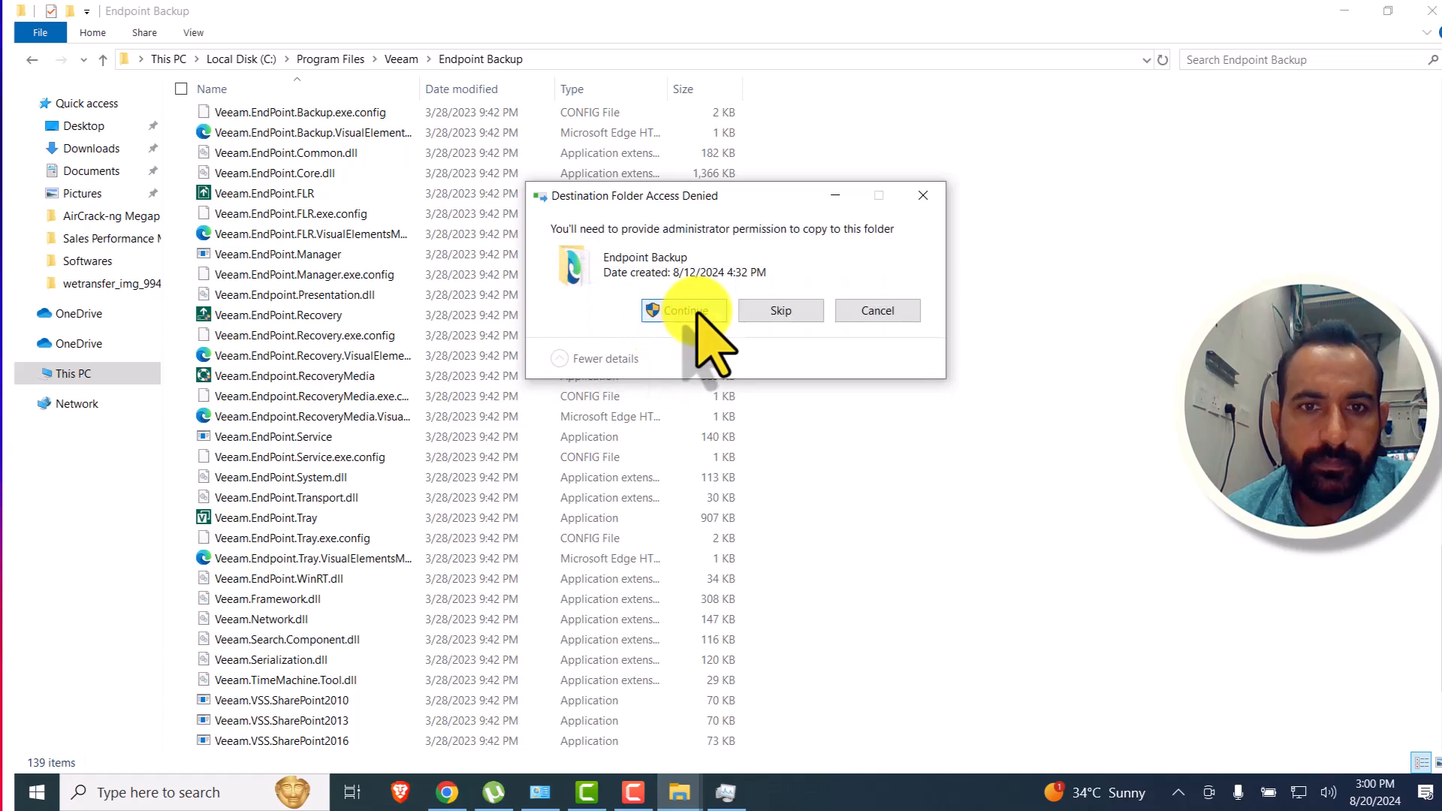
{"action": "left_click", "coordinate": [694, 312]}
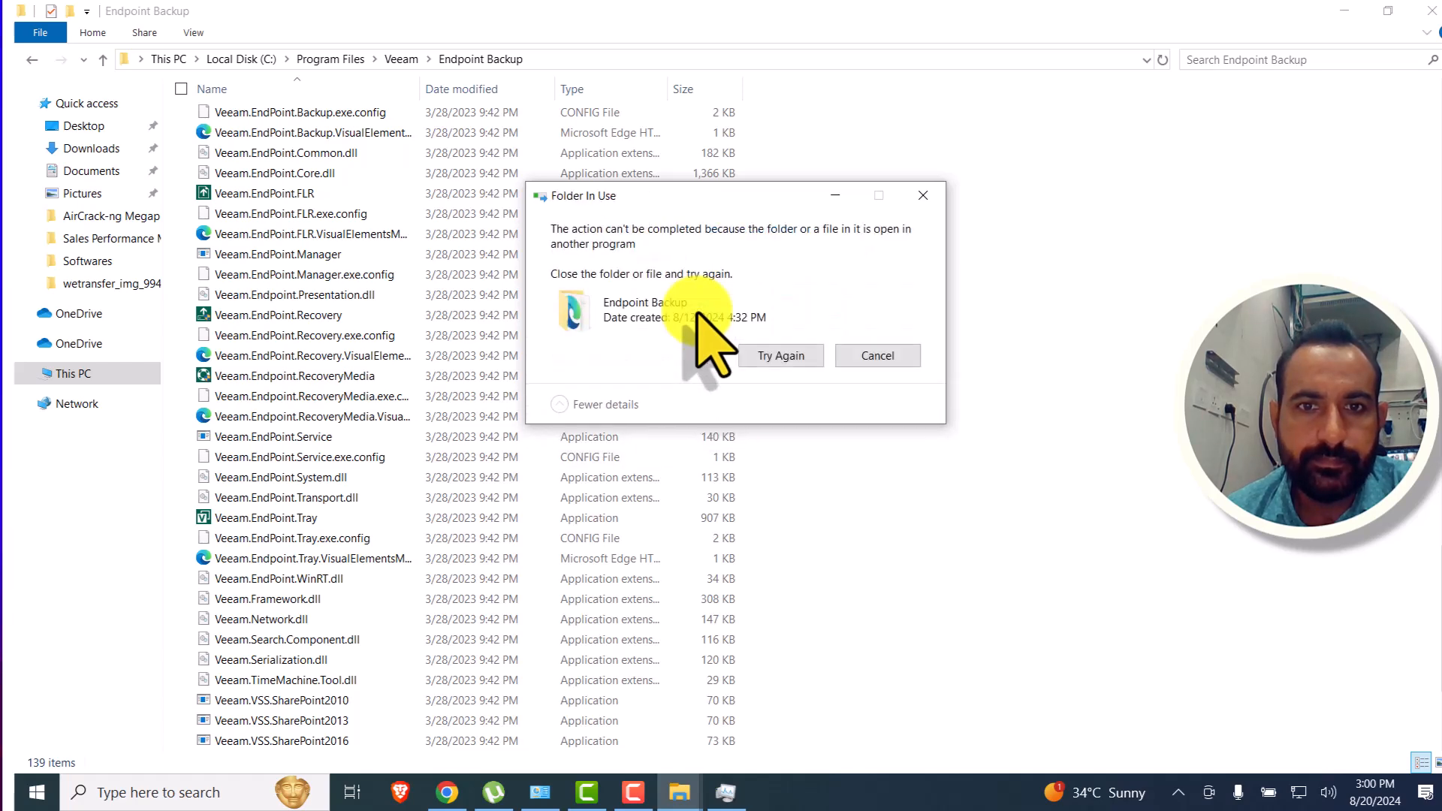
{"action": "left_click", "coordinate": [887, 353]}
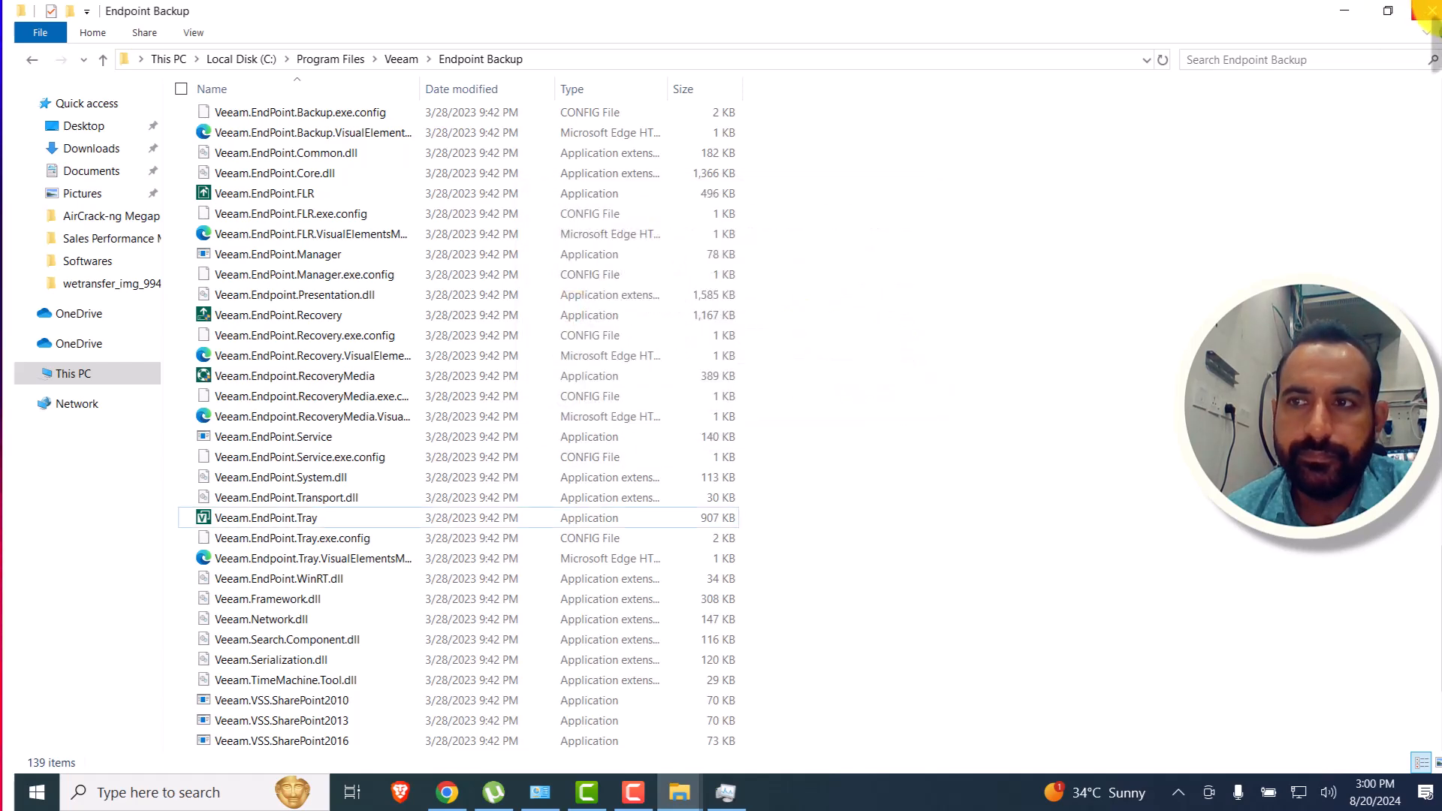
{"action": "left_click", "coordinate": [1432, 11]}
{"action": "right_click", "coordinate": [750, 219]}
{"action": "left_click", "coordinate": [686, 275]}
{"action": "right_click", "coordinate": [792, 168]}
{"action": "left_click", "coordinate": [751, 219]}
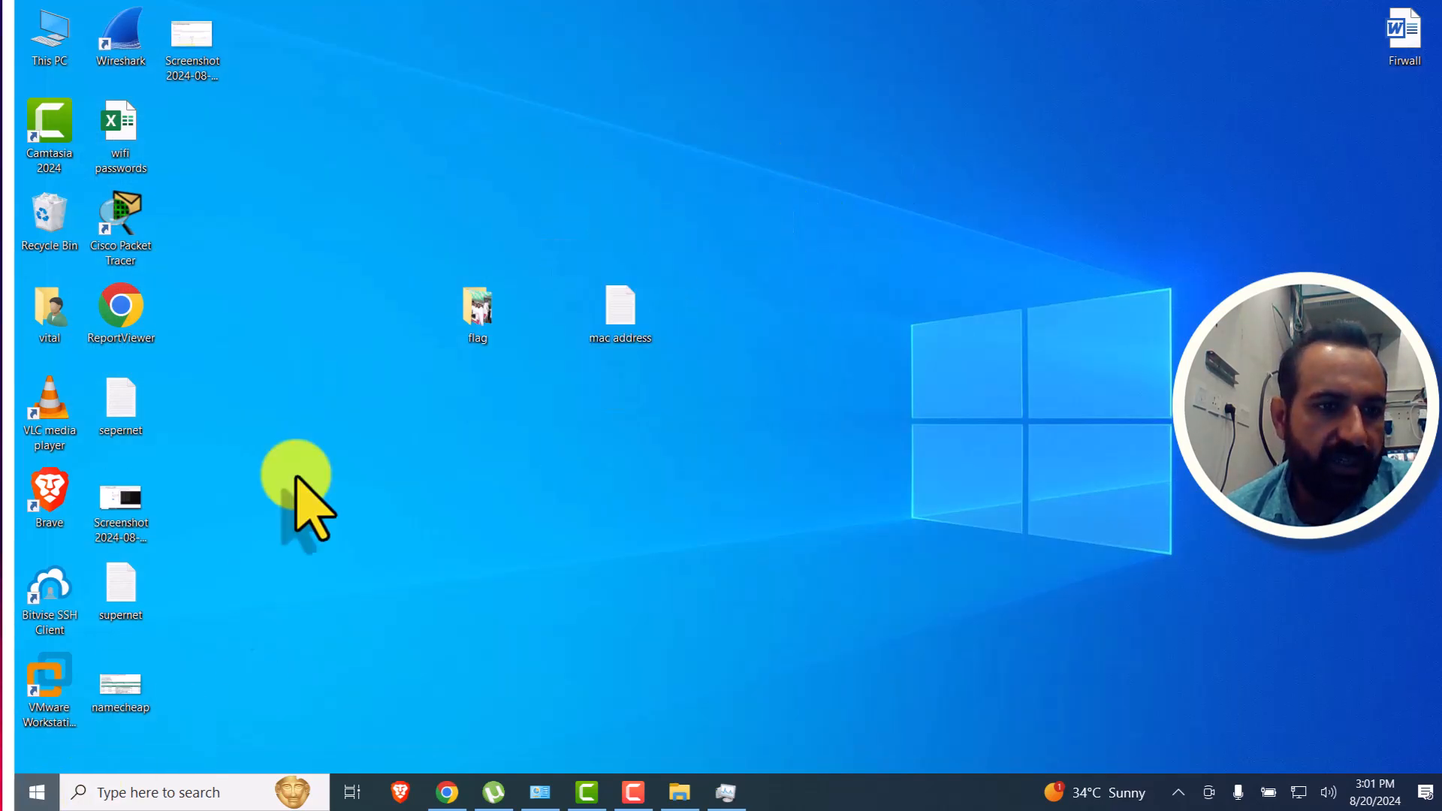
{"action": "key", "text": "super"}
{"action": "left_click", "coordinate": [38, 570]}
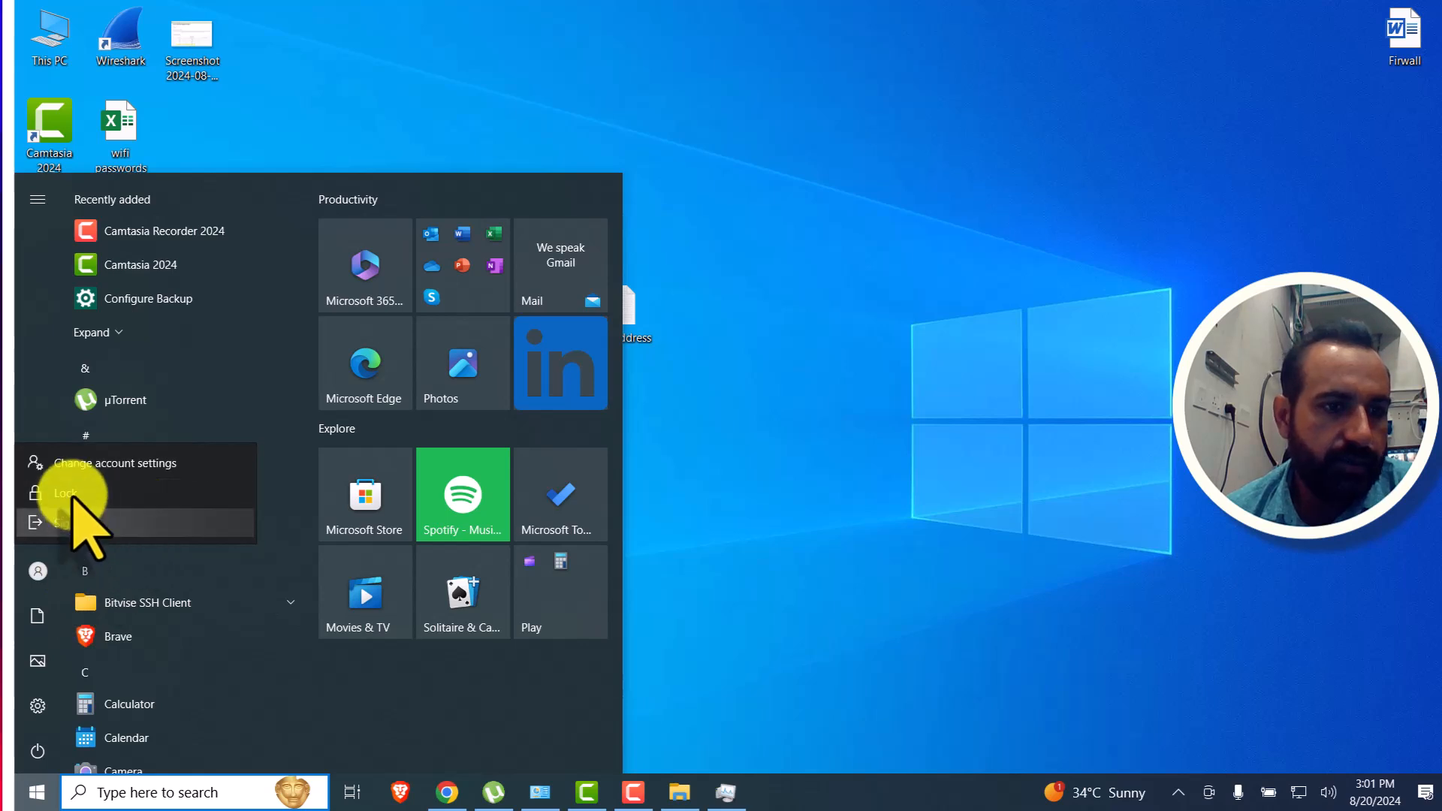
{"action": "left_click", "coordinate": [820, 371]}
{"action": "right_click", "coordinate": [682, 185]}
{"action": "left_click", "coordinate": [527, 247]}
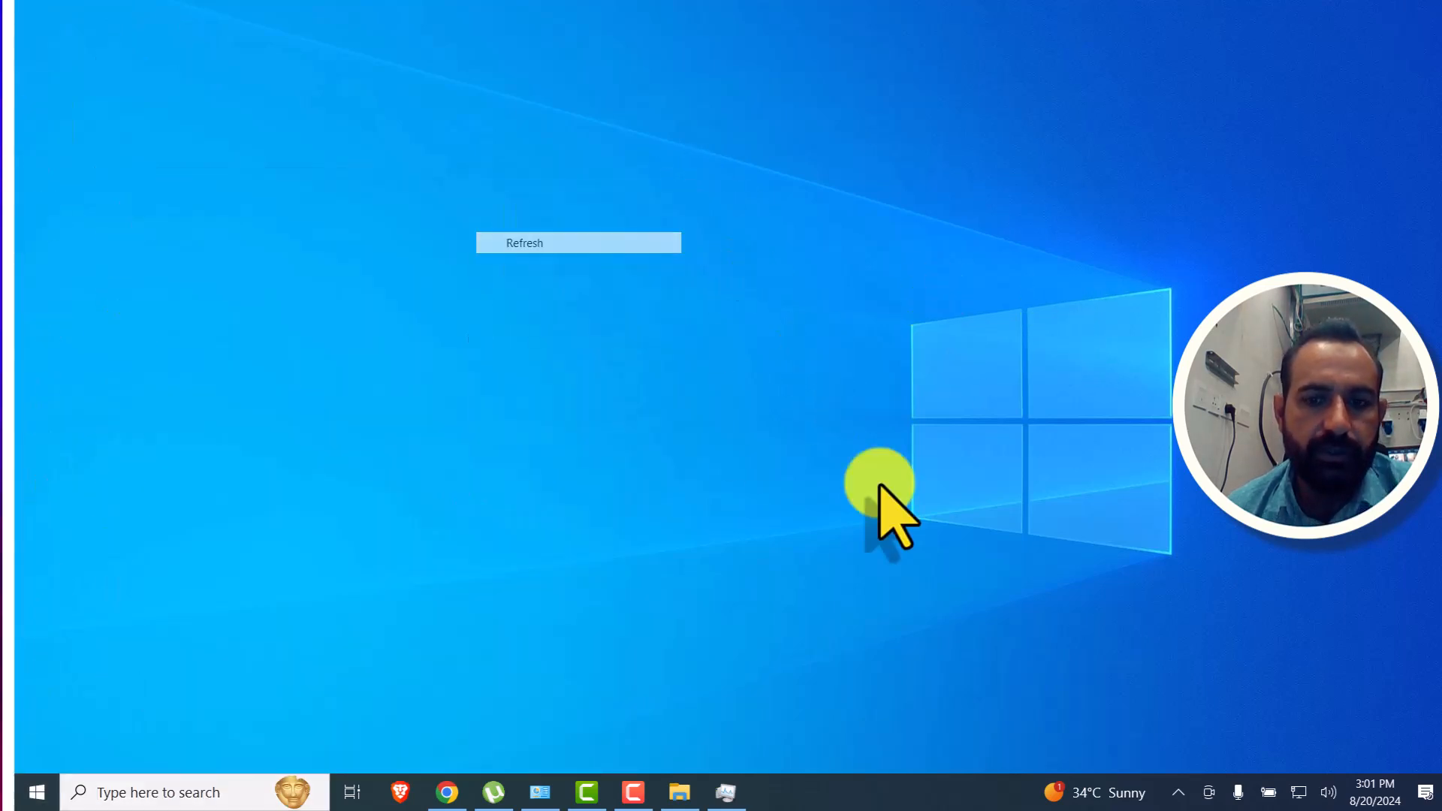
Step: Close Task Manager, open it again, and maximize its window
{"action": "left_click", "coordinate": [726, 792]}
{"action": "left_click", "coordinate": [723, 106]}
{"action": "right_click", "coordinate": [847, 781]}
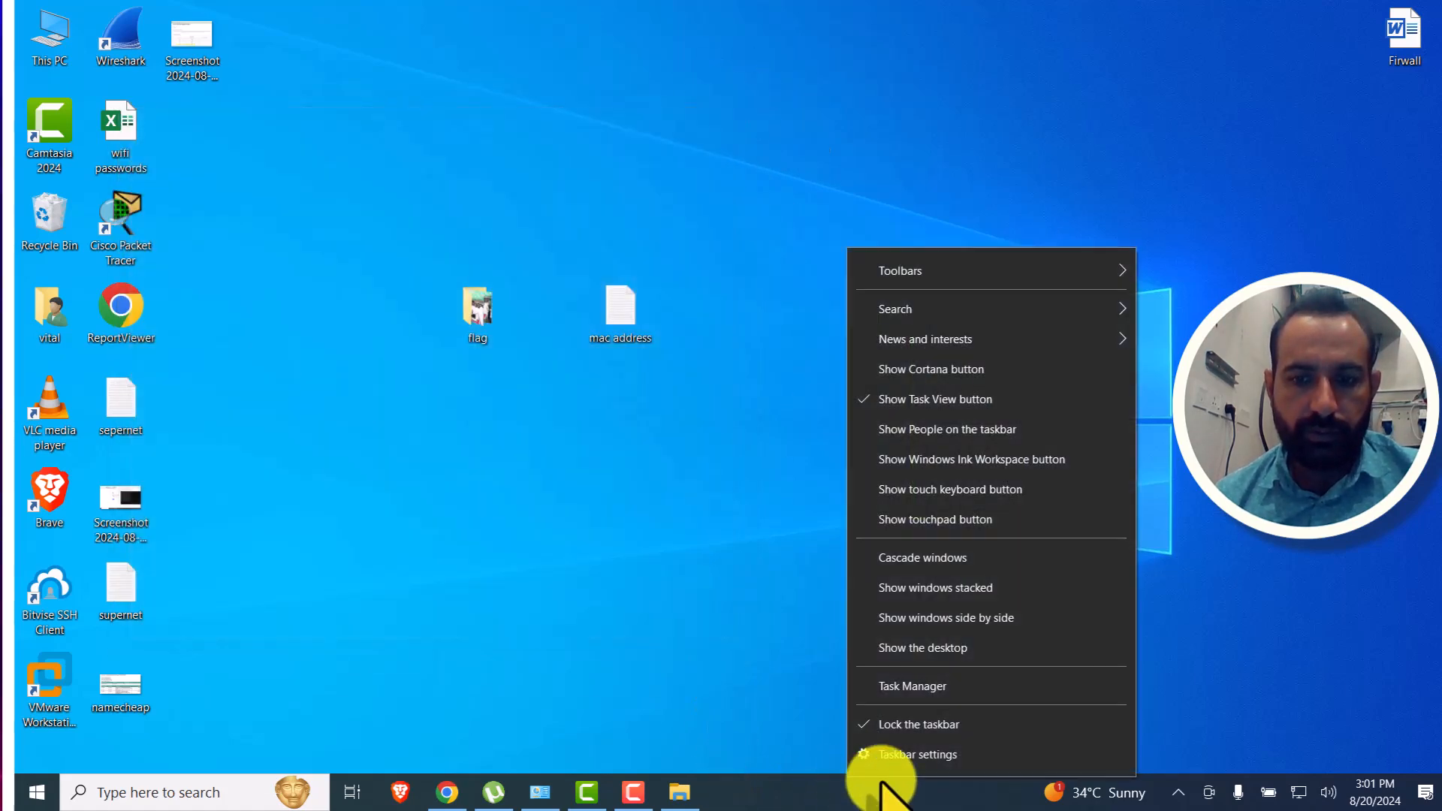
{"action": "left_click", "coordinate": [948, 685]}
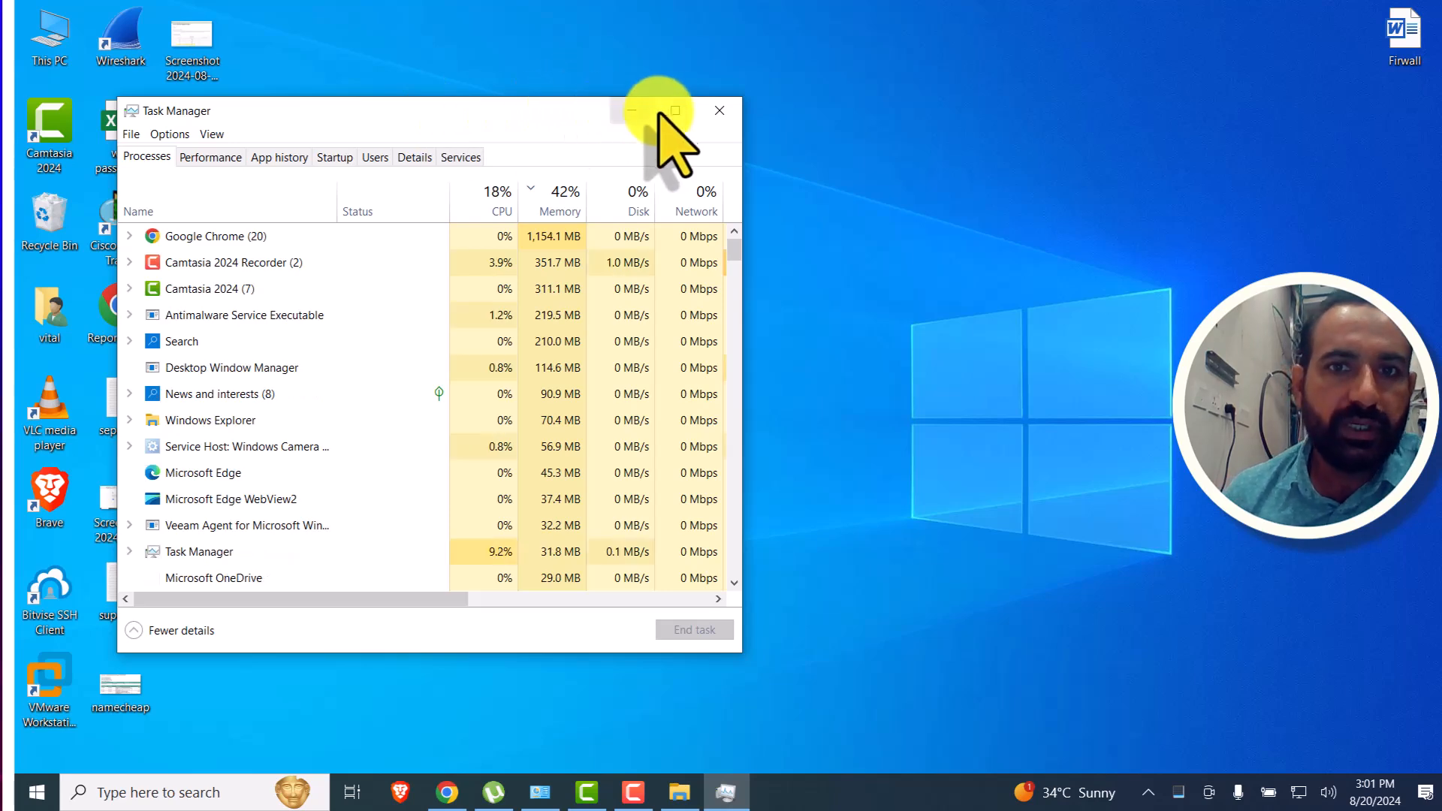
{"action": "left_click", "coordinate": [675, 110]}
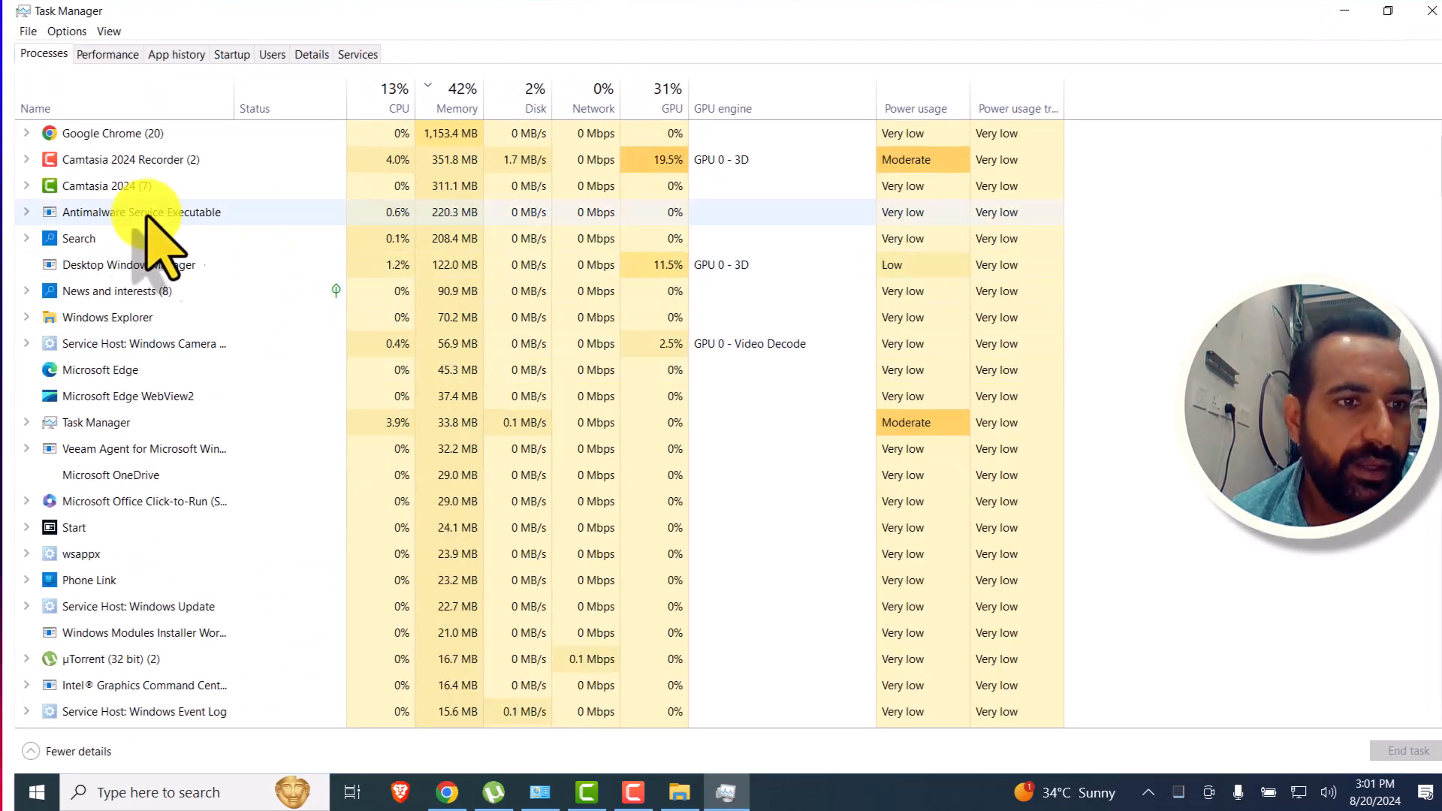
Step: Examine the full Task Manager process list from the first to the last entry for running Veeam processes
{"action": "left_click", "coordinate": [115, 347]}
{"action": "key", "text": "Down"}
{"action": "key", "text": "Down"}
{"action": "key", "text": "Down"}
{"action": "key", "text": "Down"}
{"action": "key", "text": "Down"}
{"action": "key", "text": "Down"}
{"action": "key", "text": "Down"}
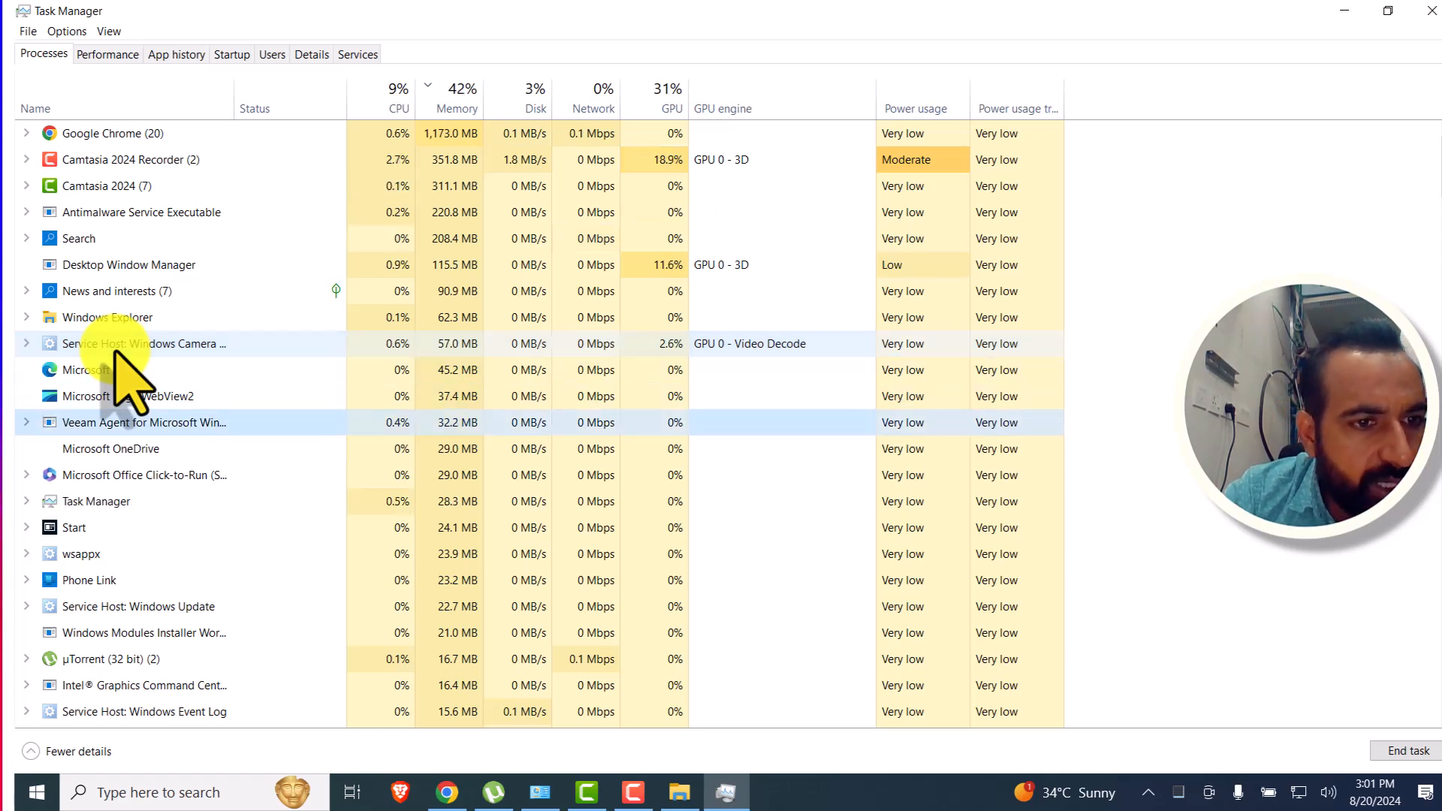
{"action": "key", "text": "Down"}
{"action": "key", "text": "Down"}
{"action": "key", "text": "Down"}
{"action": "key", "text": "Down"}
{"action": "key", "text": "Down"}
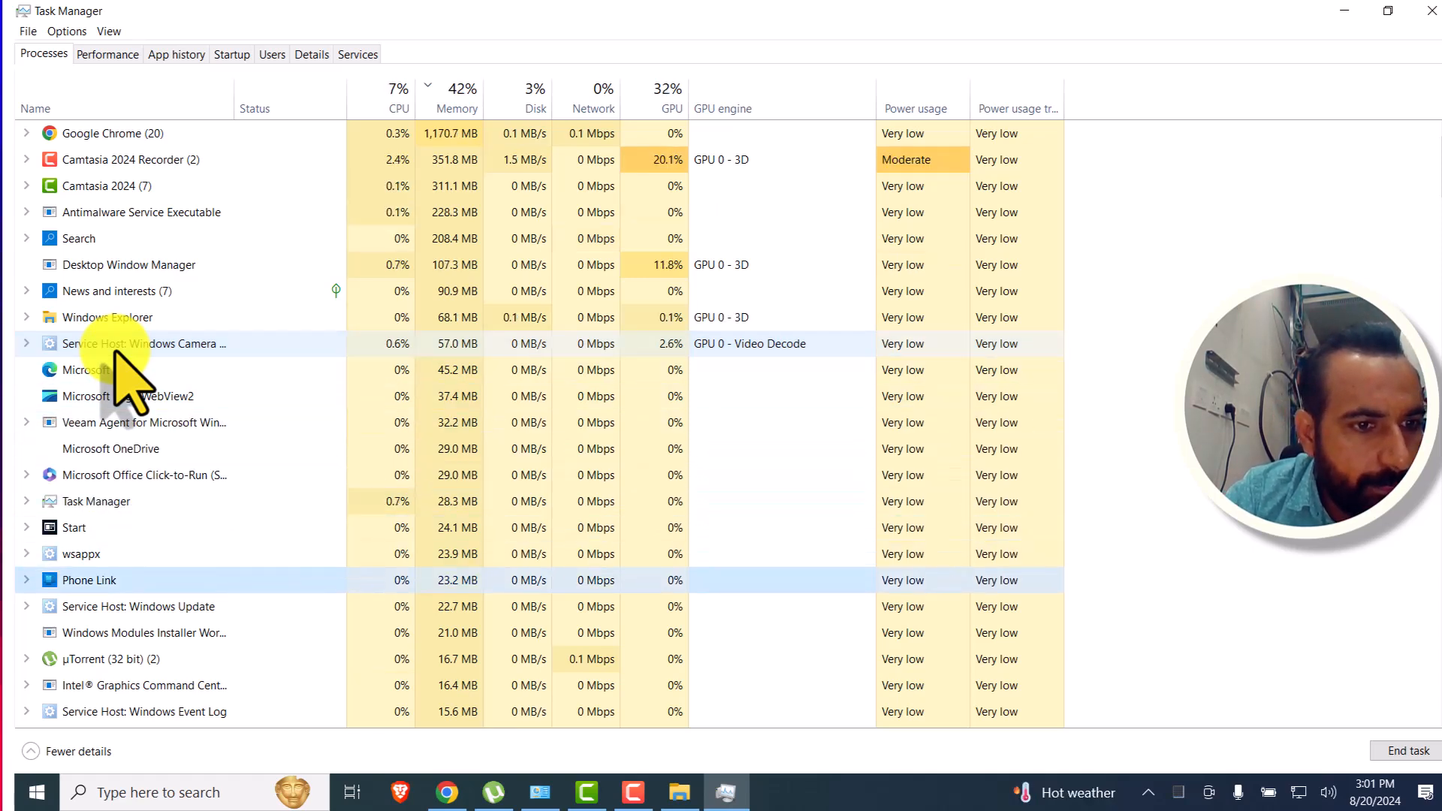
{"action": "key", "text": "Down"}
{"action": "key", "text": "Down"}
{"action": "key", "text": "Down"}
{"action": "key", "text": "Down"}
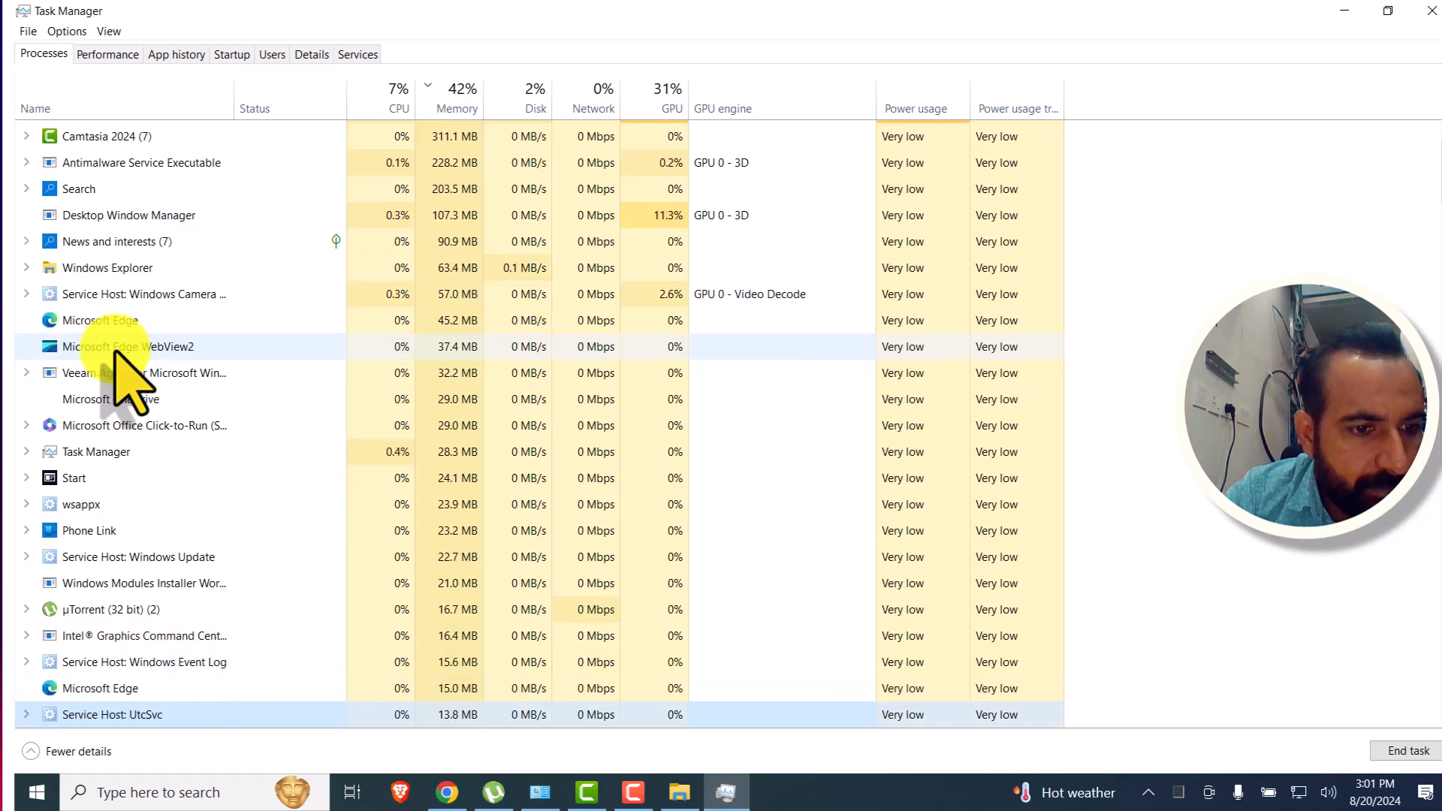
{"action": "key", "text": "Down"}
{"action": "key", "text": "Down"}
{"action": "key", "text": "Down"}
{"action": "key", "text": "Down"}
{"action": "key", "text": "Down"}
{"action": "key", "text": "Down"}
{"action": "key", "text": "Down"}
{"action": "key", "text": "Down"}
{"action": "key", "text": "Down"}
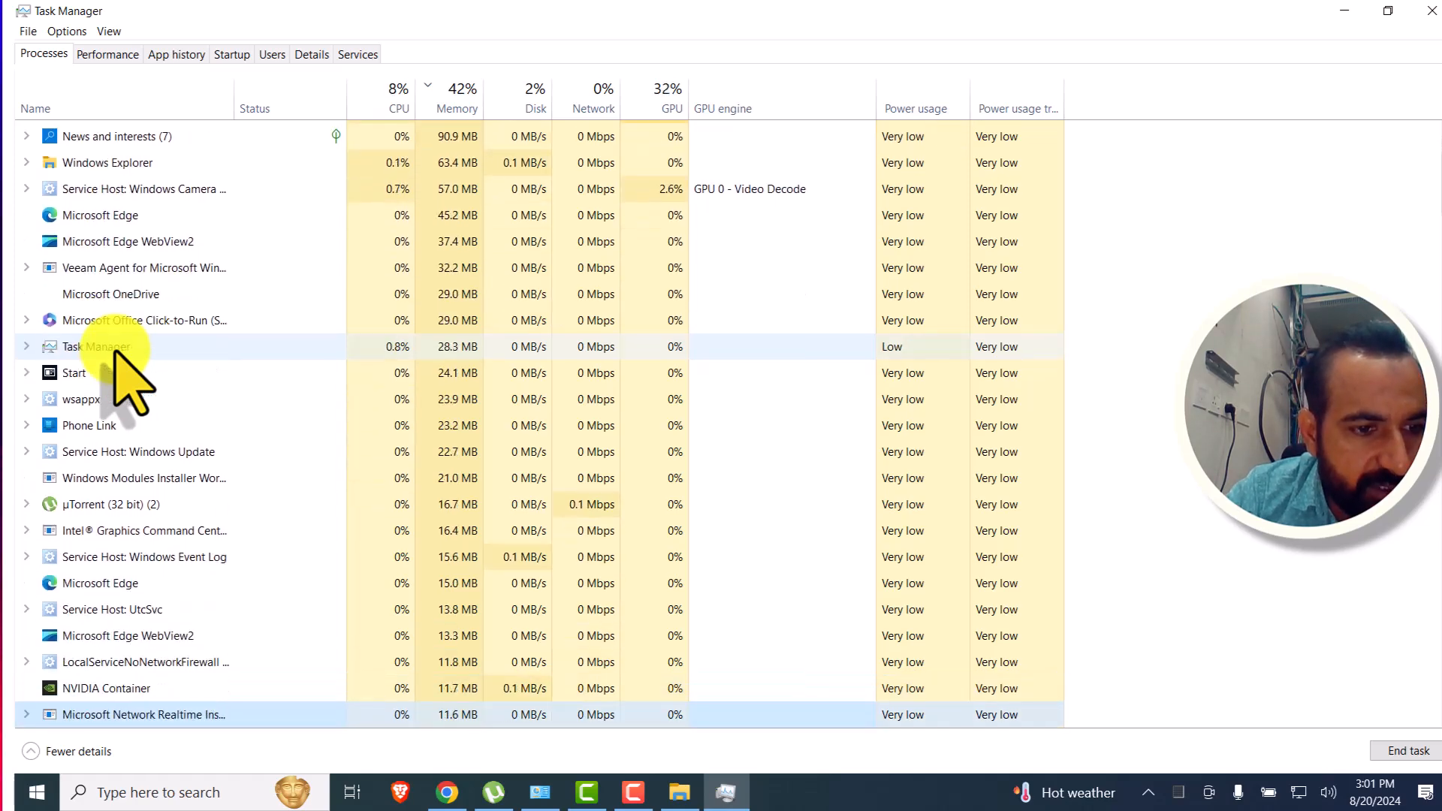
{"action": "key", "text": "Down"}
{"action": "key", "text": "Down"}
{"action": "key", "text": "Down"}
{"action": "key", "text": "Down"}
{"action": "key", "text": "Down"}
{"action": "key", "text": "Down"}
{"action": "key", "text": "Down"}
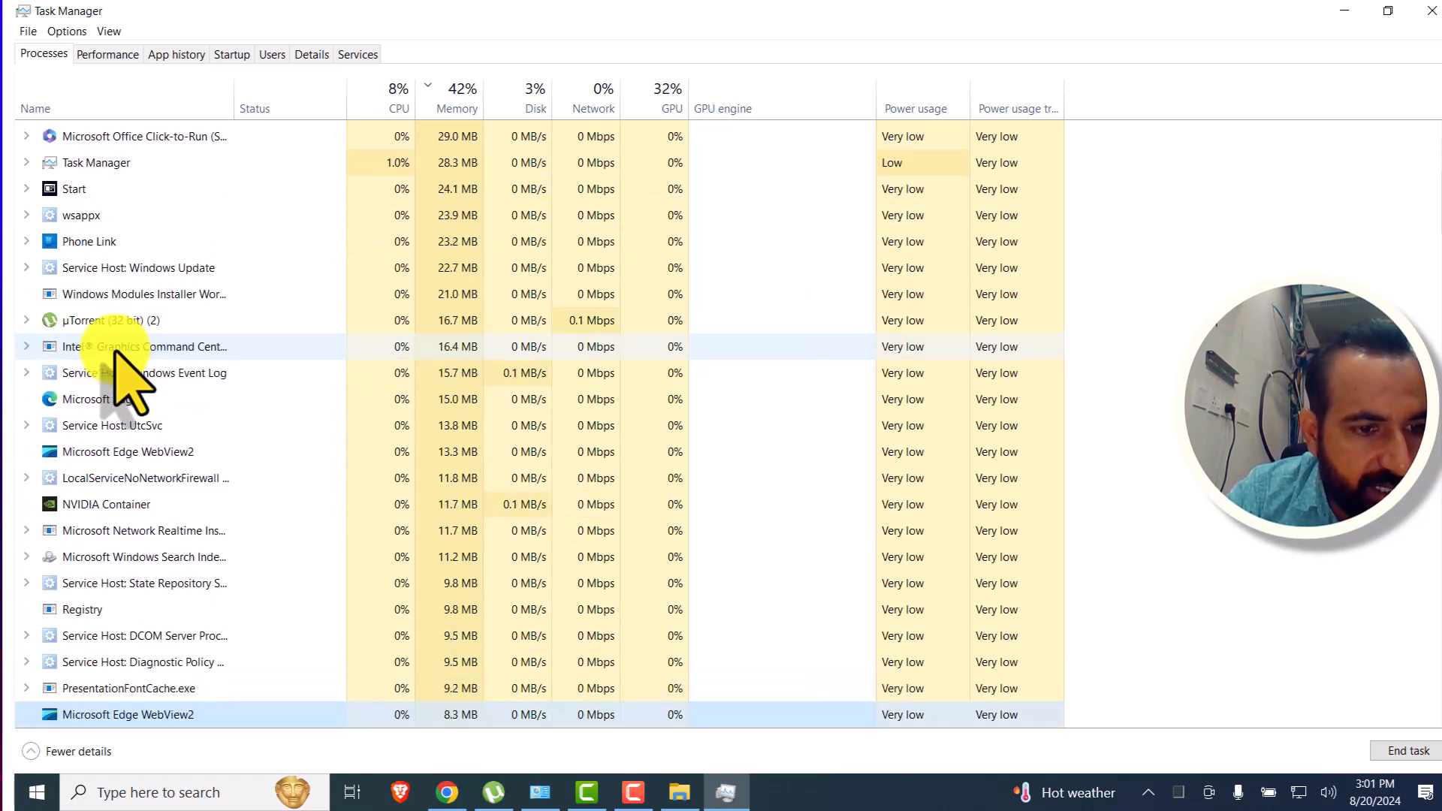
{"action": "key", "text": "Down"}
{"action": "key", "text": "Down"}
{"action": "key", "text": "Down"}
{"action": "key", "text": "Down"}
{"action": "key", "text": "Down"}
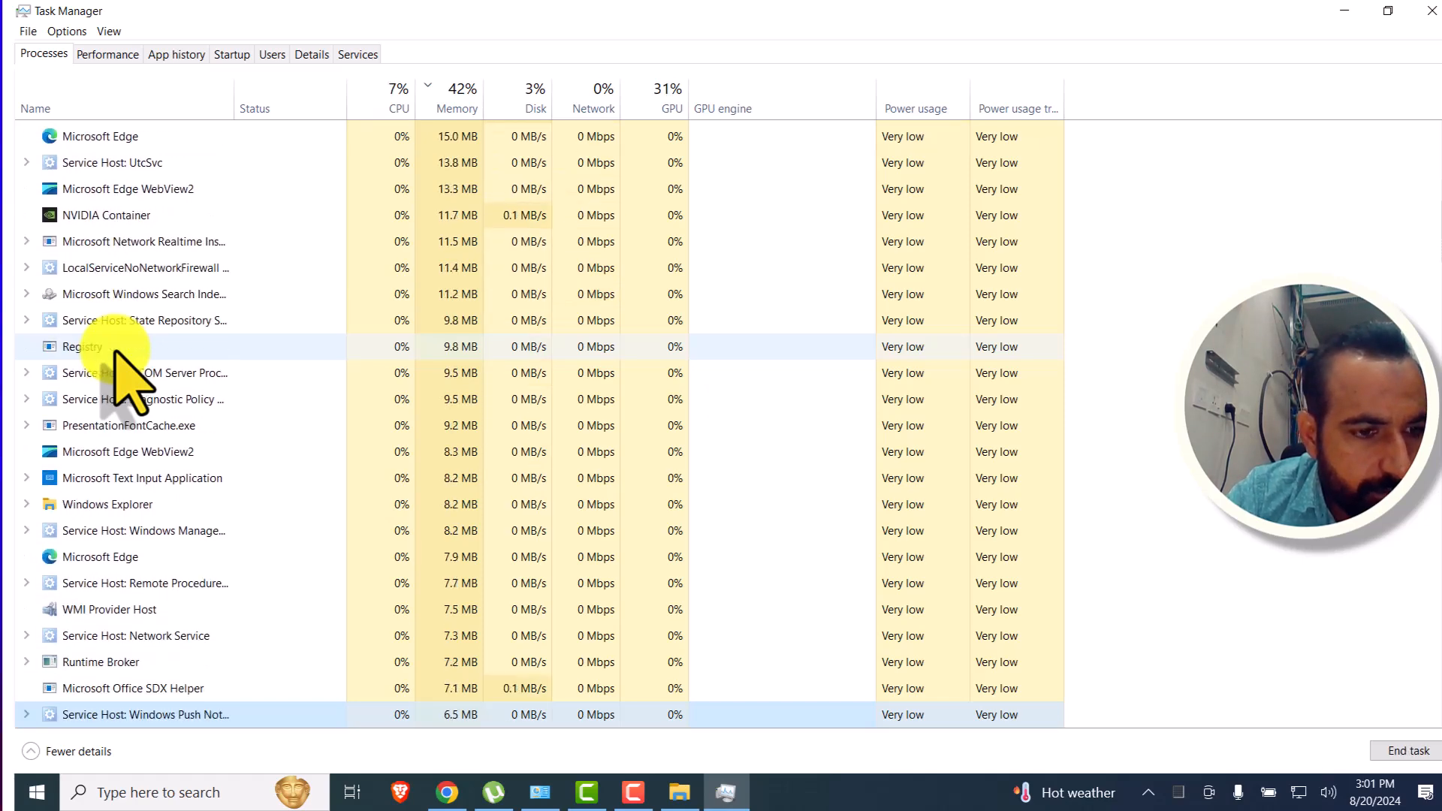
{"action": "key", "text": "Down"}
{"action": "key", "text": "Down"}
{"action": "key", "text": "Down"}
{"action": "key", "text": "Down"}
{"action": "key", "text": "Down"}
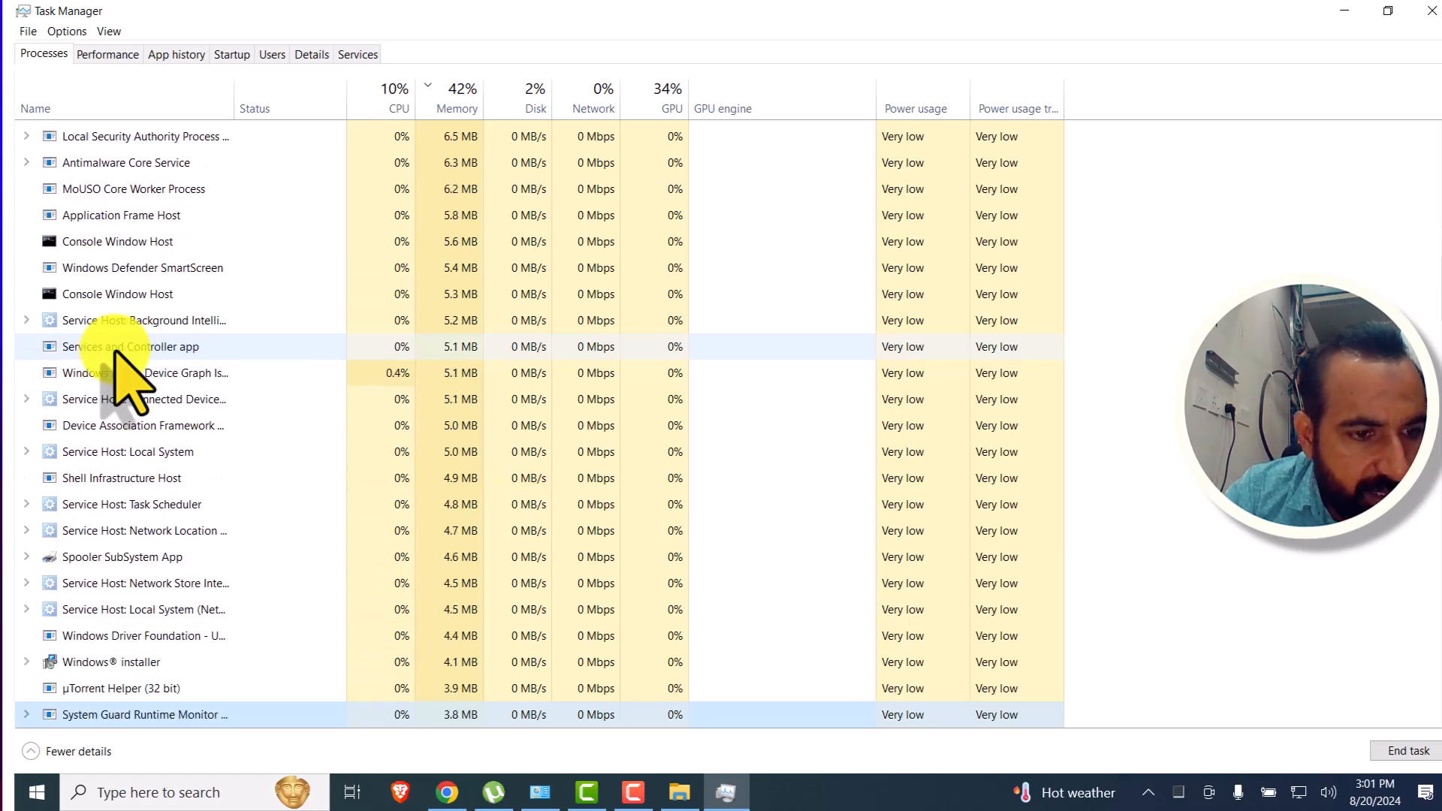
{"action": "key", "text": "Down"}
{"action": "key", "text": "Down"}
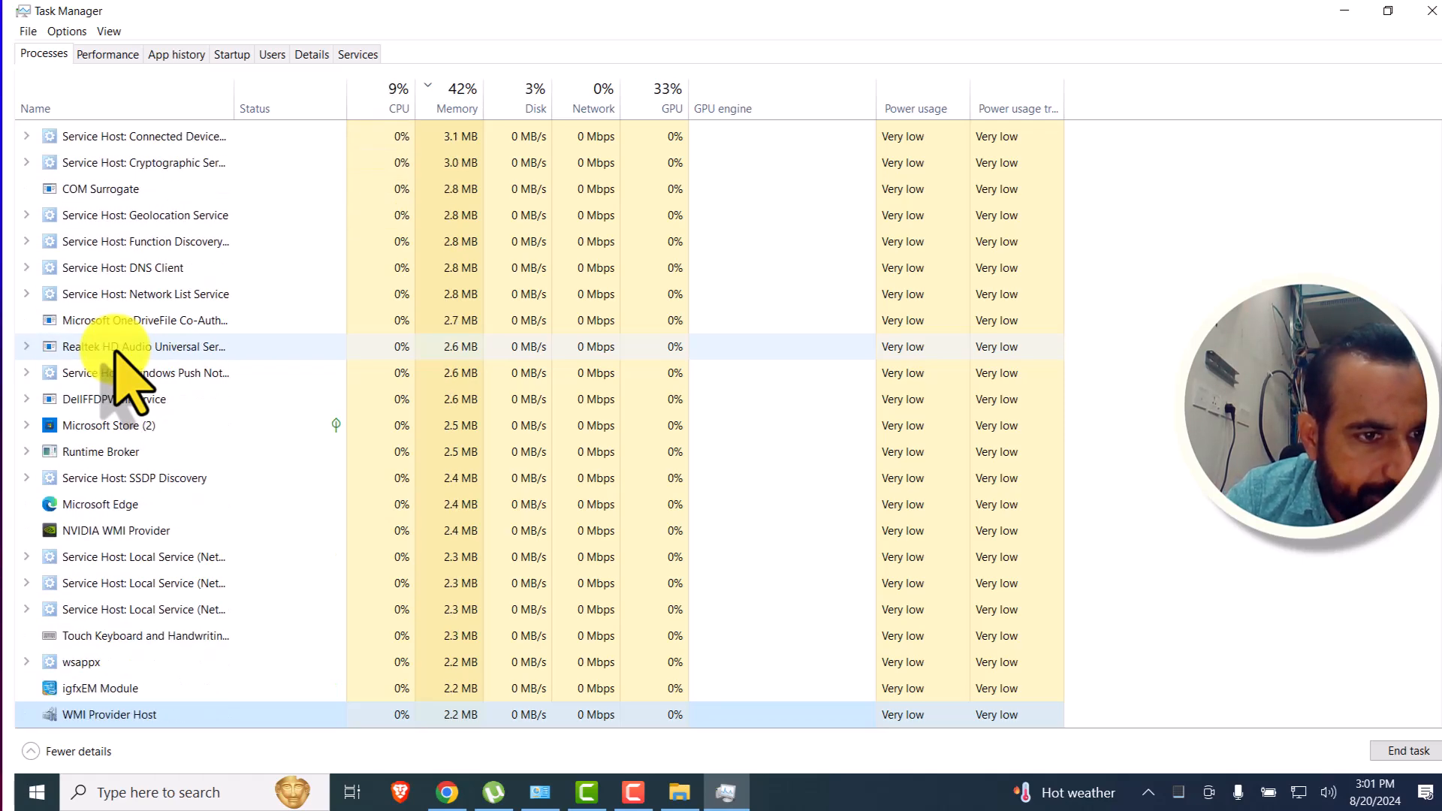
{"action": "key", "text": "Up"}
{"action": "key", "text": "Down"}
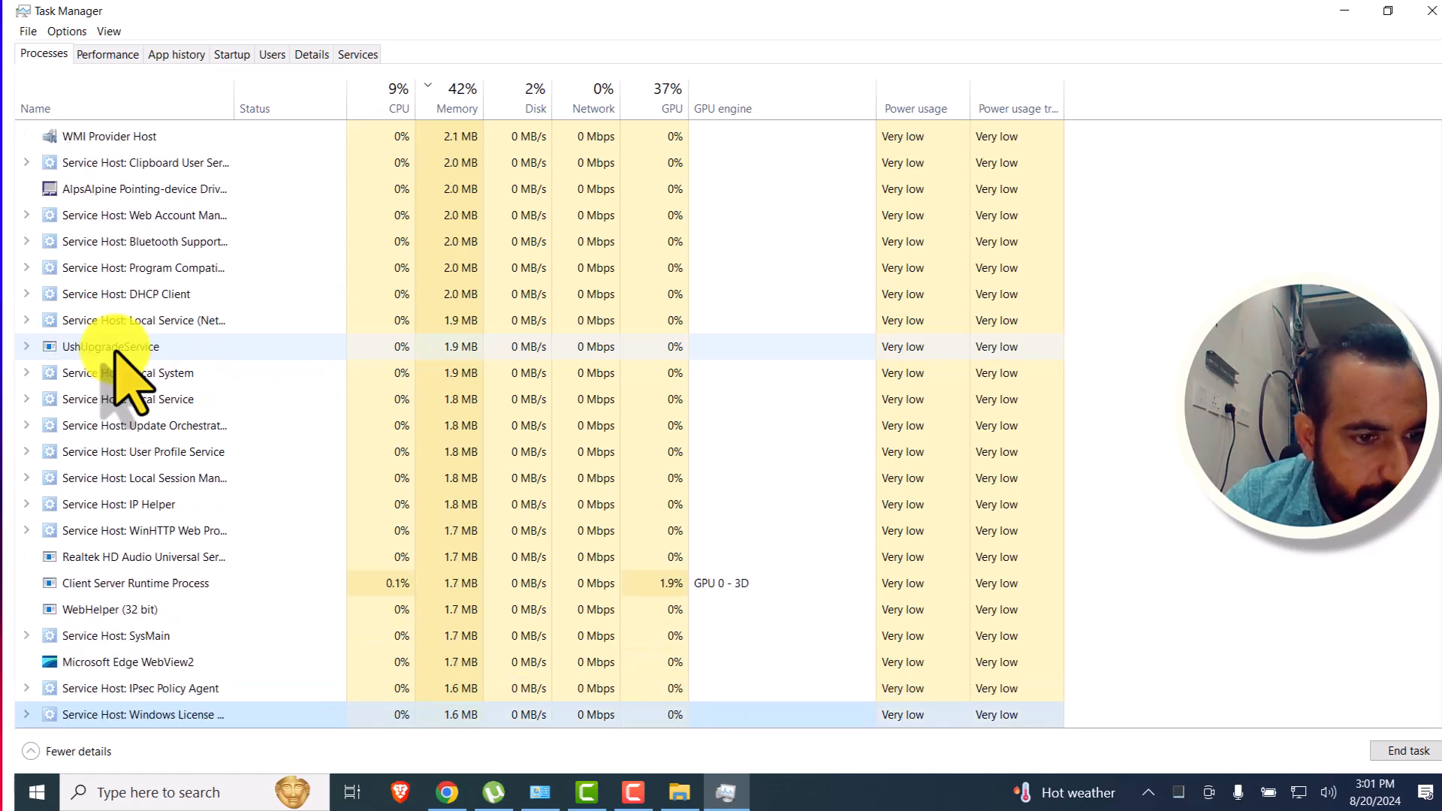
{"action": "key", "text": "Down"}
{"action": "key", "text": "Down"}
{"action": "key", "text": "Down"}
{"action": "key", "text": "Down"}
{"action": "key", "text": "Down"}
{"action": "key", "text": "Down"}
{"action": "key", "text": "Down"}
{"action": "key", "text": "Down"}
{"action": "key", "text": "Down"}
{"action": "key", "text": "Down"}
{"action": "key", "text": "Down"}
{"action": "key", "text": "Down"}
{"action": "key", "text": "Down"}
{"action": "key", "text": "Down"}
{"action": "key", "text": "Down"}
{"action": "key", "text": "Down"}
{"action": "key", "text": "Down"}
{"action": "key", "text": "Down"}
{"action": "key", "text": "Down"}
{"action": "key", "text": "Down"}
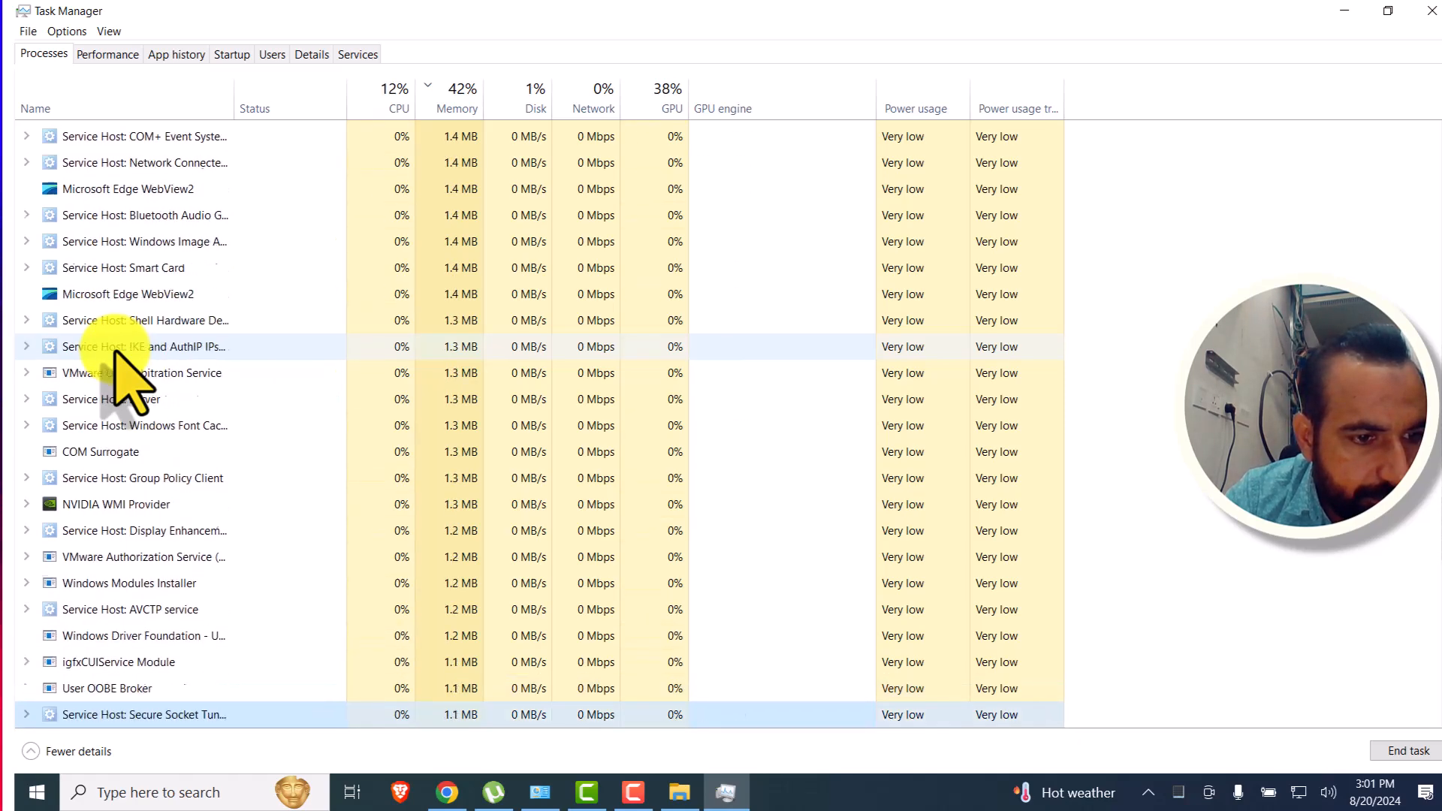
{"action": "key", "text": "Down"}
{"action": "key", "text": "Down"}
{"action": "key", "text": "Down"}
{"action": "key", "text": "Down"}
{"action": "key", "text": "Down"}
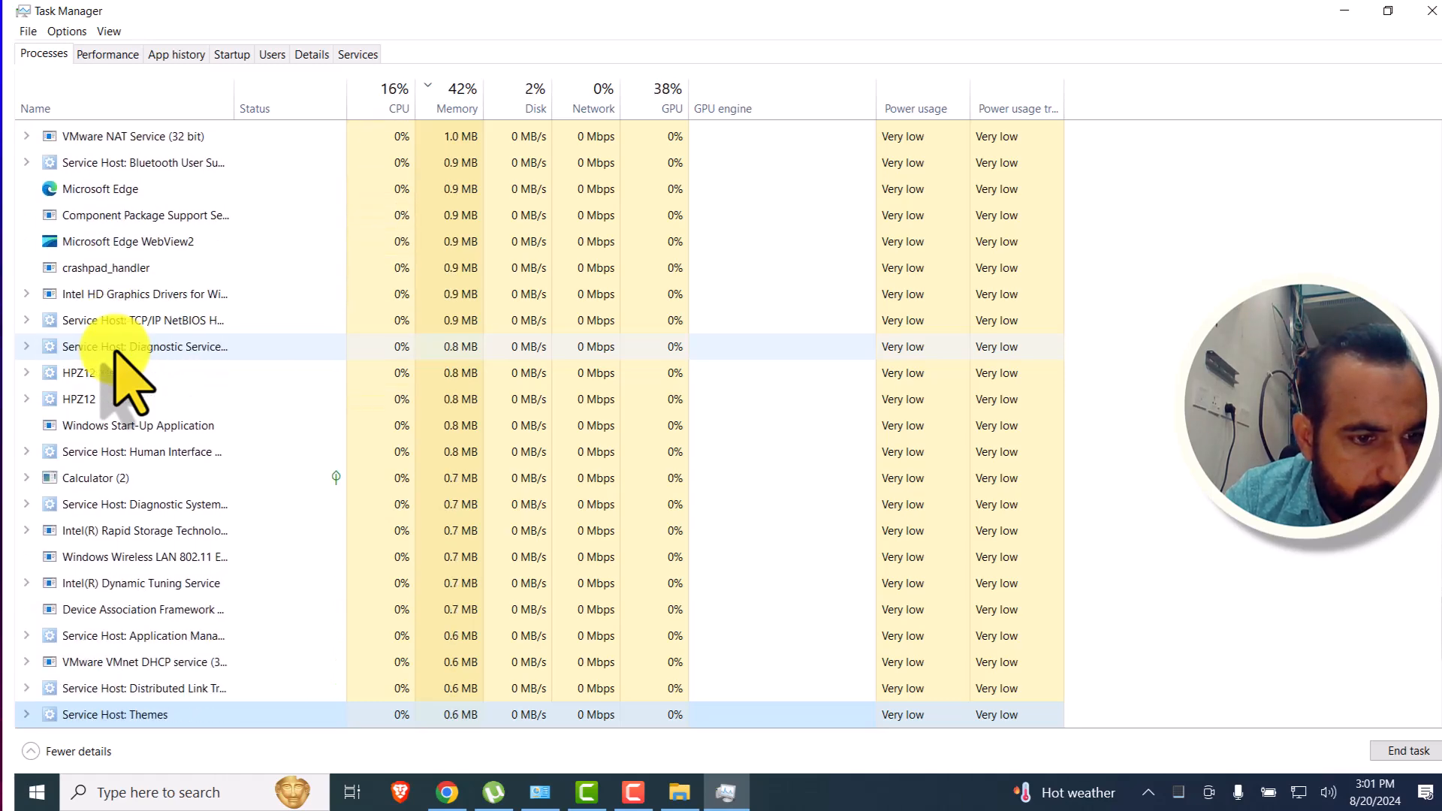
{"action": "key", "text": "Up"}
{"action": "key", "text": "Up"}
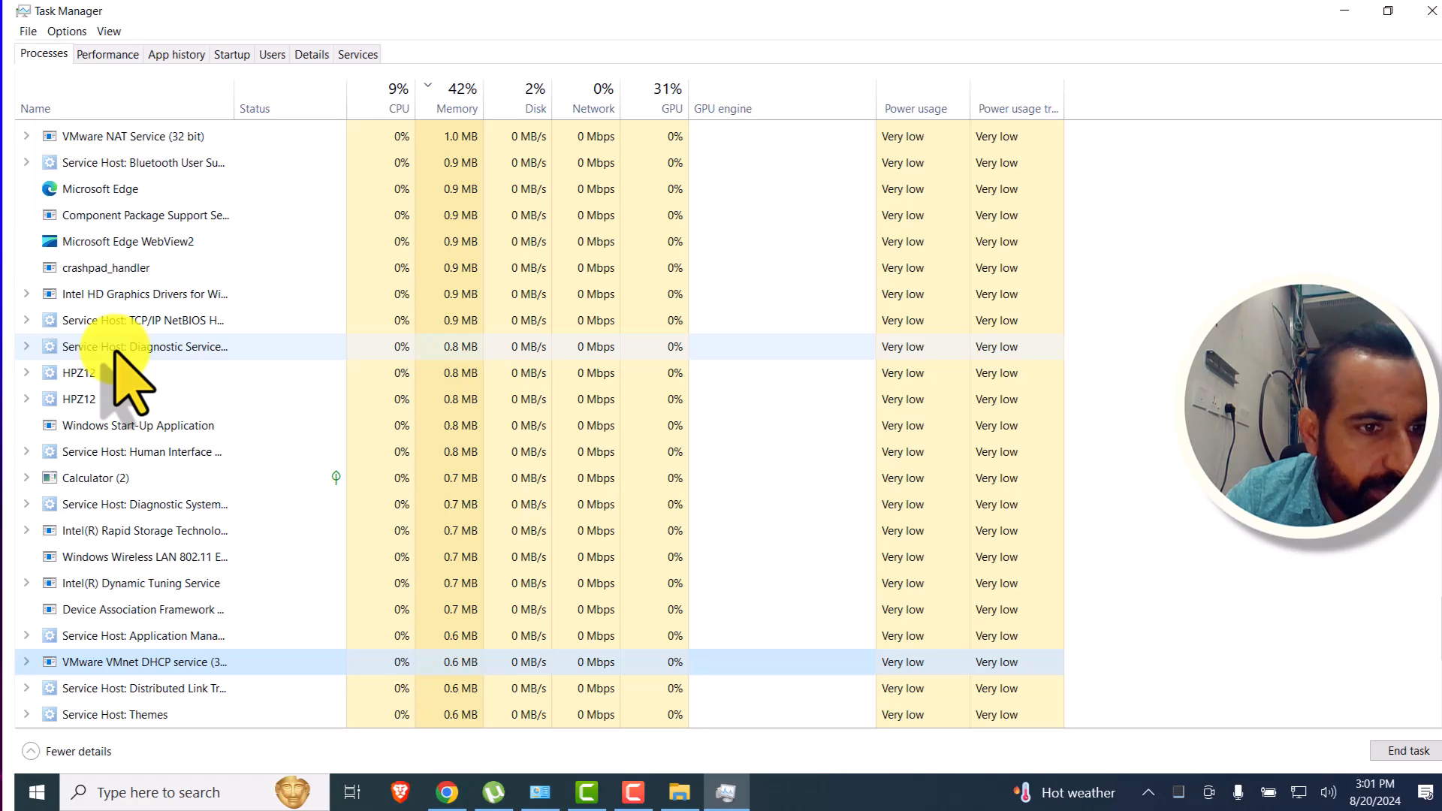
{"action": "key", "text": "Down"}
{"action": "key", "text": "Down"}
{"action": "key", "text": "Down"}
{"action": "key", "text": "Down"}
{"action": "key", "text": "Down"}
{"action": "key", "text": "Down"}
{"action": "key", "text": "Down"}
{"action": "key", "text": "Down"}
{"action": "key", "text": "Down"}
{"action": "key", "text": "Down"}
{"action": "key", "text": "Down"}
{"action": "key", "text": "Down"}
{"action": "key", "text": "Down"}
{"action": "key", "text": "Down"}
{"action": "key", "text": "Down"}
{"action": "key", "text": "Down"}
{"action": "key", "text": "Down"}
{"action": "key", "text": "Down"}
{"action": "key", "text": "Down"}
{"action": "key", "text": "Down"}
{"action": "key", "text": "Down"}
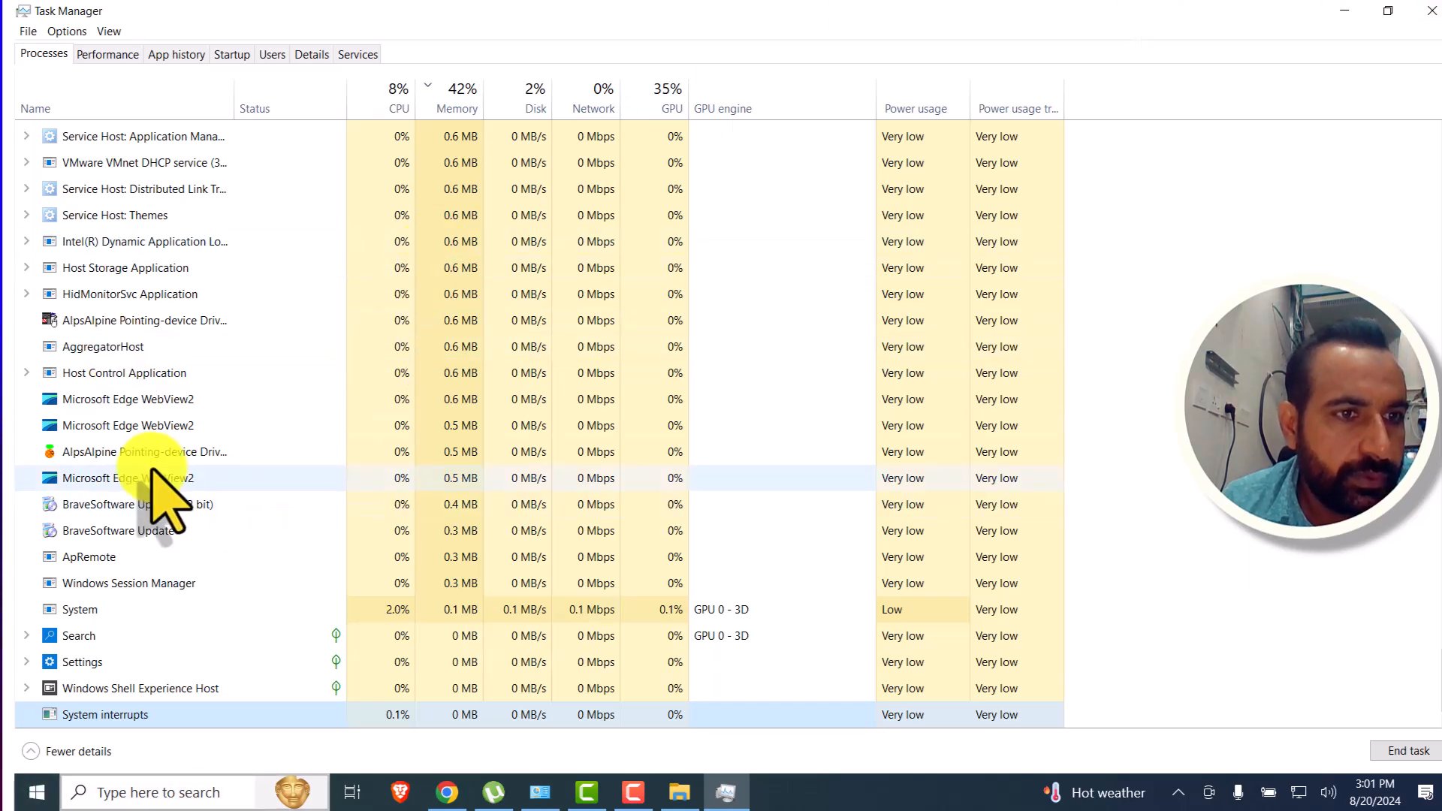
Step: Find the Veeam Agent for Microsoft Windows process in the list and end its task
{"action": "key", "text": "Tab"}
{"action": "right_click", "coordinate": [67, 401]}
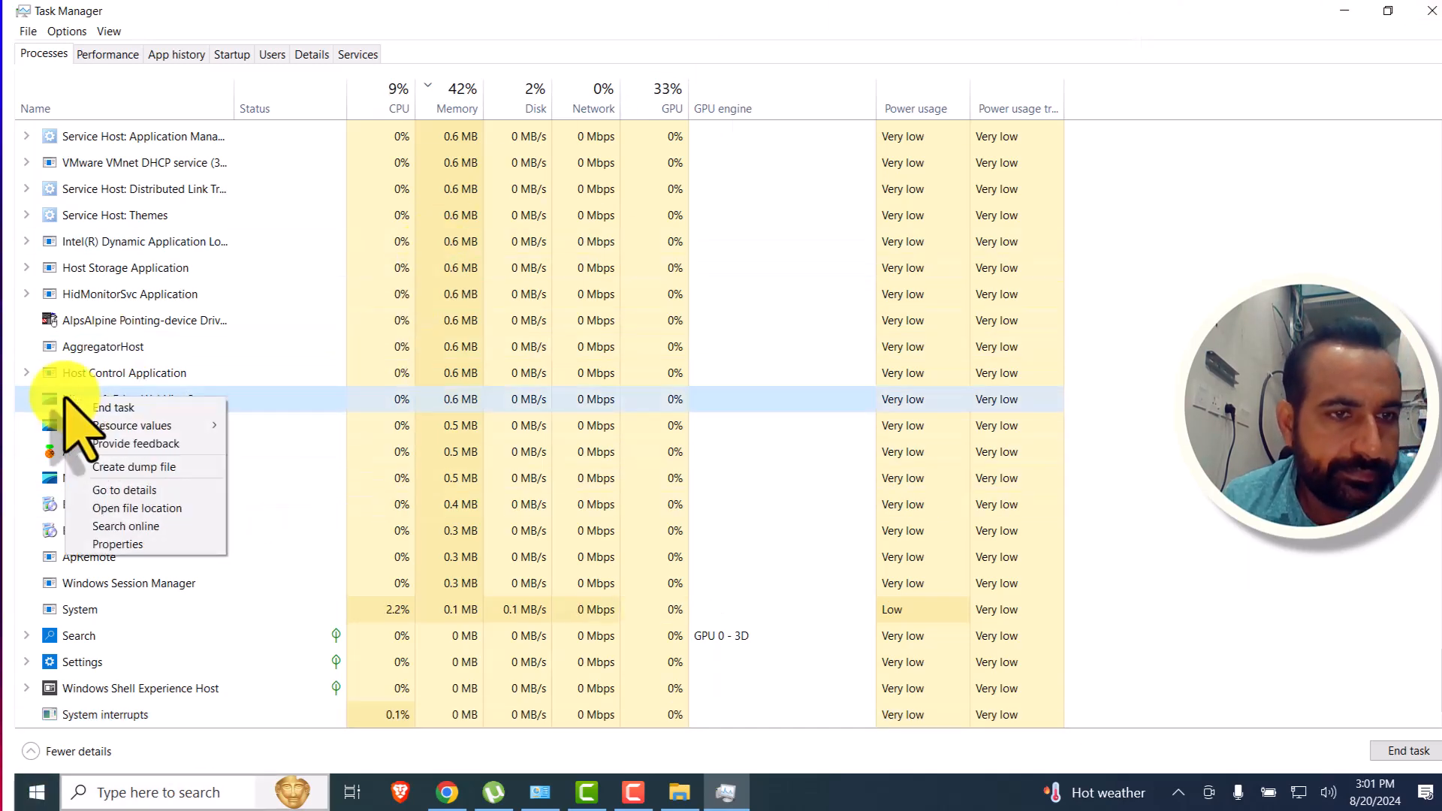
{"action": "left_click", "coordinate": [154, 293]}
{"action": "key", "text": "v"}
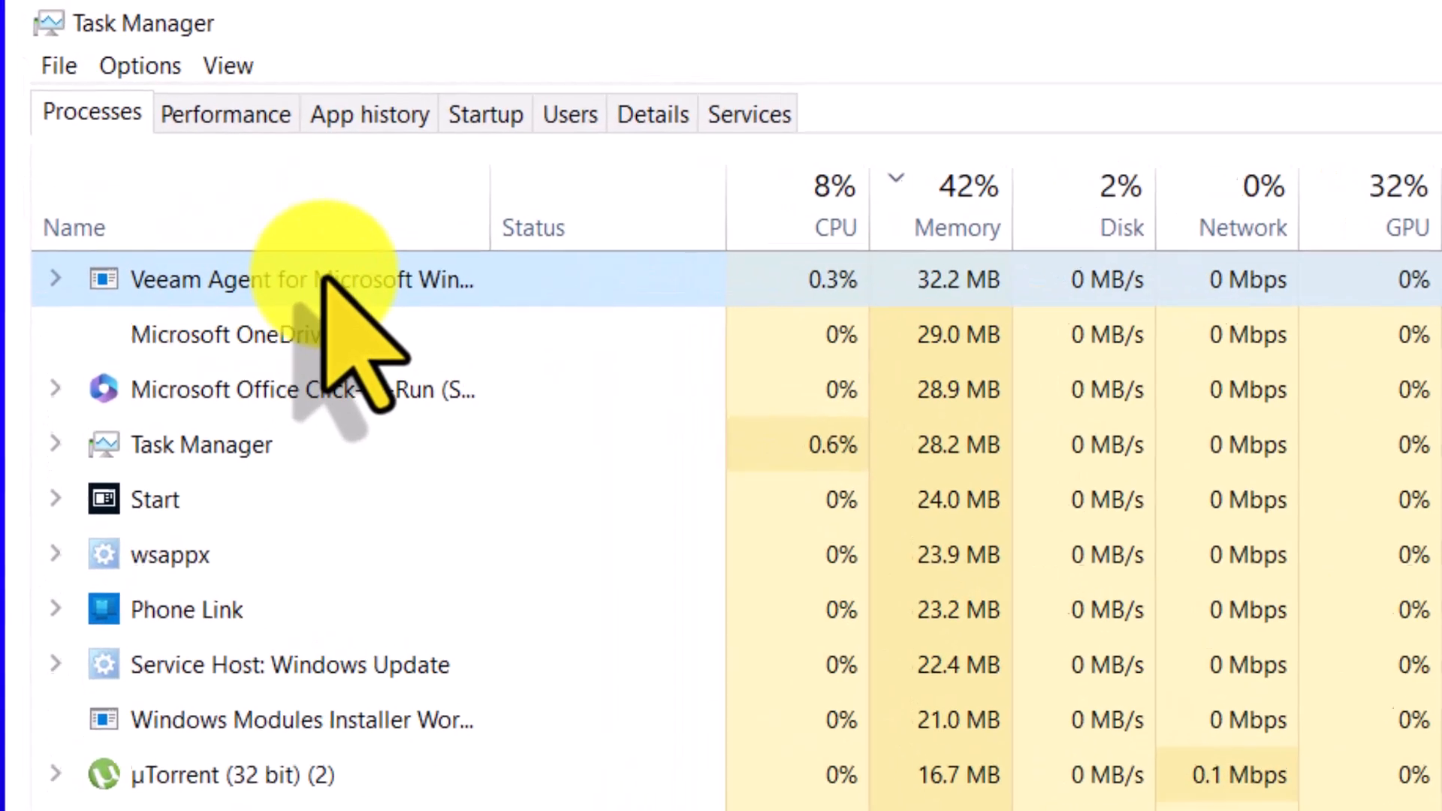
{"action": "right_click", "coordinate": [187, 177]}
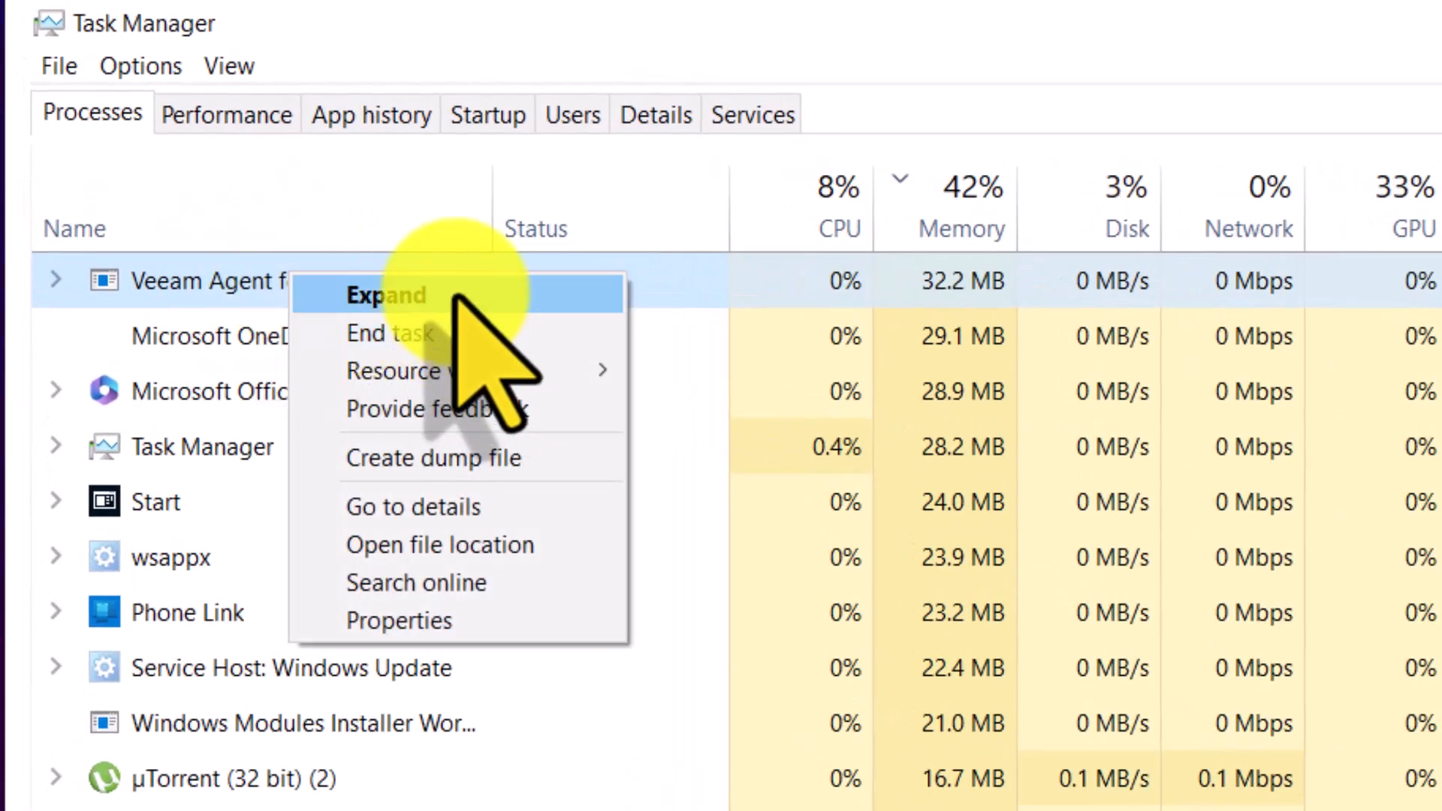
{"action": "left_click", "coordinate": [435, 330]}
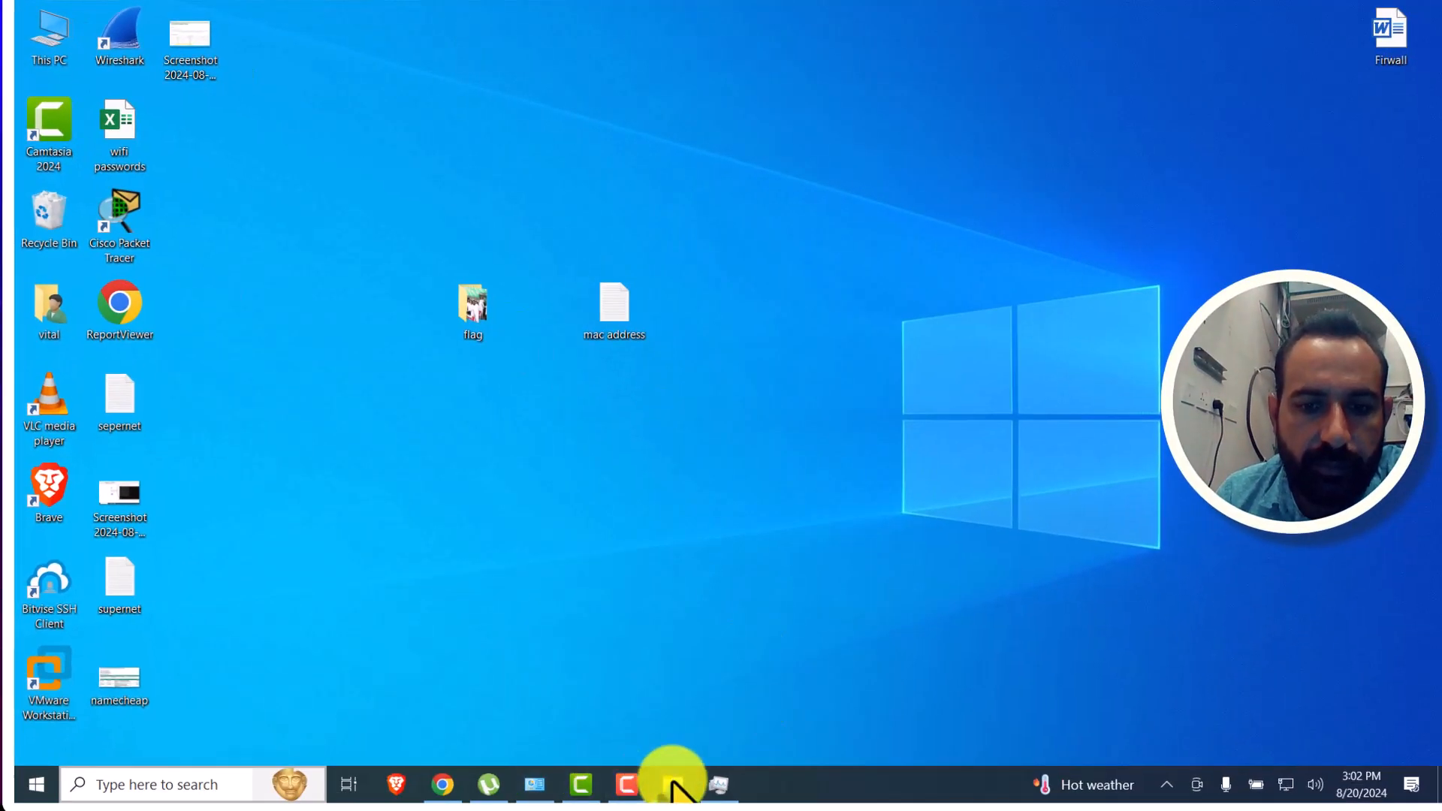
Step: Copy Veeam.Backup.Model.dll from the Workstation folder under Crack\x64
{"action": "left_click", "coordinate": [672, 783]}
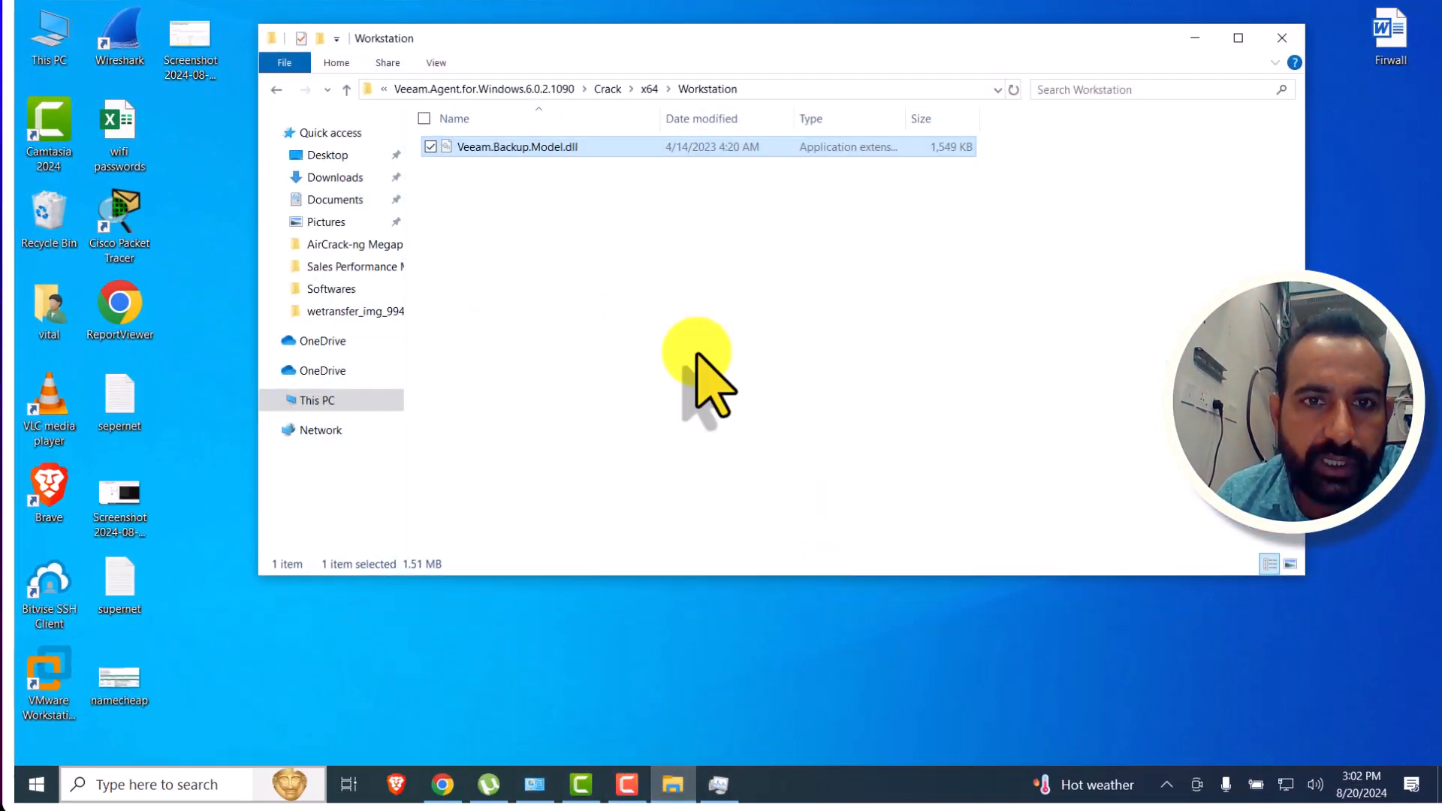
{"action": "right_click", "coordinate": [485, 153]}
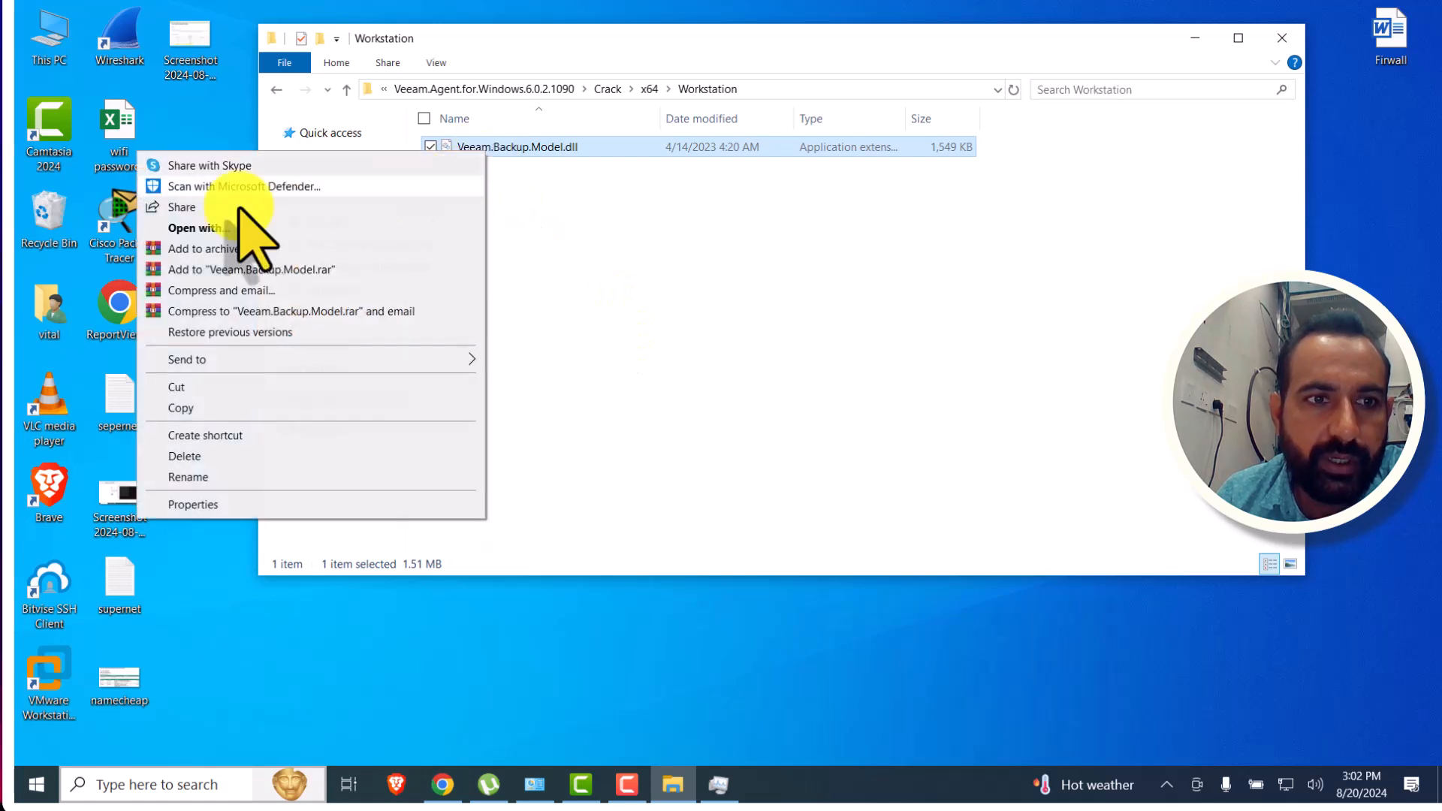
{"action": "left_click", "coordinate": [199, 408]}
{"action": "left_click", "coordinate": [834, 637]}
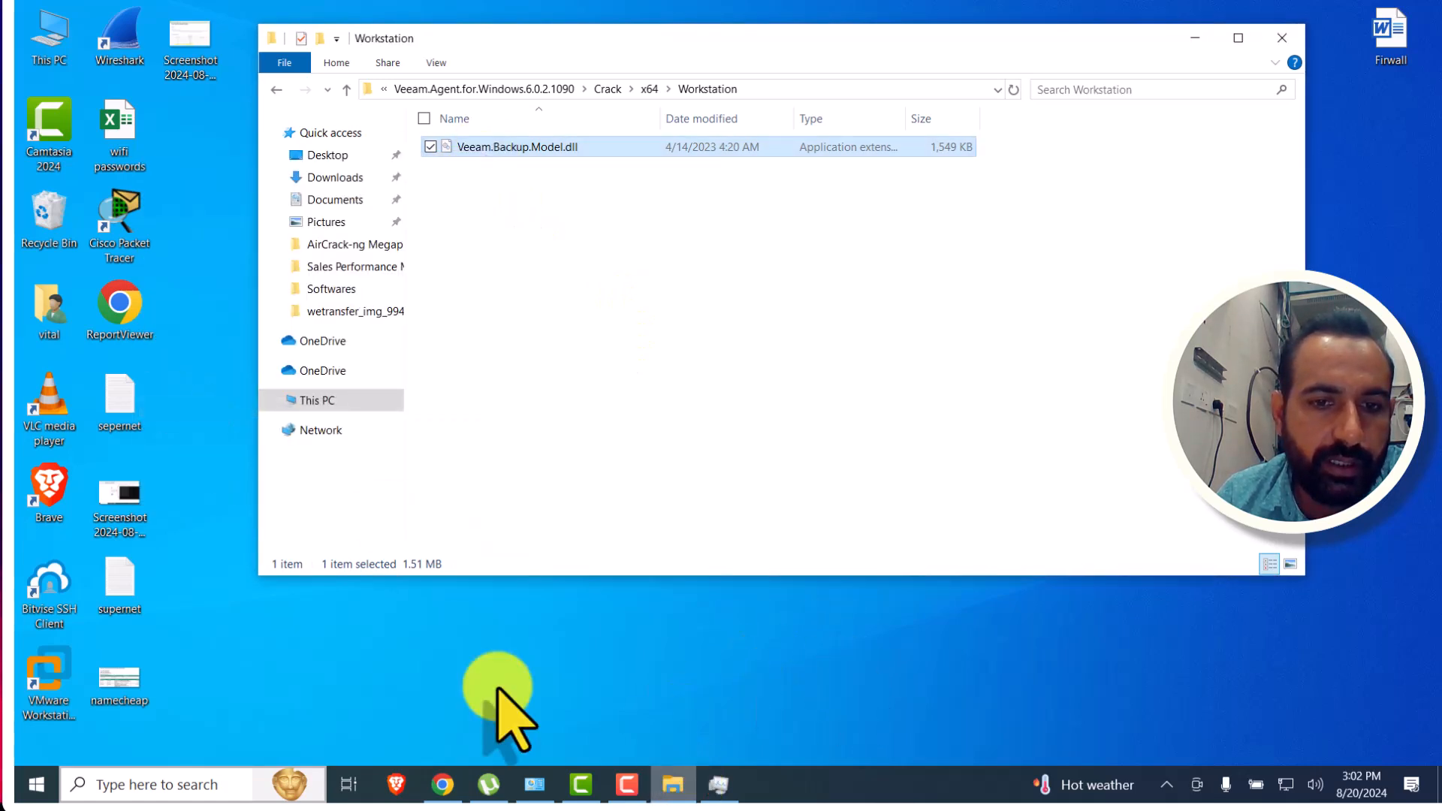
Step: Find the Veeam Agent for Microsoft Windows shortcut and open its target's file location, the Endpoint Backup folder
{"action": "left_click", "coordinate": [110, 783]}
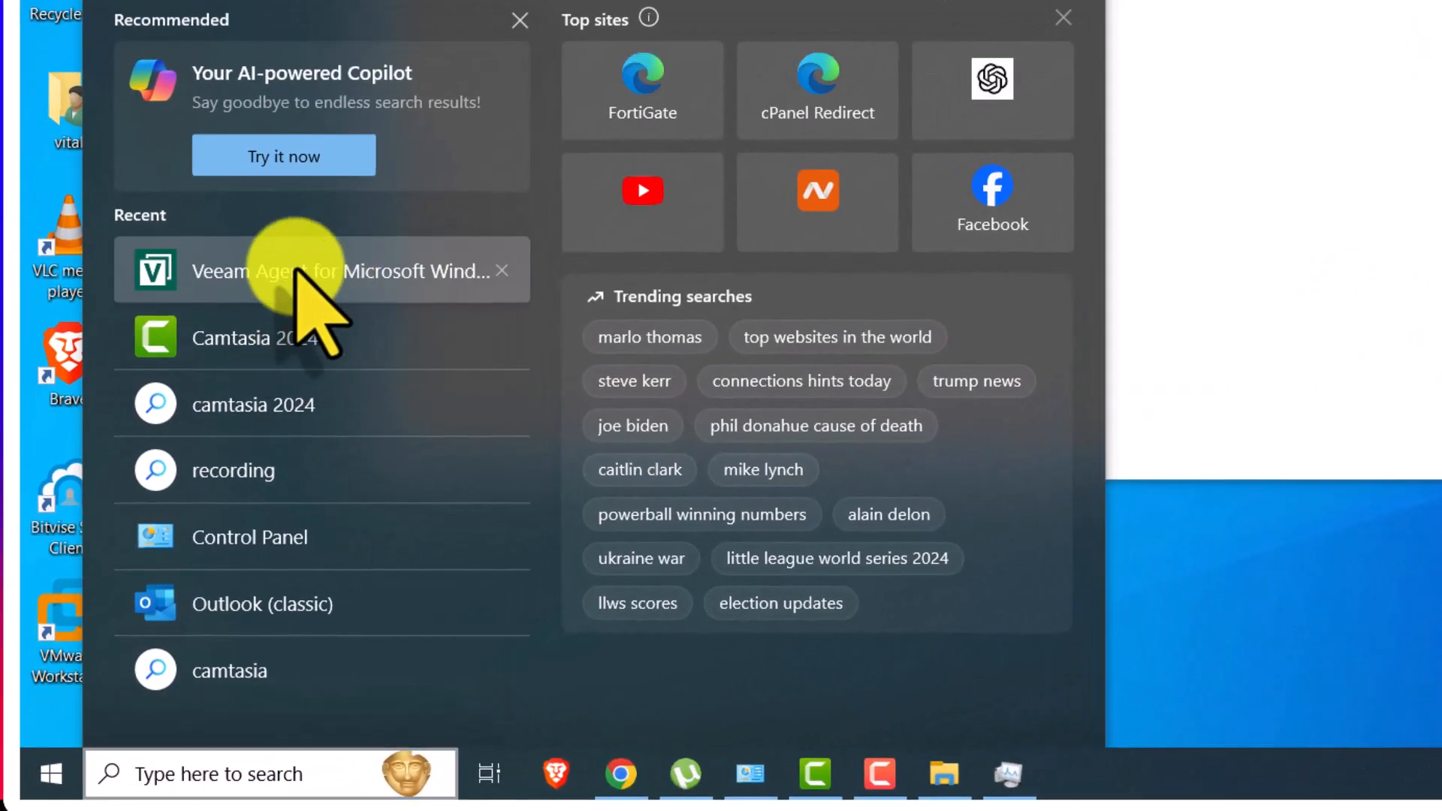
{"action": "right_click", "coordinate": [295, 271]}
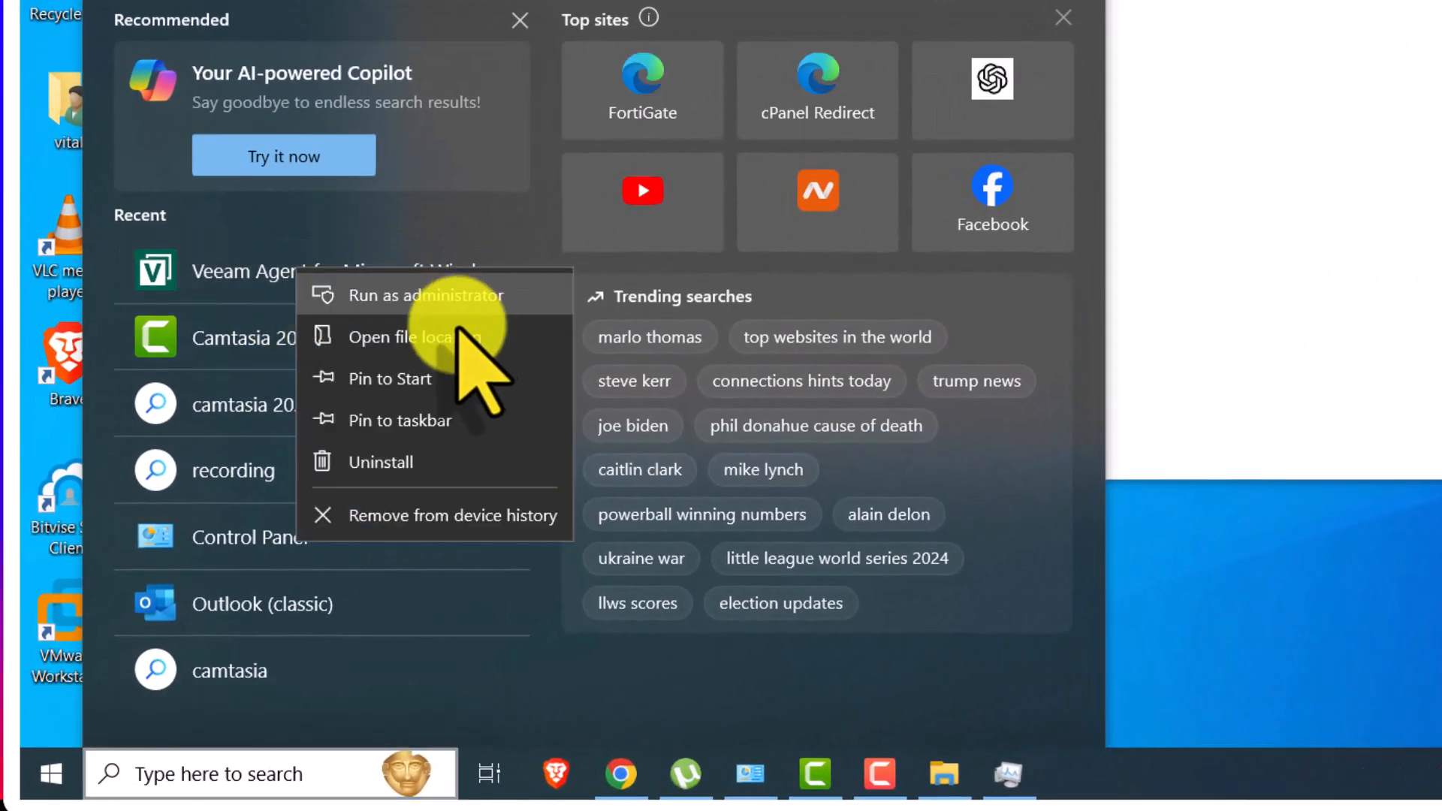
{"action": "left_click", "coordinate": [480, 337]}
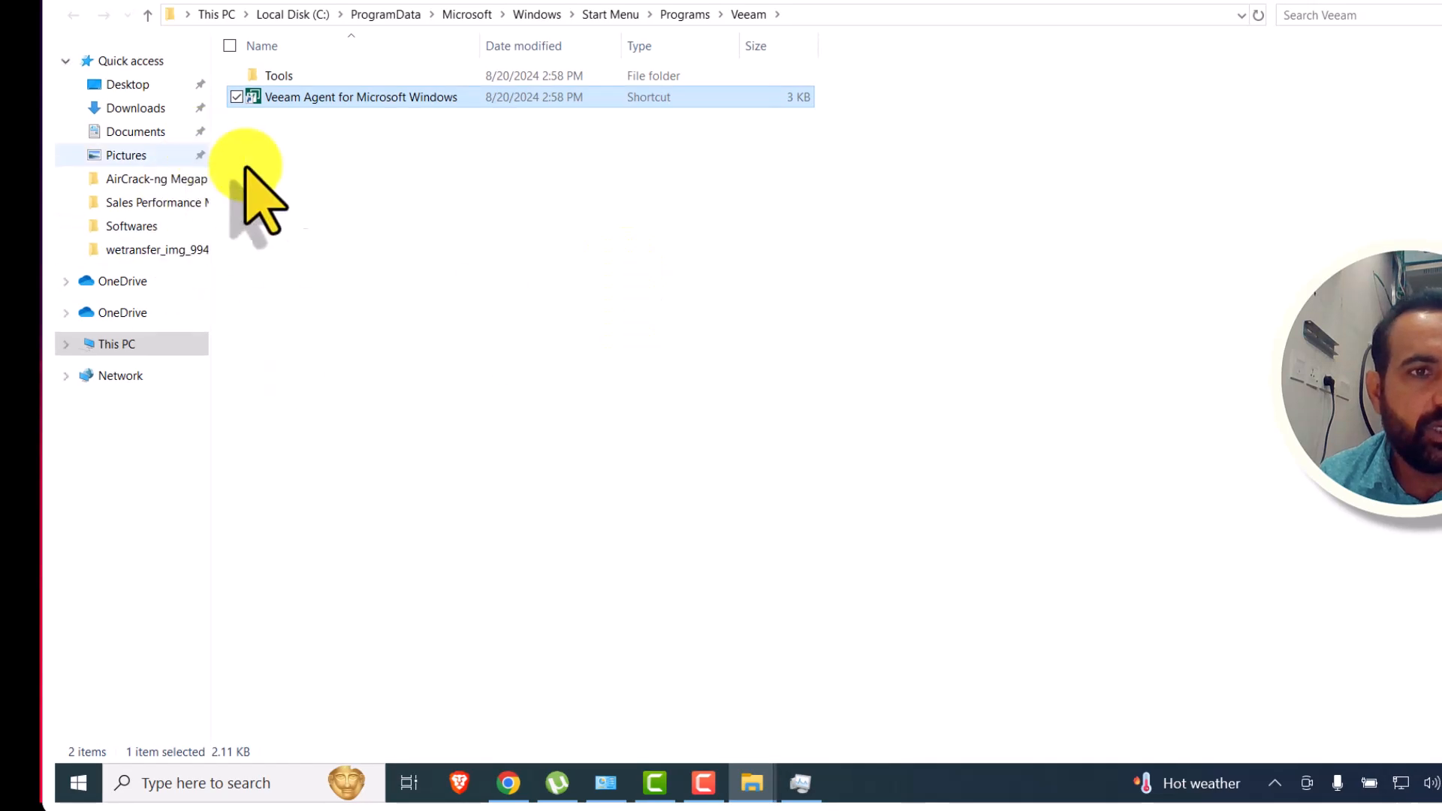
{"action": "double_click", "coordinate": [315, 98]}
{"action": "right_click", "coordinate": [411, 120]}
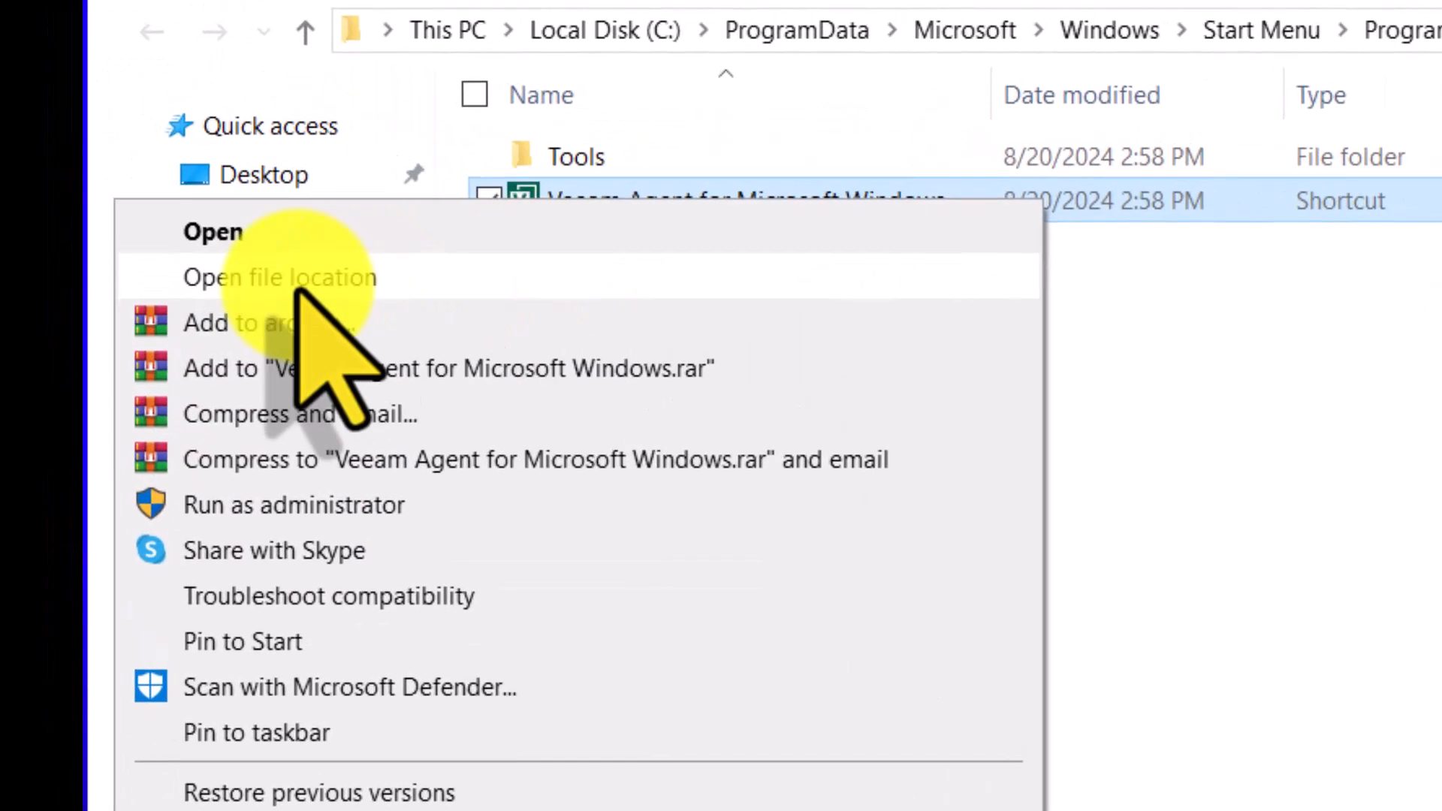
{"action": "left_click", "coordinate": [299, 279]}
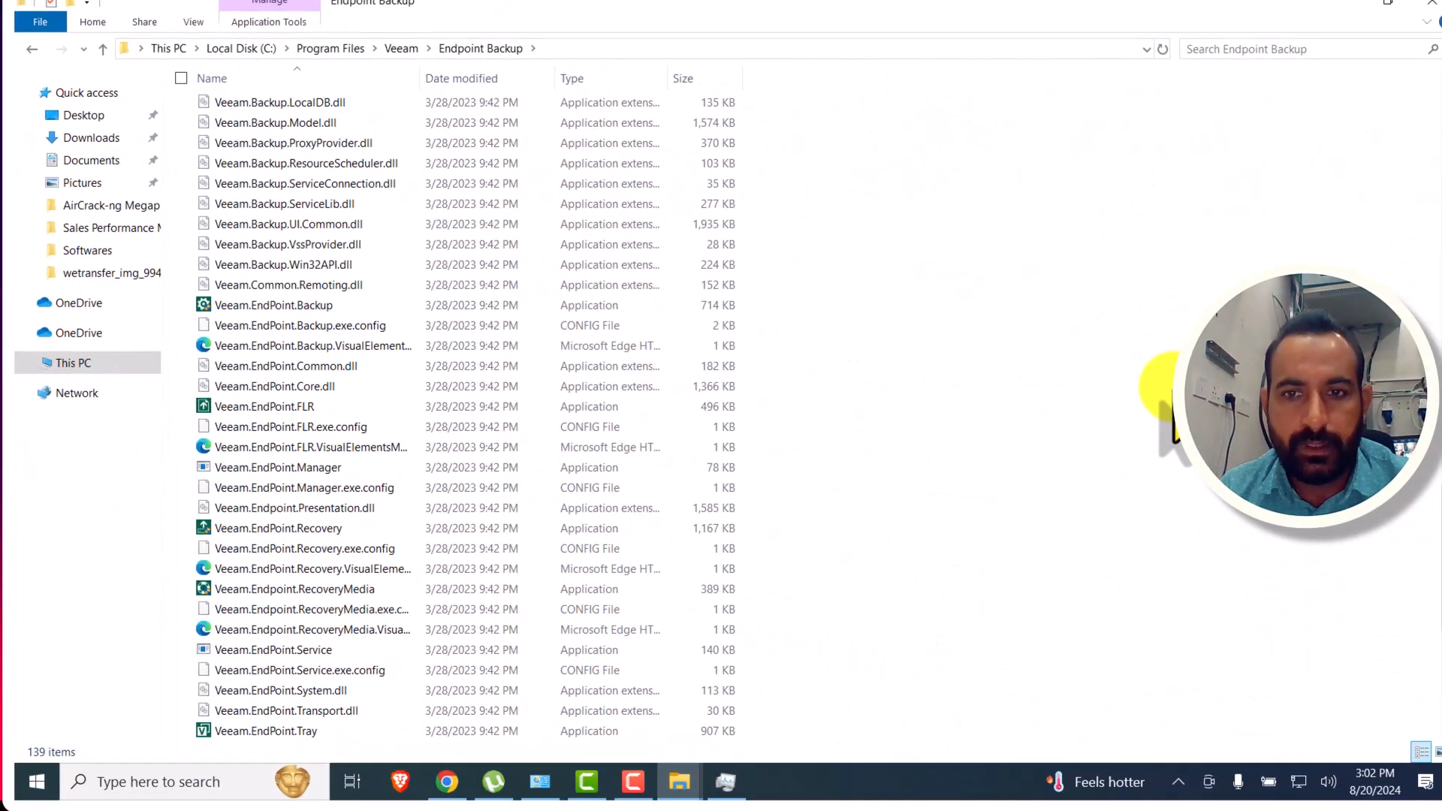
Step: Paste Veeam.Backup.Model.dll into the Endpoint Backup folder, replacing the existing file with administrator permission
{"action": "key", "text": "ctrl+v"}
{"action": "left_click", "coordinate": [653, 296]}
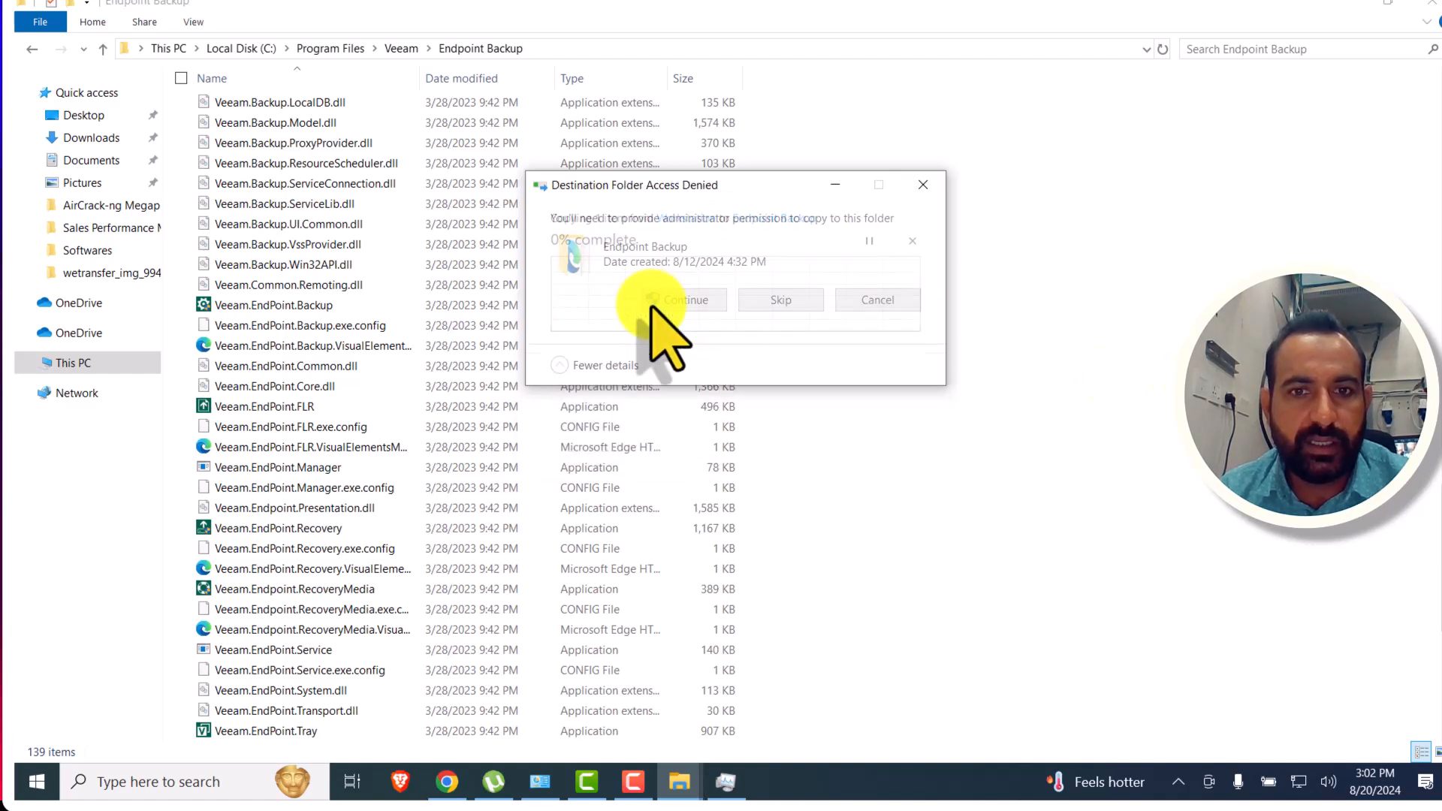
{"action": "left_click", "coordinate": [680, 301]}
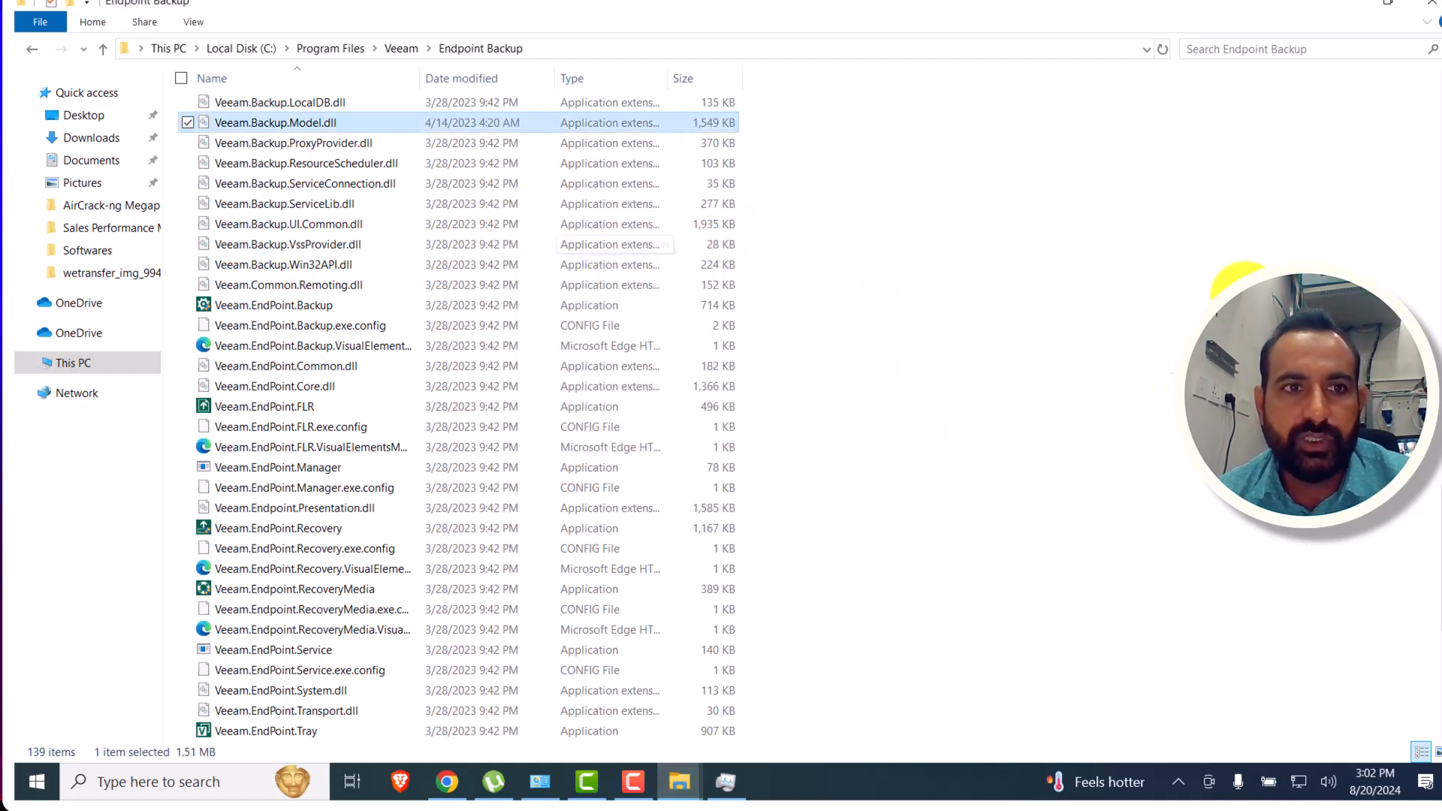
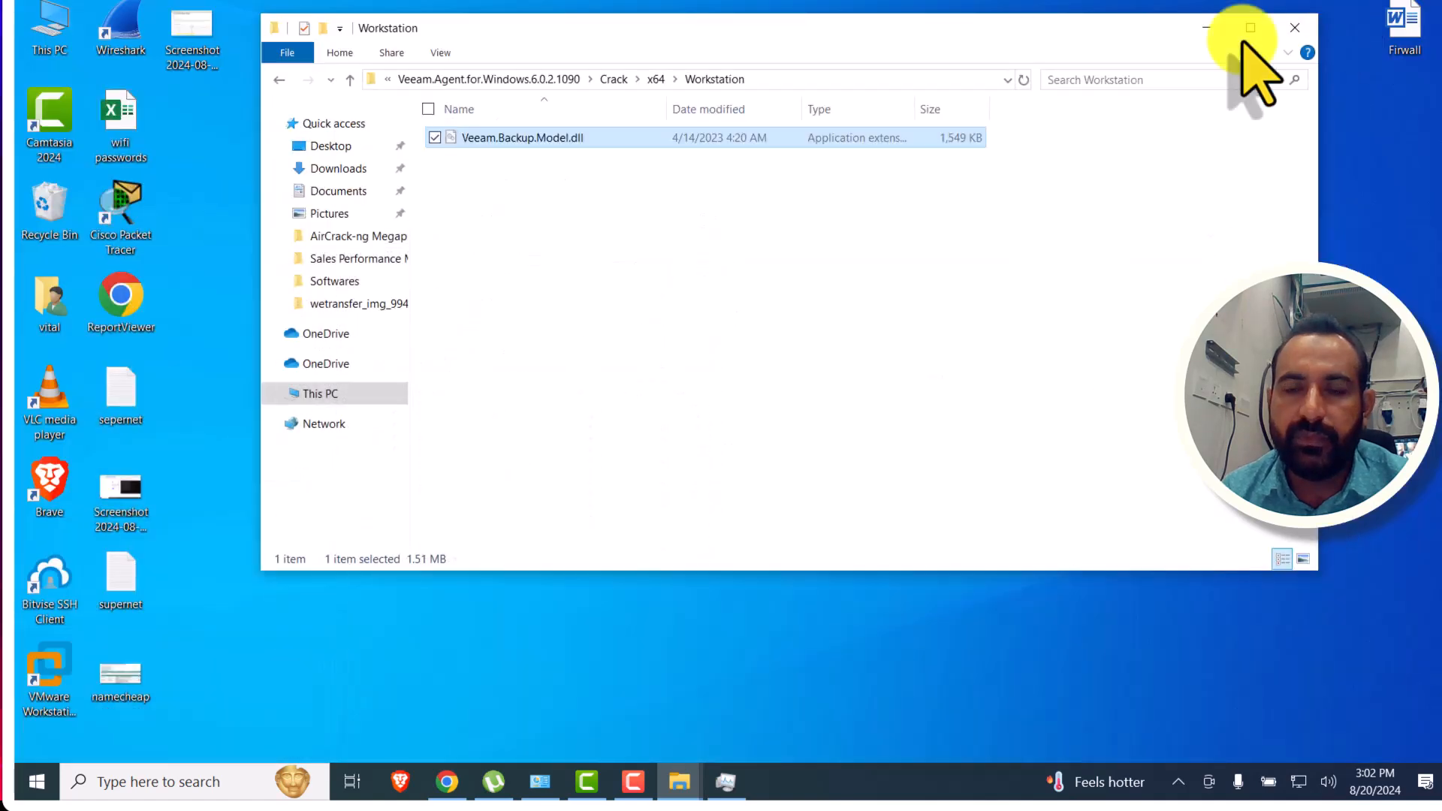
Step: Look inside the Server folder under Crack\x64, return to x64, and minimize the folder window
{"action": "left_click", "coordinate": [350, 80]}
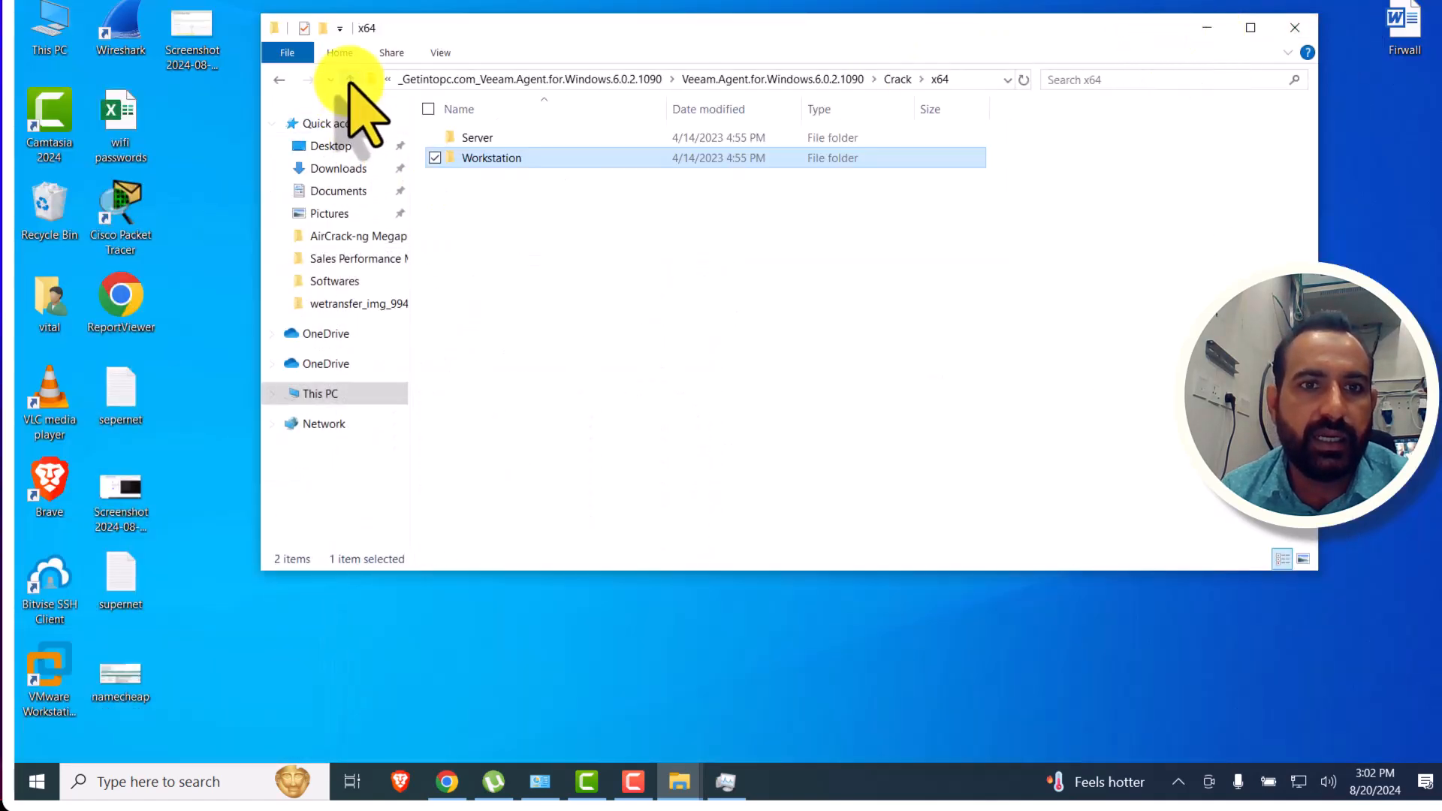
{"action": "double_click", "coordinate": [497, 138]}
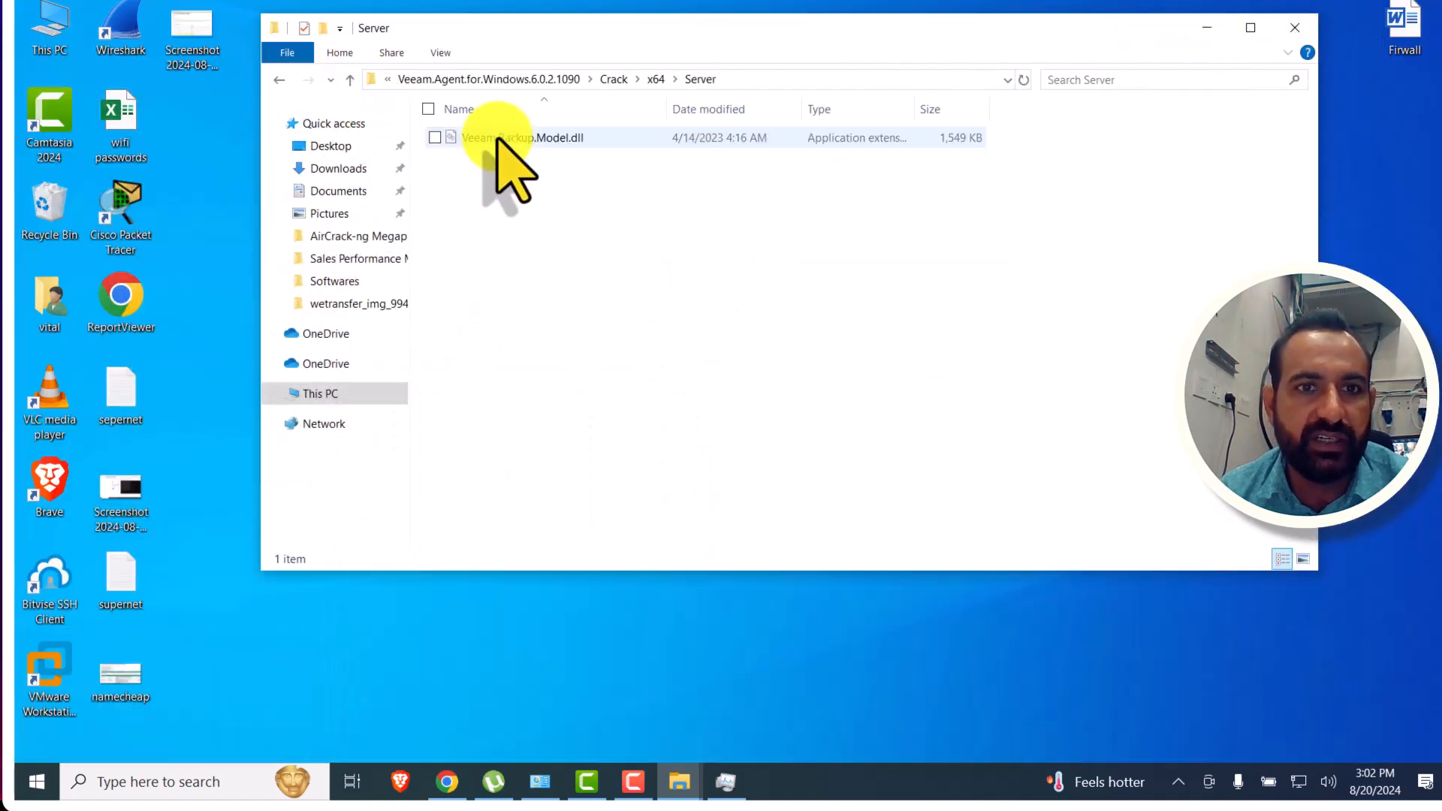
{"action": "left_click", "coordinate": [350, 79]}
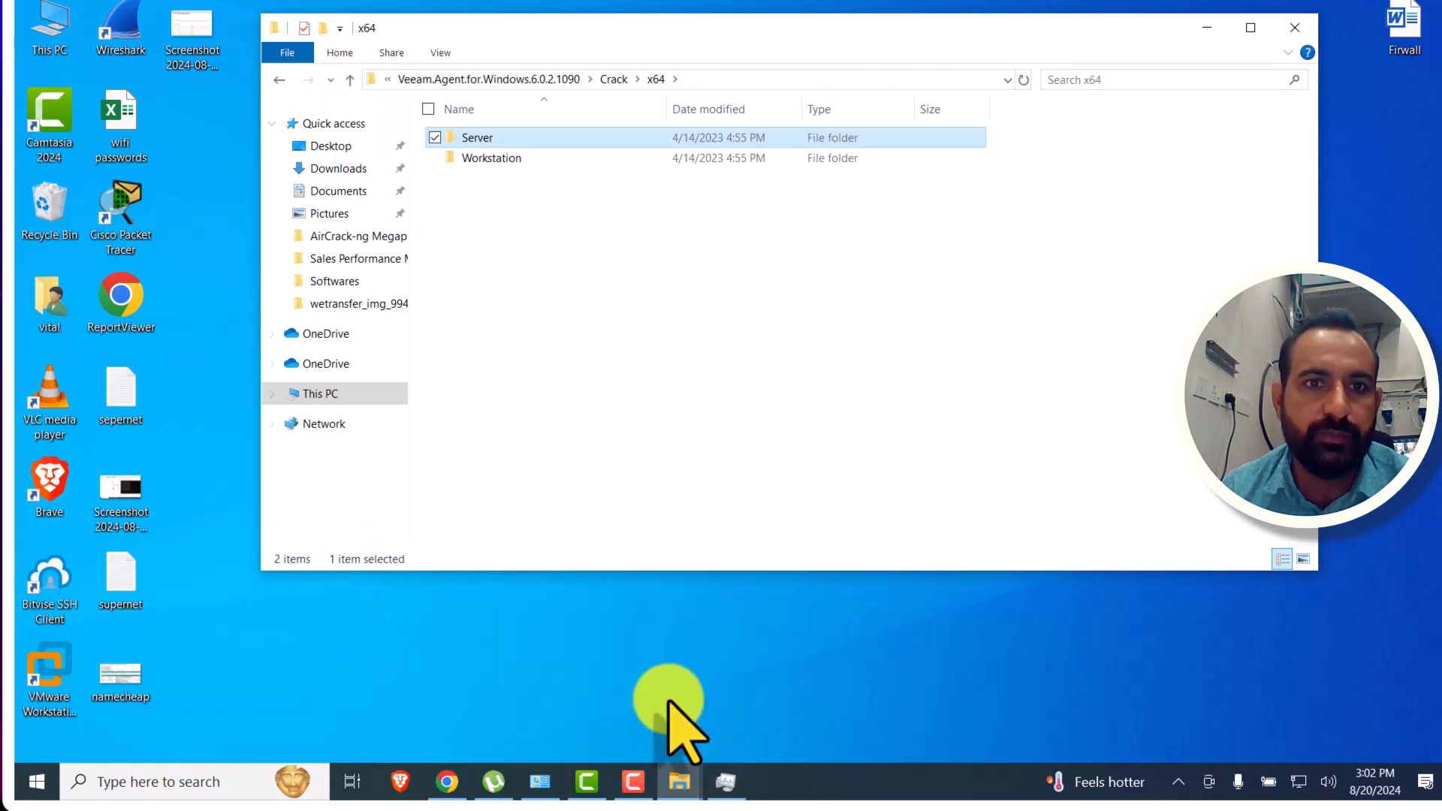
{"action": "left_click", "coordinate": [1209, 30]}
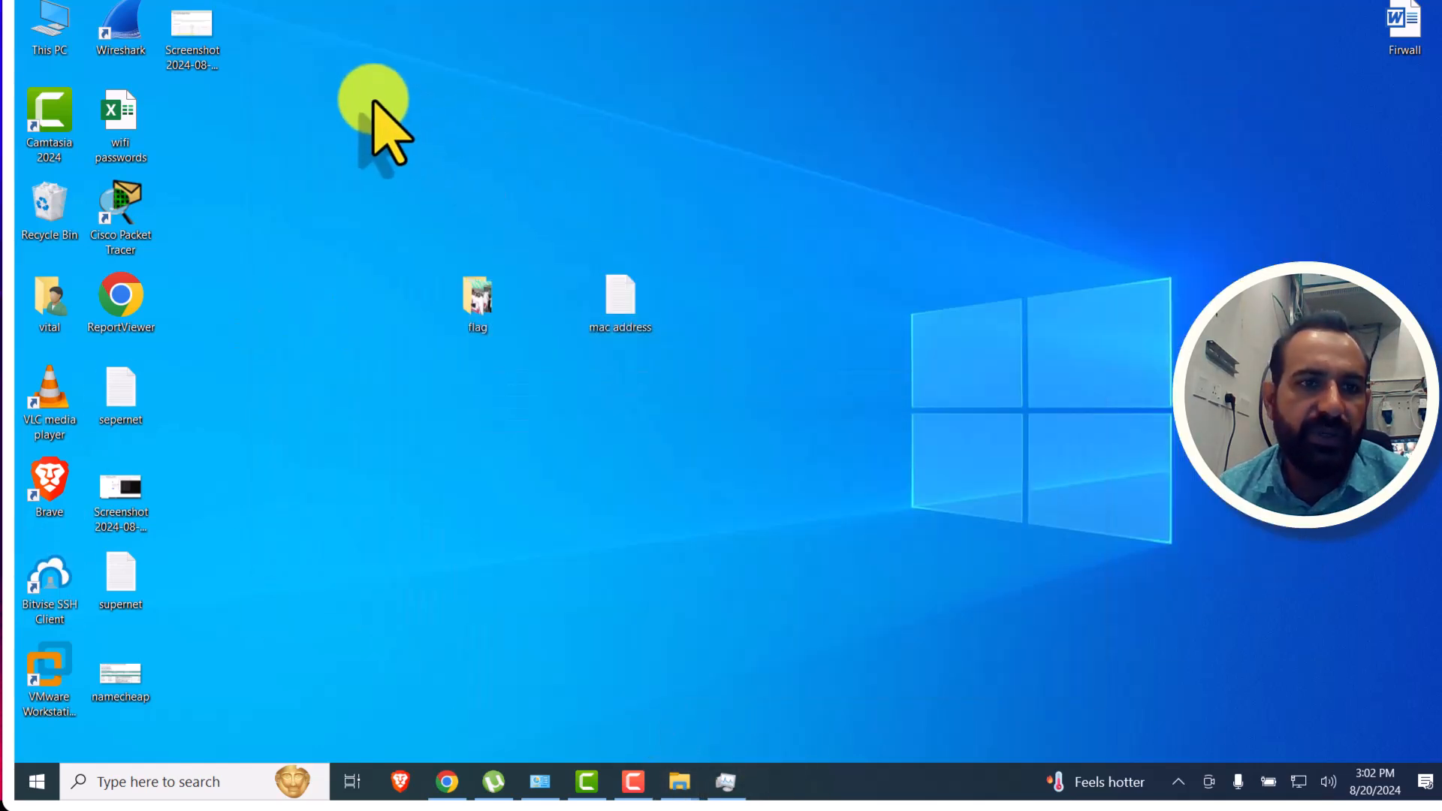
Step: Refresh the desktop and bring up Veeam Agent for Microsoft Windows
{"action": "right_click", "coordinate": [378, 109]}
{"action": "left_click", "coordinate": [240, 153]}
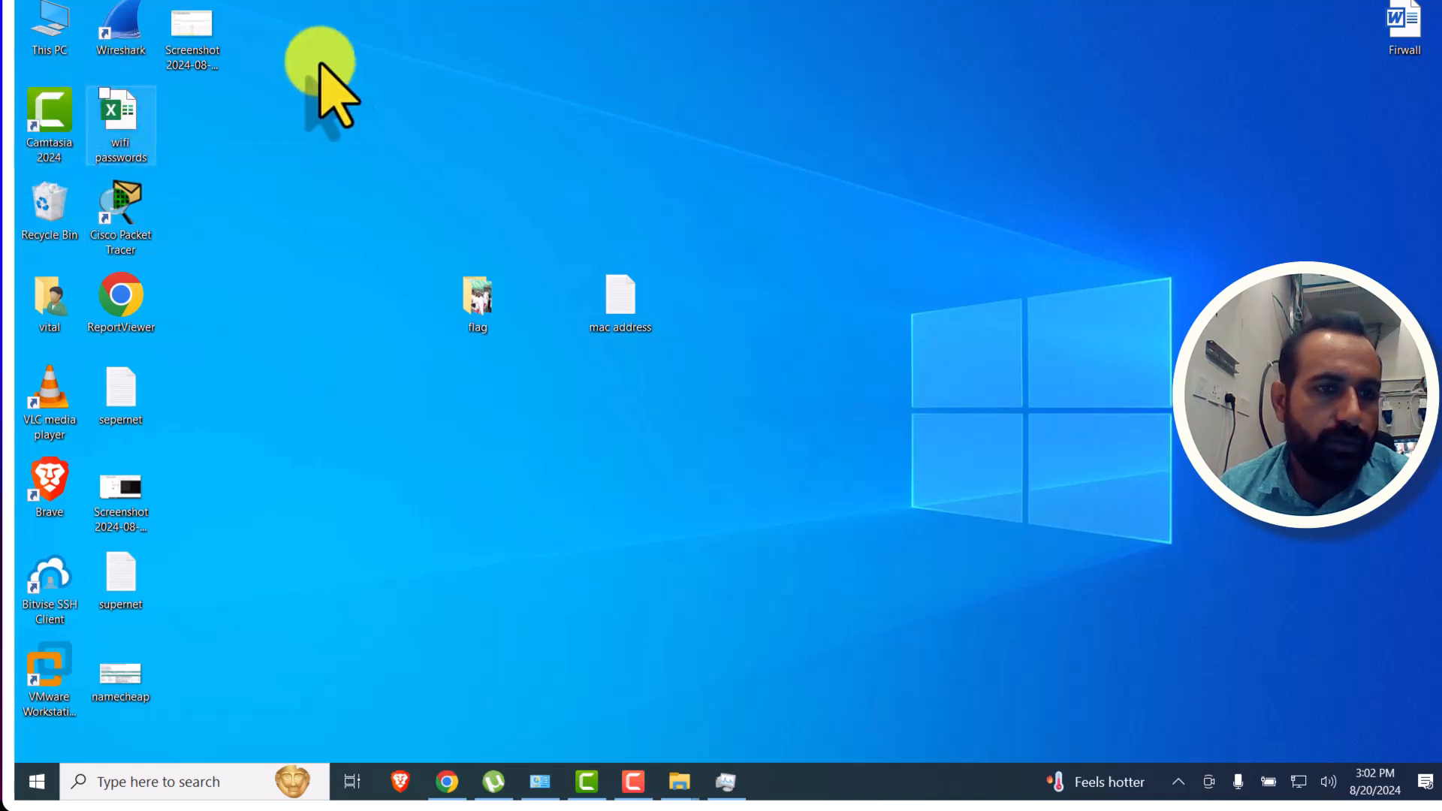
{"action": "left_click", "coordinate": [118, 781]}
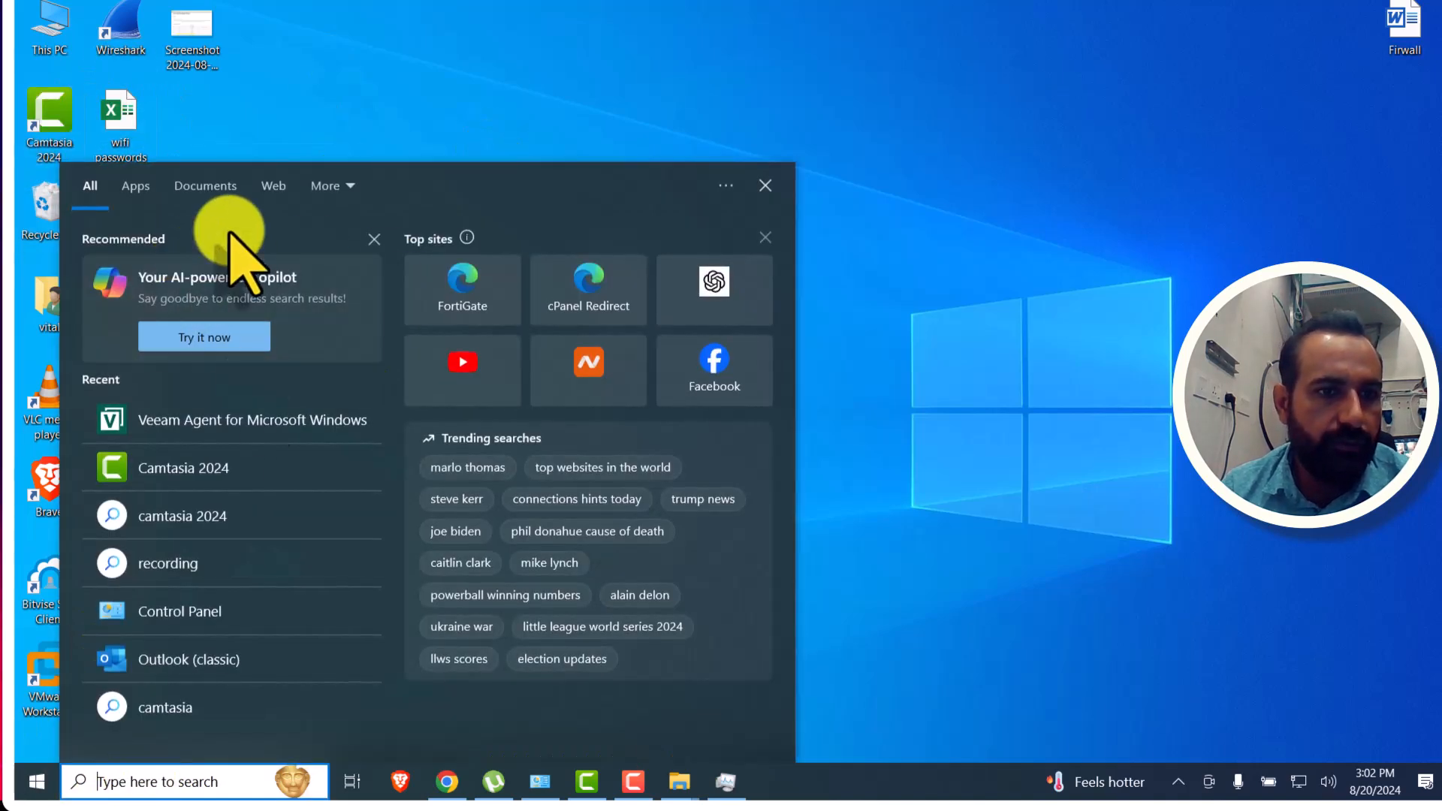
{"action": "key", "text": "Escape"}
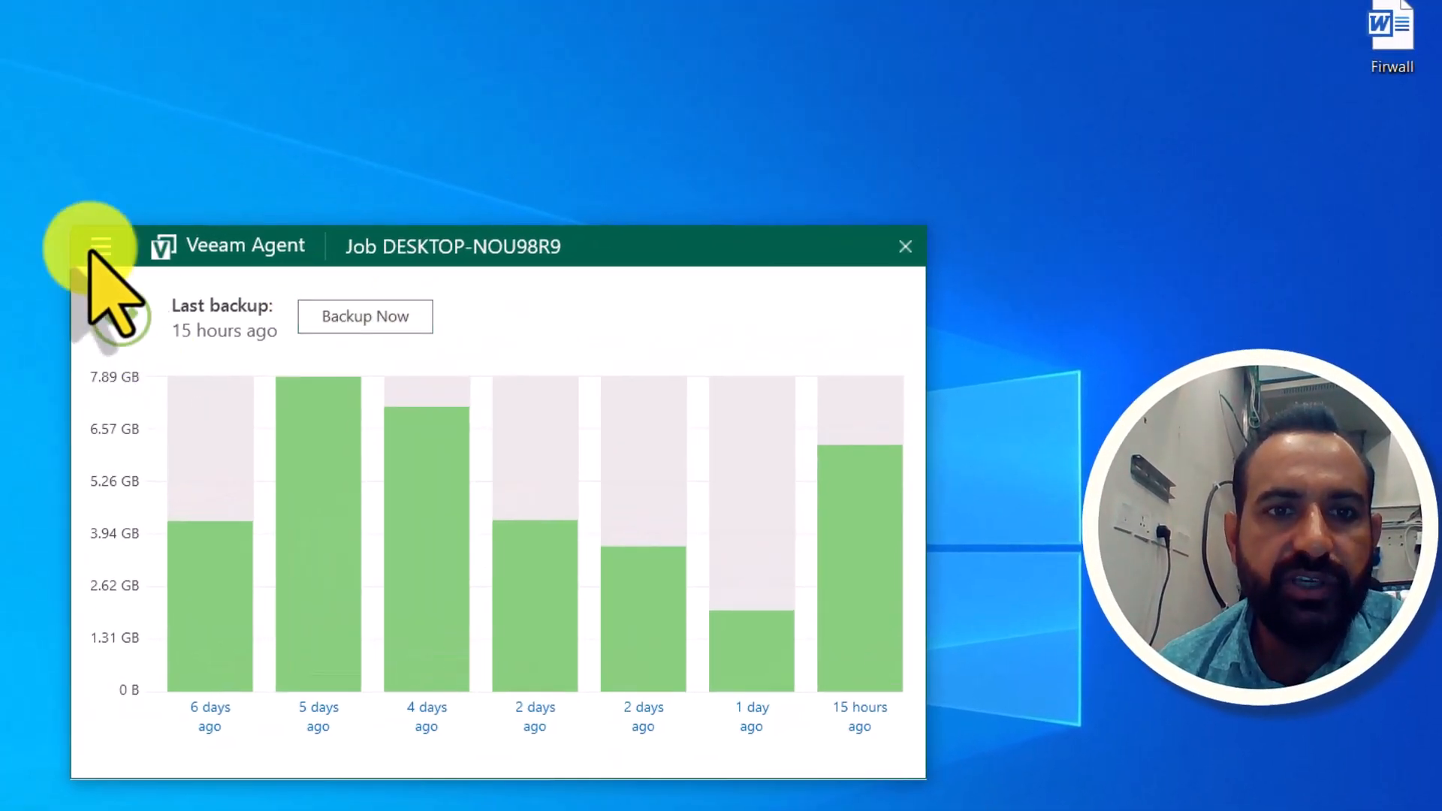
Step: Review the actions available for the existing backup job and open its backup overview
{"action": "left_click", "coordinate": [148, 238]}
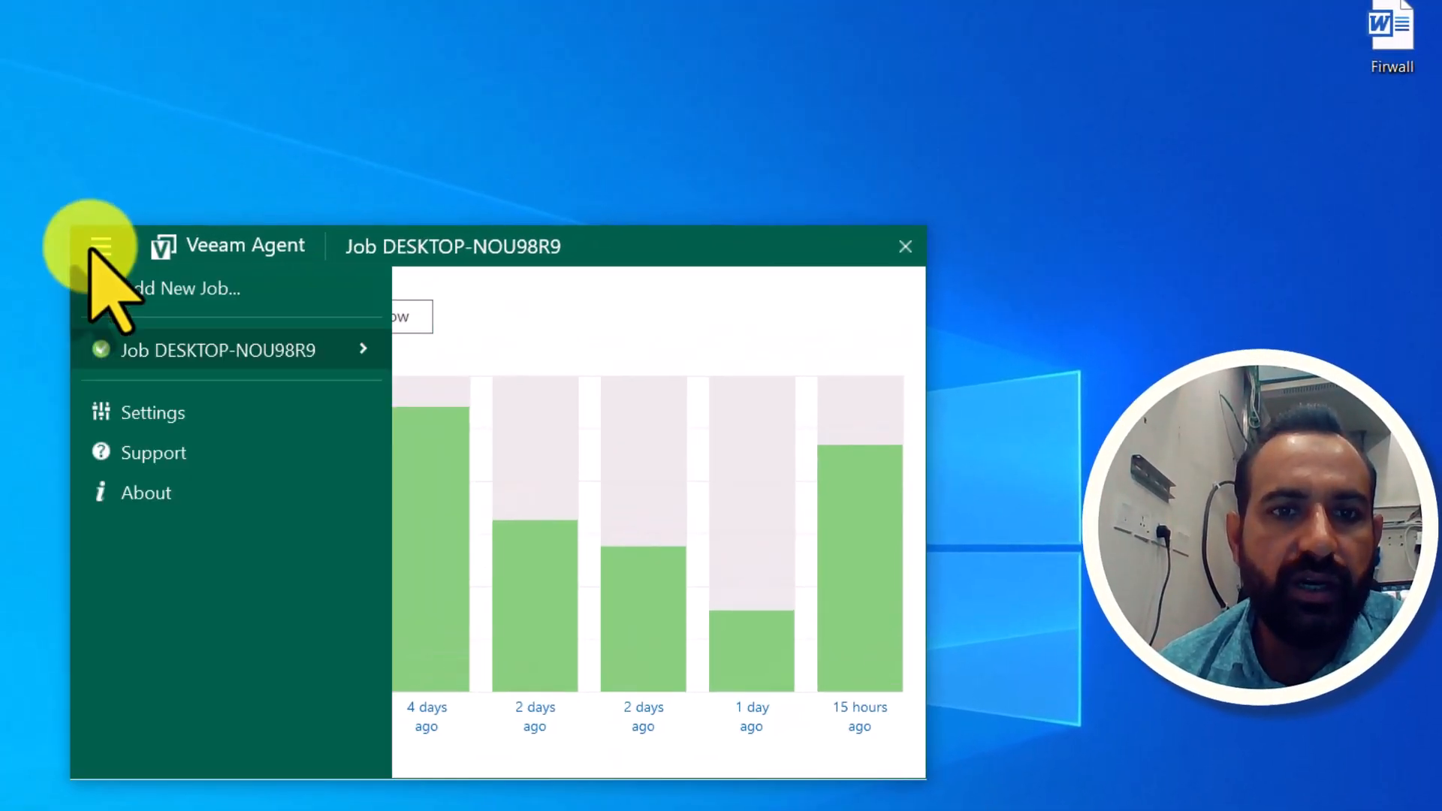
{"action": "left_click", "coordinate": [315, 350]}
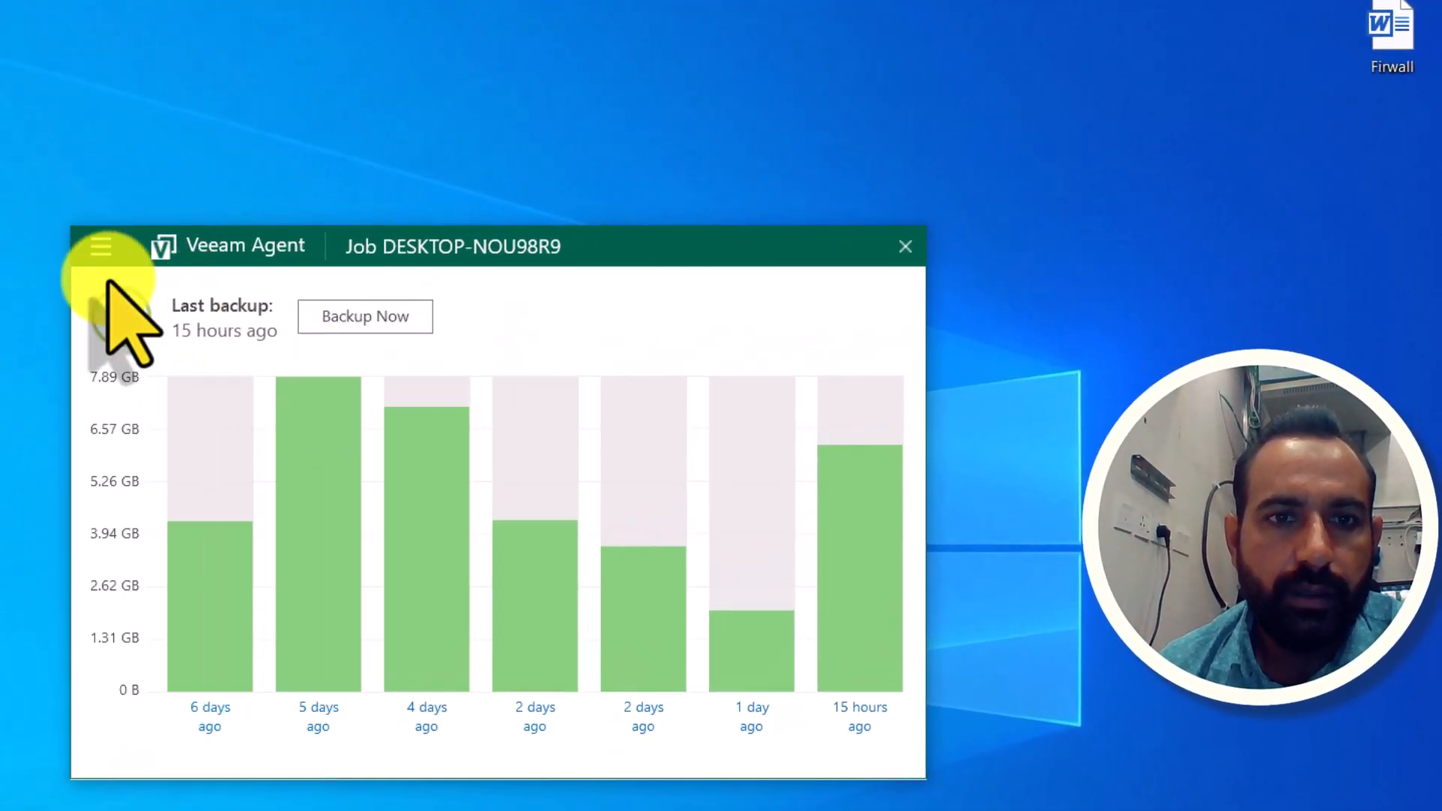
{"action": "left_click", "coordinate": [101, 246]}
{"action": "mouse_move", "coordinate": [380, 346]}
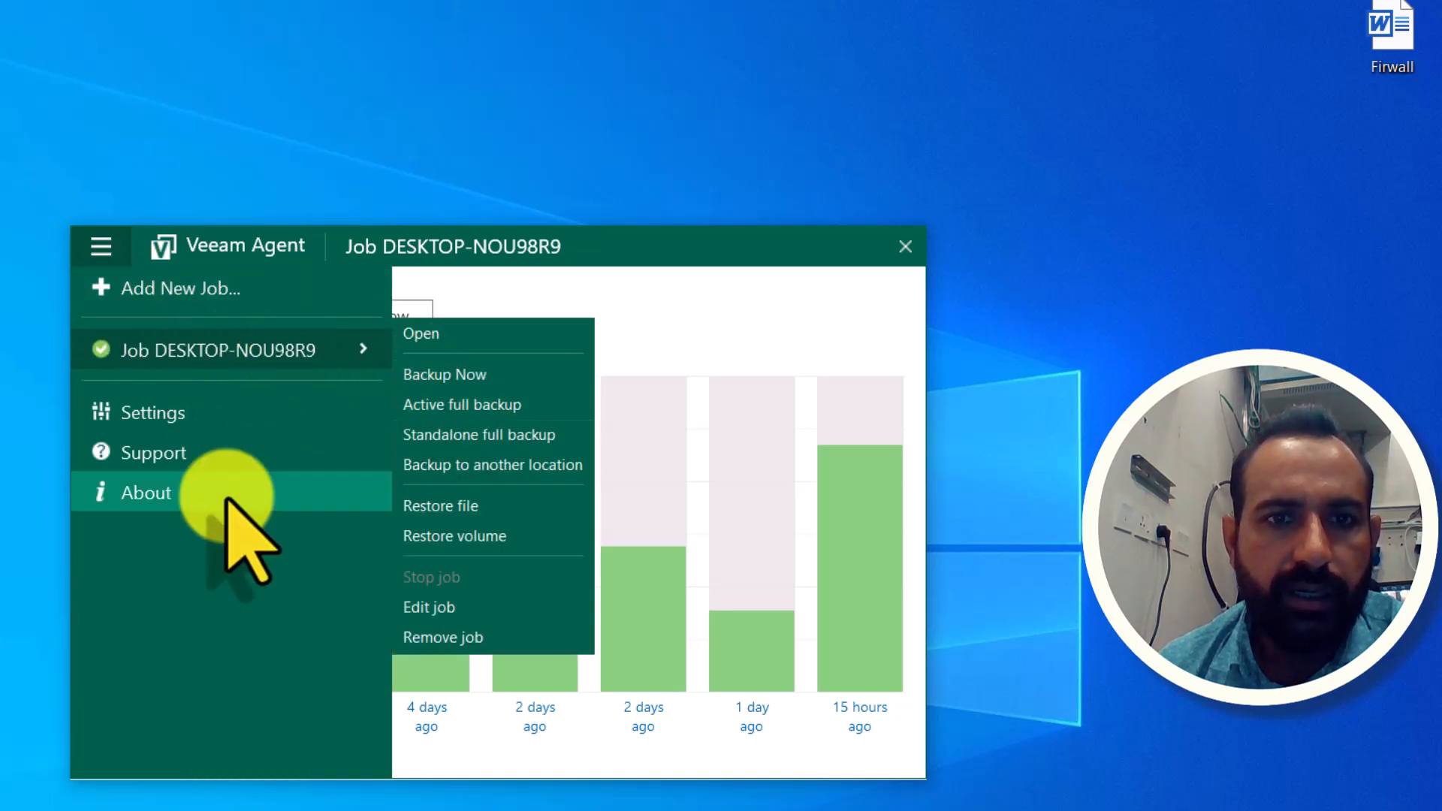
{"action": "left_click", "coordinate": [448, 332]}
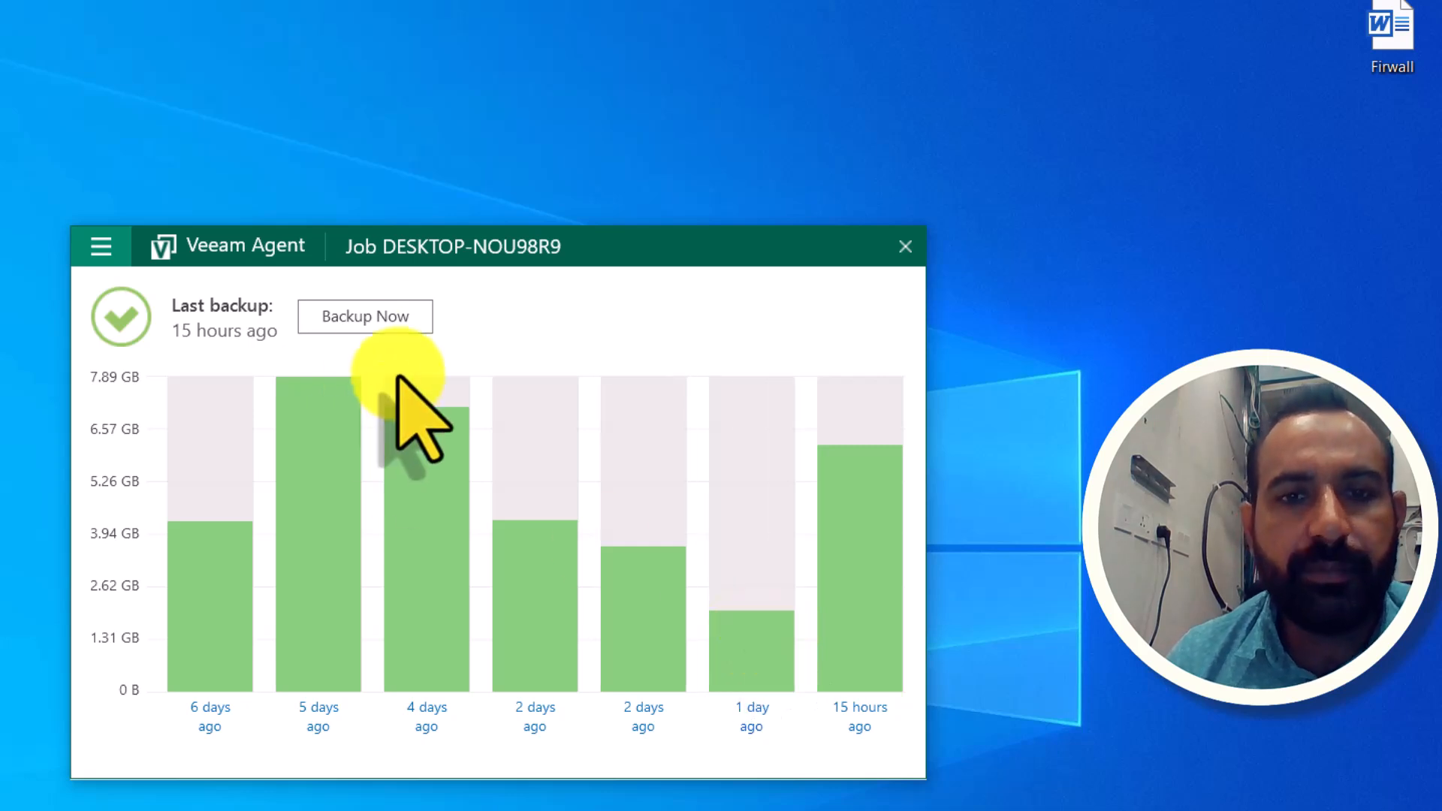
Step: Start a new backup job named my_laptop and continue to its backup mode
{"action": "left_click", "coordinate": [105, 246]}
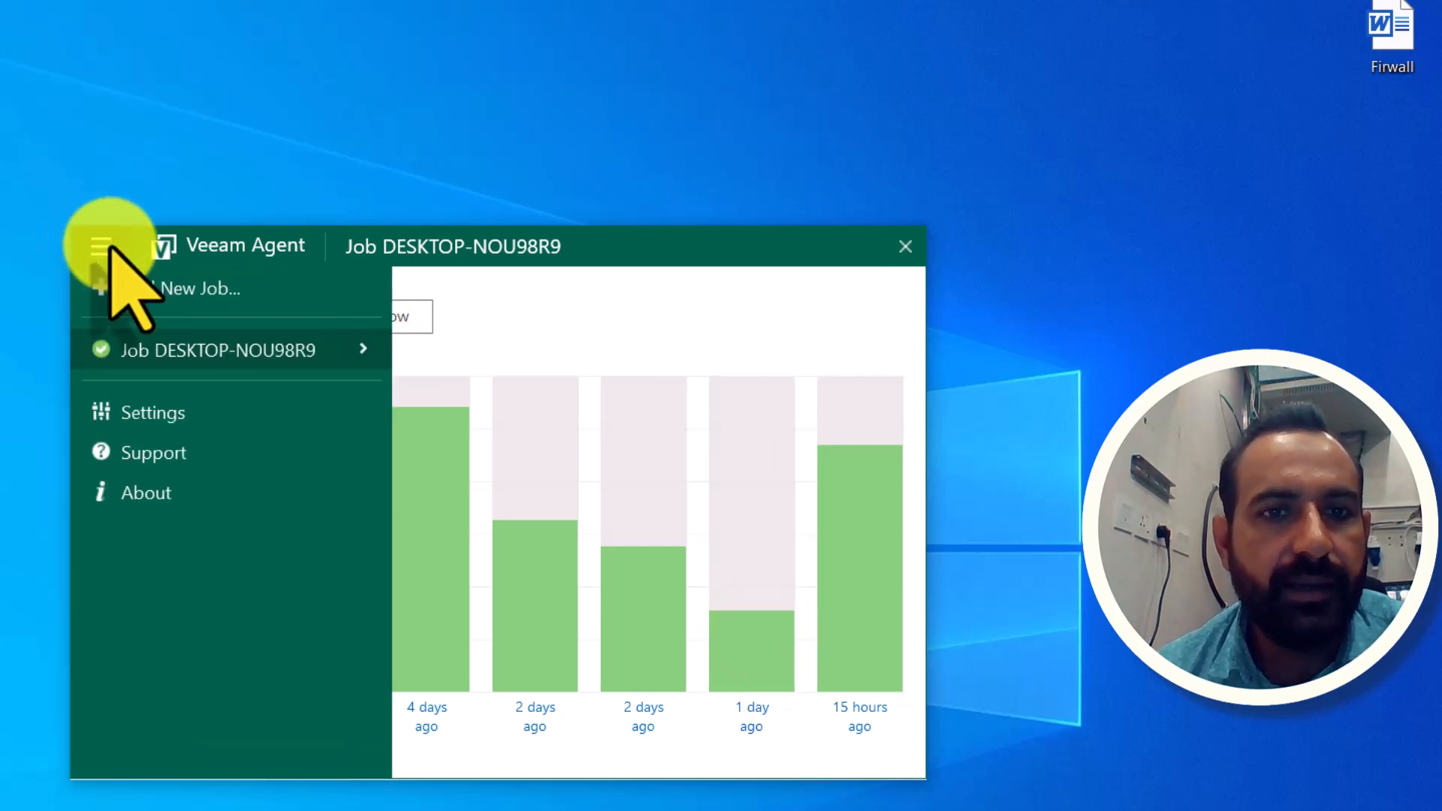
{"action": "left_click", "coordinate": [193, 293]}
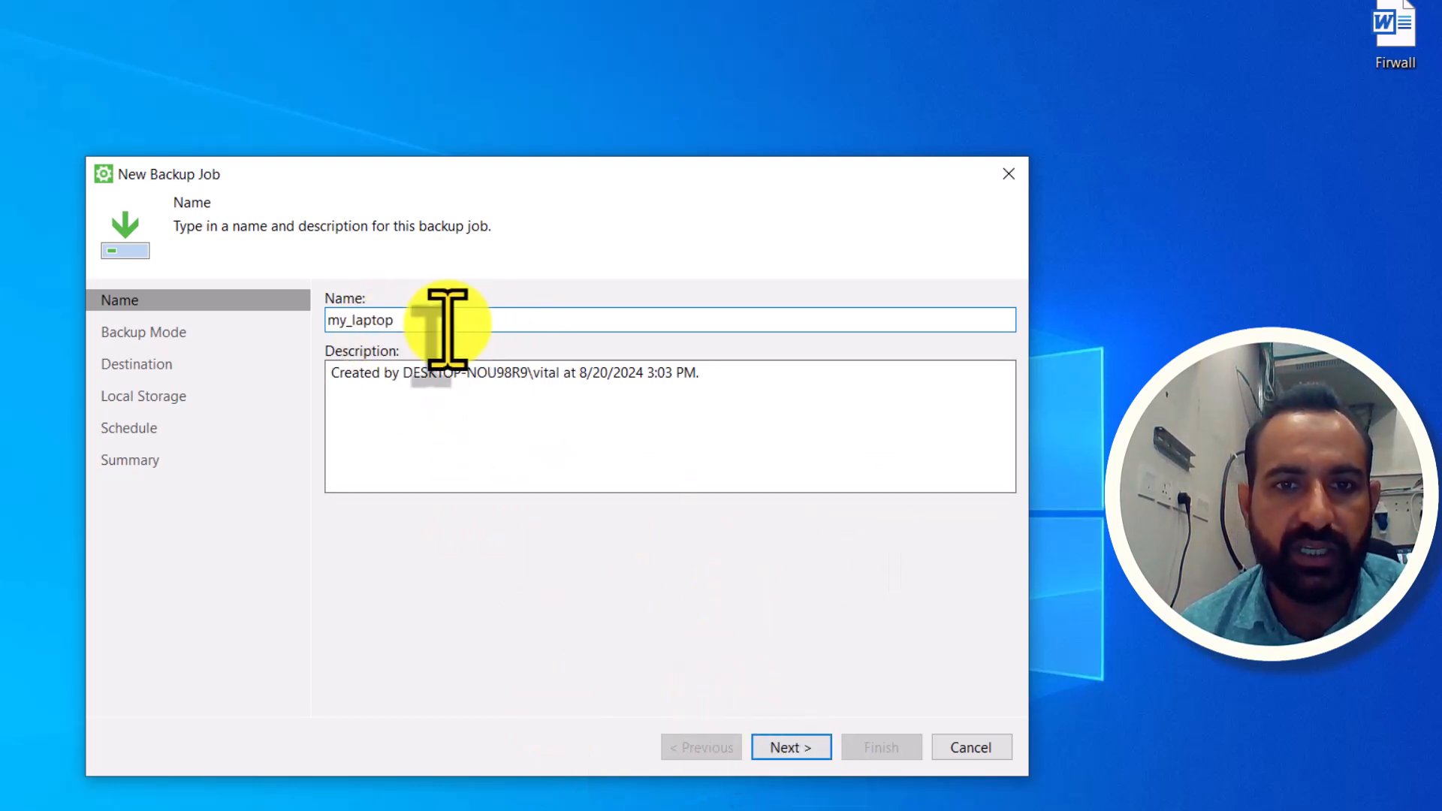
{"action": "left_click", "coordinate": [809, 753]}
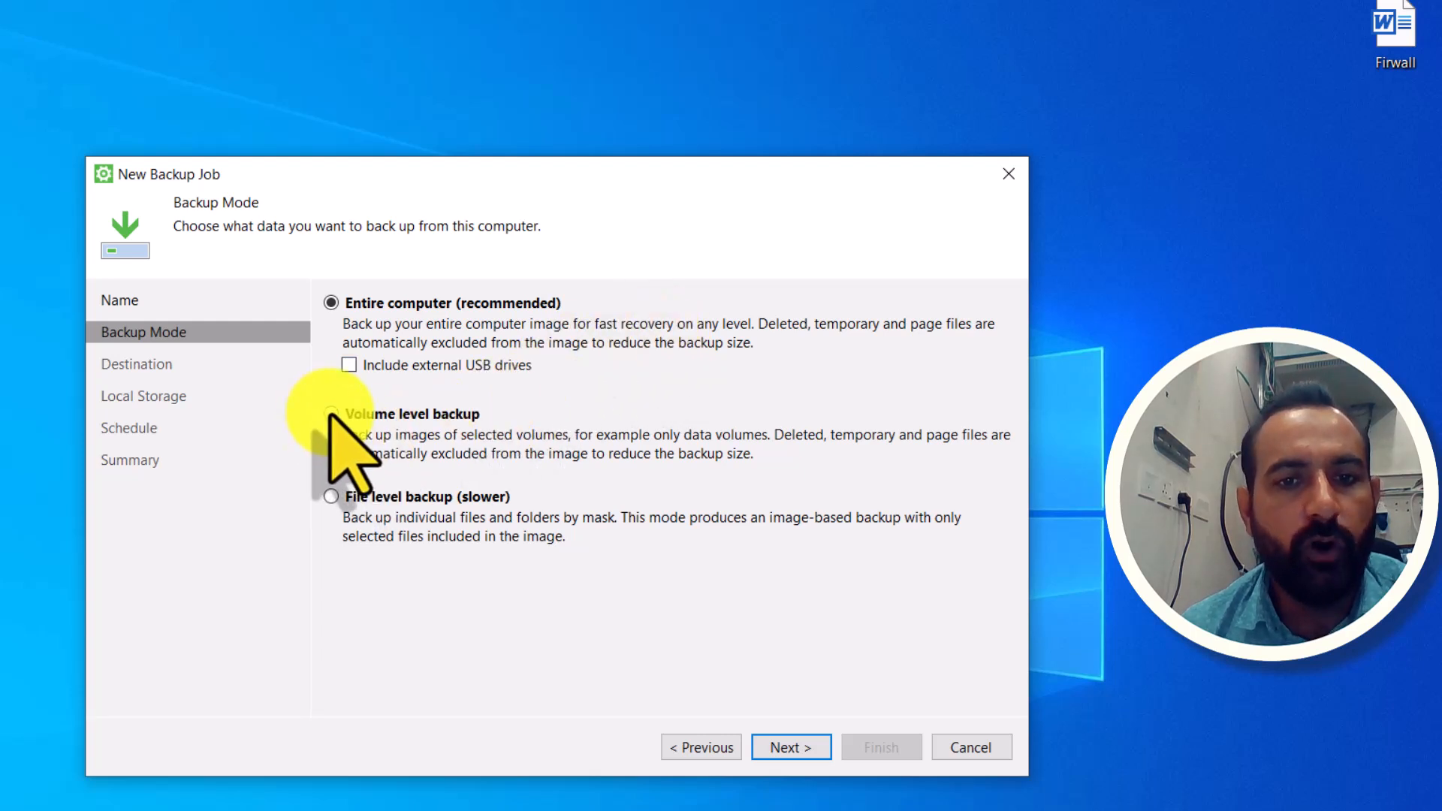
Step: Compare the Entire computer and Volume level backup modes, looking at the volumes offered for backup
{"action": "left_click", "coordinate": [331, 303]}
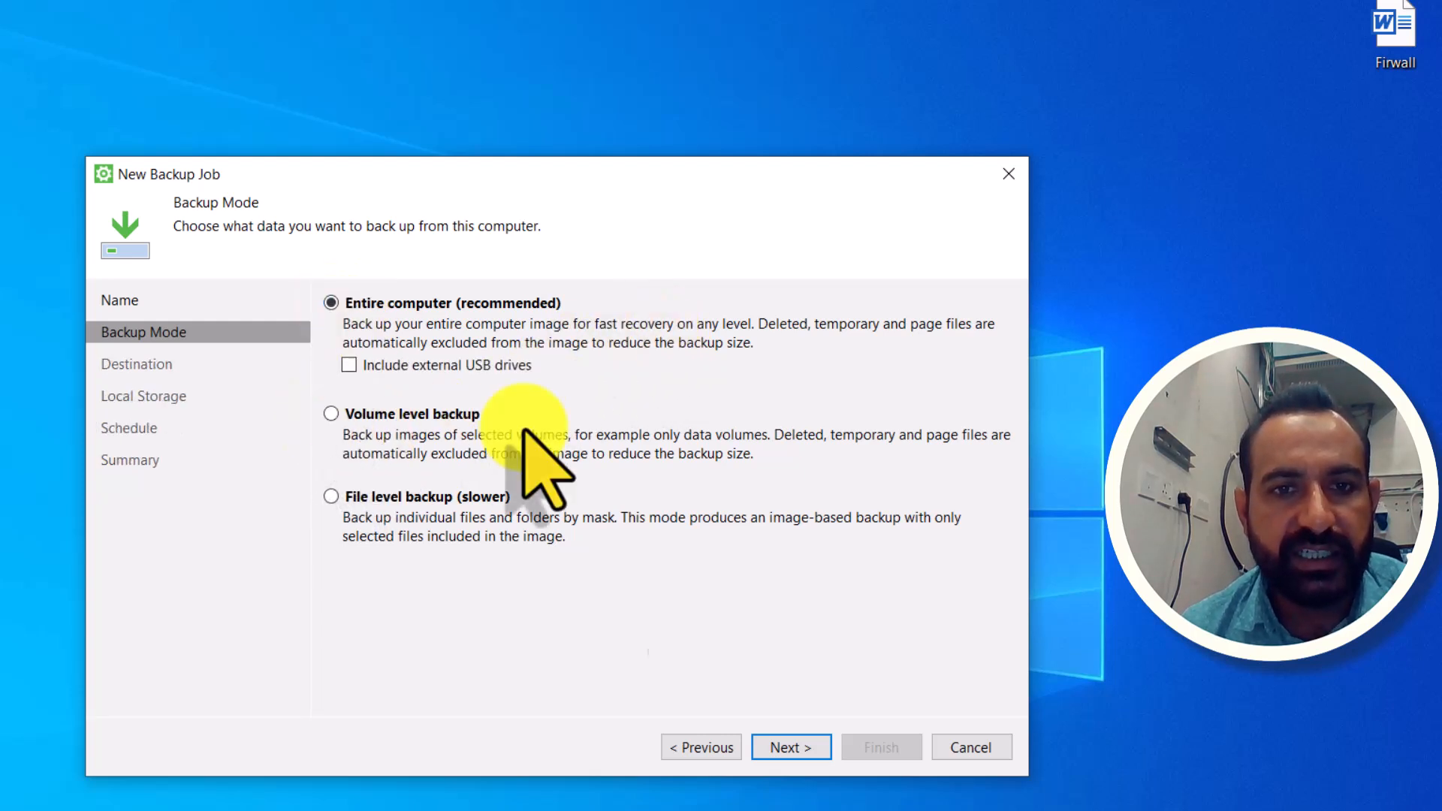
{"action": "left_click", "coordinate": [785, 747]}
{"action": "left_click", "coordinate": [691, 753]}
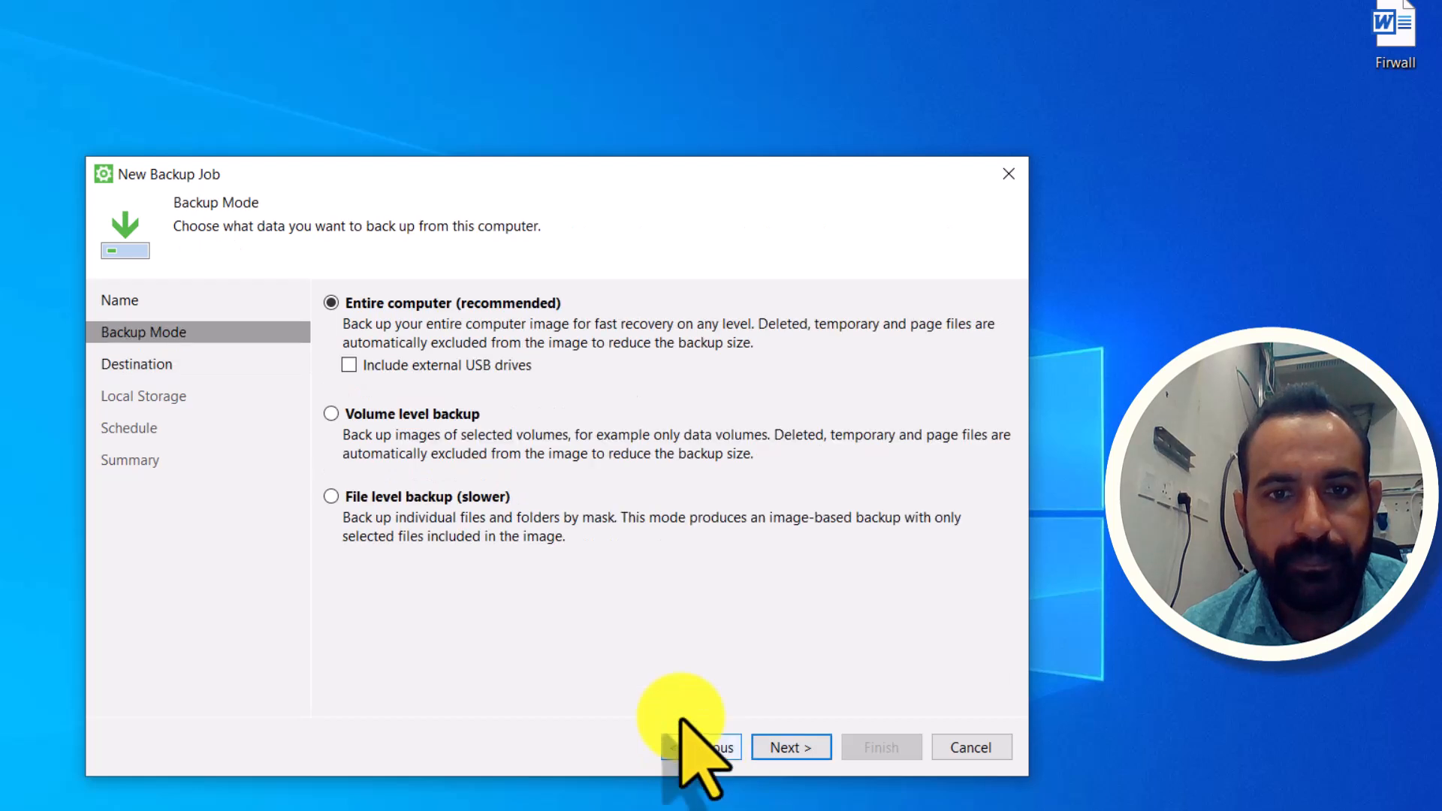
{"action": "left_click", "coordinate": [406, 415]}
{"action": "left_click", "coordinate": [802, 749]}
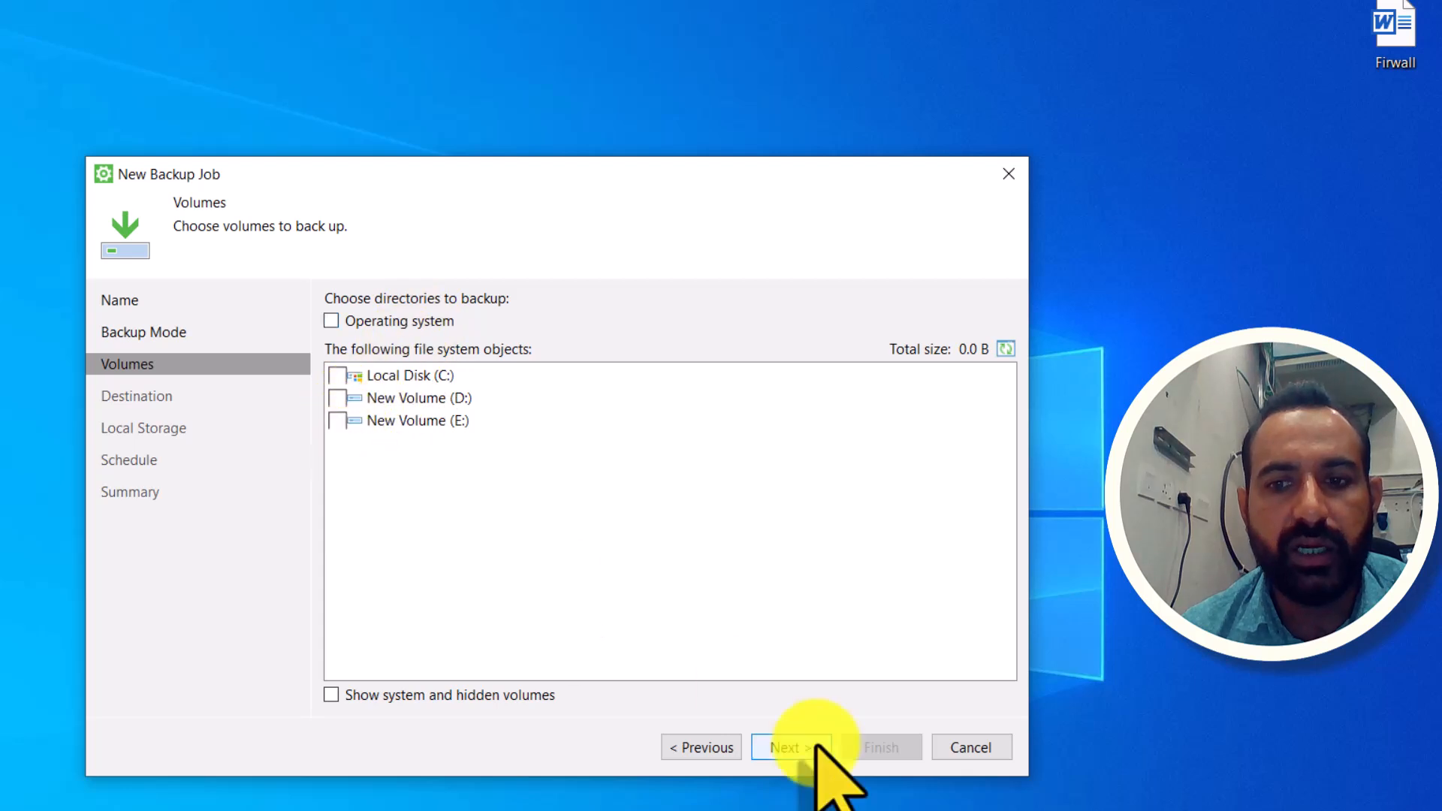
Step: Look at the folders of New Volume (D:) under File level backup, and choose Entire computer as the job's backup mode
{"action": "left_click", "coordinate": [717, 746]}
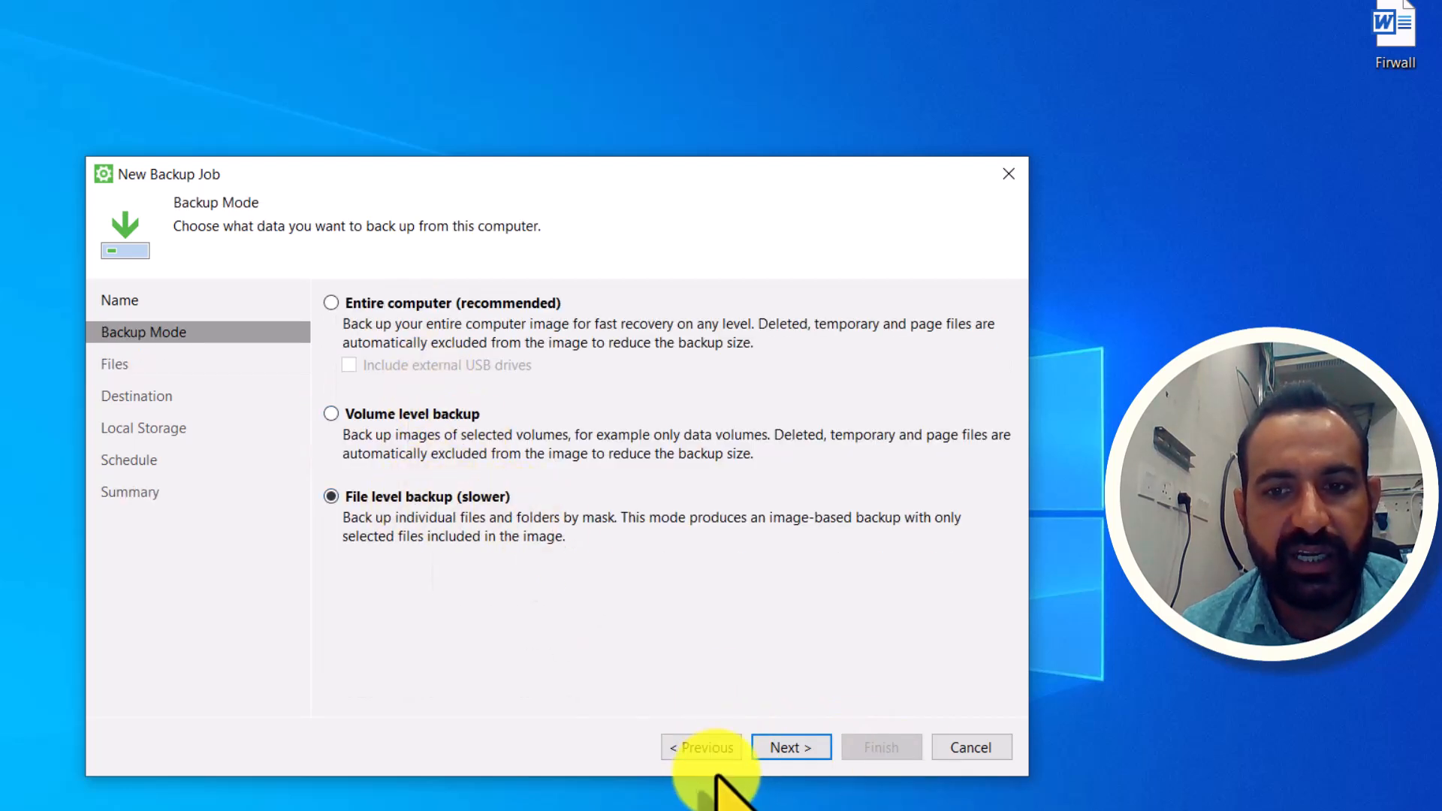
{"action": "left_click", "coordinate": [804, 759]}
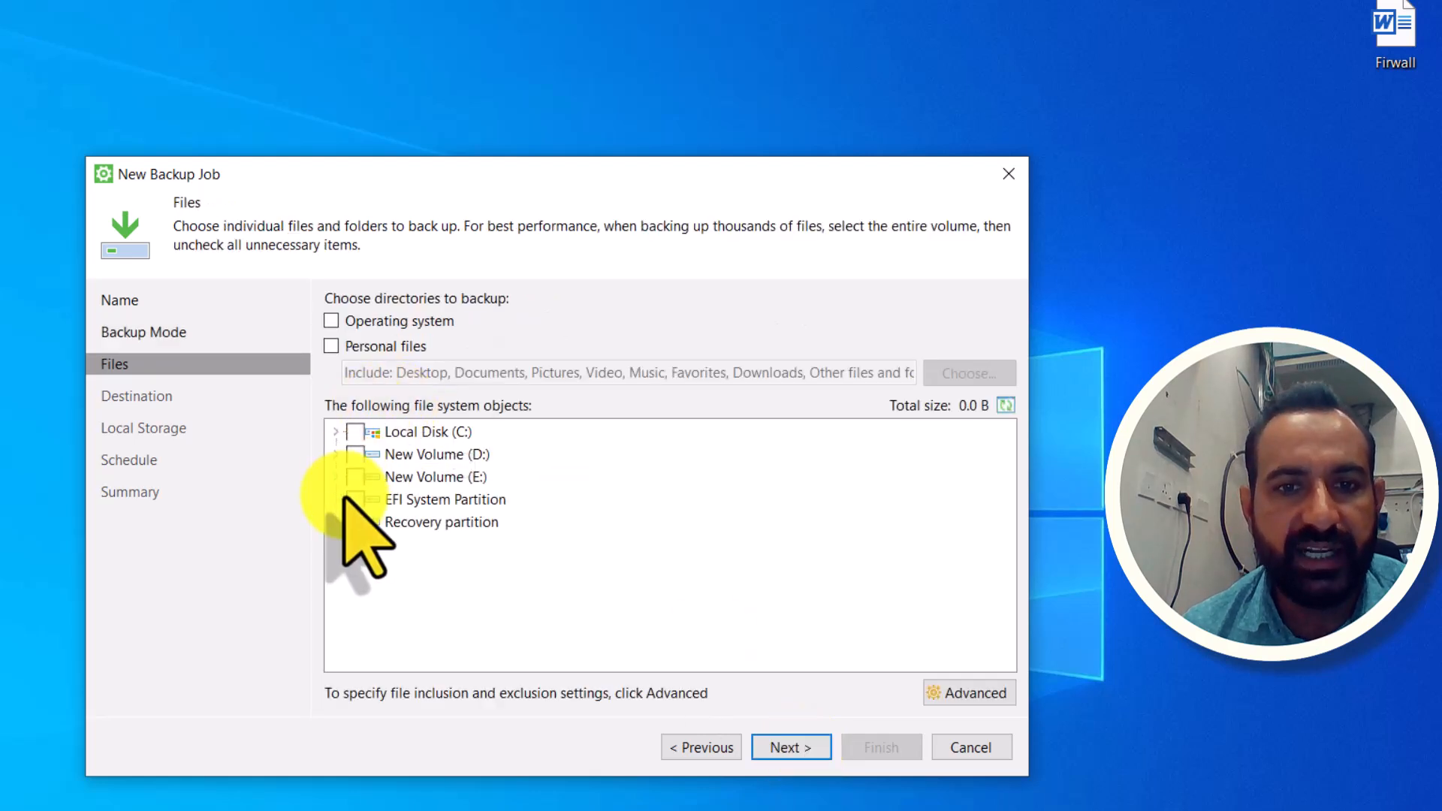
{"action": "left_click", "coordinate": [335, 454]}
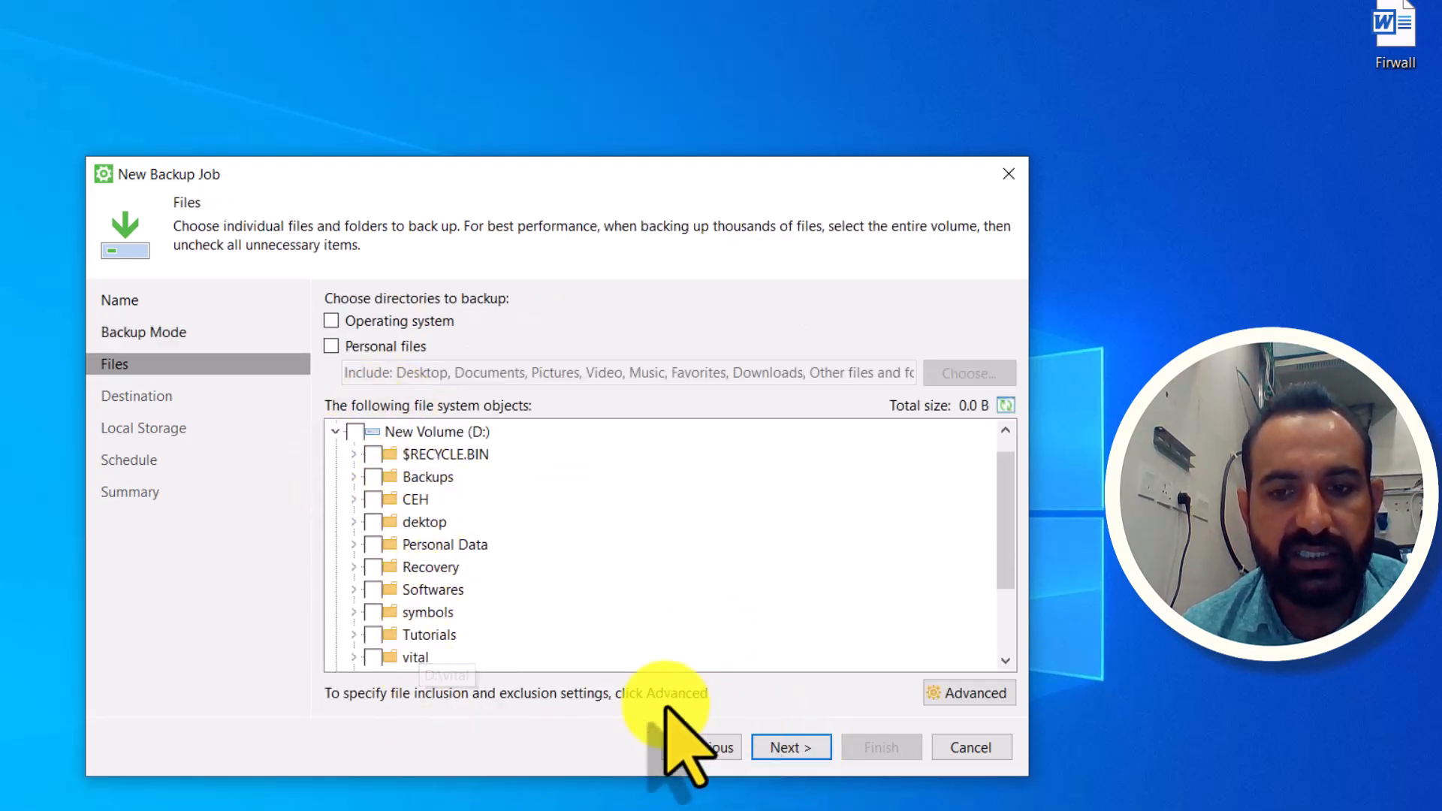
{"action": "left_click", "coordinate": [706, 748]}
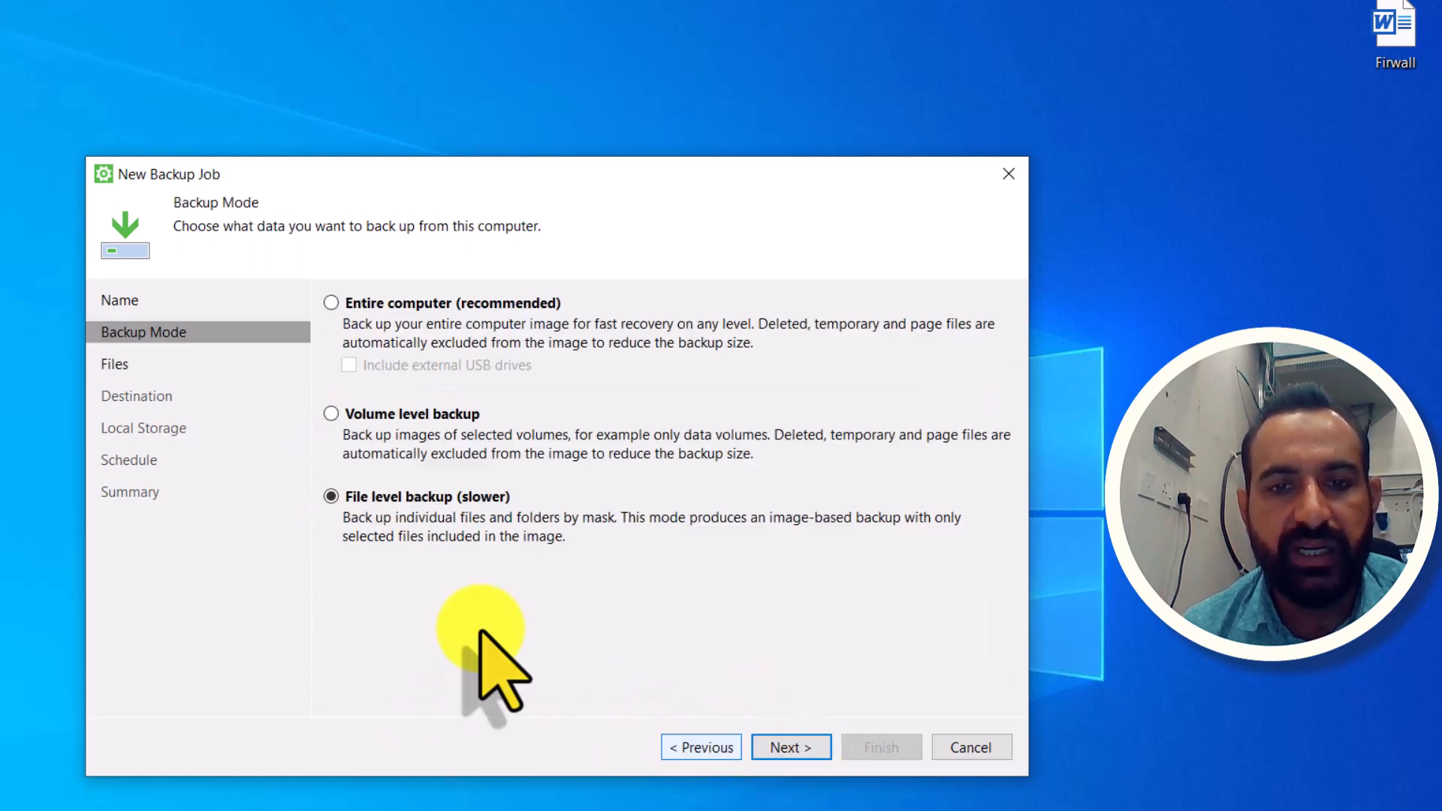
{"action": "left_click", "coordinate": [332, 303]}
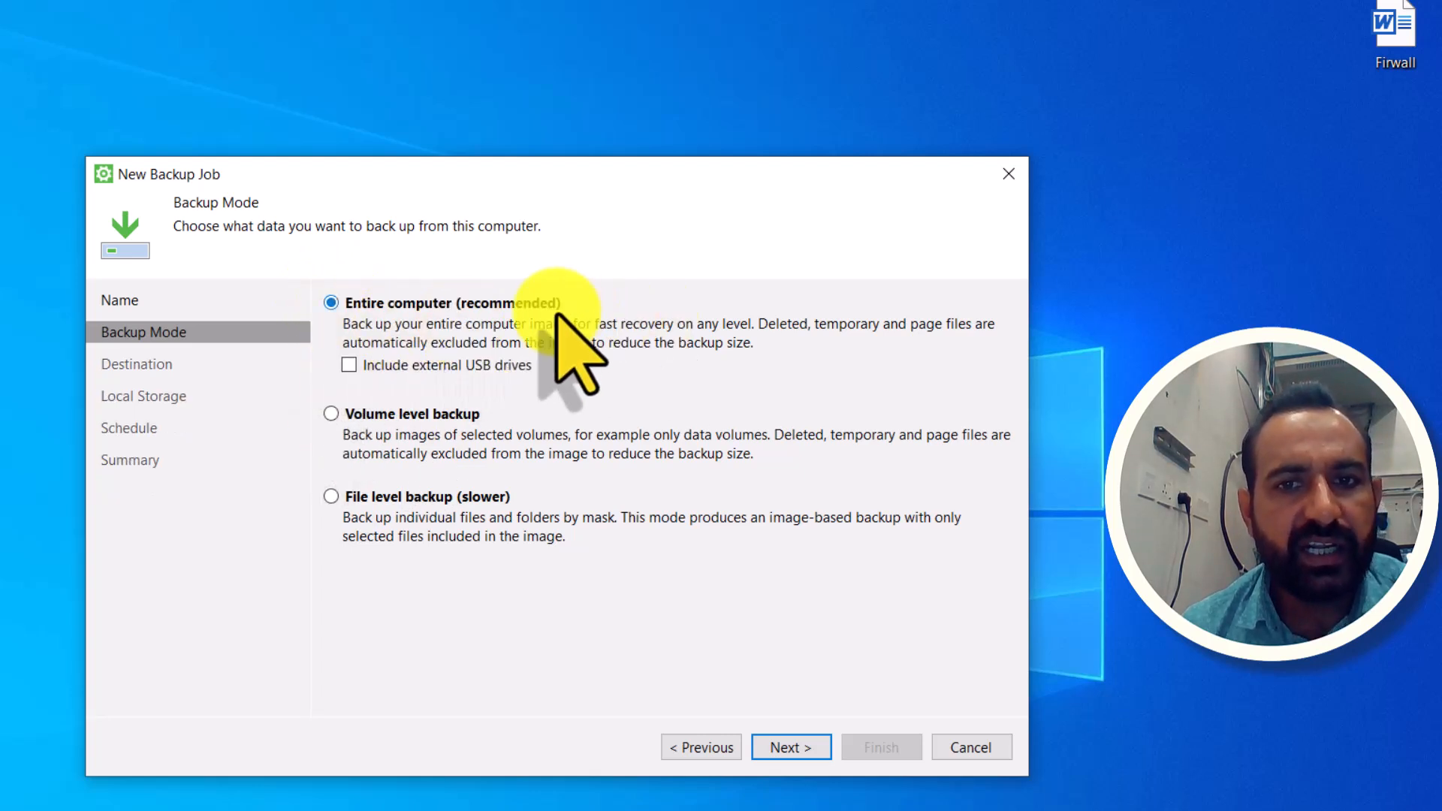
{"action": "left_click", "coordinate": [785, 747]}
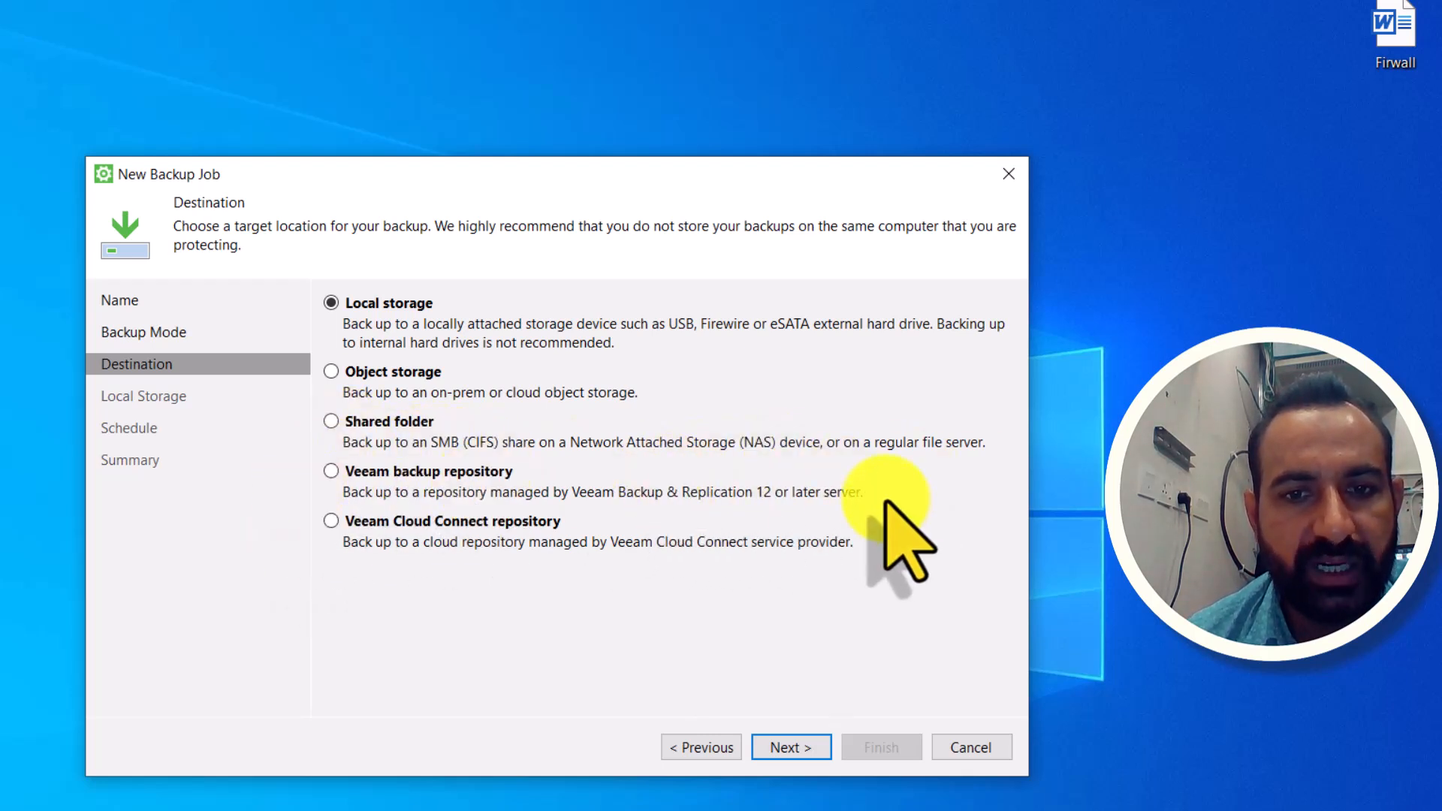
Step: Examine the connection settings for the Veeam backup repository and Veeam Cloud Connect repository destinations
{"action": "left_click", "coordinate": [331, 470]}
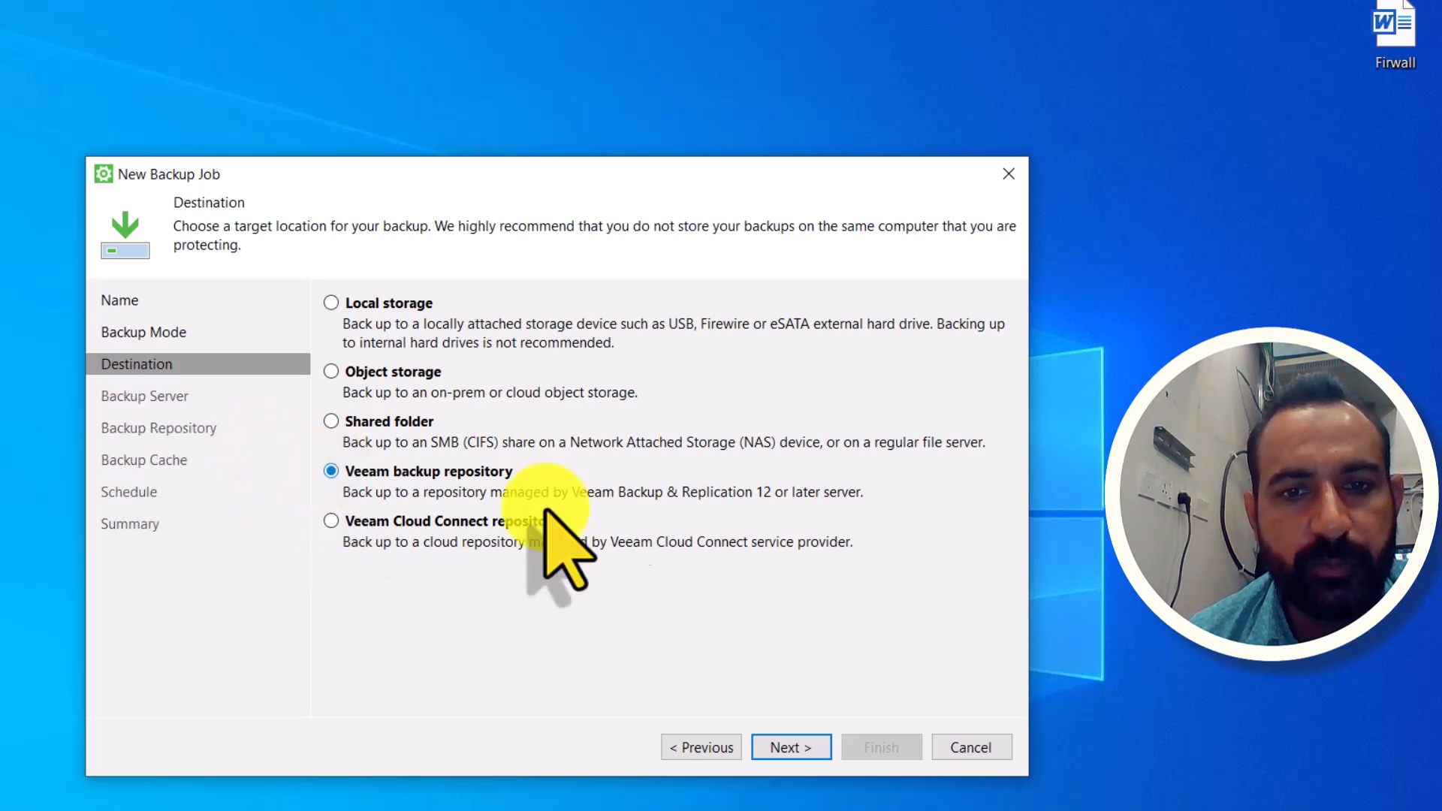
{"action": "left_click", "coordinate": [811, 747]}
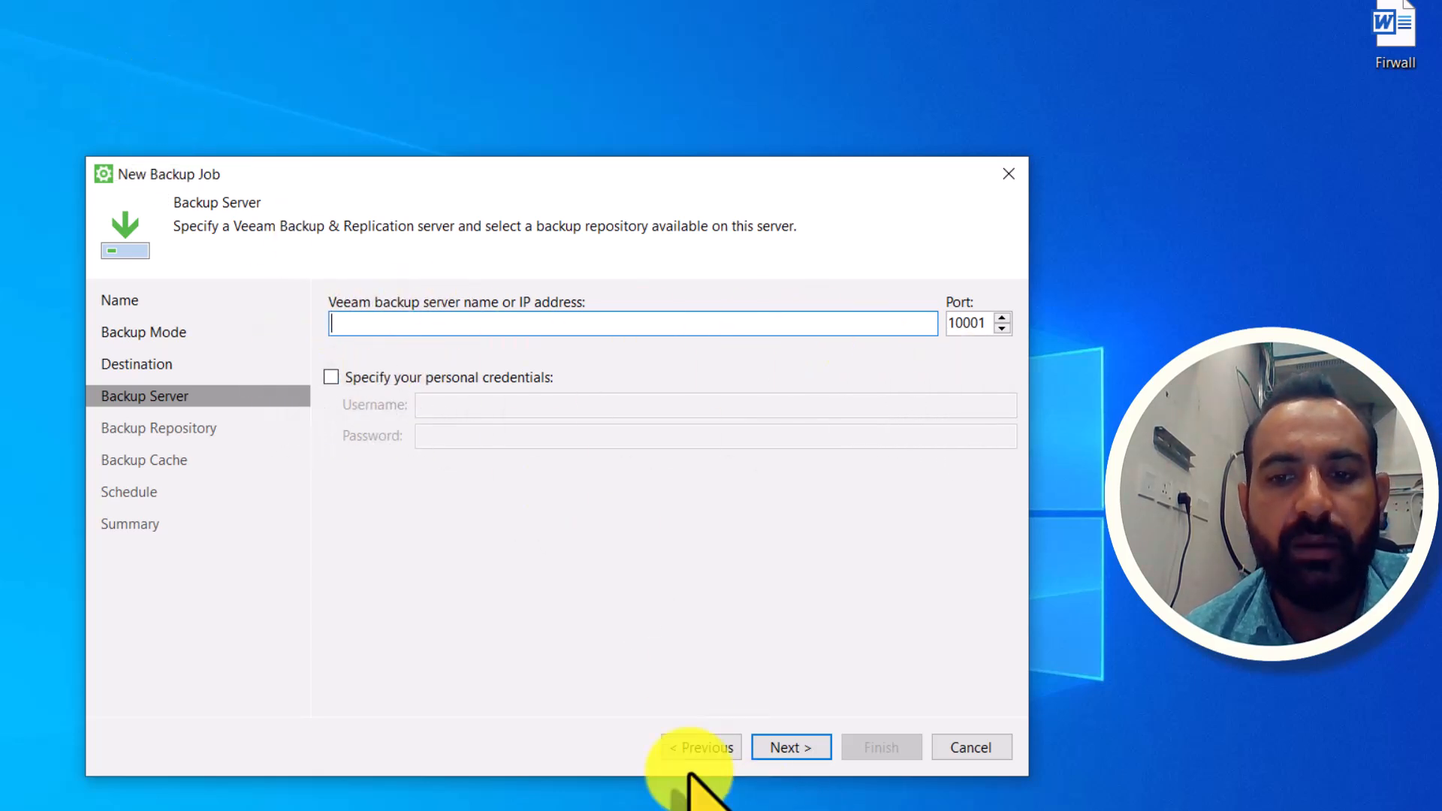
{"action": "left_click", "coordinate": [687, 748]}
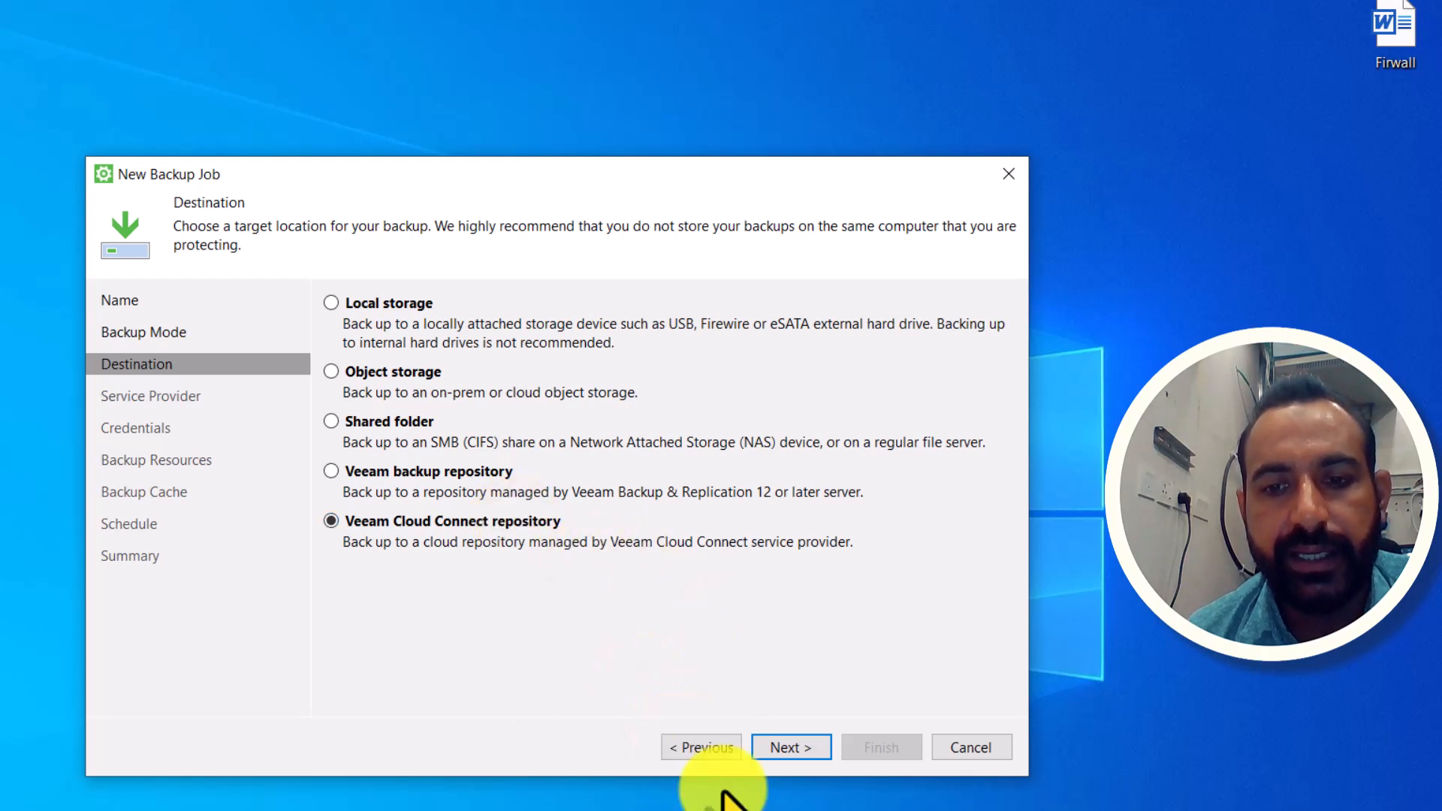
{"action": "left_click", "coordinate": [796, 745]}
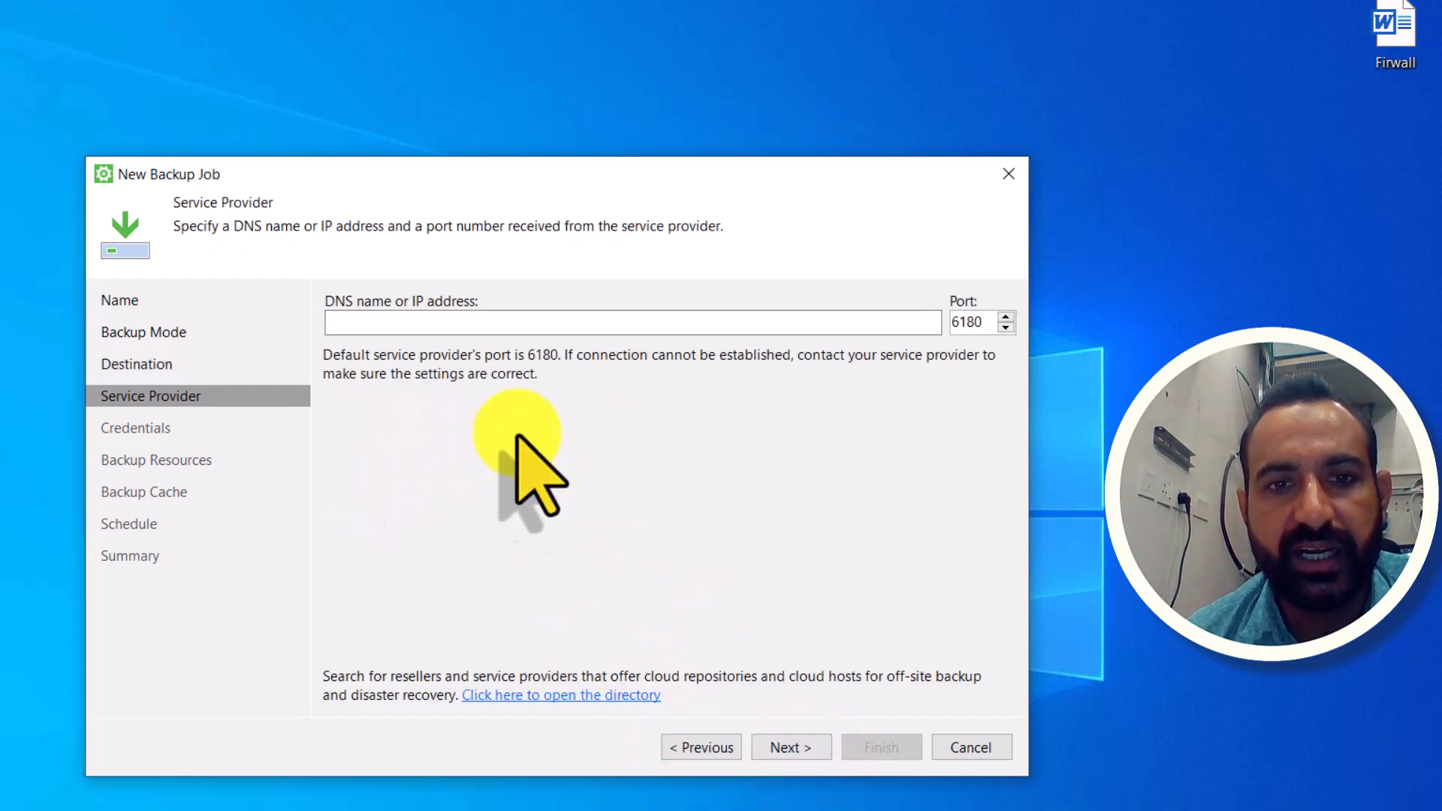
{"action": "left_click", "coordinate": [695, 774]}
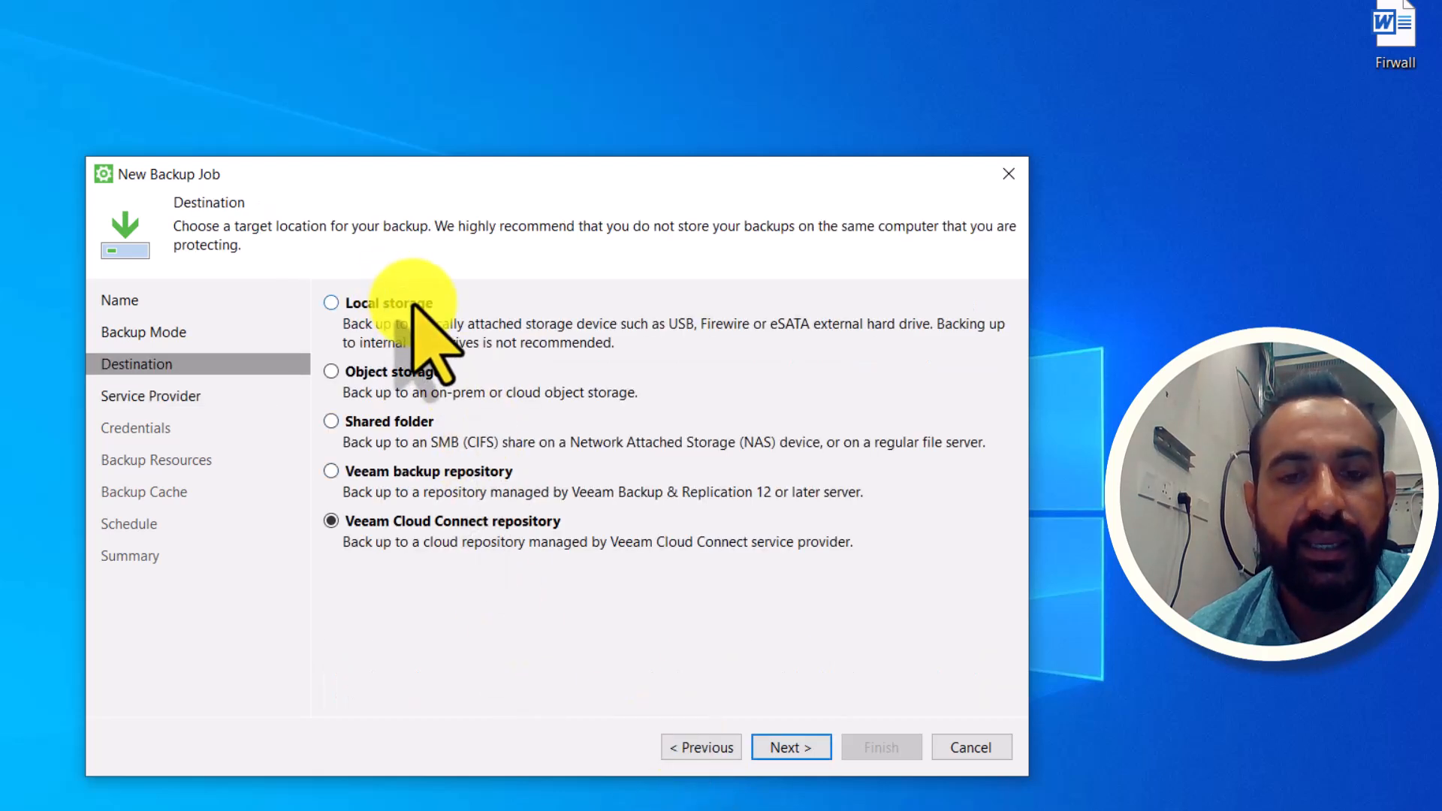
Step: Try to use Local storage as the destination of the my_laptop job
{"action": "left_click", "coordinate": [408, 306]}
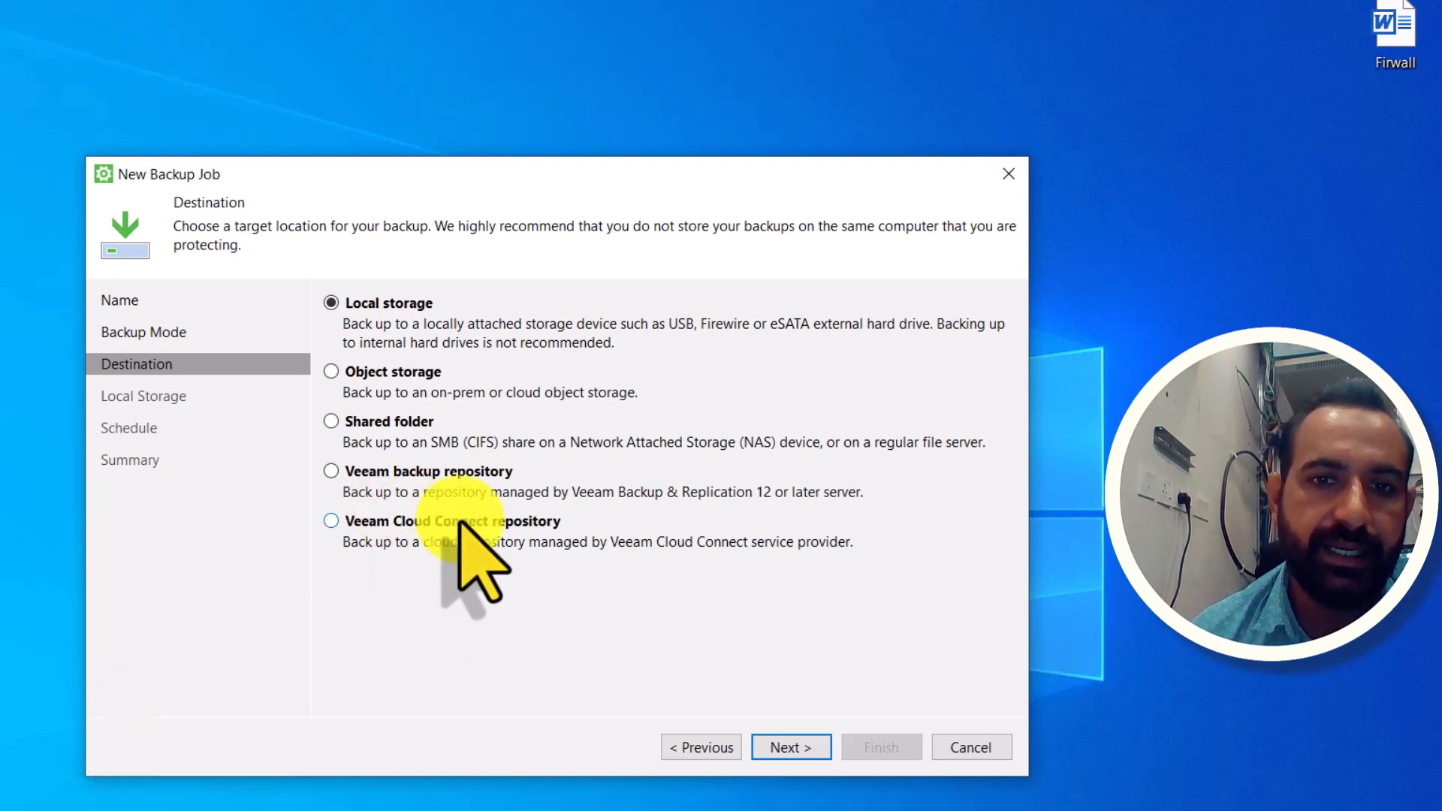
{"action": "left_click", "coordinate": [795, 748]}
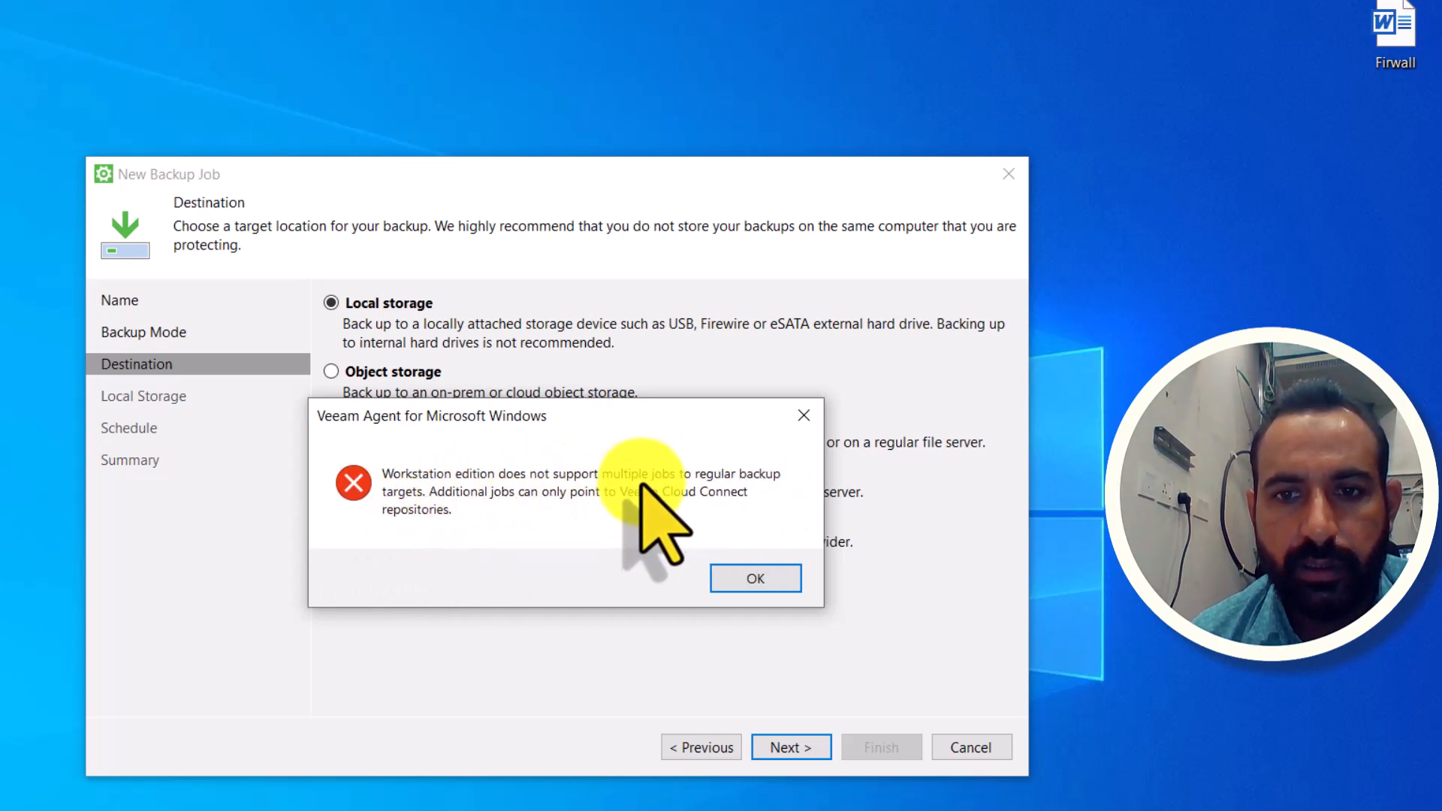
{"action": "left_click", "coordinate": [751, 578]}
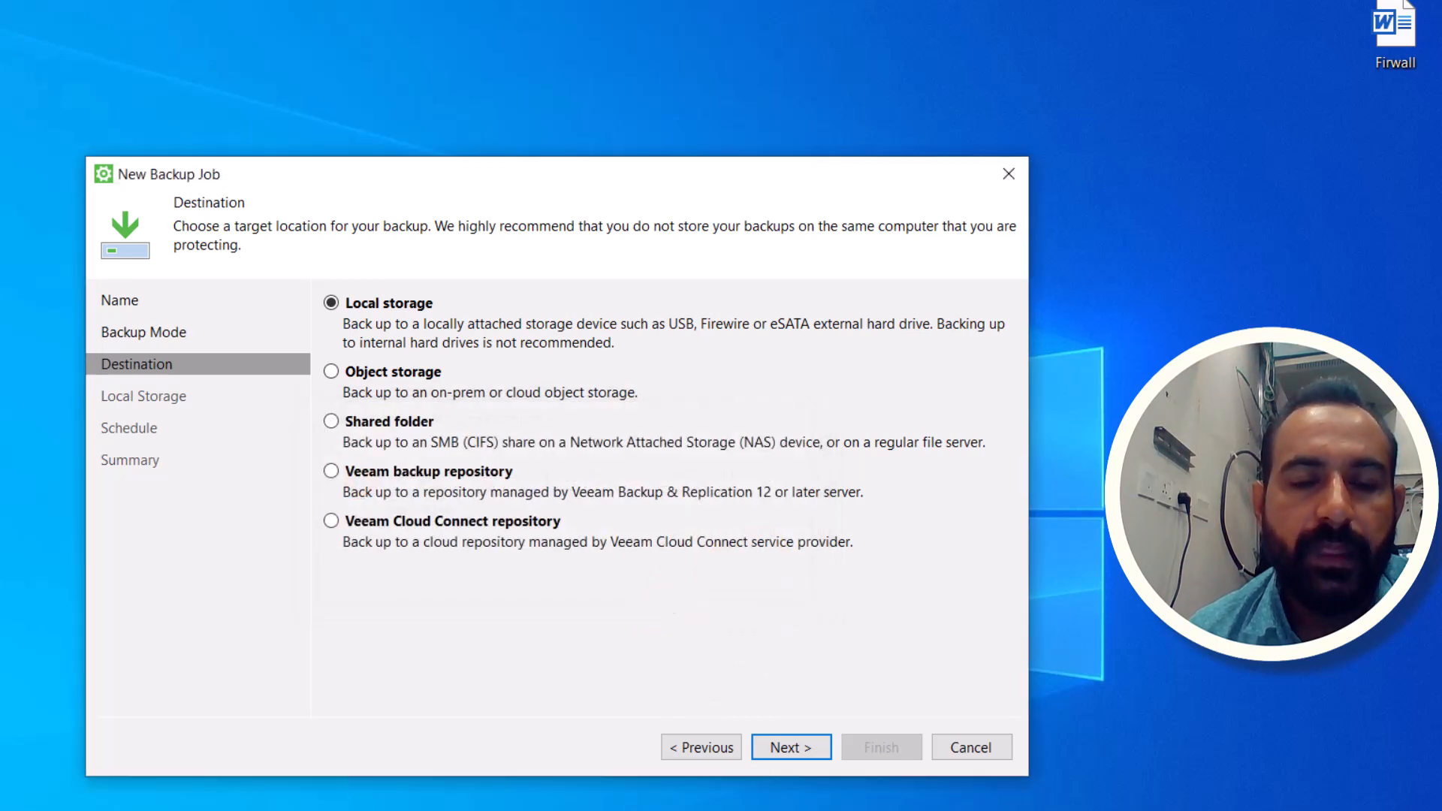
Step: Go back to the job's name and cancel the creation of the my_laptop job
{"action": "left_click", "coordinate": [695, 747]}
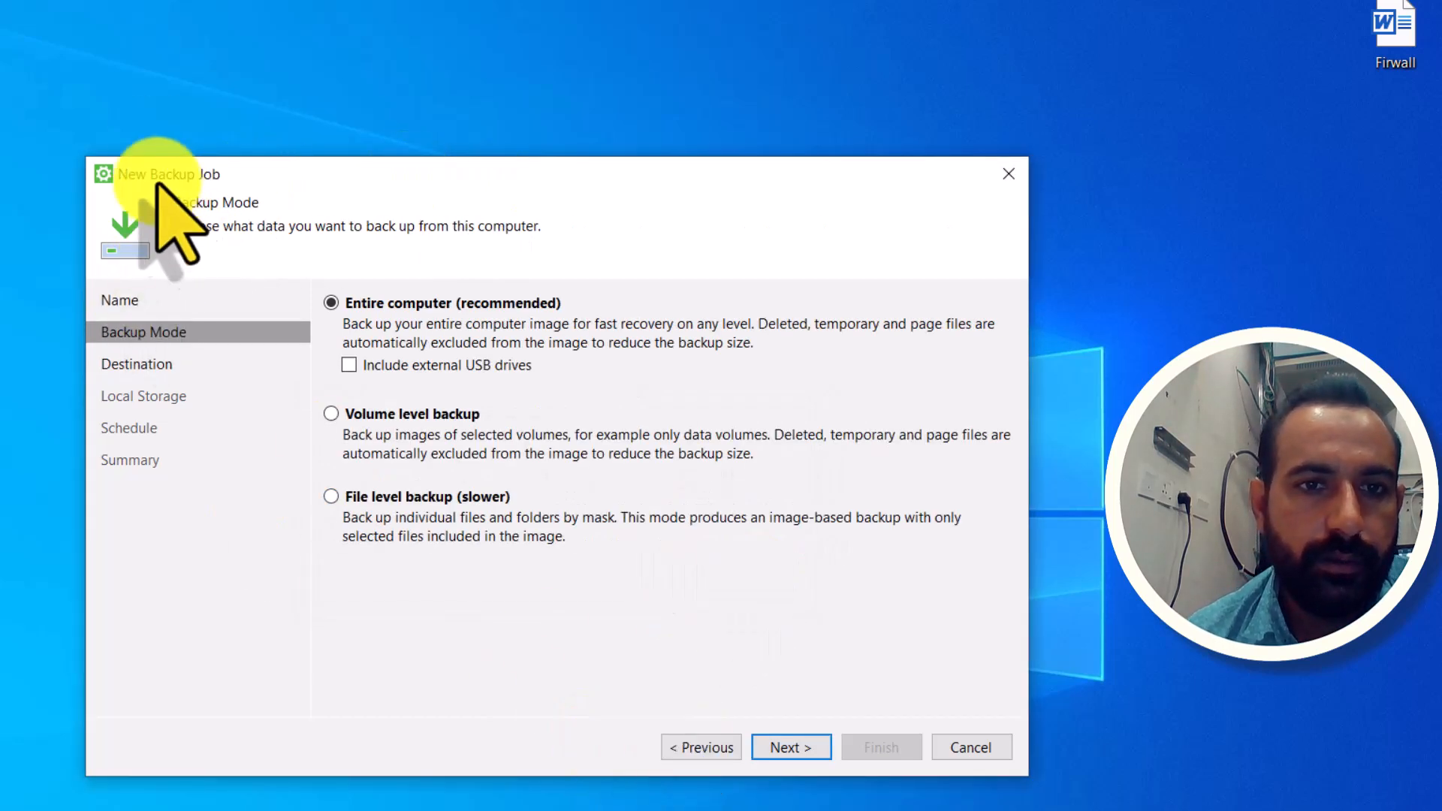
{"action": "left_click", "coordinate": [704, 750]}
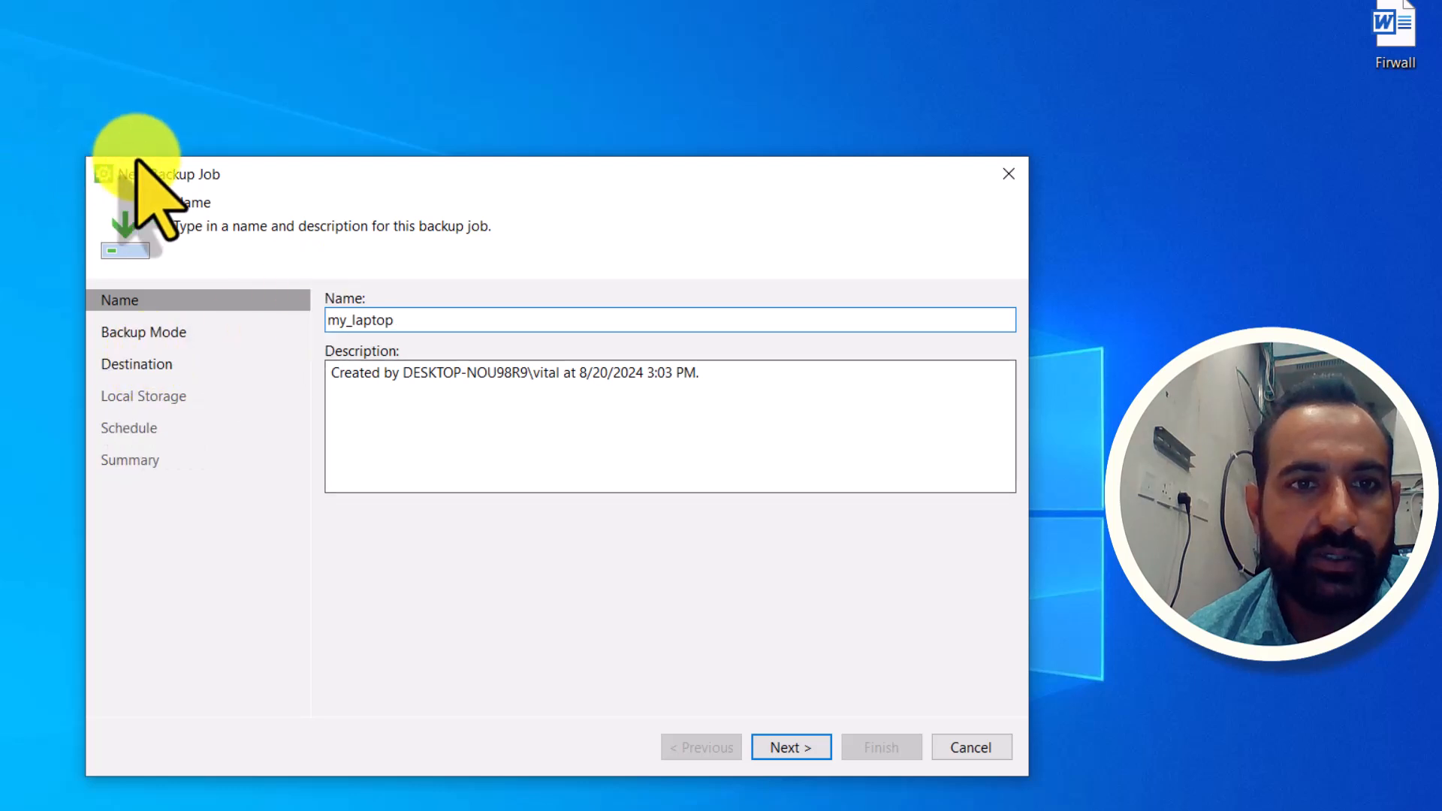
{"action": "left_click", "coordinate": [971, 747]}
{"action": "left_click", "coordinate": [597, 518]}
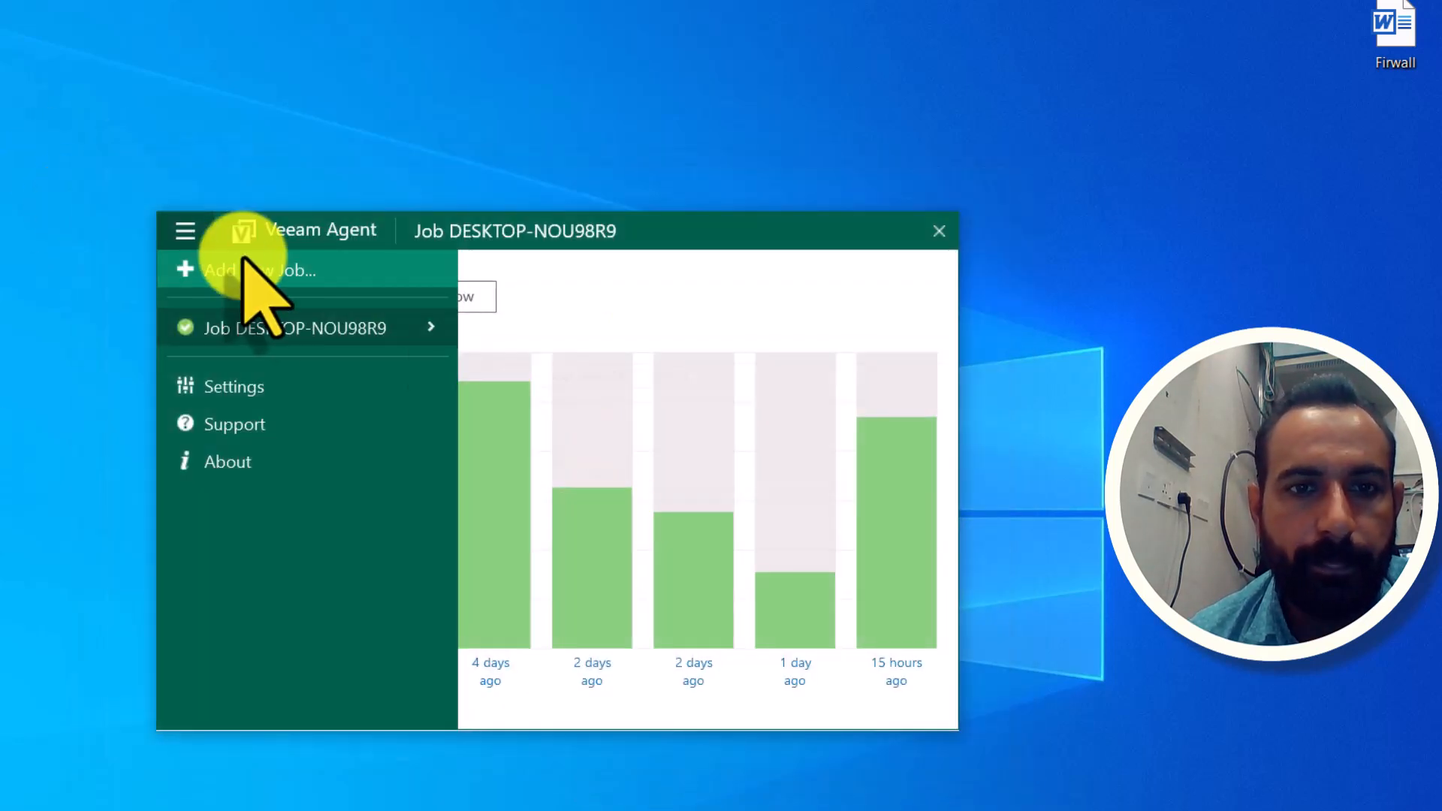
Step: Remove the existing backup job Job DESKTOP-NOU98R9 and confirm its removal
{"action": "left_click", "coordinate": [435, 333]}
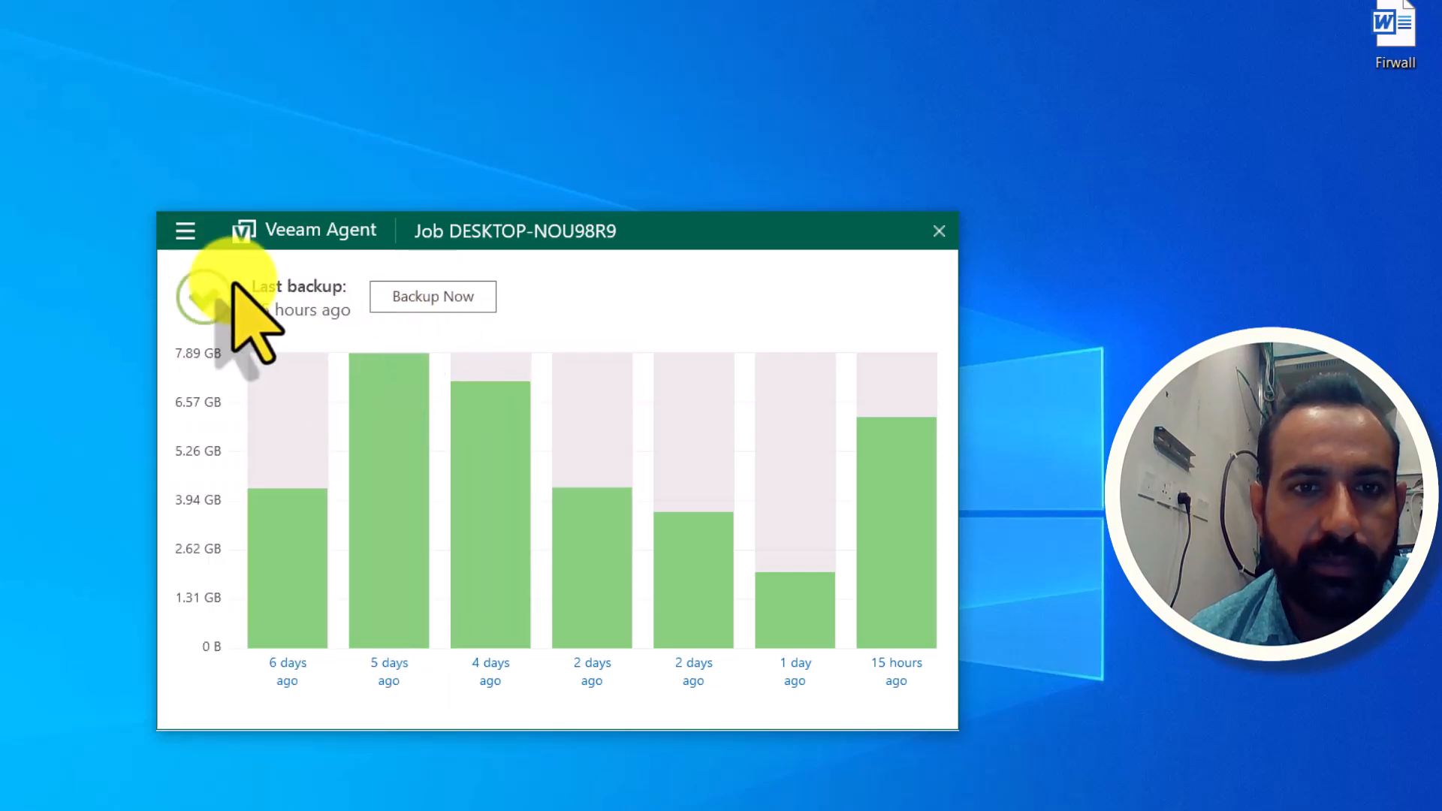
{"action": "left_click", "coordinate": [186, 231]}
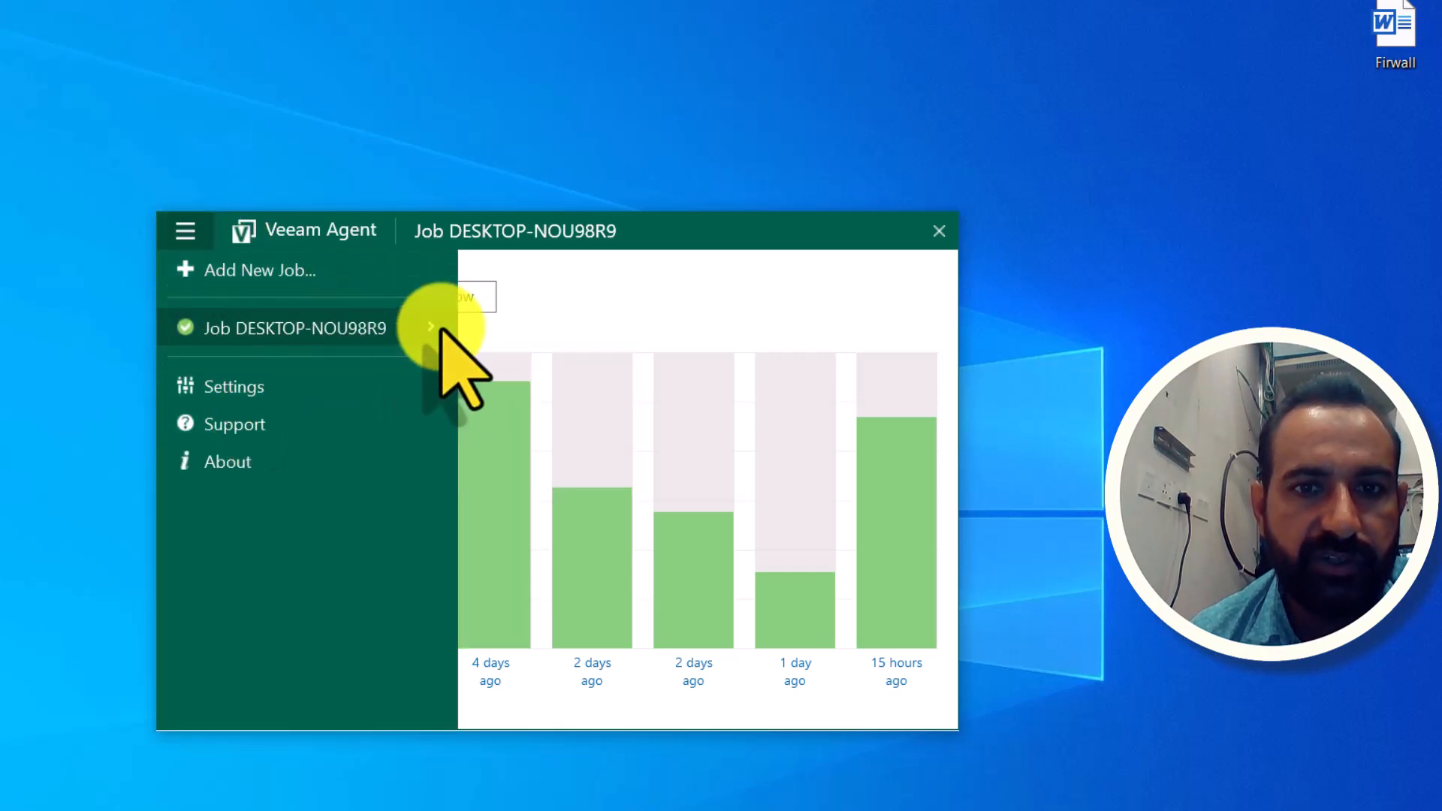
{"action": "left_click", "coordinate": [433, 327]}
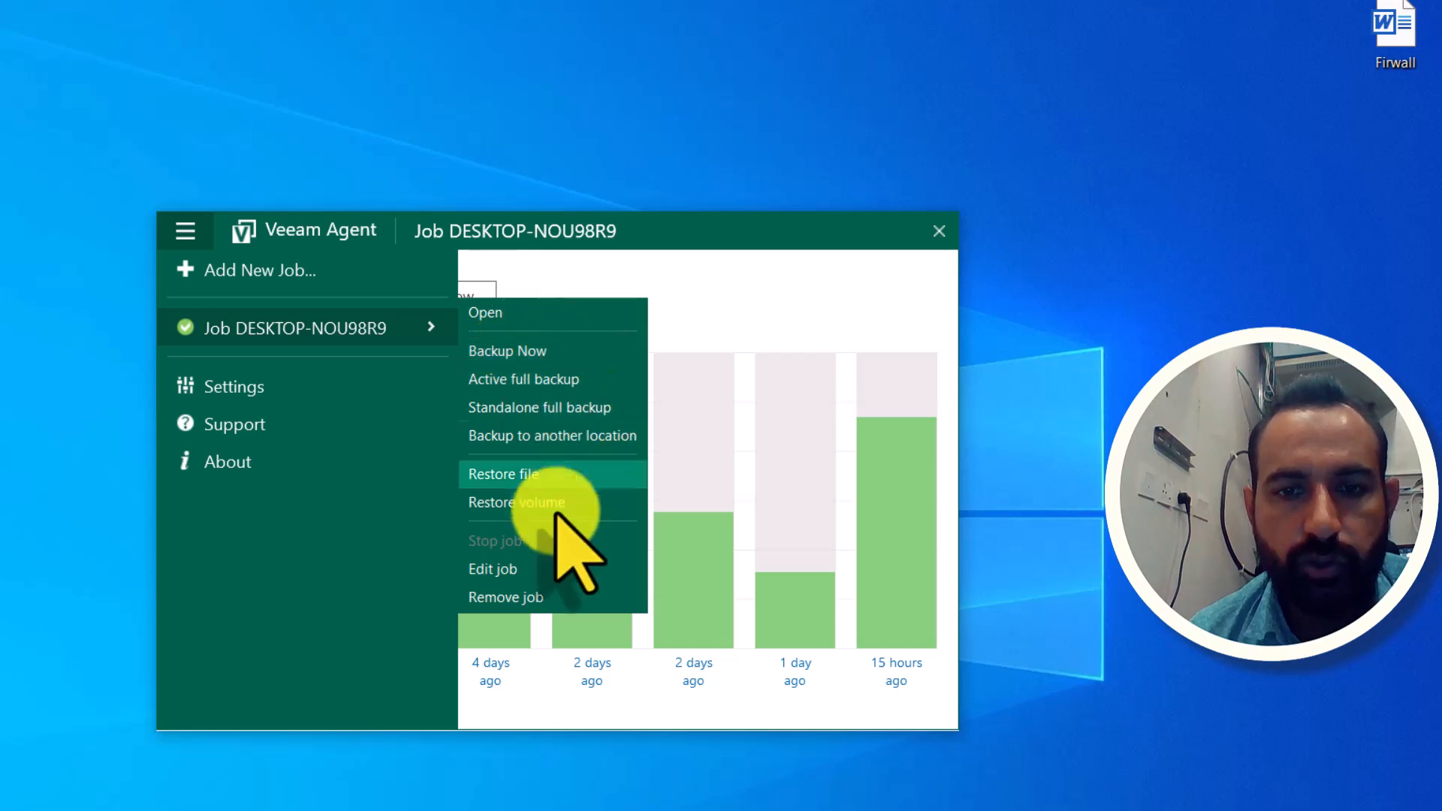
{"action": "left_click", "coordinate": [535, 613]}
{"action": "left_click", "coordinate": [391, 329]}
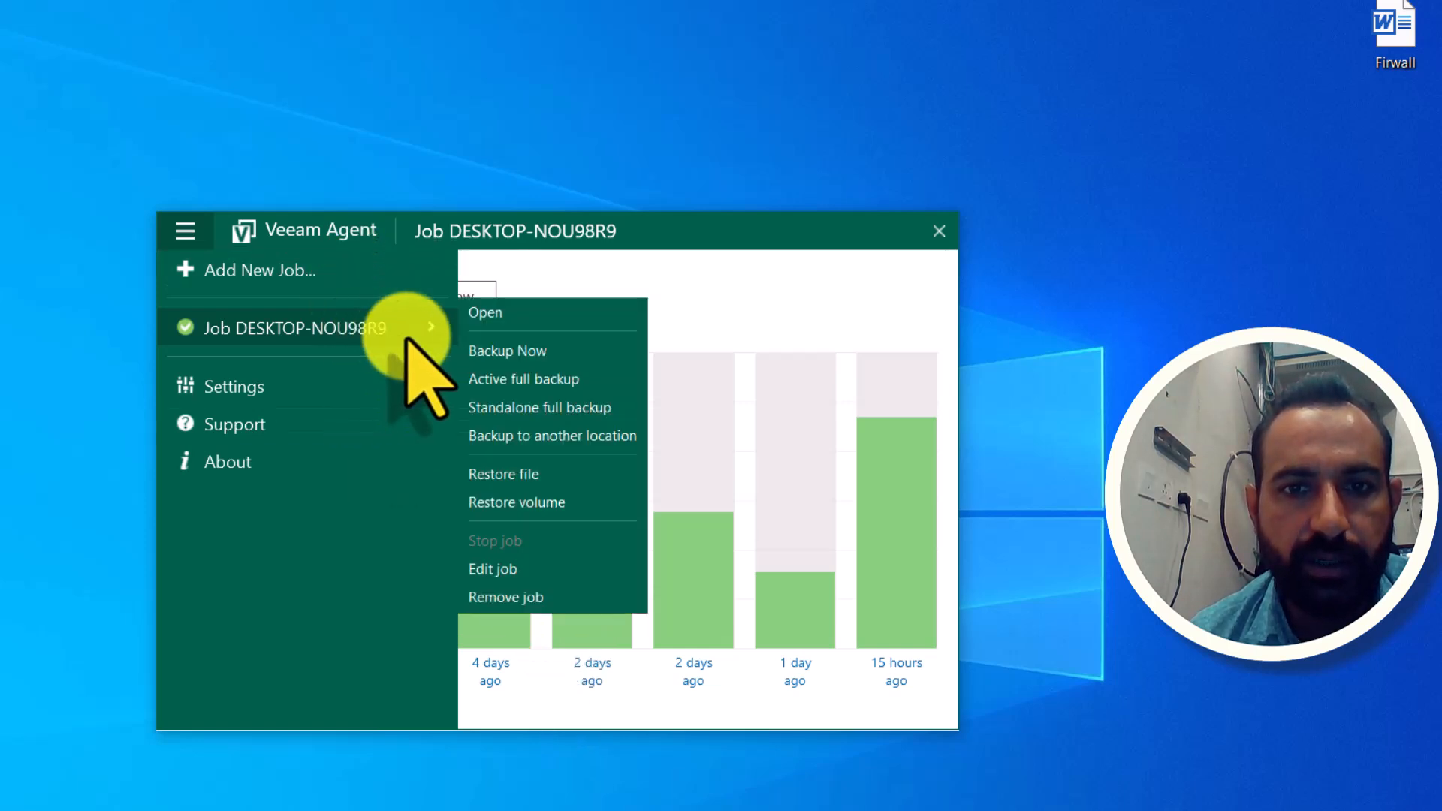
{"action": "left_click", "coordinate": [517, 596]}
{"action": "left_click", "coordinate": [549, 469]}
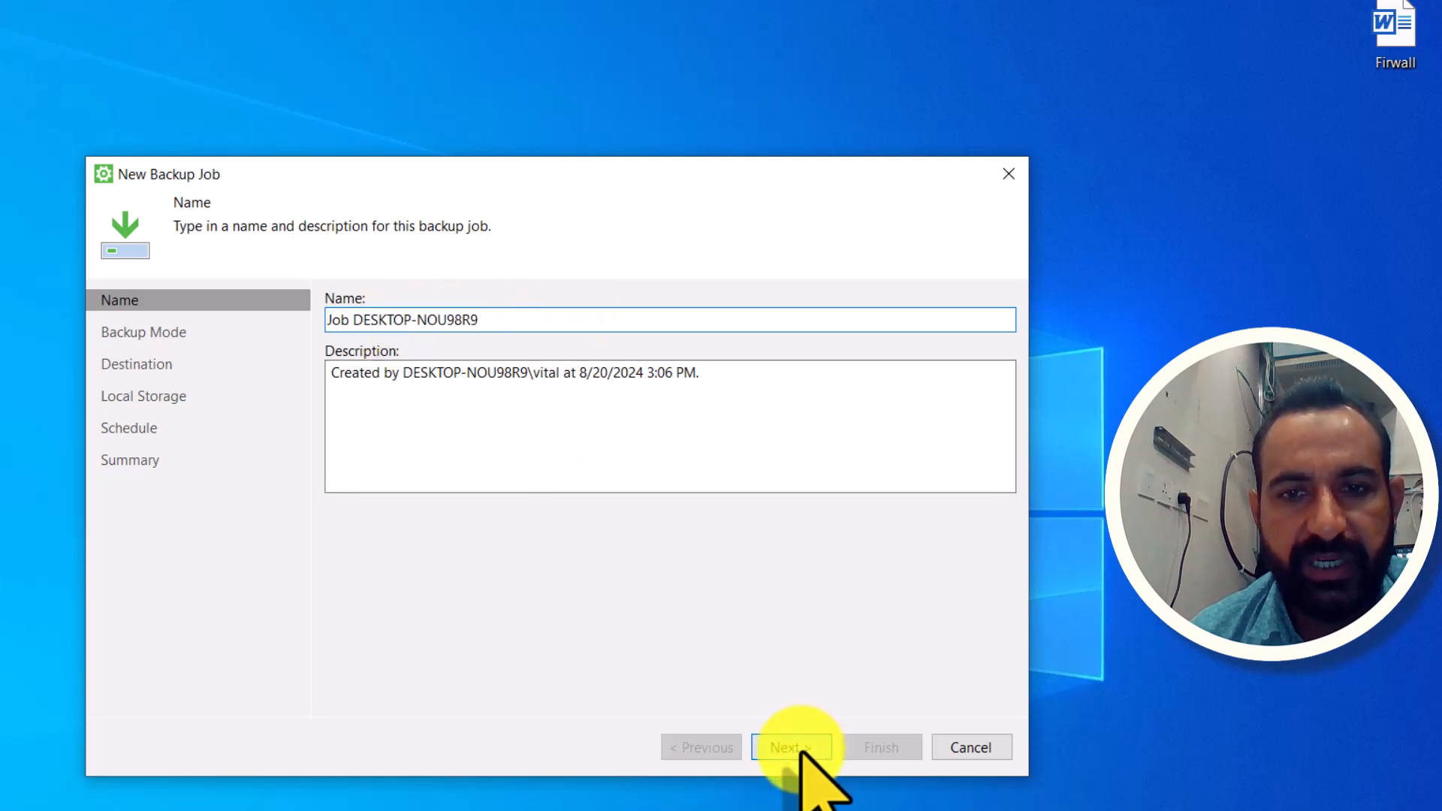
Step: Configure a new backup job with the default name and backup mode, Local storage as destination and New Volume (E:) as target drive
{"action": "left_click", "coordinate": [800, 751]}
{"action": "left_click", "coordinate": [787, 746]}
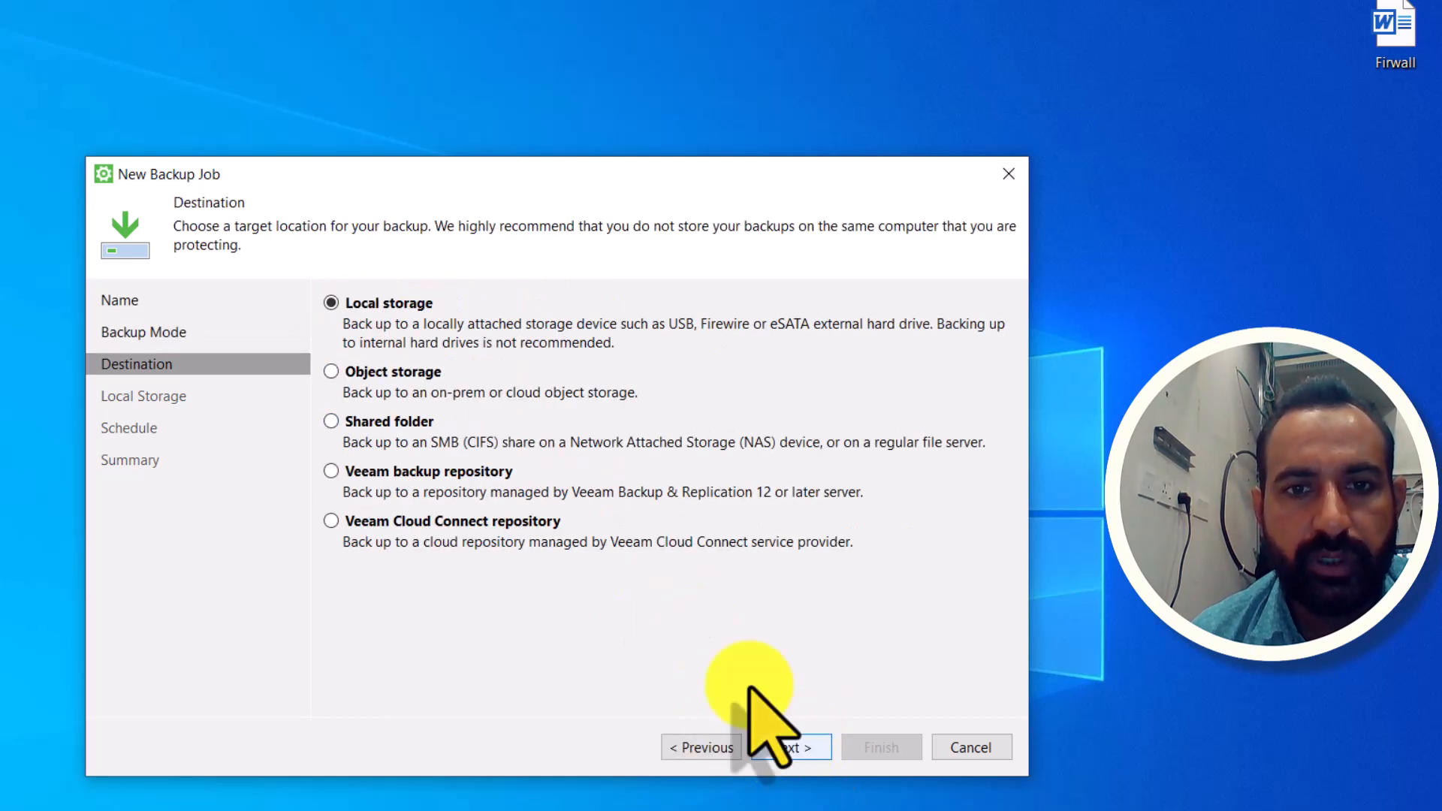
{"action": "left_click", "coordinate": [795, 748]}
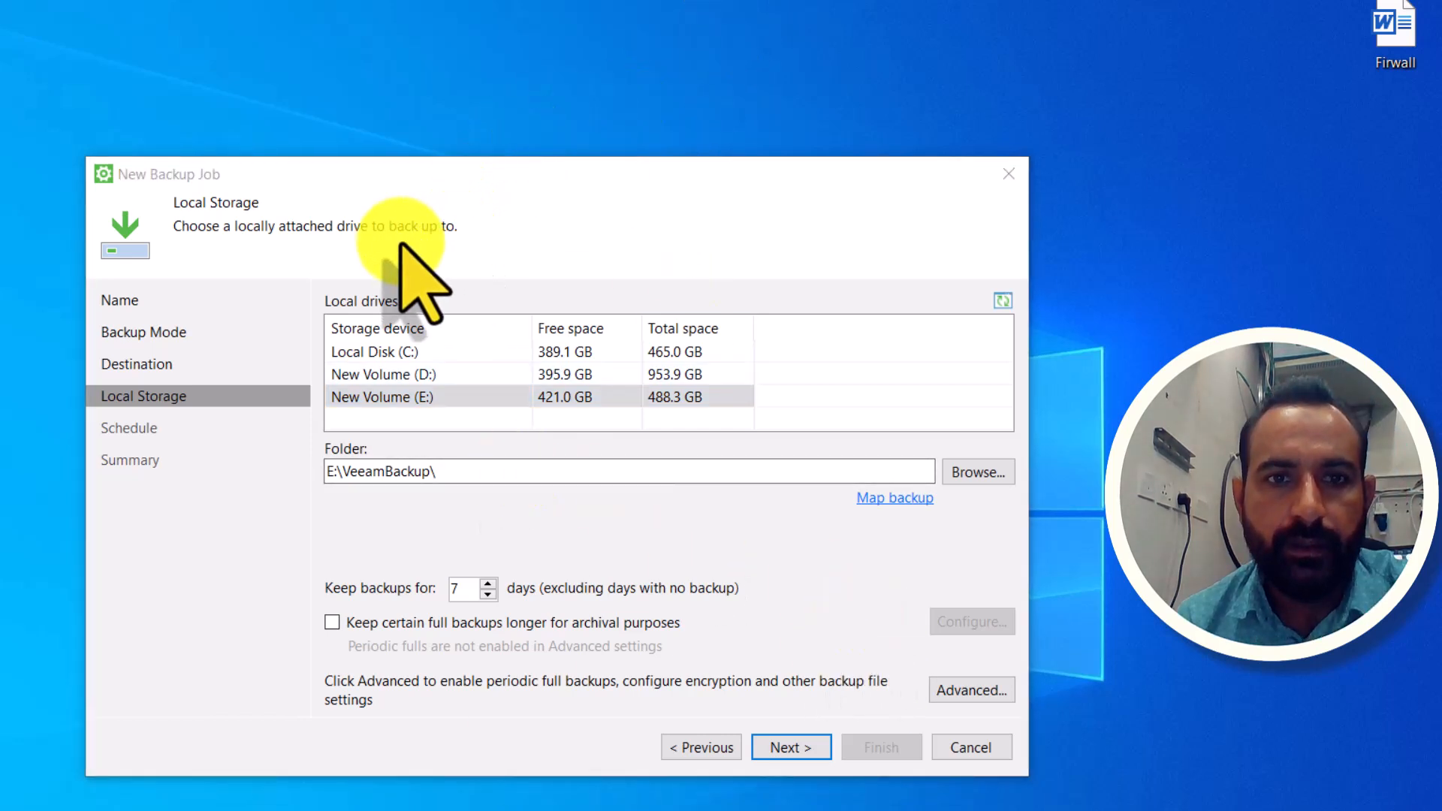
{"action": "left_click", "coordinate": [475, 395]}
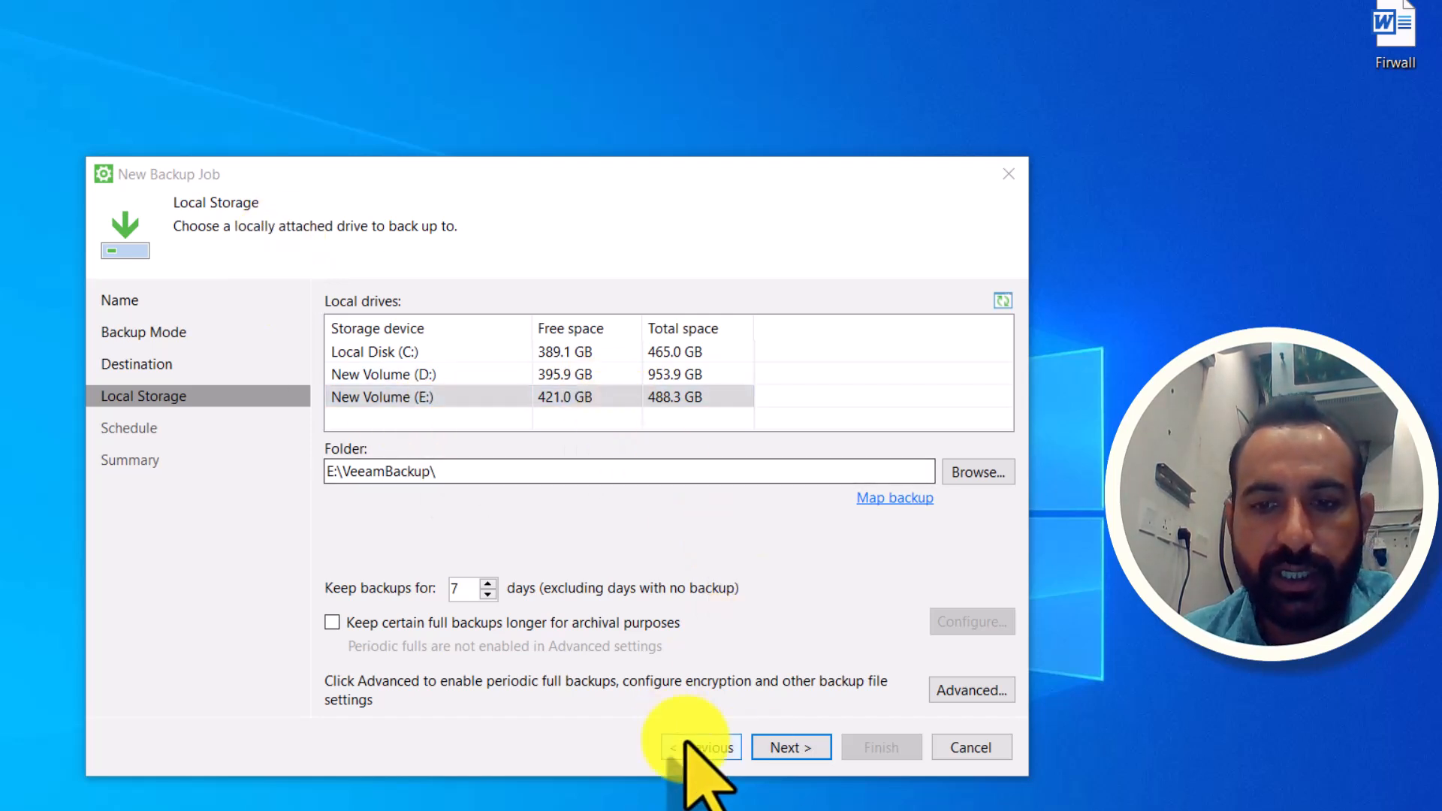
Step: Keep New Volume (E:) as the backup target drive and proceed to the job's schedule settings
{"action": "left_click", "coordinate": [476, 399]}
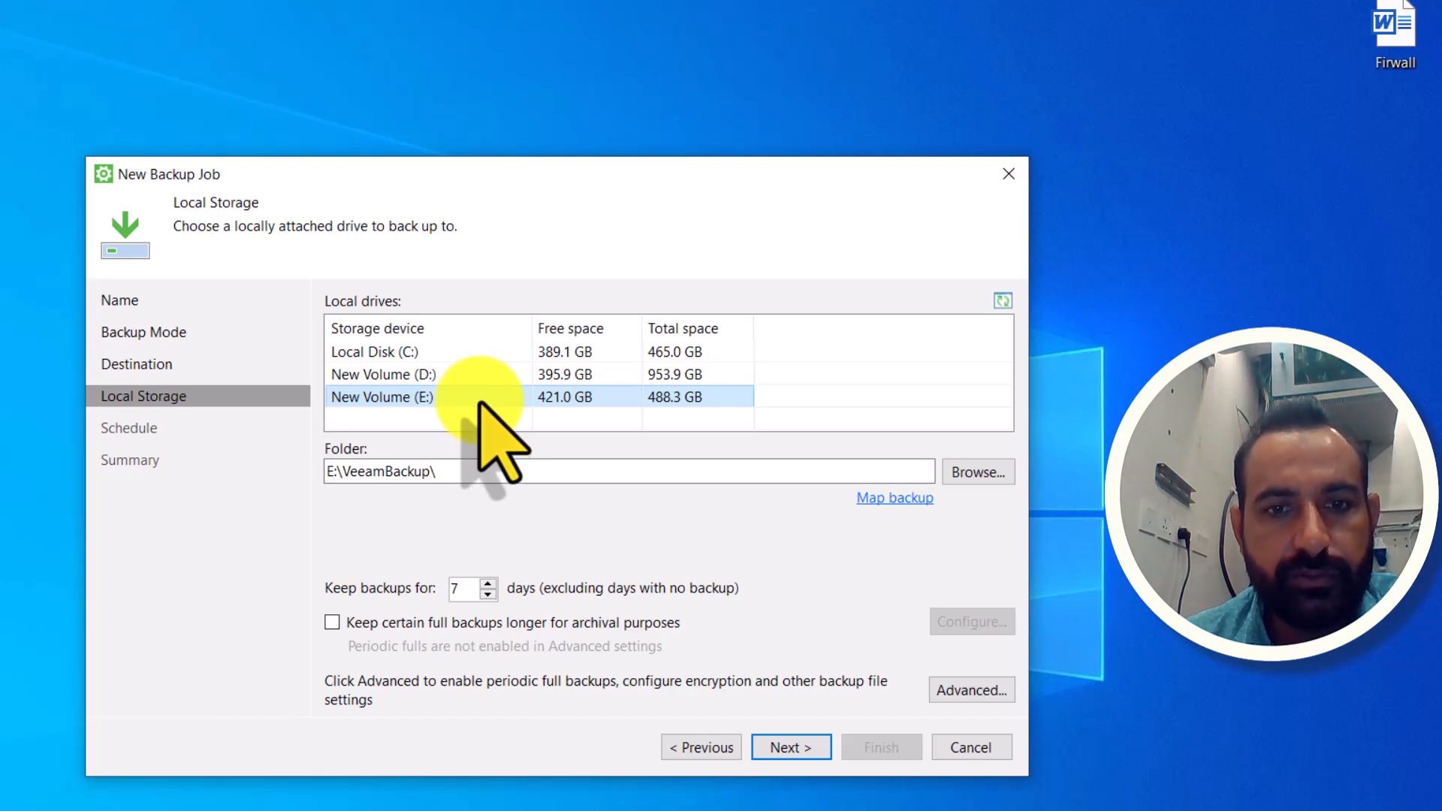
{"action": "left_click", "coordinate": [804, 751]}
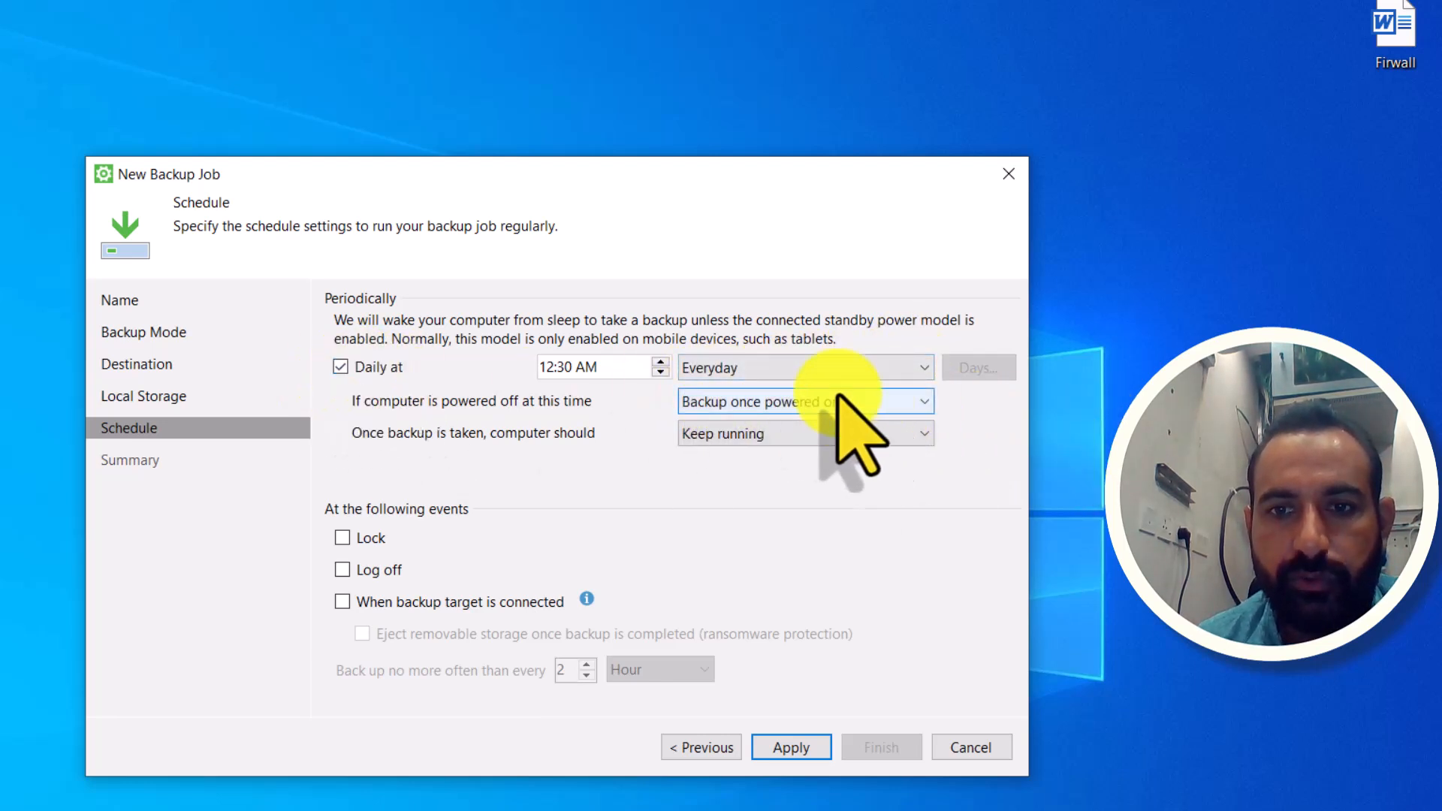
Step: Set the daily backup at 12:30 AM to run on week-days
{"action": "left_click", "coordinate": [763, 368]}
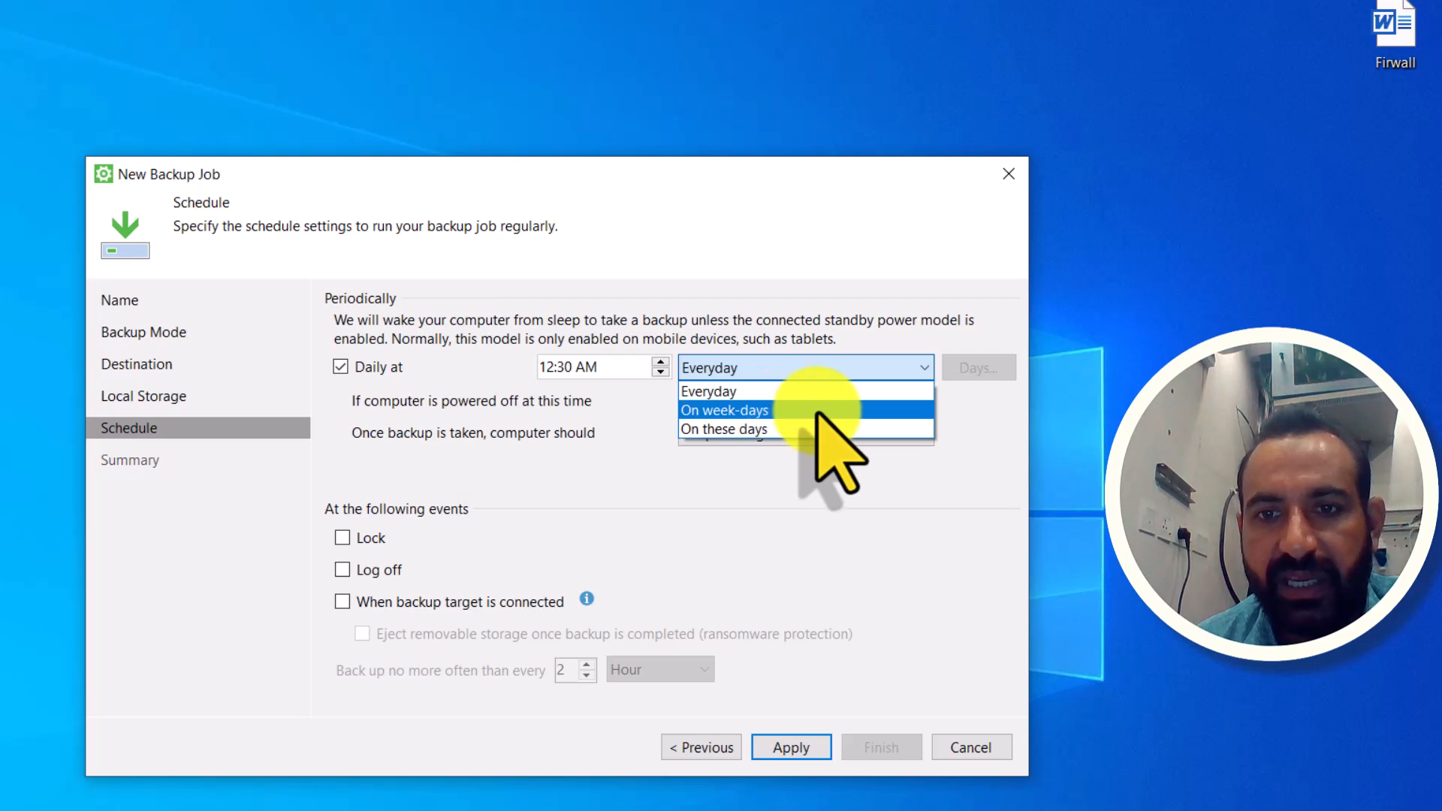
{"action": "left_click", "coordinate": [647, 557]}
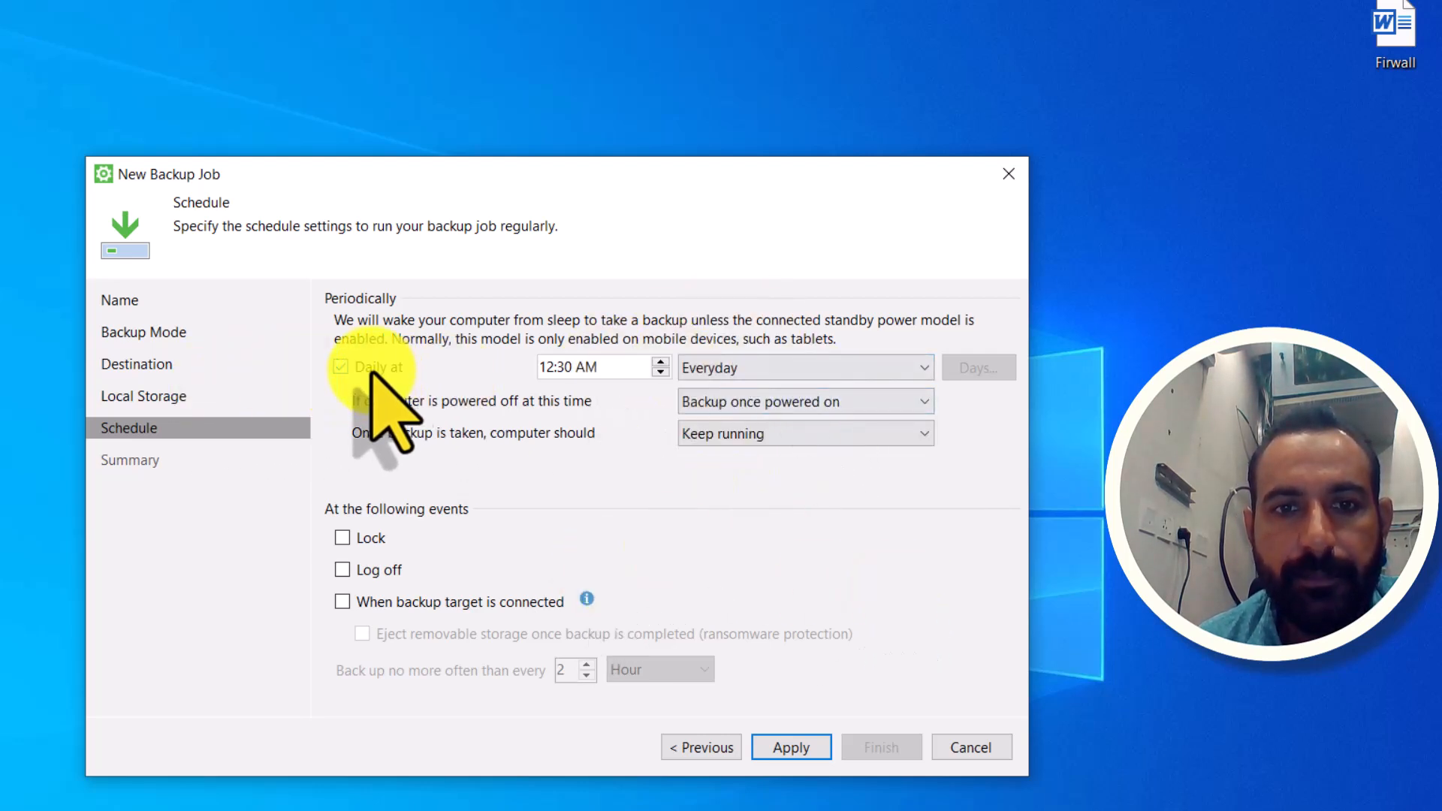
{"action": "left_click", "coordinate": [754, 368]}
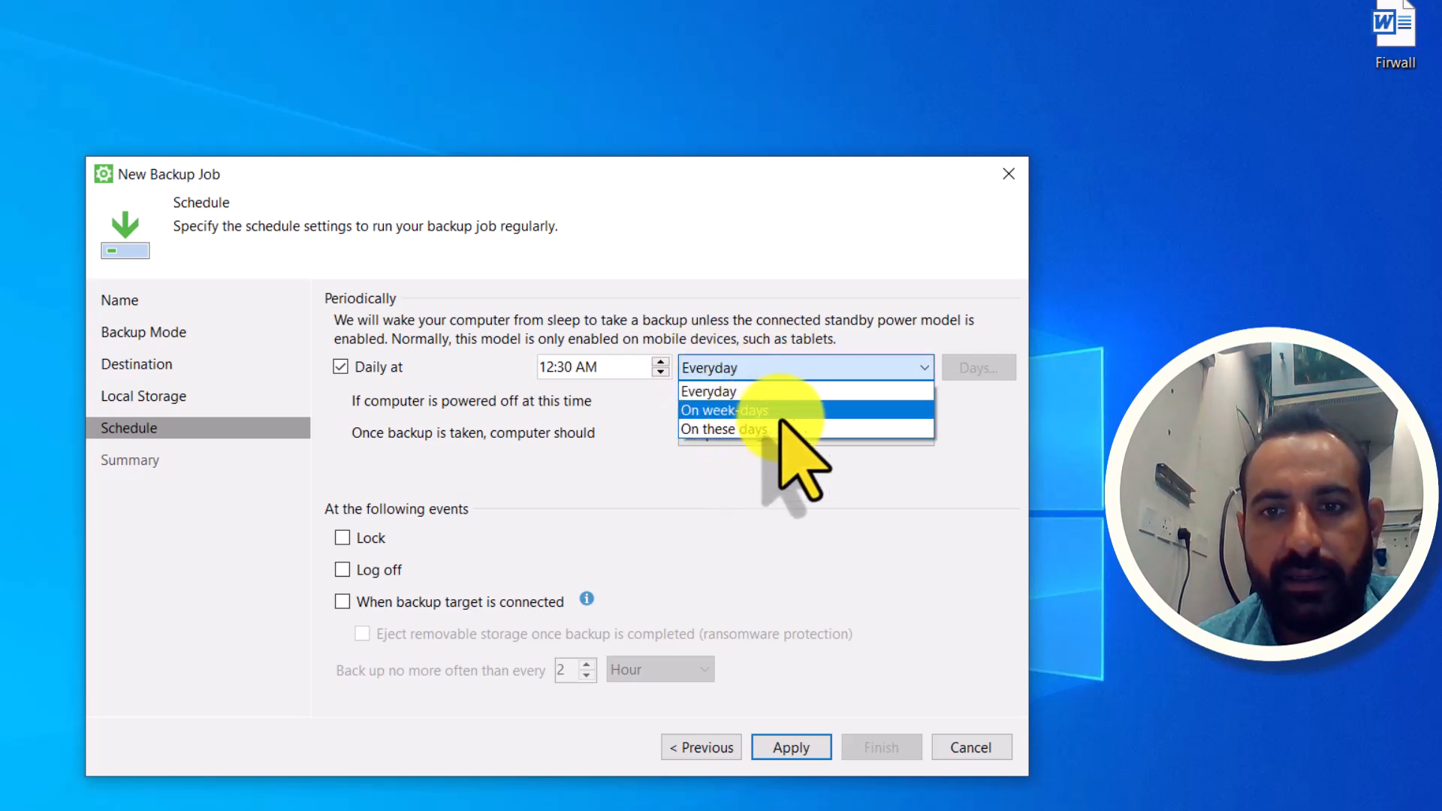
{"action": "left_click", "coordinate": [781, 412]}
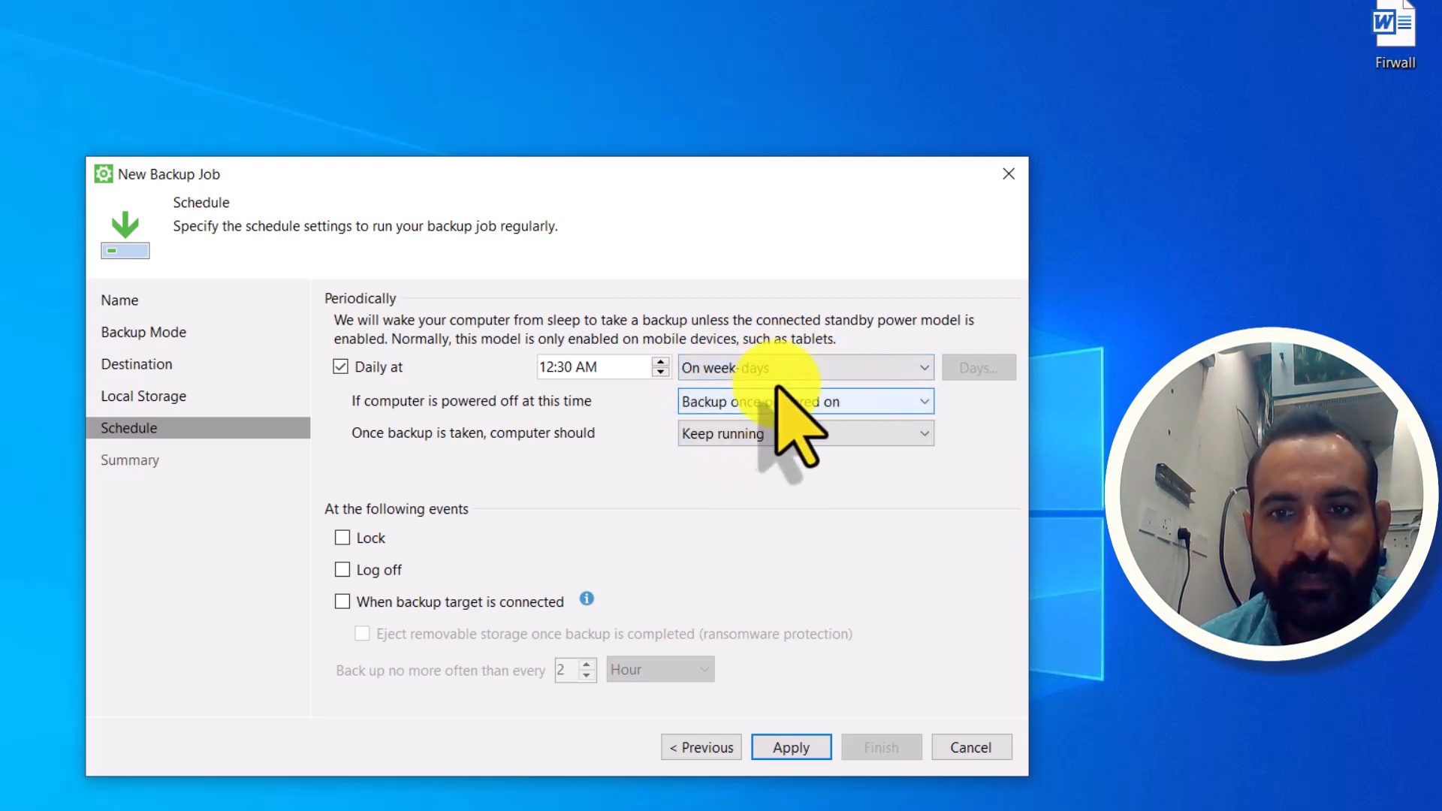
Step: Switch the daily backup to run on specific days and adjust and confirm the selection of days
{"action": "left_click", "coordinate": [826, 371]}
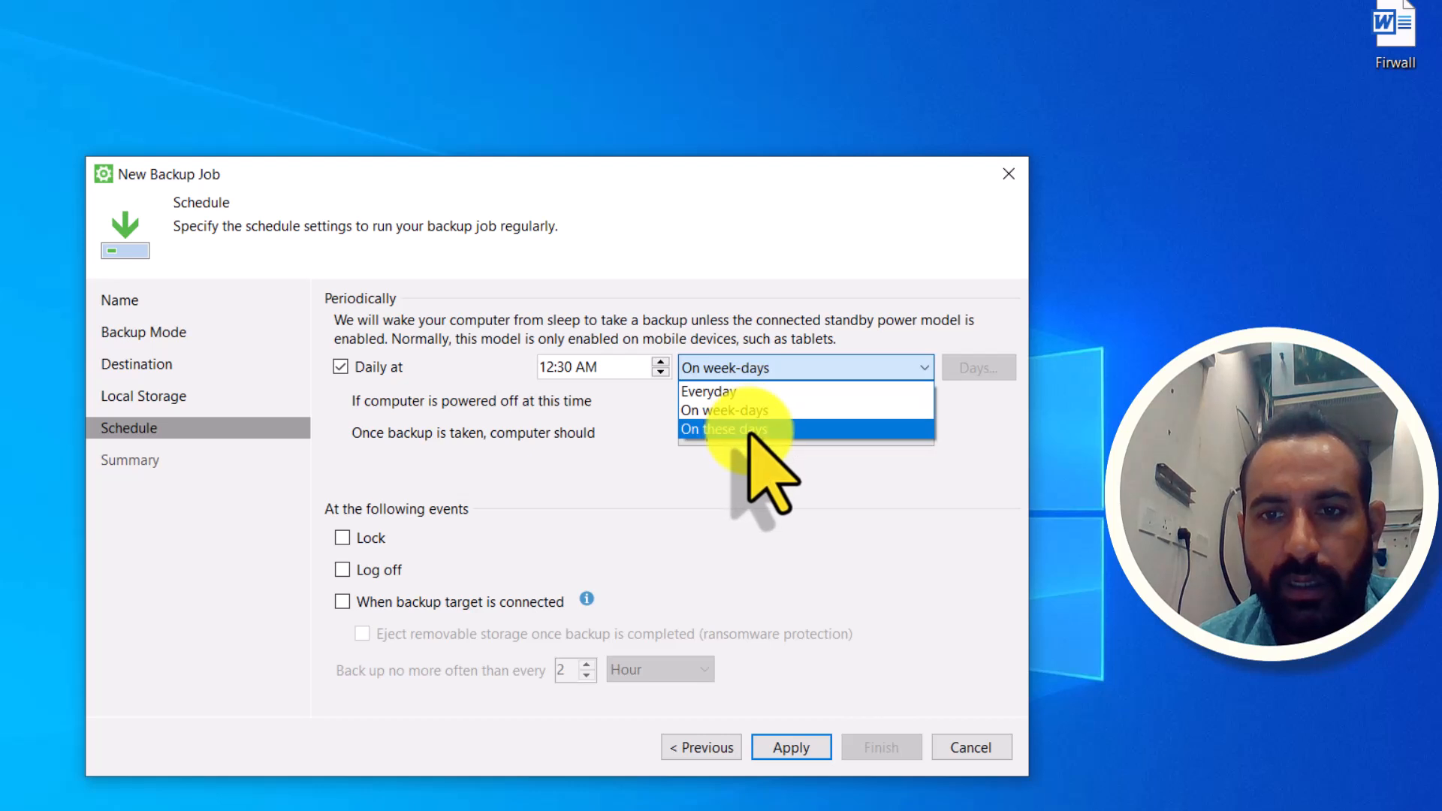
{"action": "left_click", "coordinate": [754, 429]}
{"action": "left_click", "coordinate": [979, 368]}
{"action": "left_click", "coordinate": [439, 411]}
{"action": "left_click", "coordinate": [441, 436]}
{"action": "left_click", "coordinate": [443, 460]}
{"action": "left_click", "coordinate": [437, 485]}
{"action": "left_click", "coordinate": [429, 509]}
{"action": "left_click", "coordinate": [610, 411]}
{"action": "left_click", "coordinate": [606, 556]}
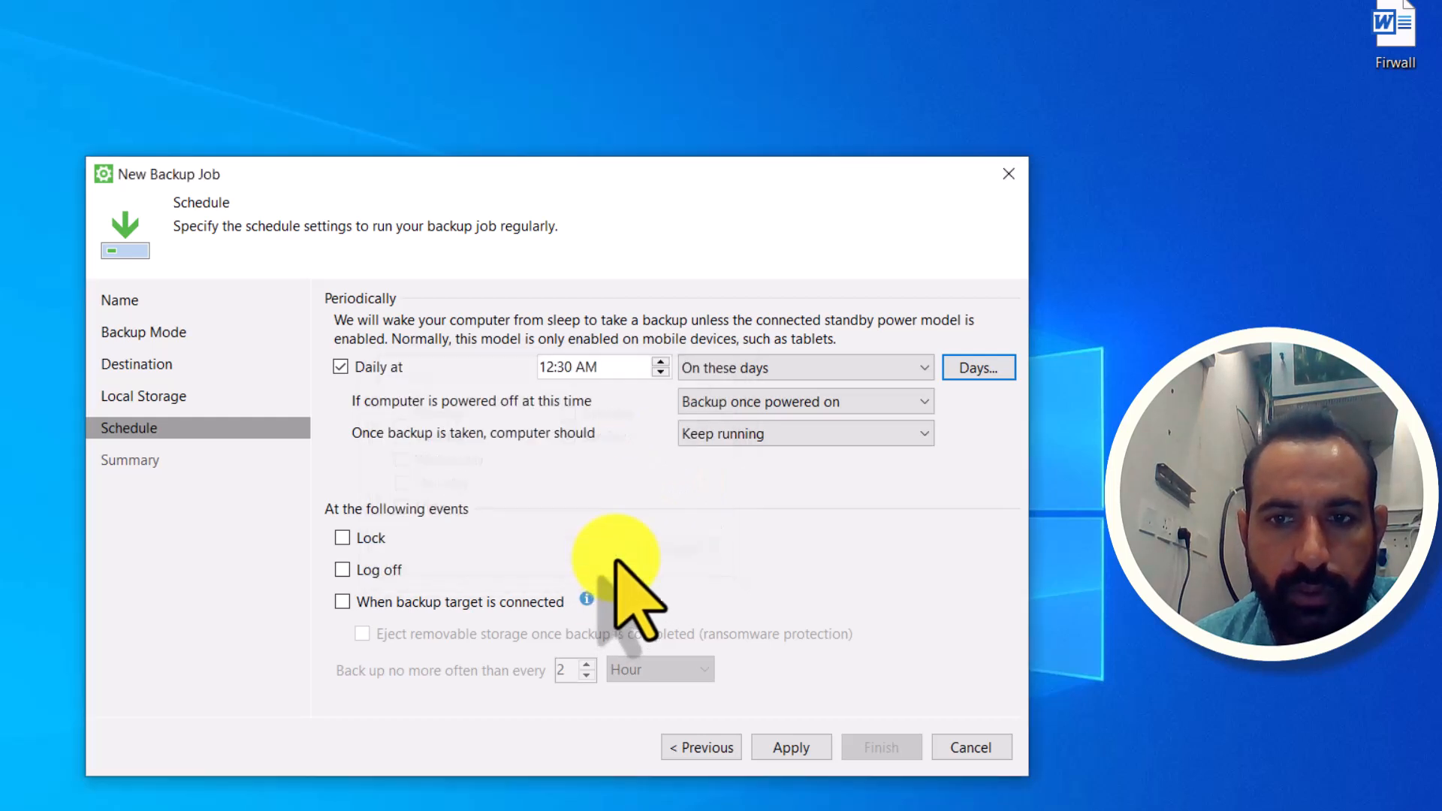
Step: Try to apply the job with its schedule, and go back to change the backup mode to Volume level backup
{"action": "left_click", "coordinate": [786, 749]}
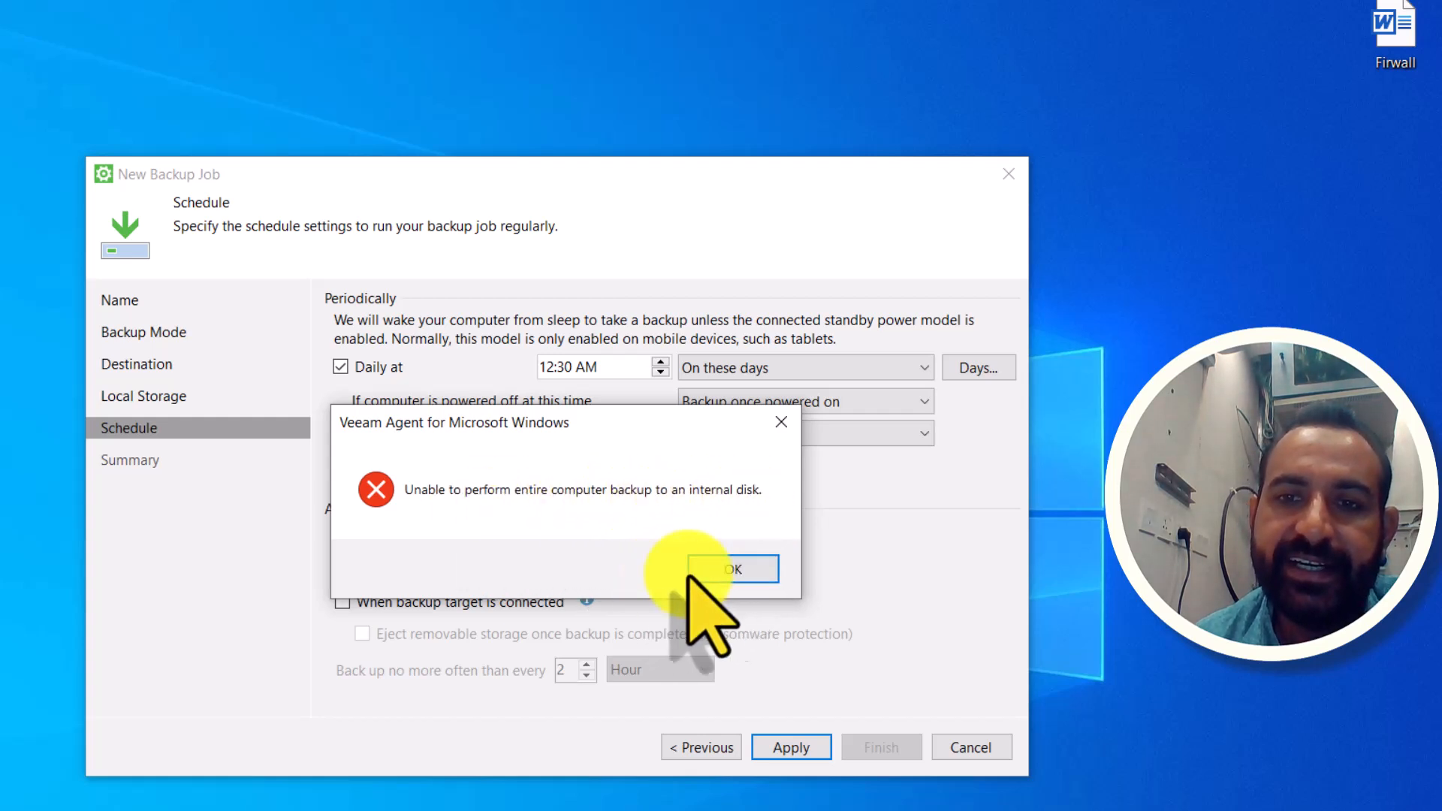
{"action": "left_click", "coordinate": [738, 568]}
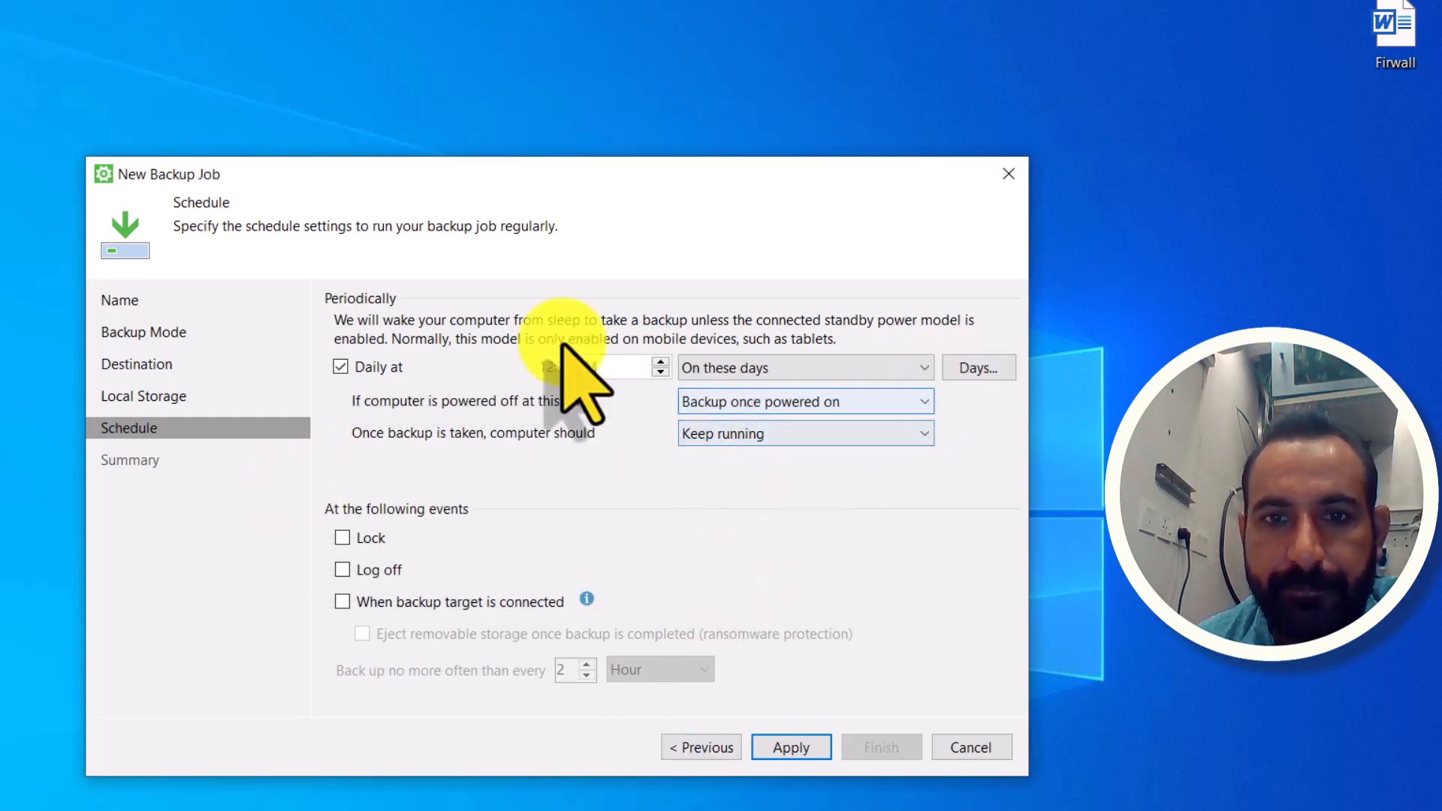
{"action": "left_click", "coordinate": [699, 751]}
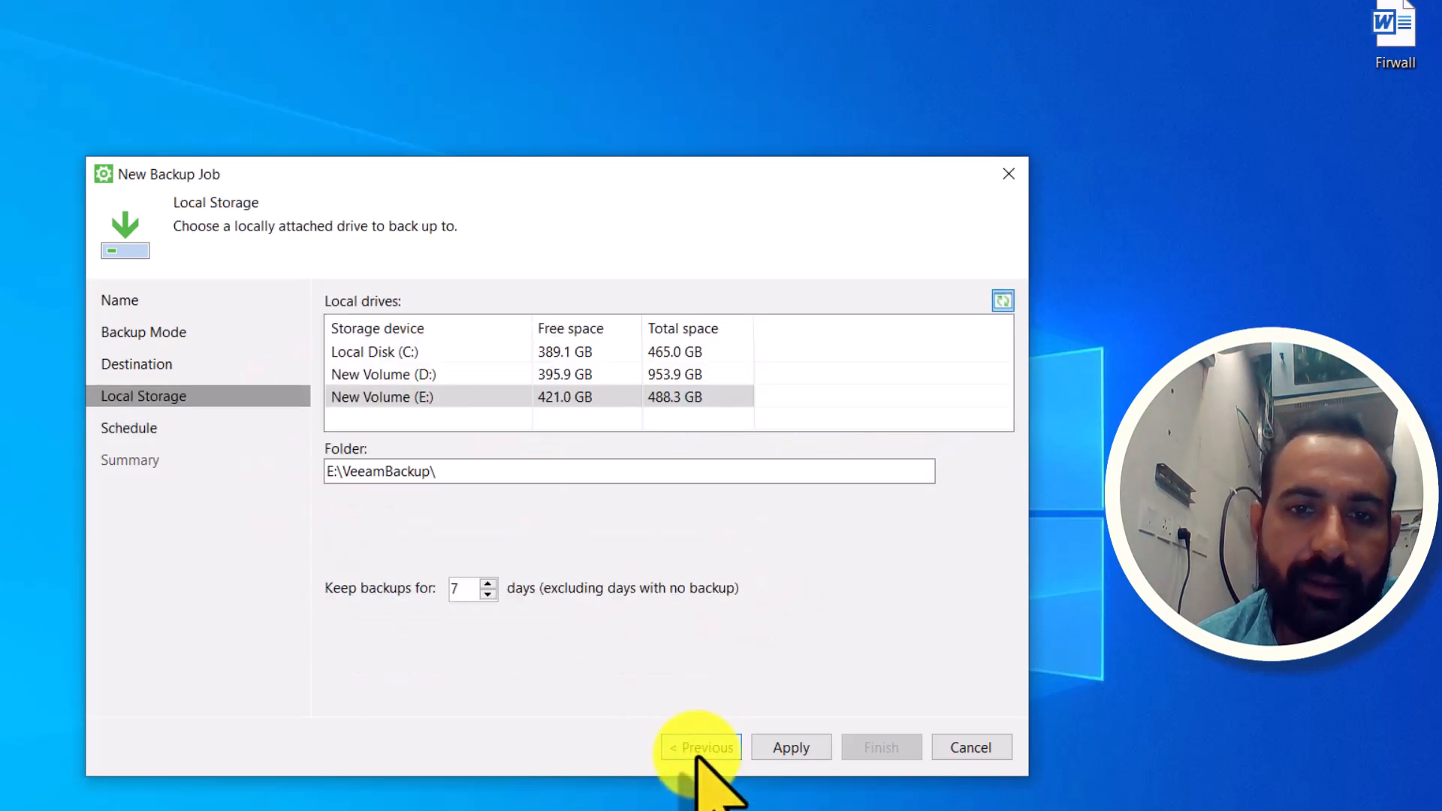
{"action": "left_click", "coordinate": [699, 751]}
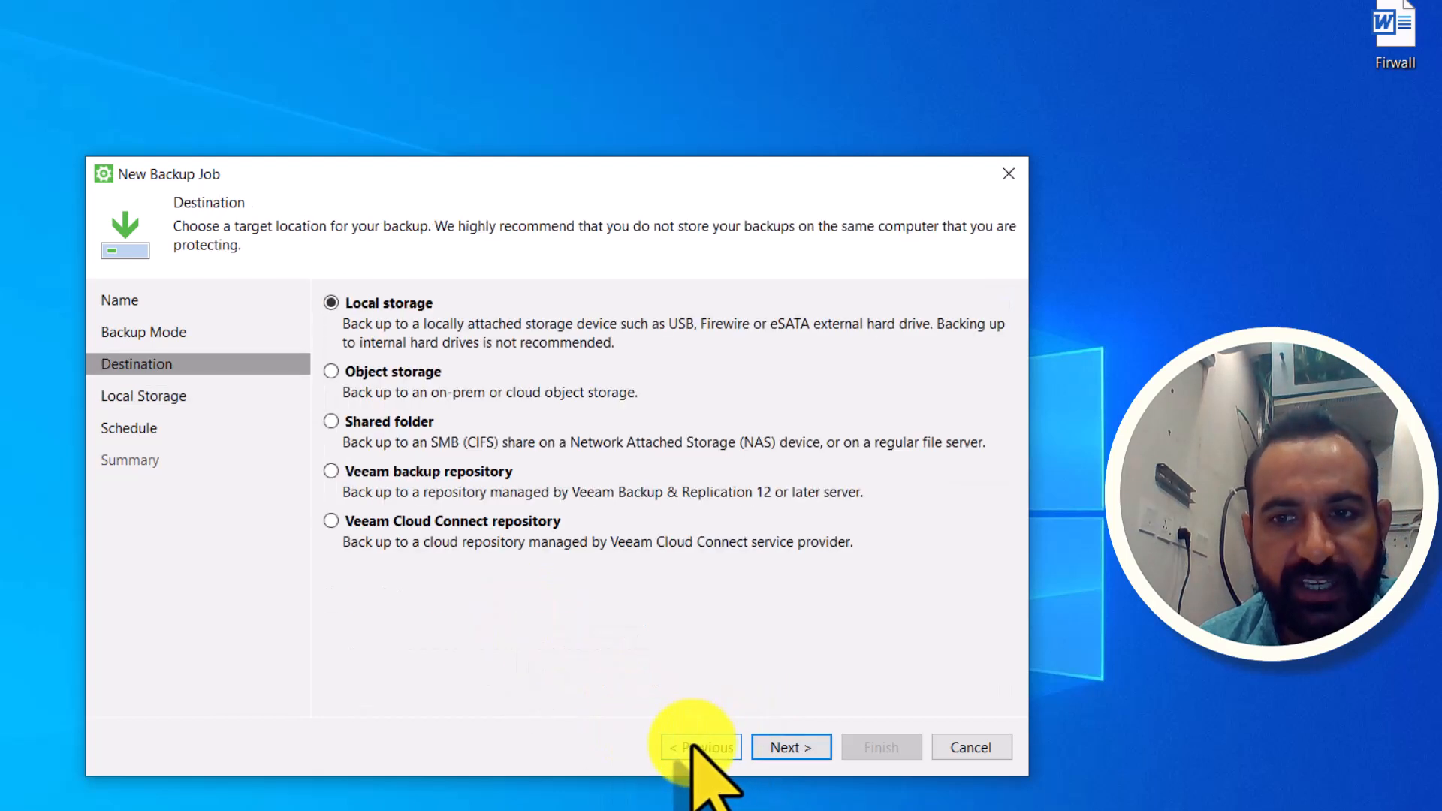
{"action": "left_click", "coordinate": [700, 747]}
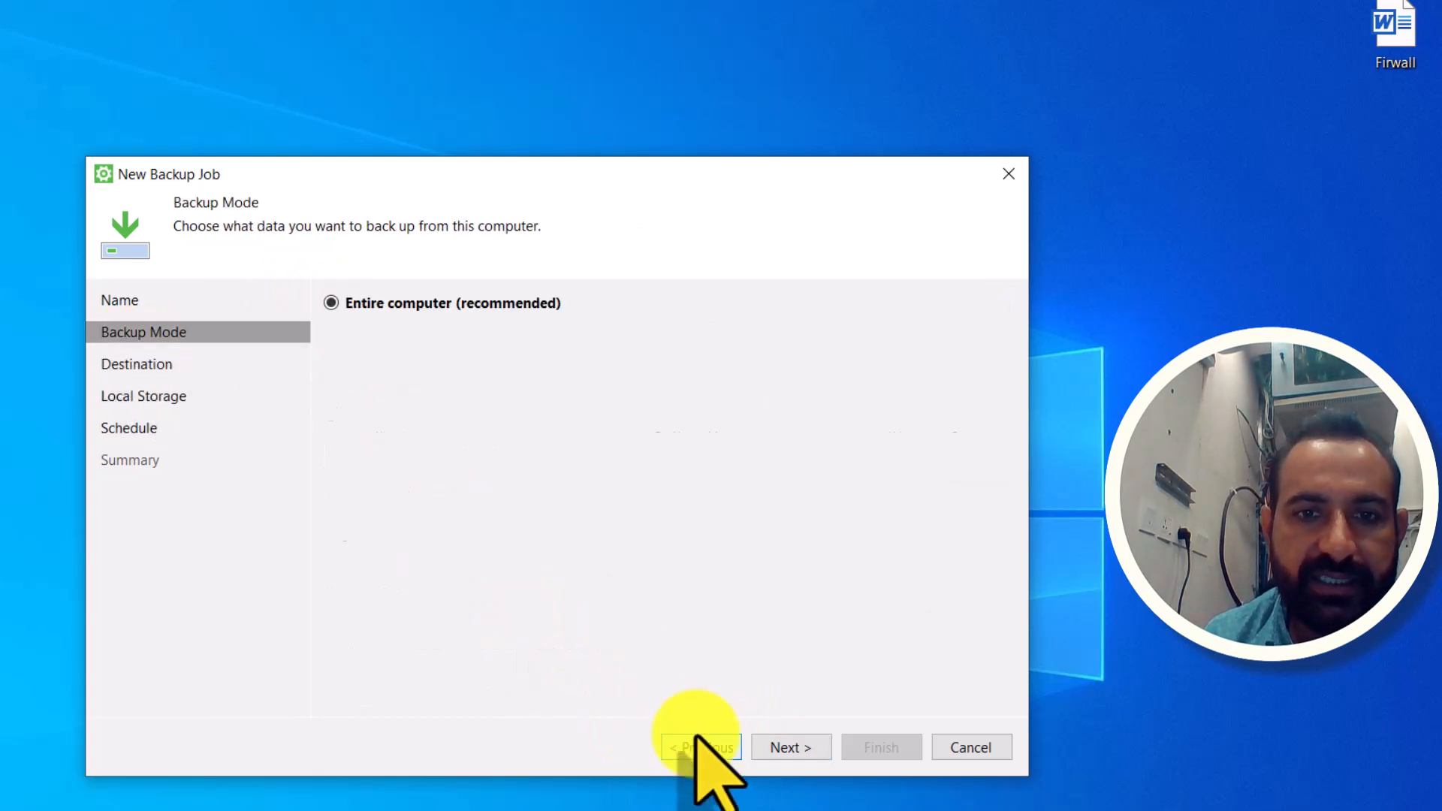
{"action": "left_click", "coordinate": [379, 414]}
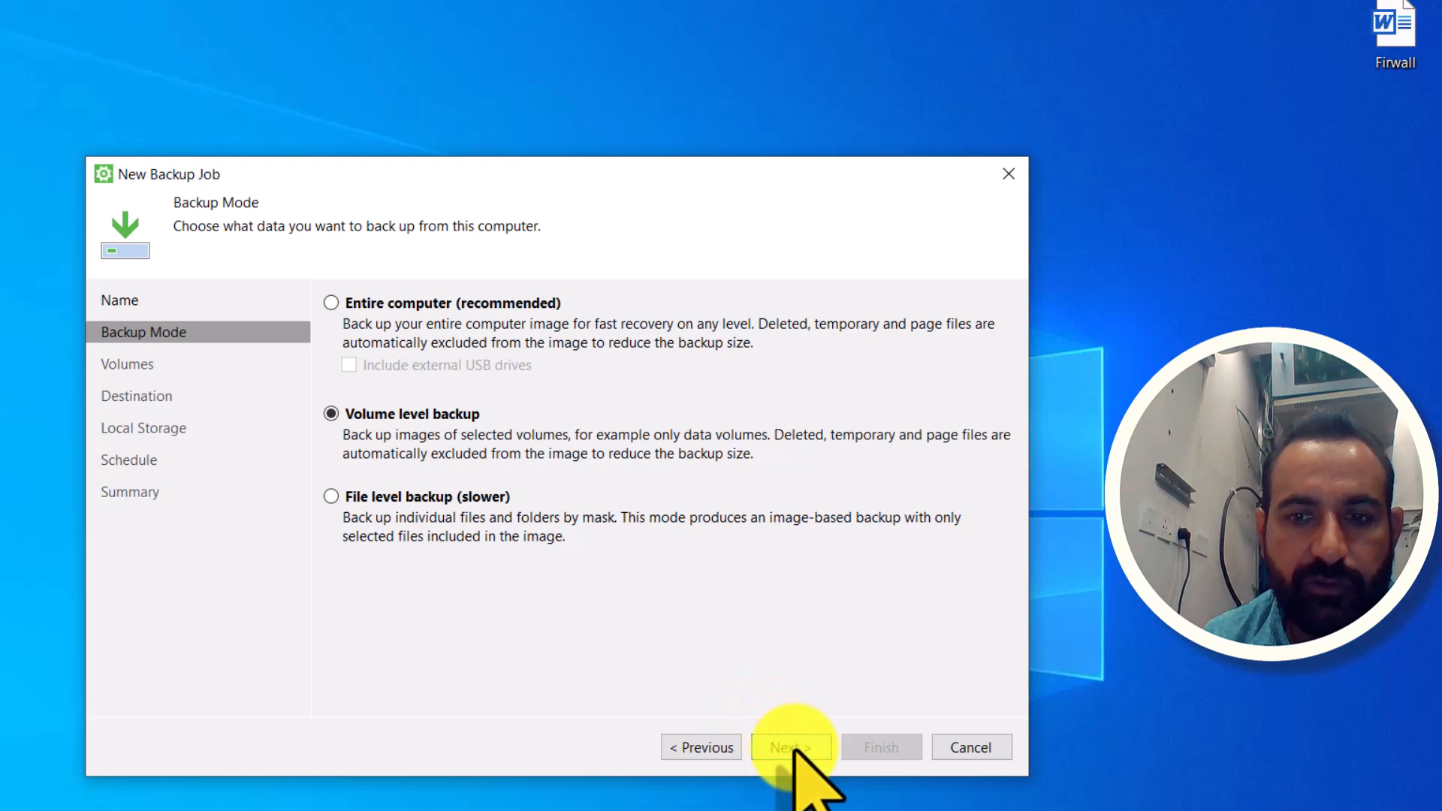
Step: Include the operating system and New Volume (D:) in the volumes to back up
{"action": "left_click", "coordinate": [781, 745]}
{"action": "left_click", "coordinate": [331, 323]}
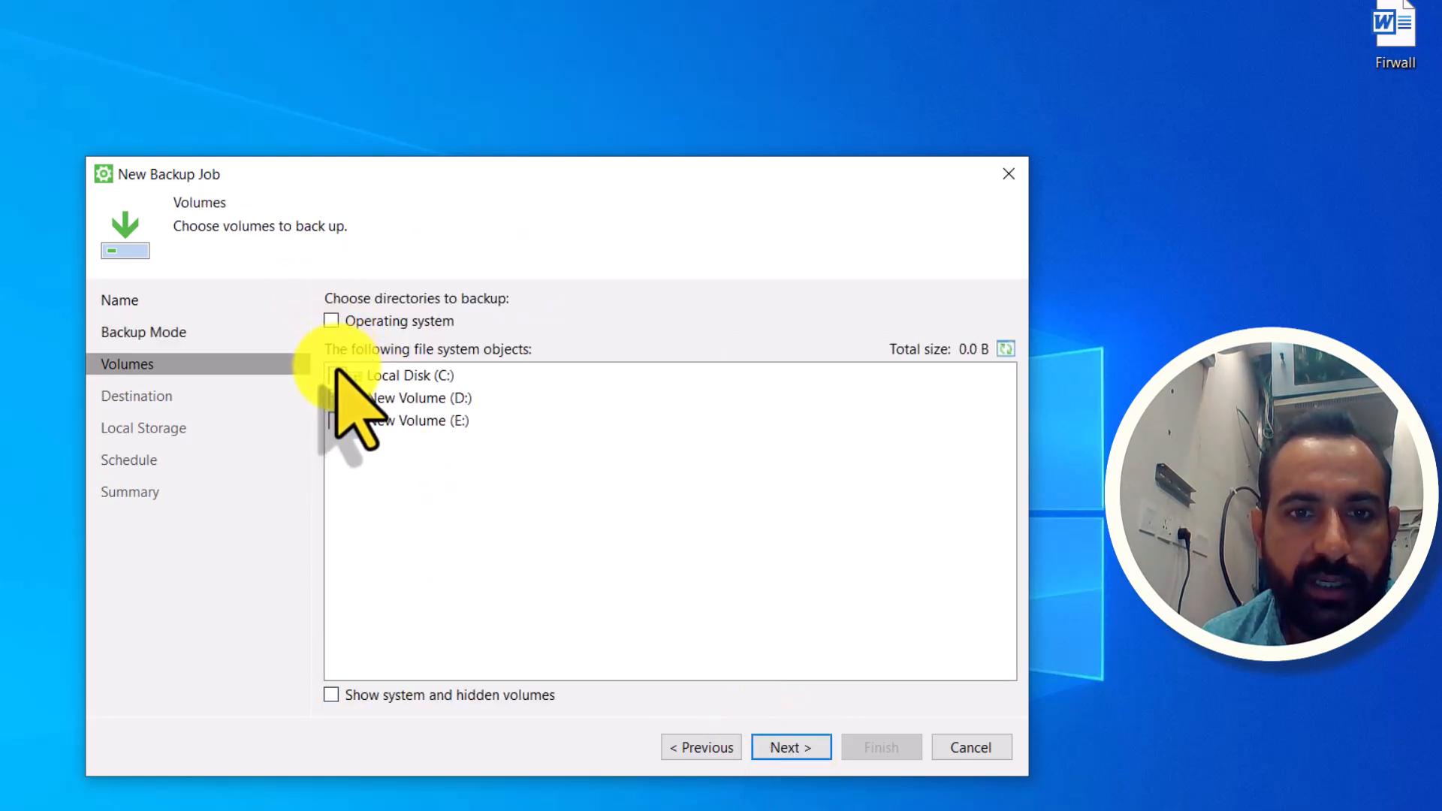
{"action": "left_click", "coordinate": [331, 321]}
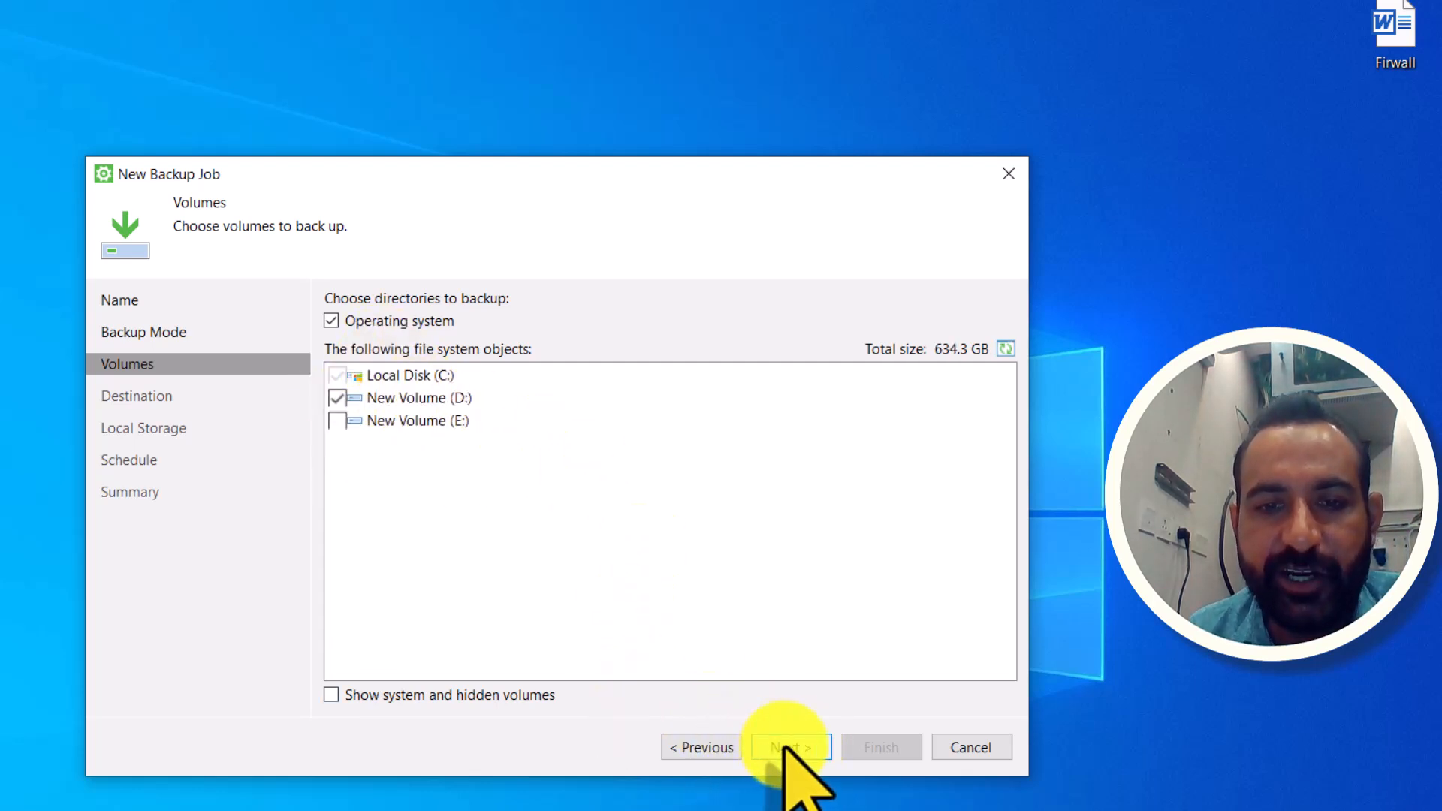
Step: Keep Local storage with the folder E:\VeeamBackup\ on New Volume (E:) as destination and apply the existing schedule
{"action": "left_click", "coordinate": [789, 747]}
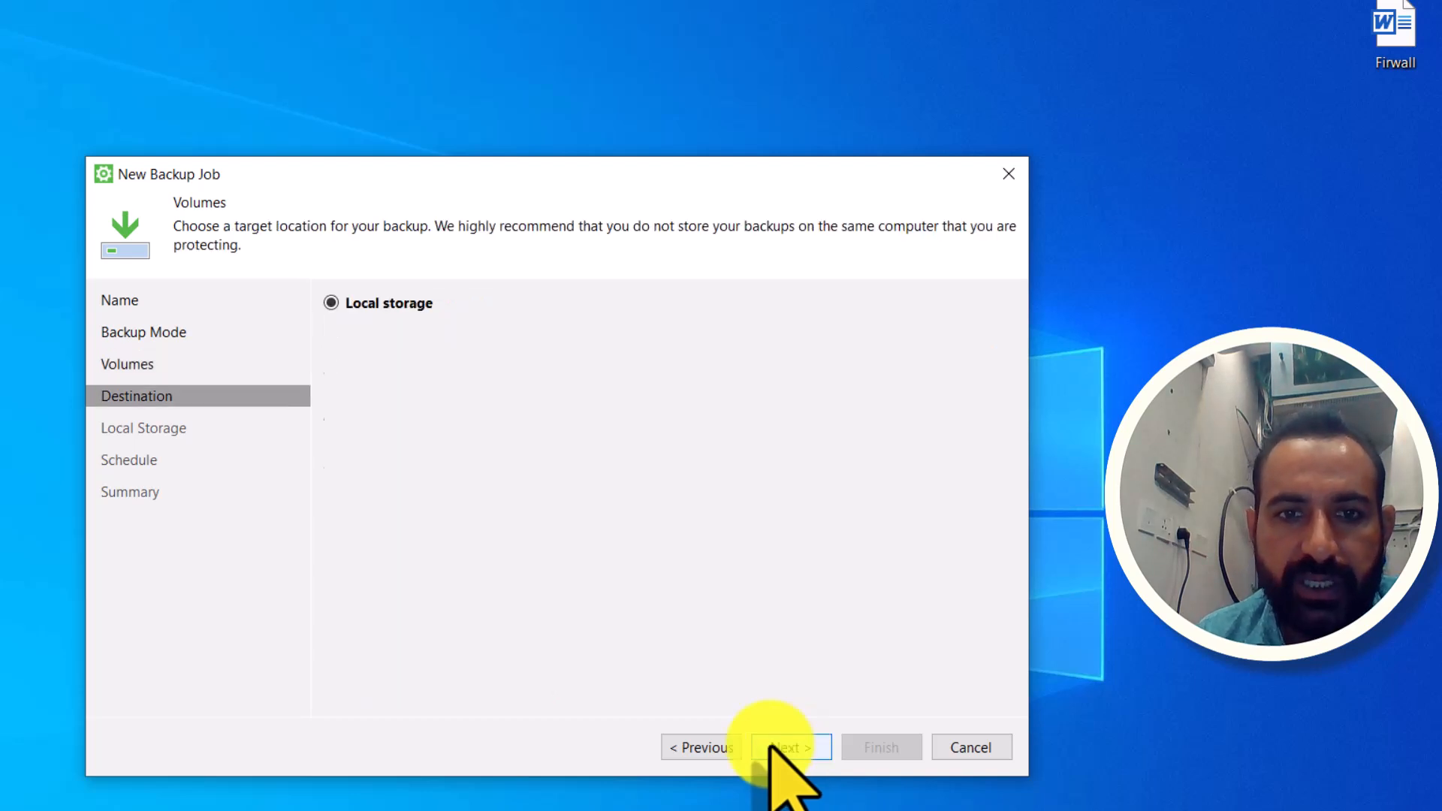
{"action": "left_click", "coordinate": [781, 745]}
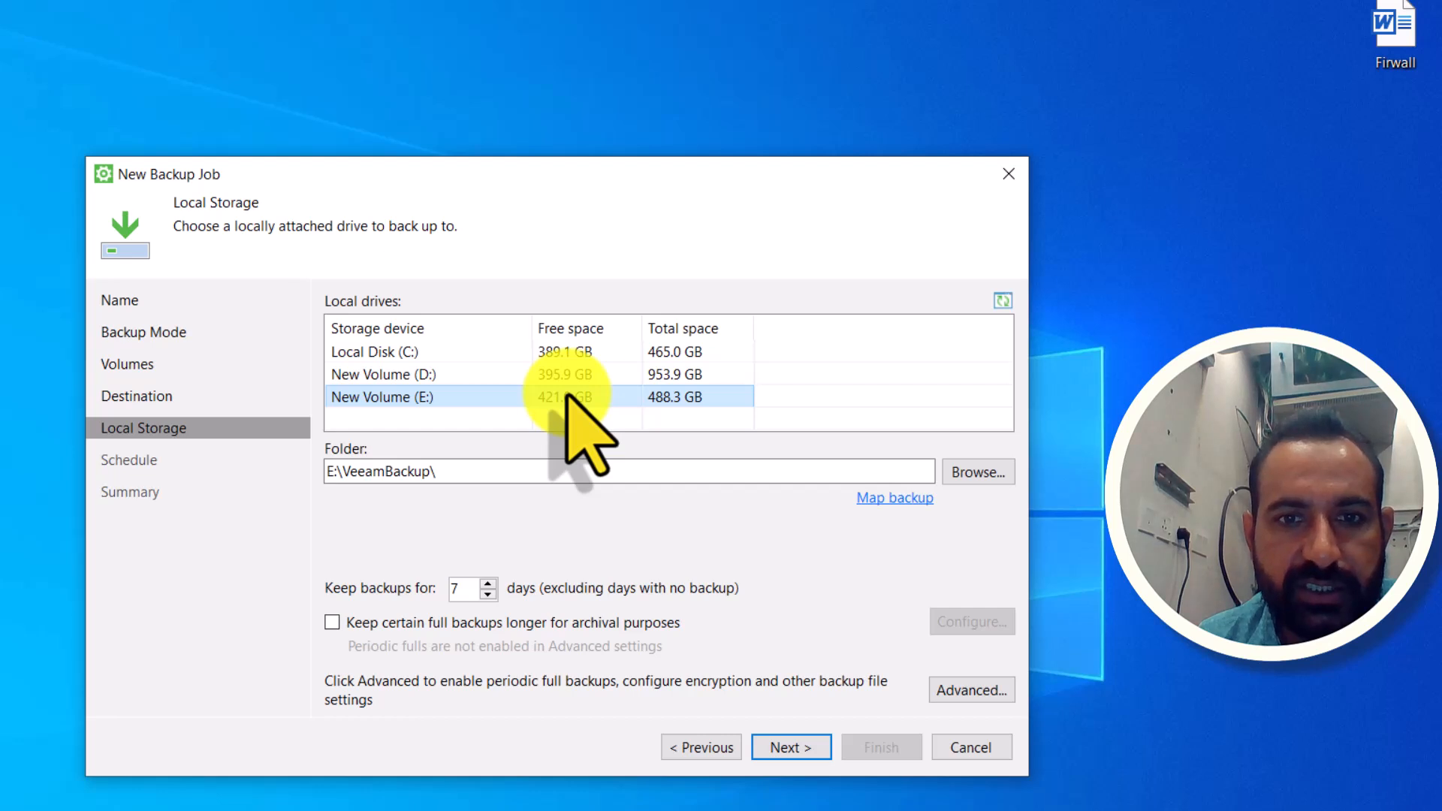
{"action": "left_click", "coordinate": [812, 749]}
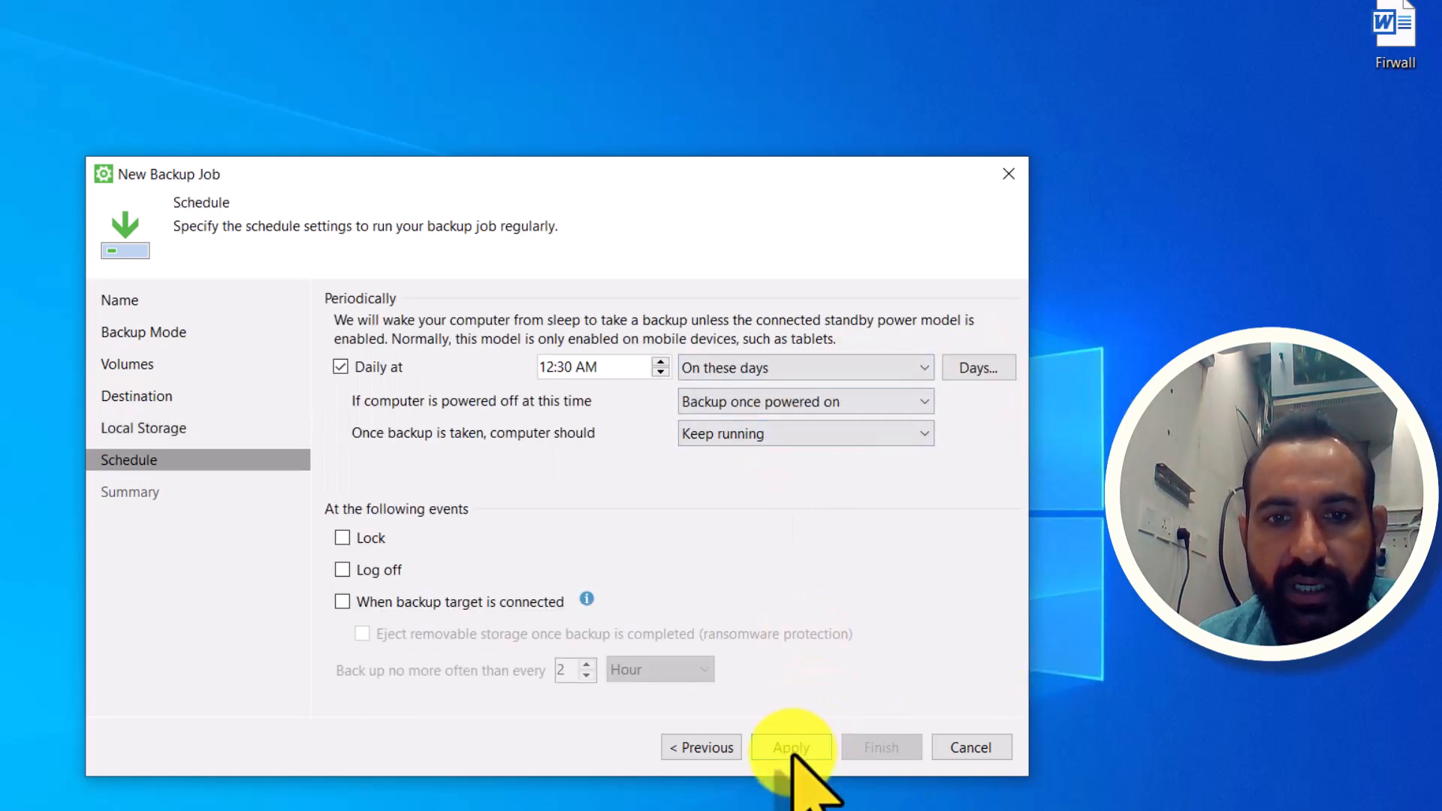
{"action": "left_click", "coordinate": [791, 749]}
Step: Finish the backup job with the option to run it immediately enabled and open the details of the running backup
{"action": "left_click", "coordinate": [372, 695]}
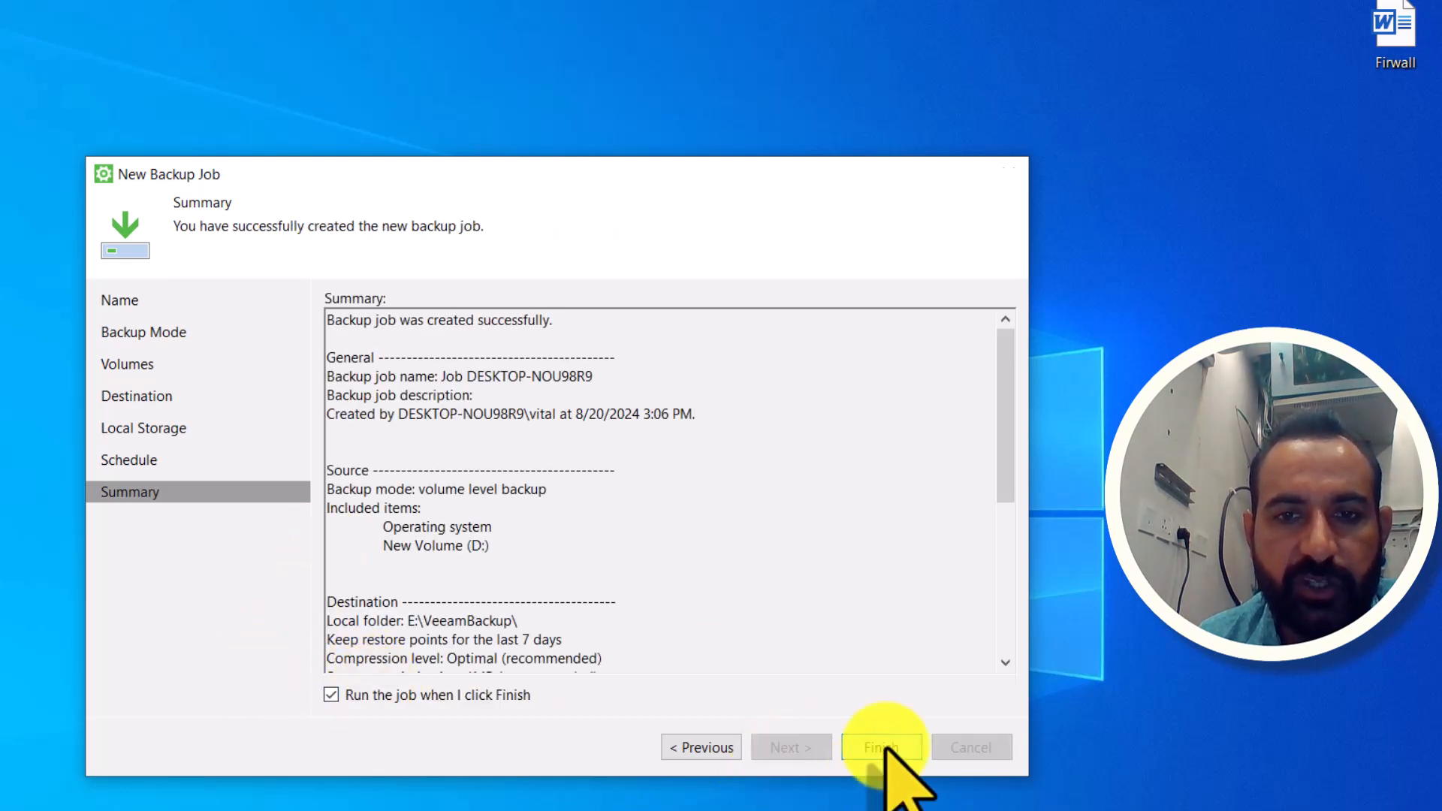
{"action": "left_click", "coordinate": [883, 747]}
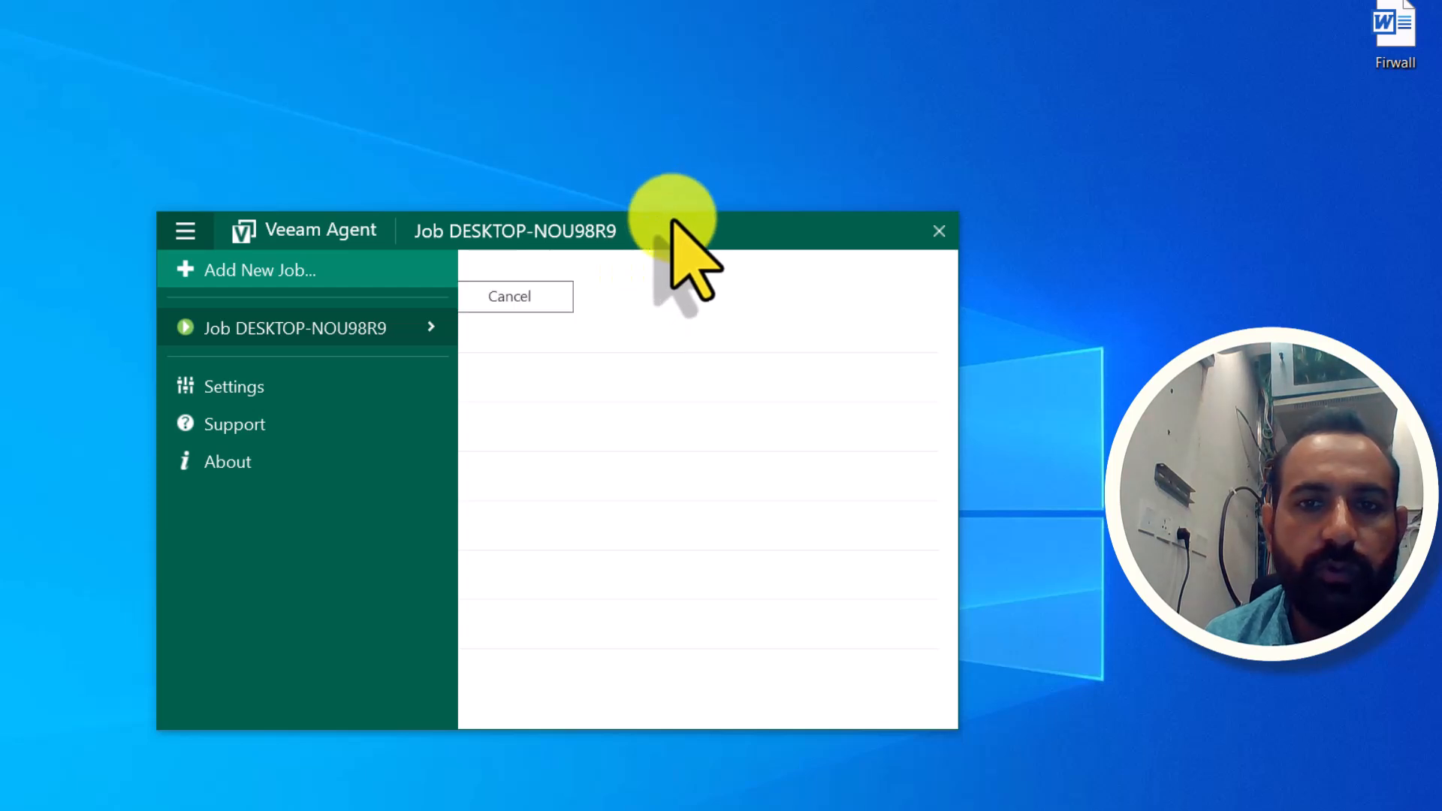
{"action": "left_click", "coordinate": [192, 234]}
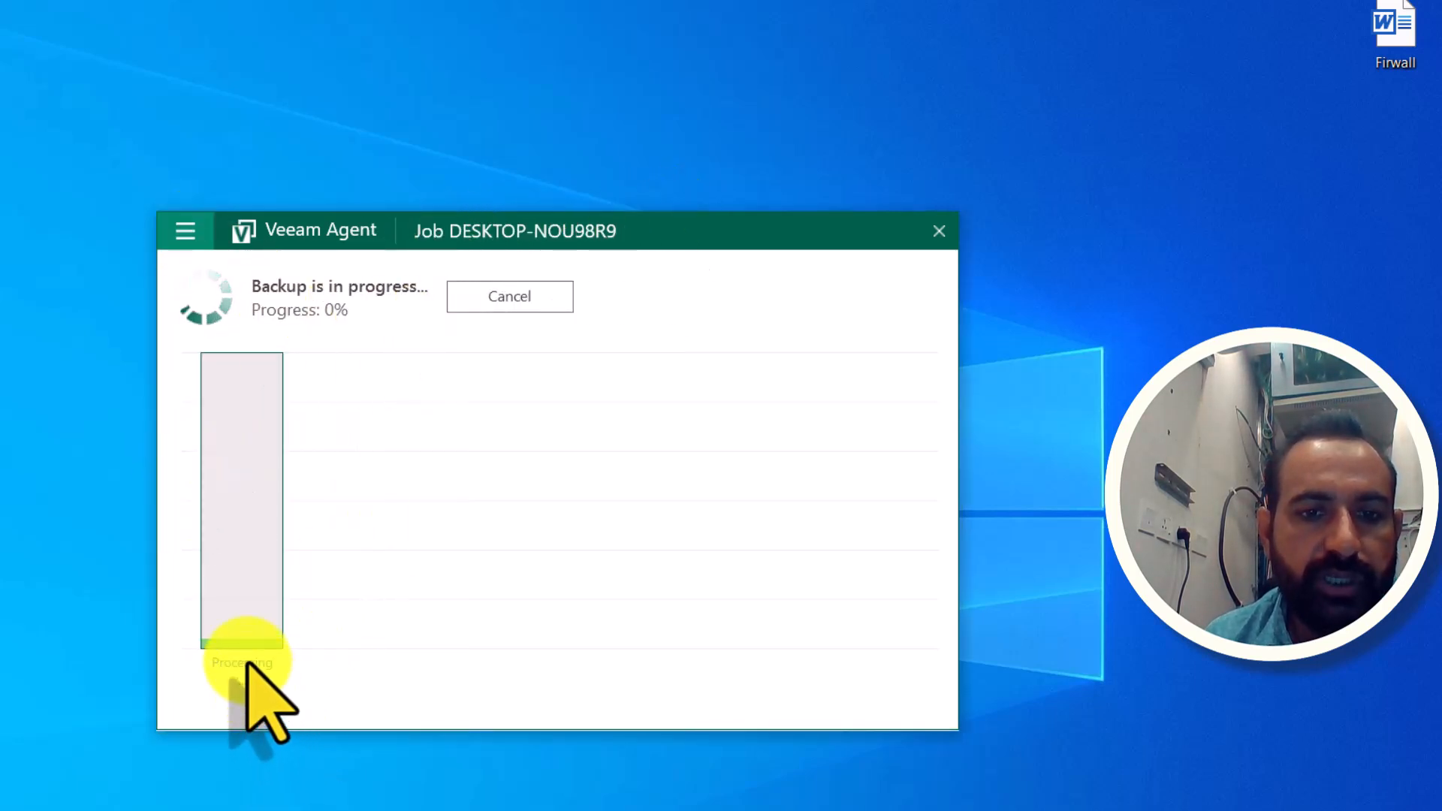
{"action": "left_click", "coordinate": [248, 663]}
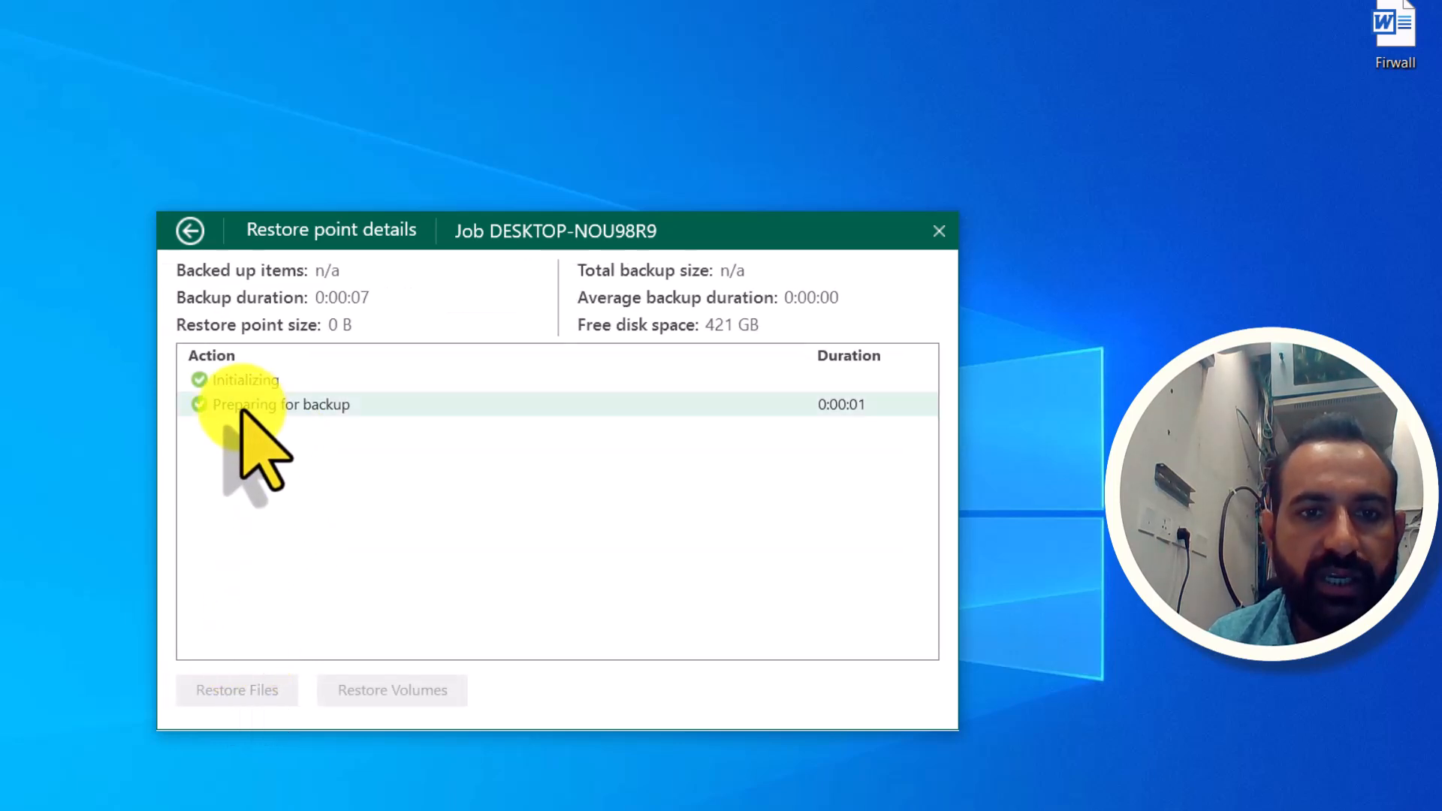